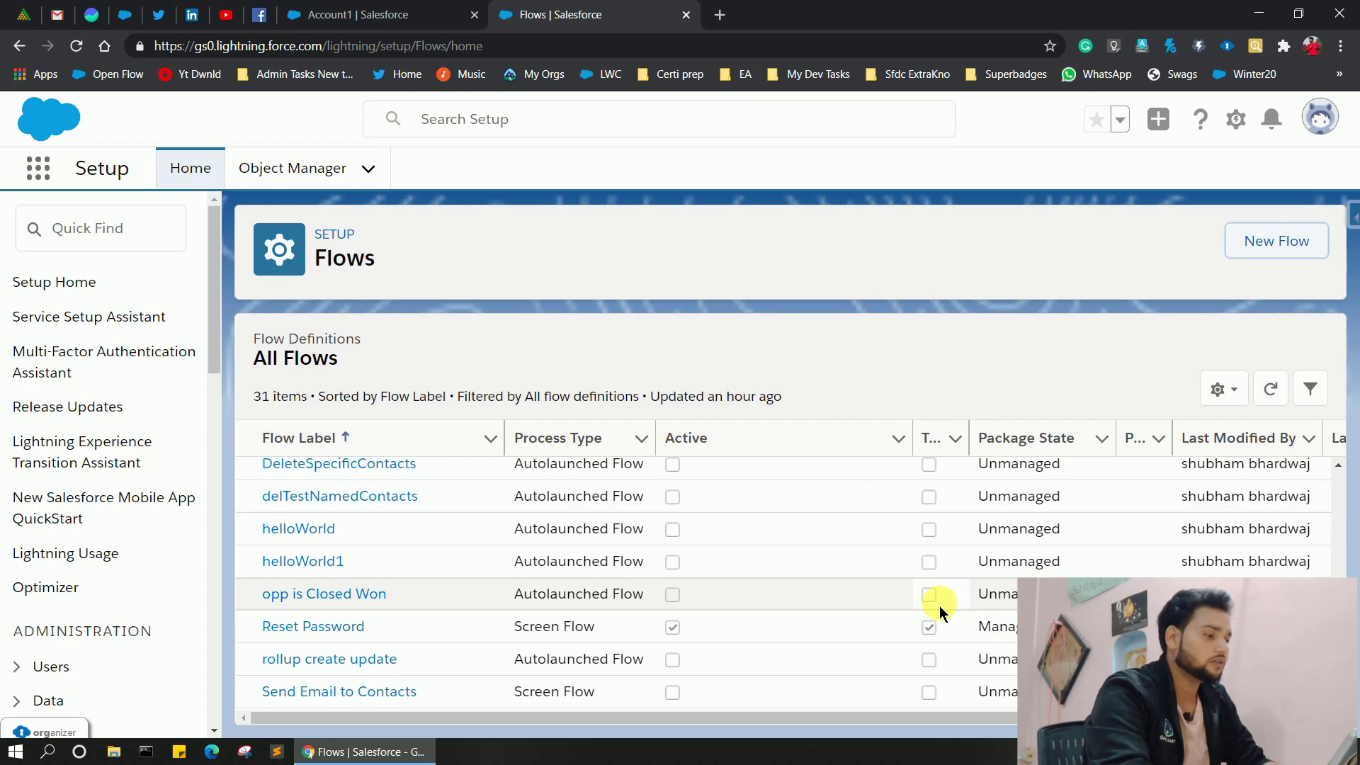
Create a new Record-Triggered Flow using the Freeform layout.
left_click(1241, 238)
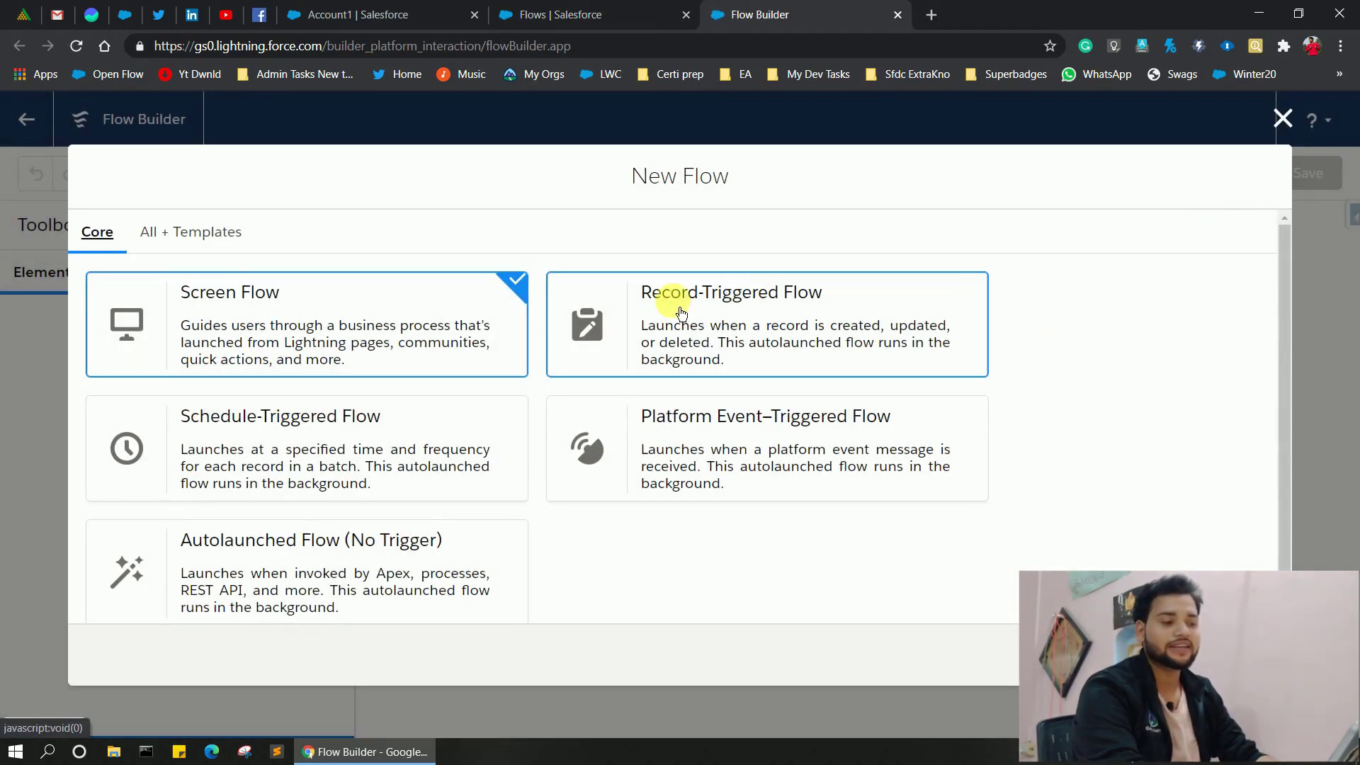
left_click(681, 313)
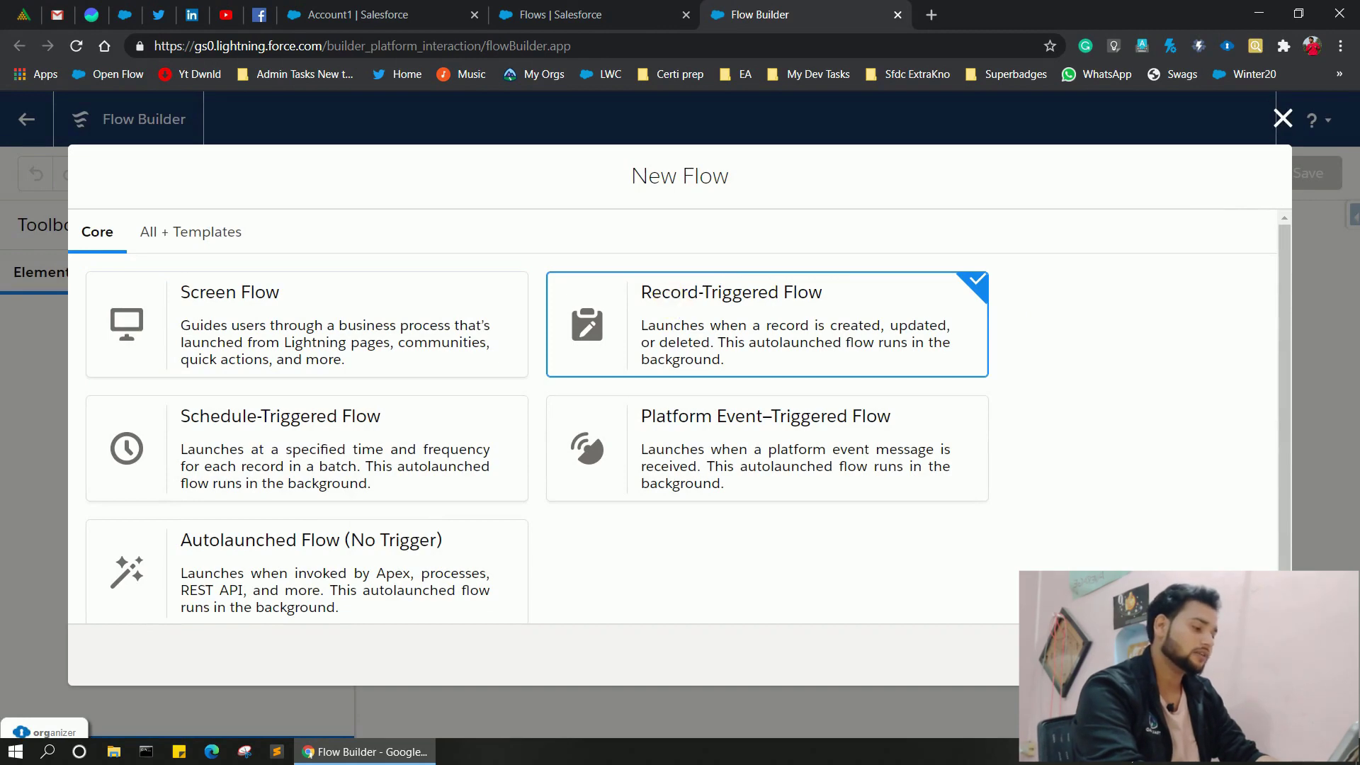
left_click(1238, 655)
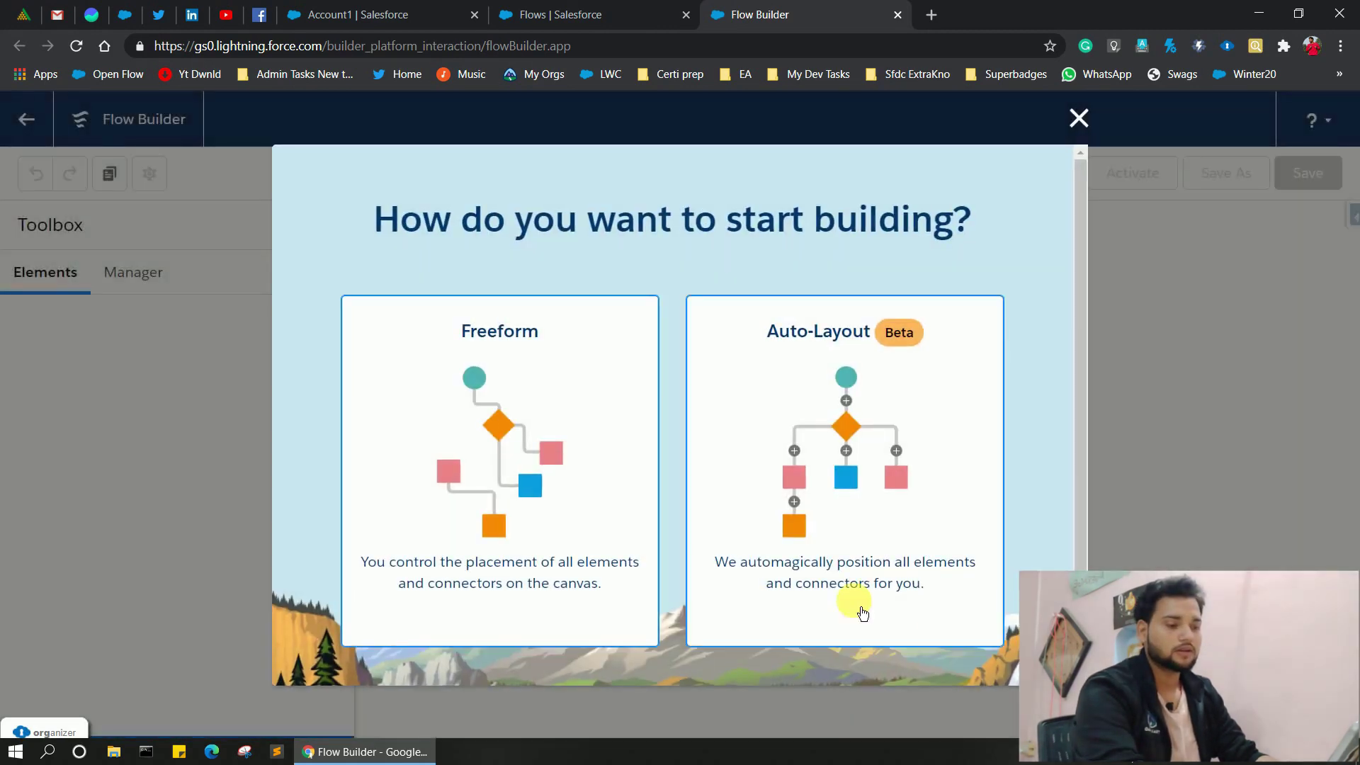
left_click(607, 535)
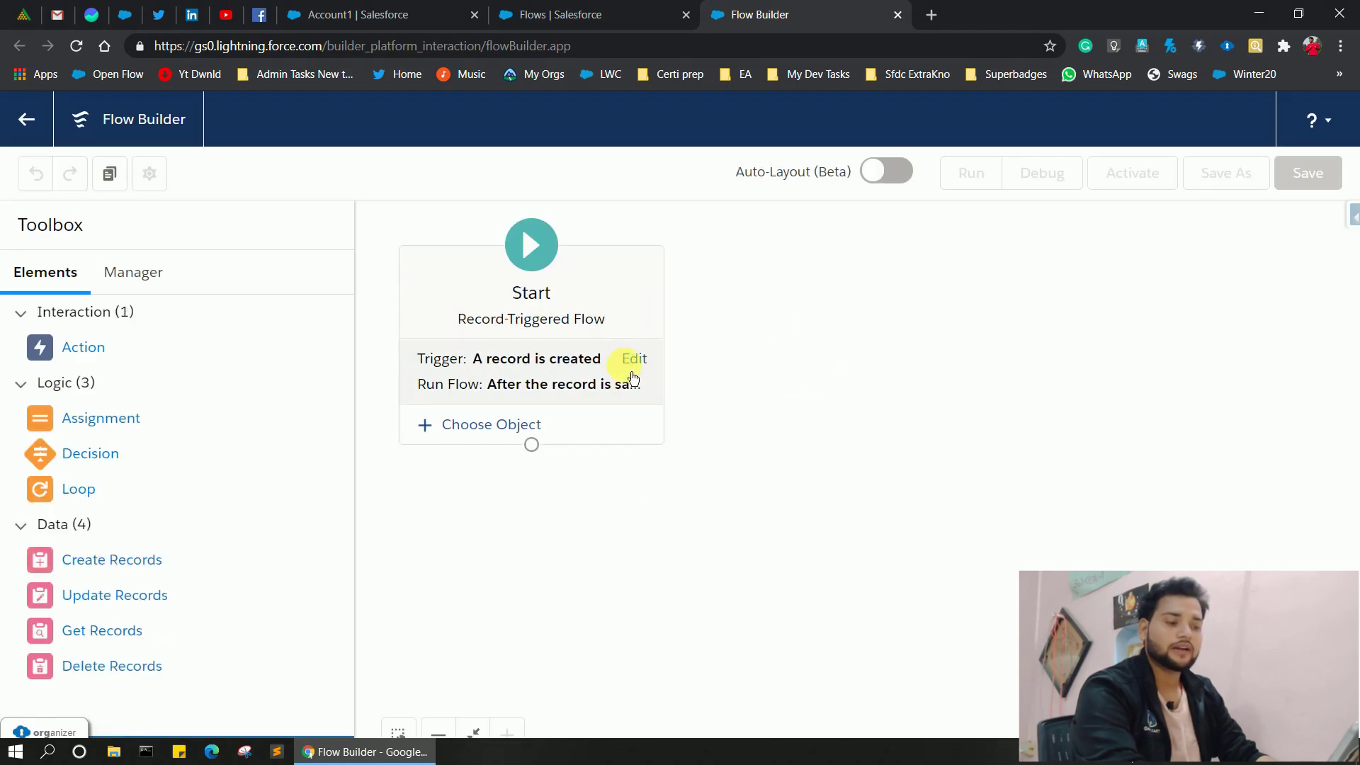
Configure the flow's trigger to fire when a record is created or updated.
left_click(630, 363)
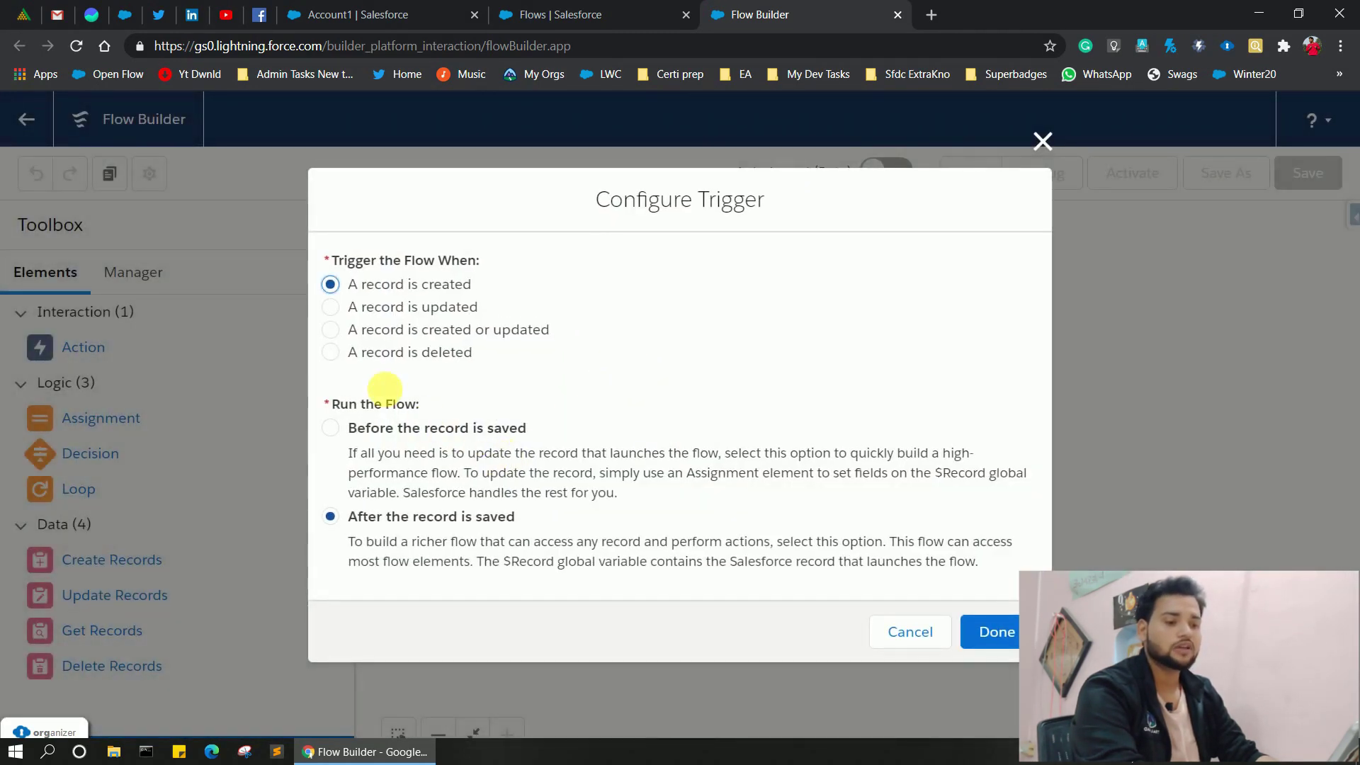
left_click(337, 329)
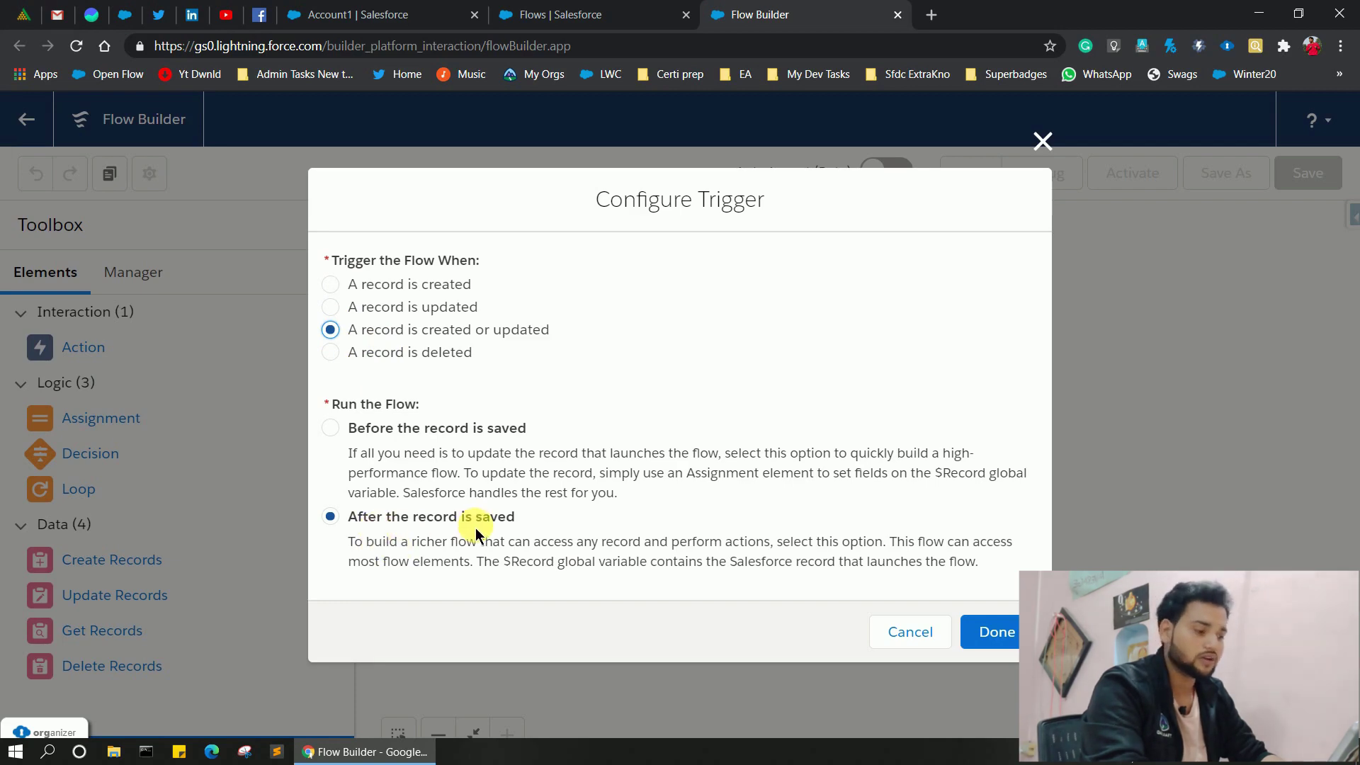
left_click(982, 632)
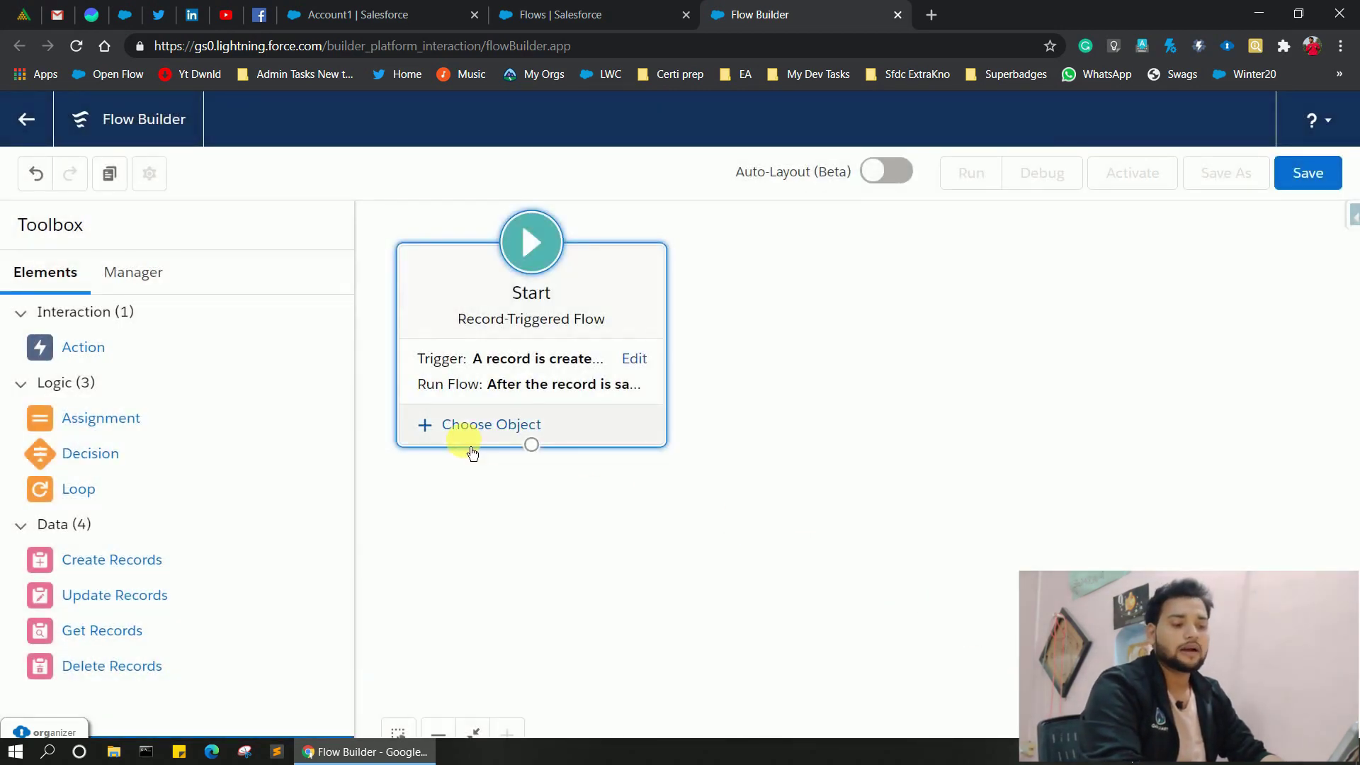
Choose Opportunity as the object whose records trigger the flow.
left_click(470, 428)
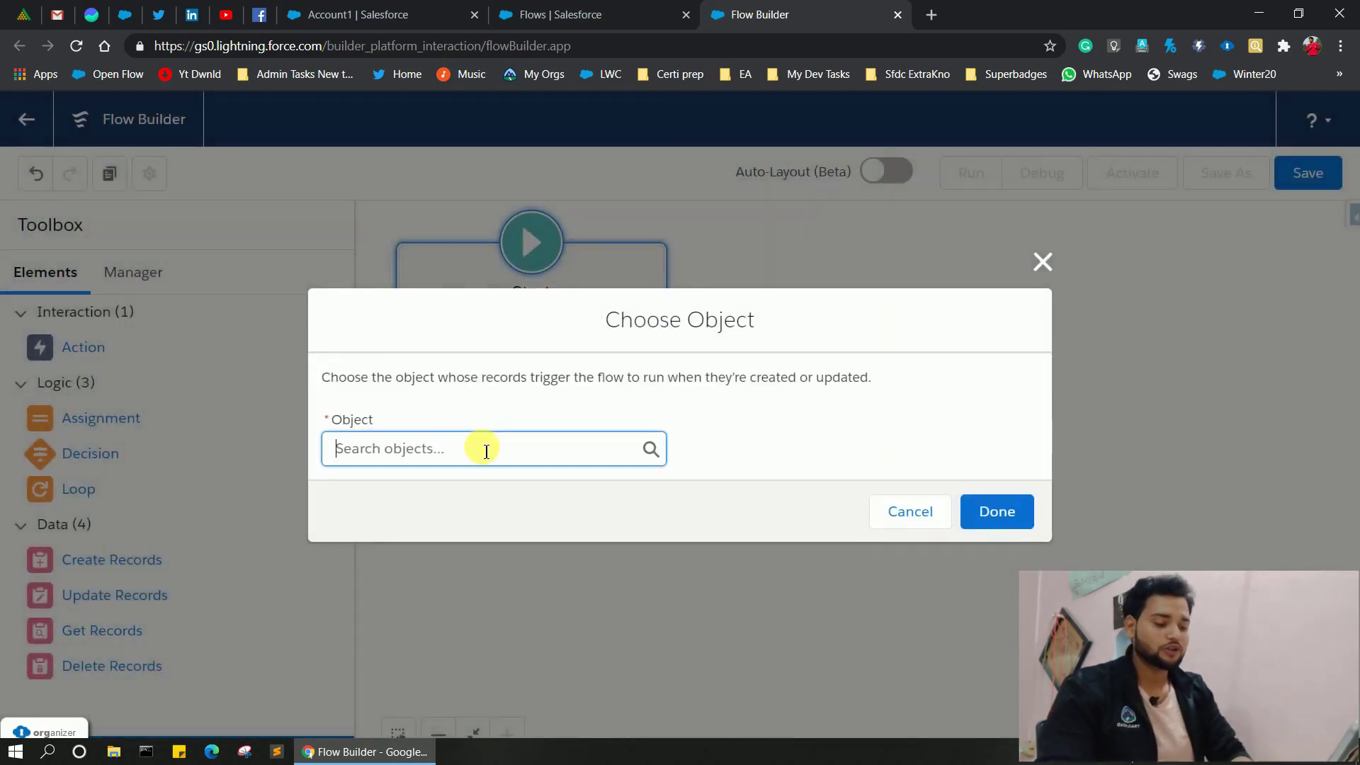
left_click(486, 451)
type("Opportunity")
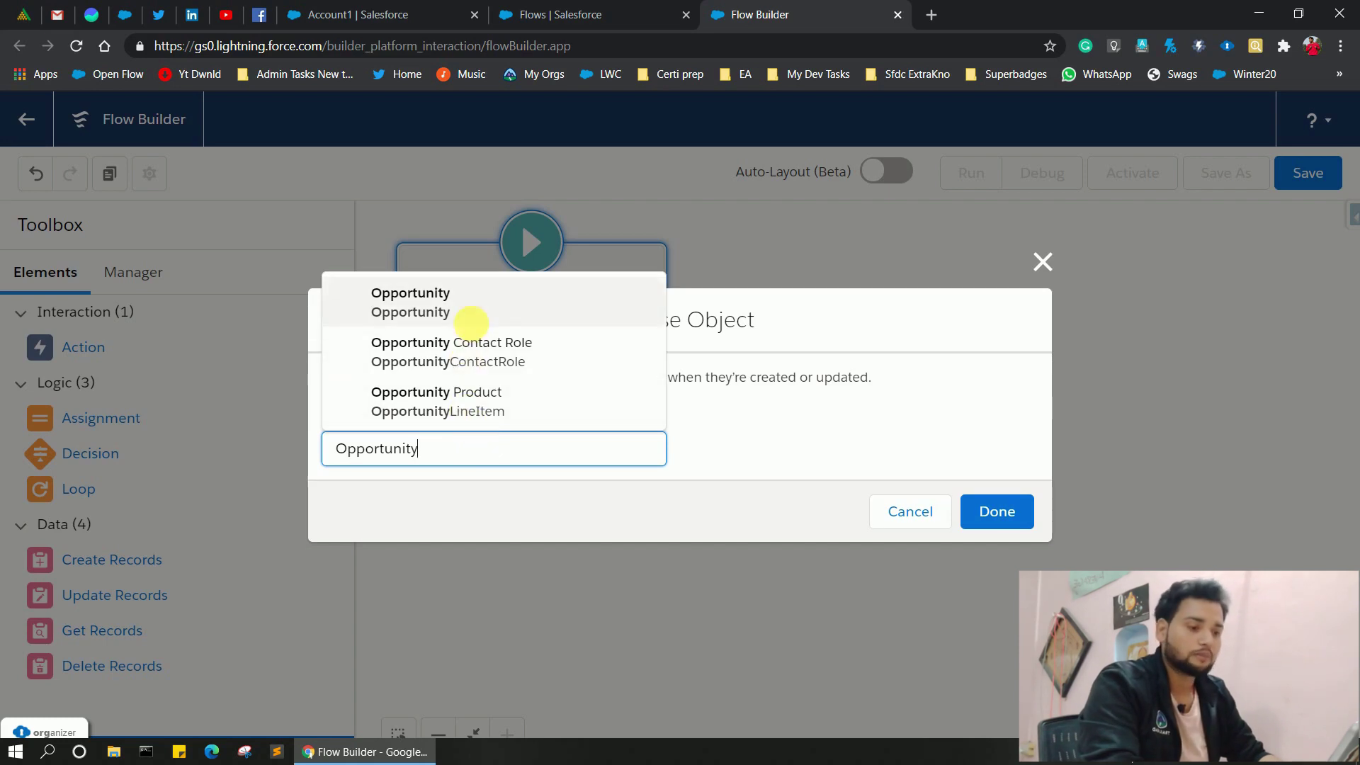
left_click(470, 311)
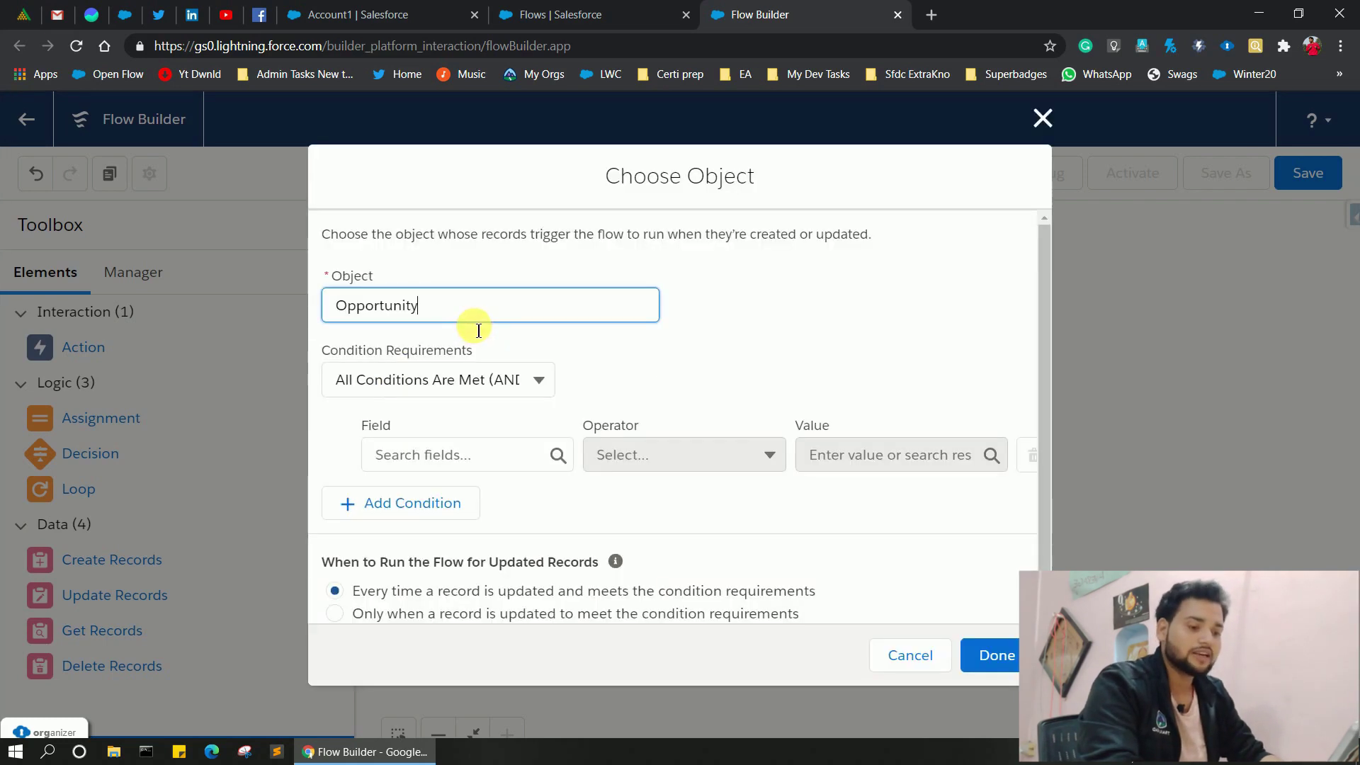
left_click(481, 462)
left_click(596, 383)
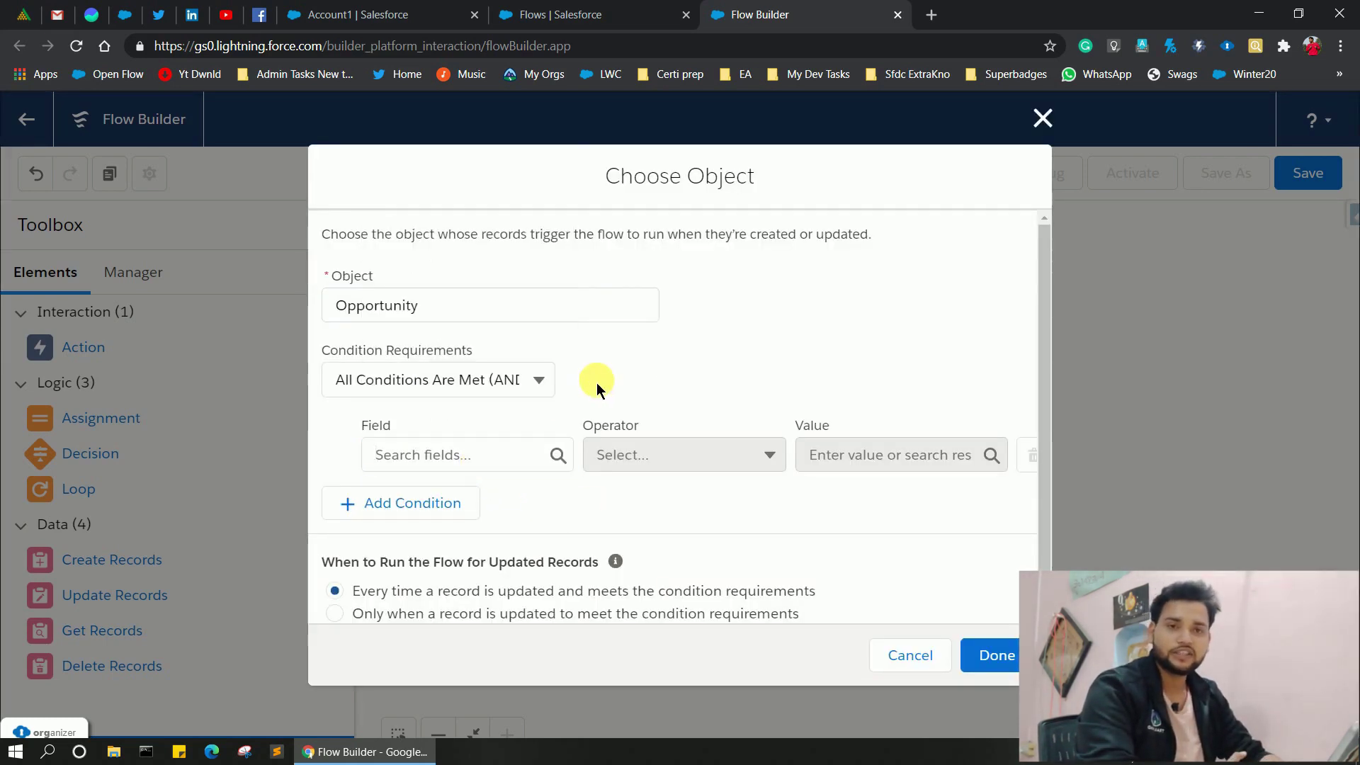
Set the first record condition to AccountId Is Null {!$GlobalConstant.False}.
left_click(386, 466)
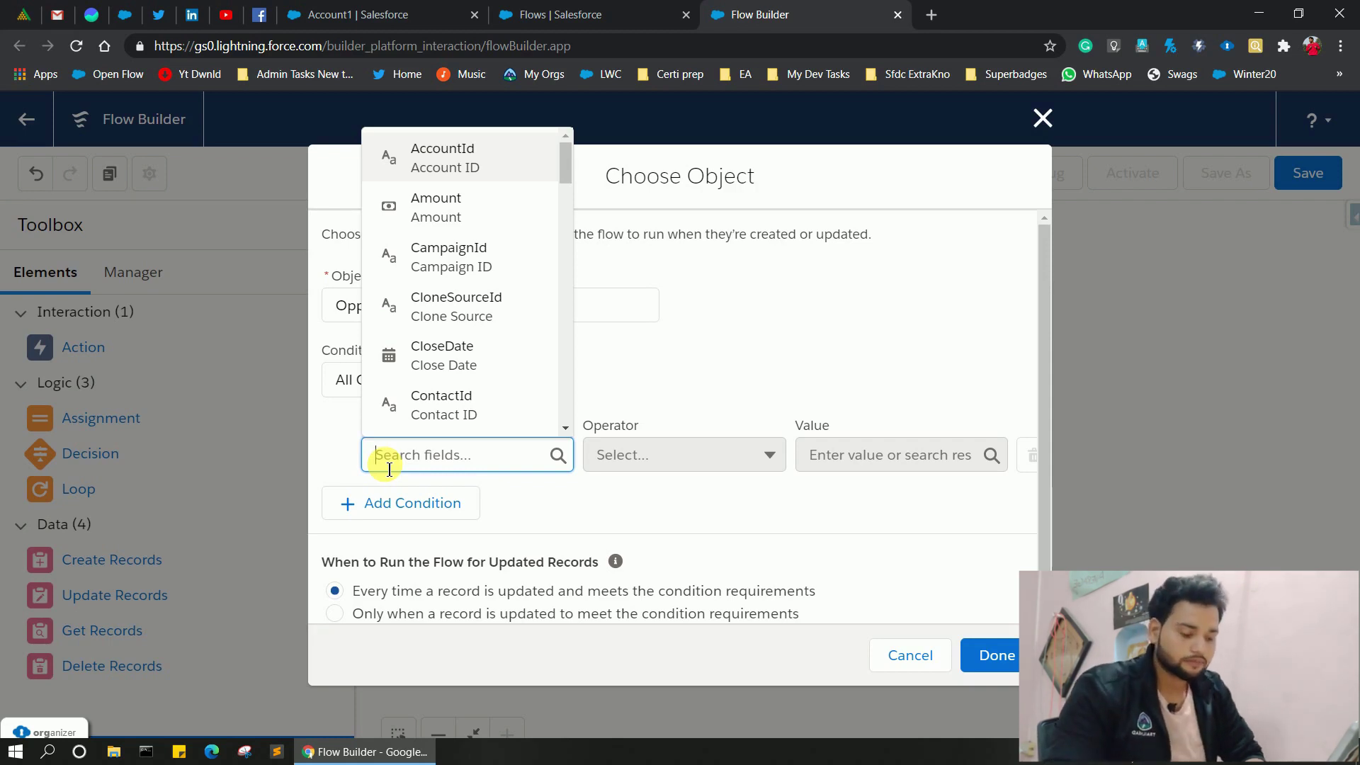
type("account")
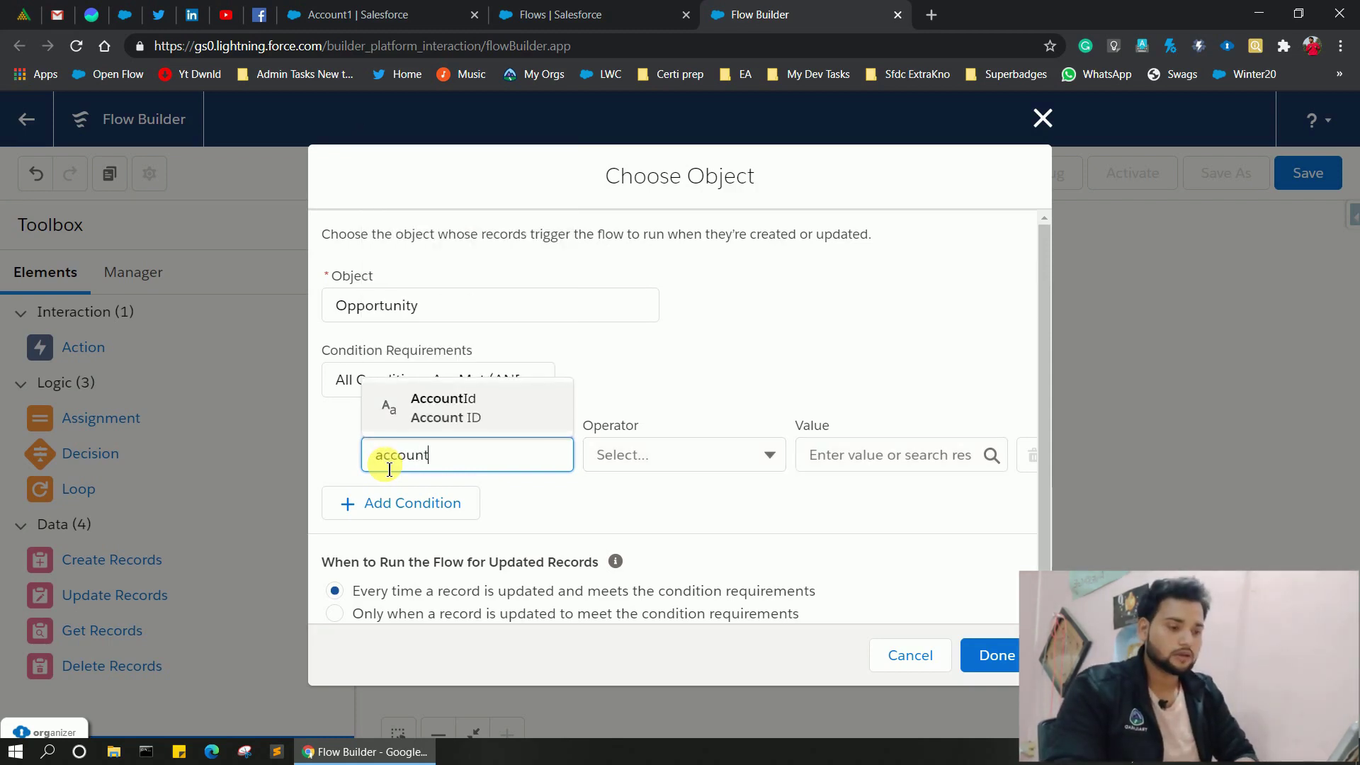
left_click(471, 417)
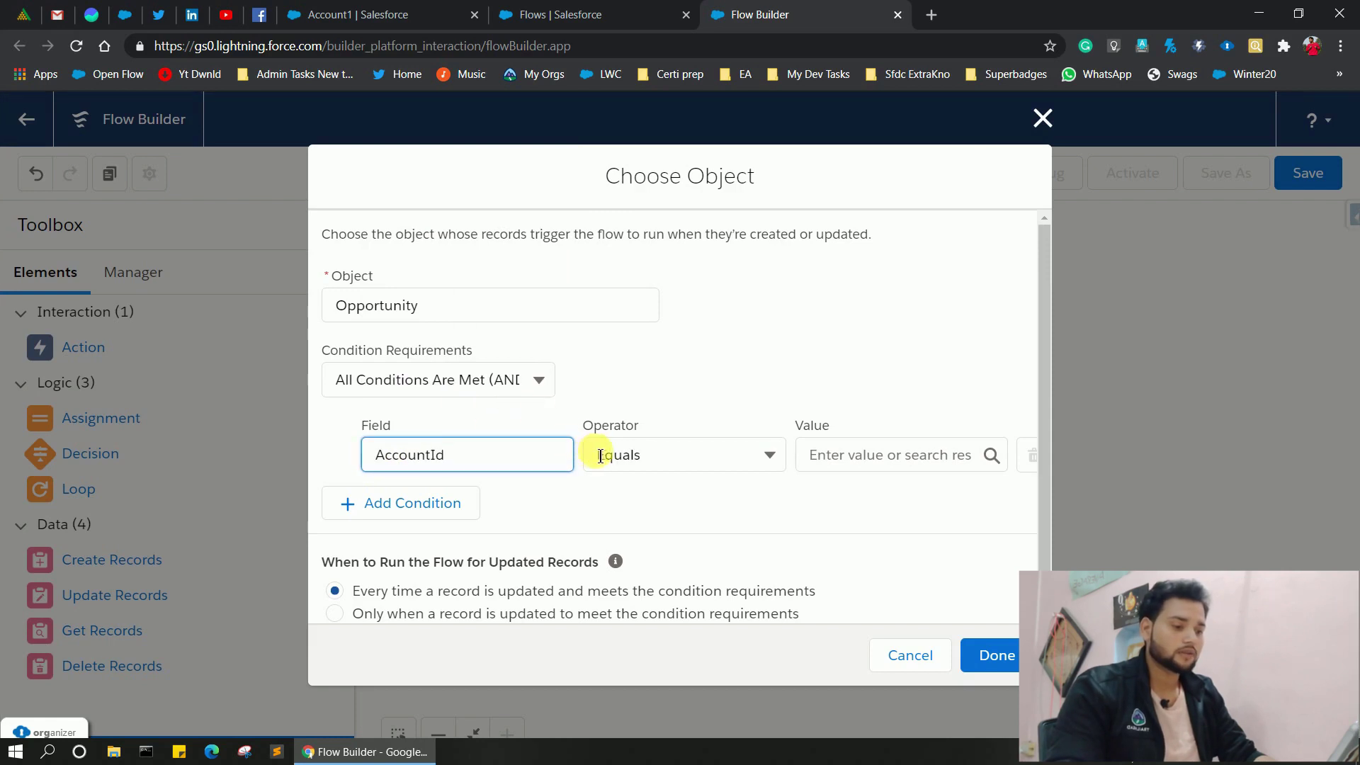
left_click(630, 462)
left_click(579, 695)
left_click(845, 474)
left_click(860, 536)
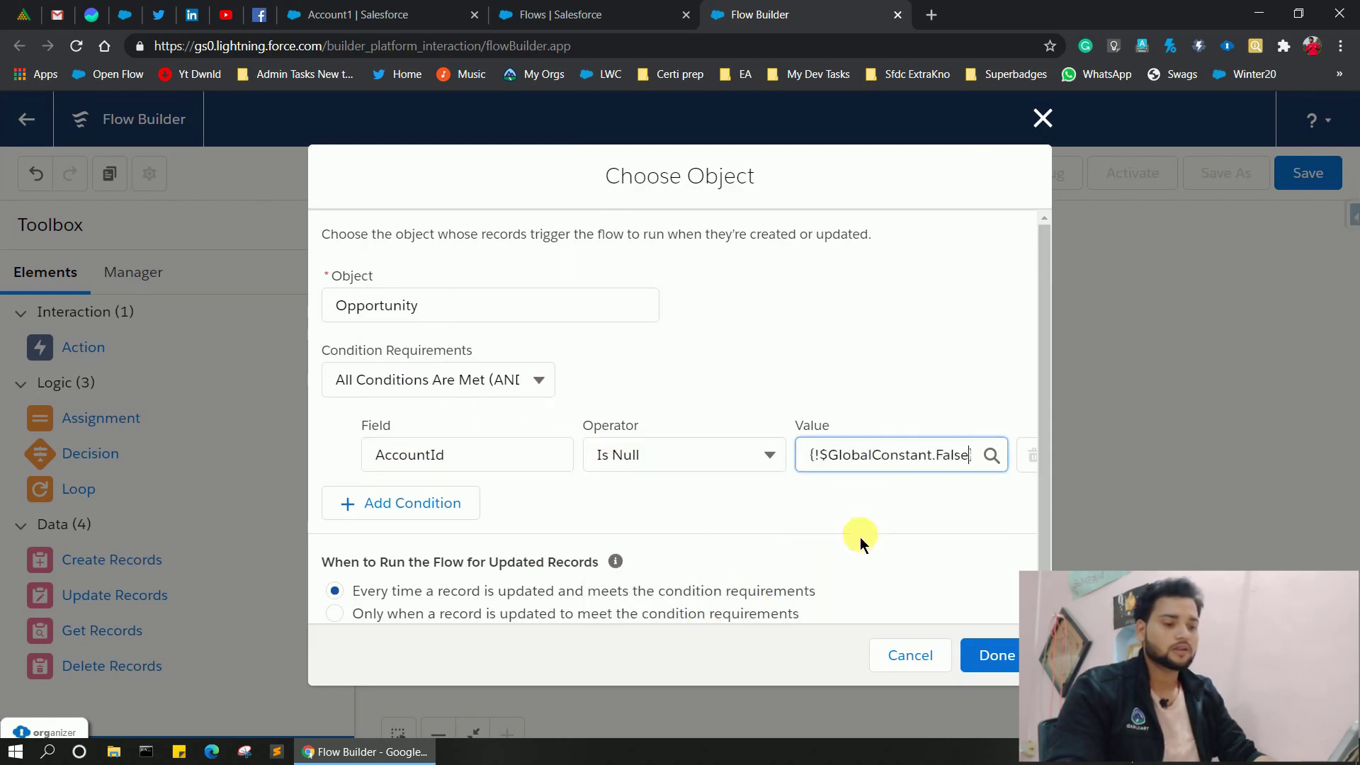
Add a second record condition, Amount Is Null {!$GlobalConstant.False}, and apply the Start element's object settings.
left_click(425, 501)
left_click(414, 536)
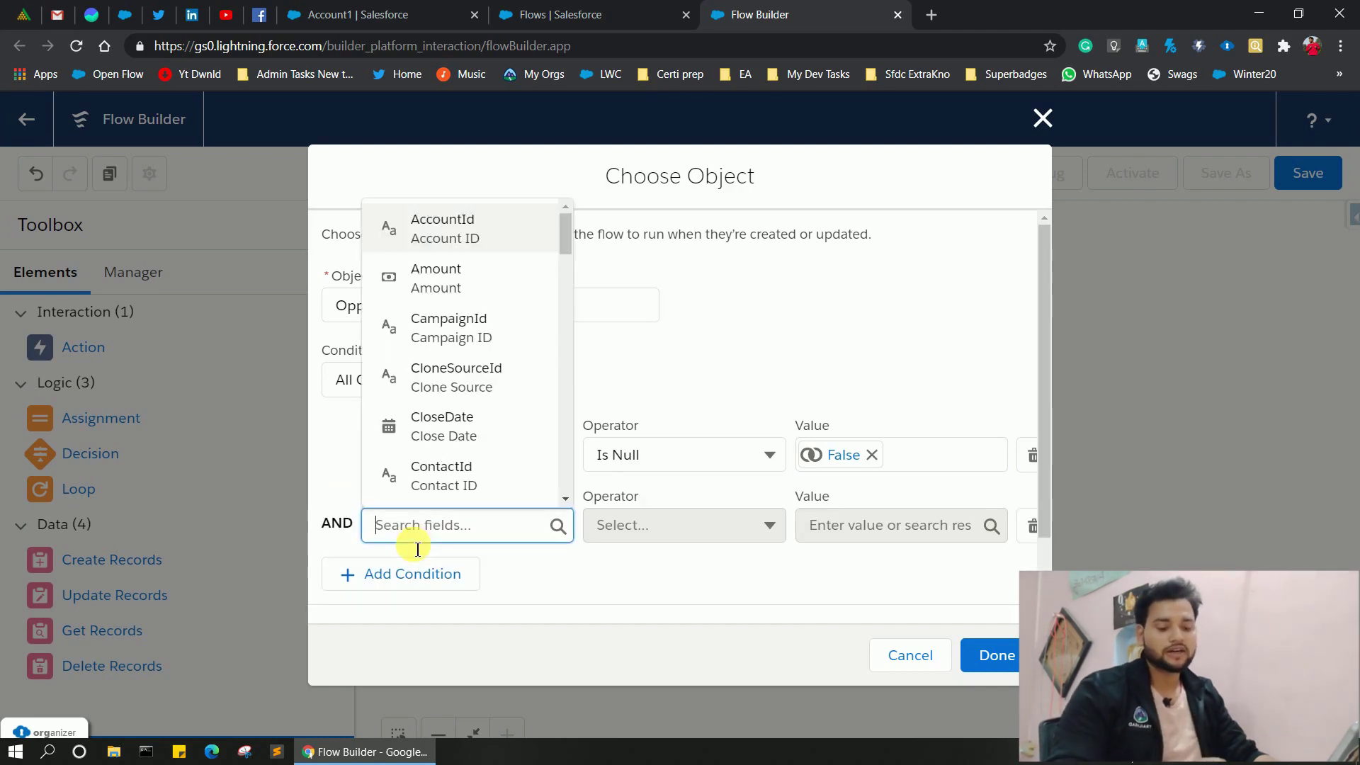
type("Am")
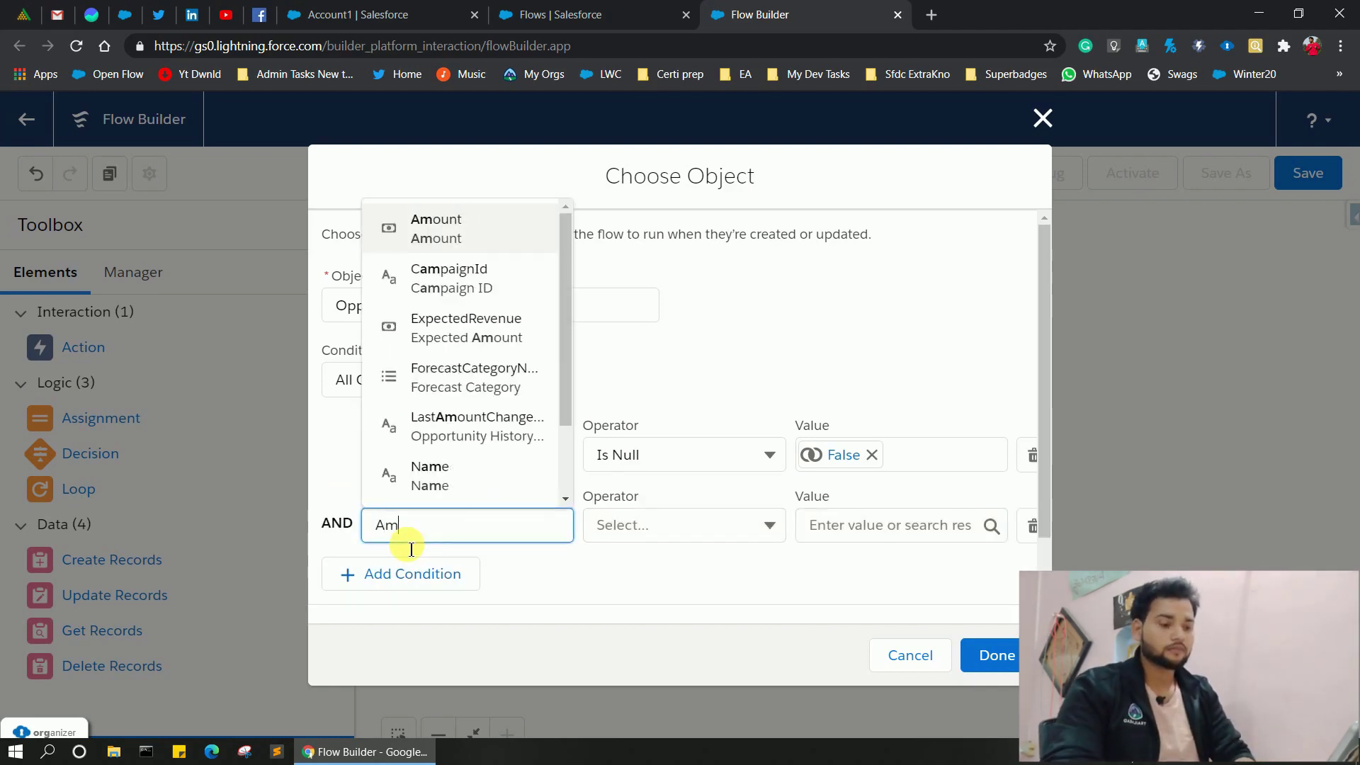
type("ount")
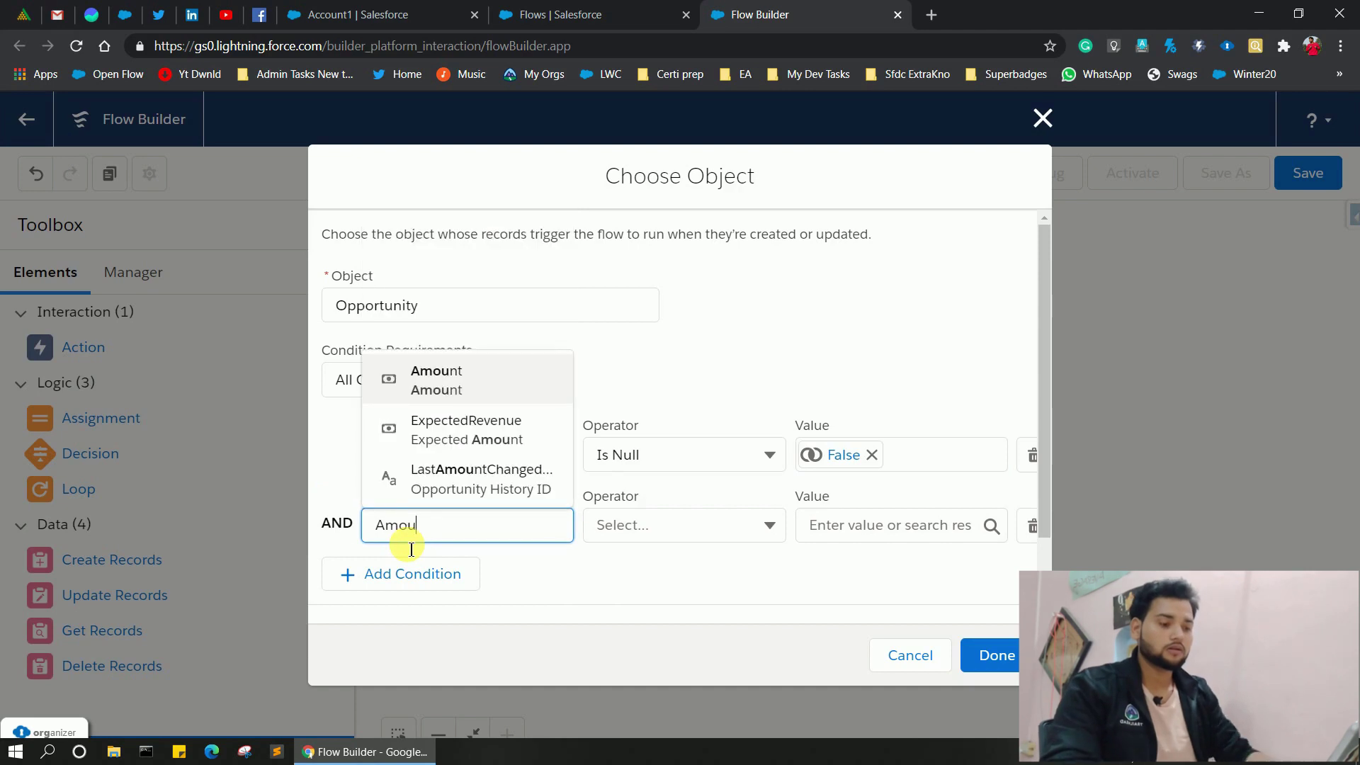
left_click(452, 370)
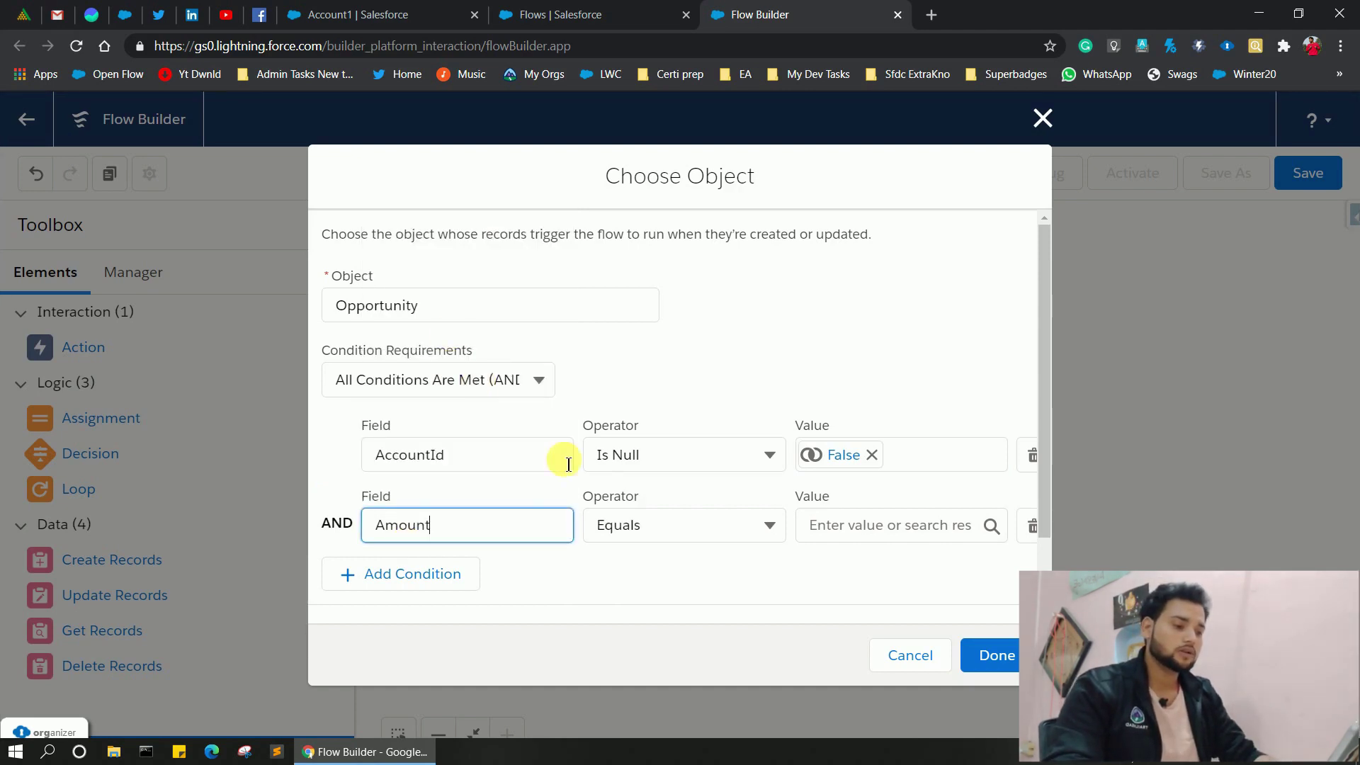
left_click(674, 524)
left_click(668, 484)
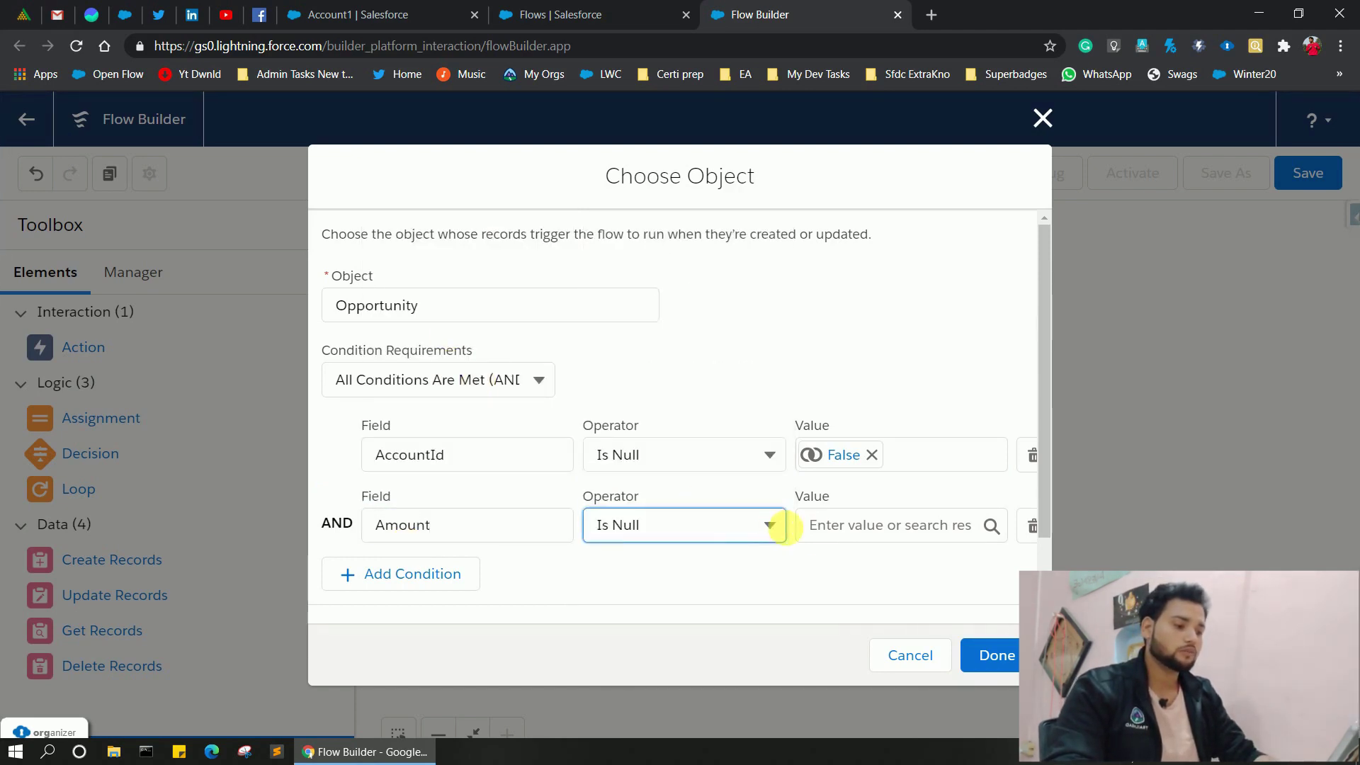
left_click(825, 525)
left_click(861, 602)
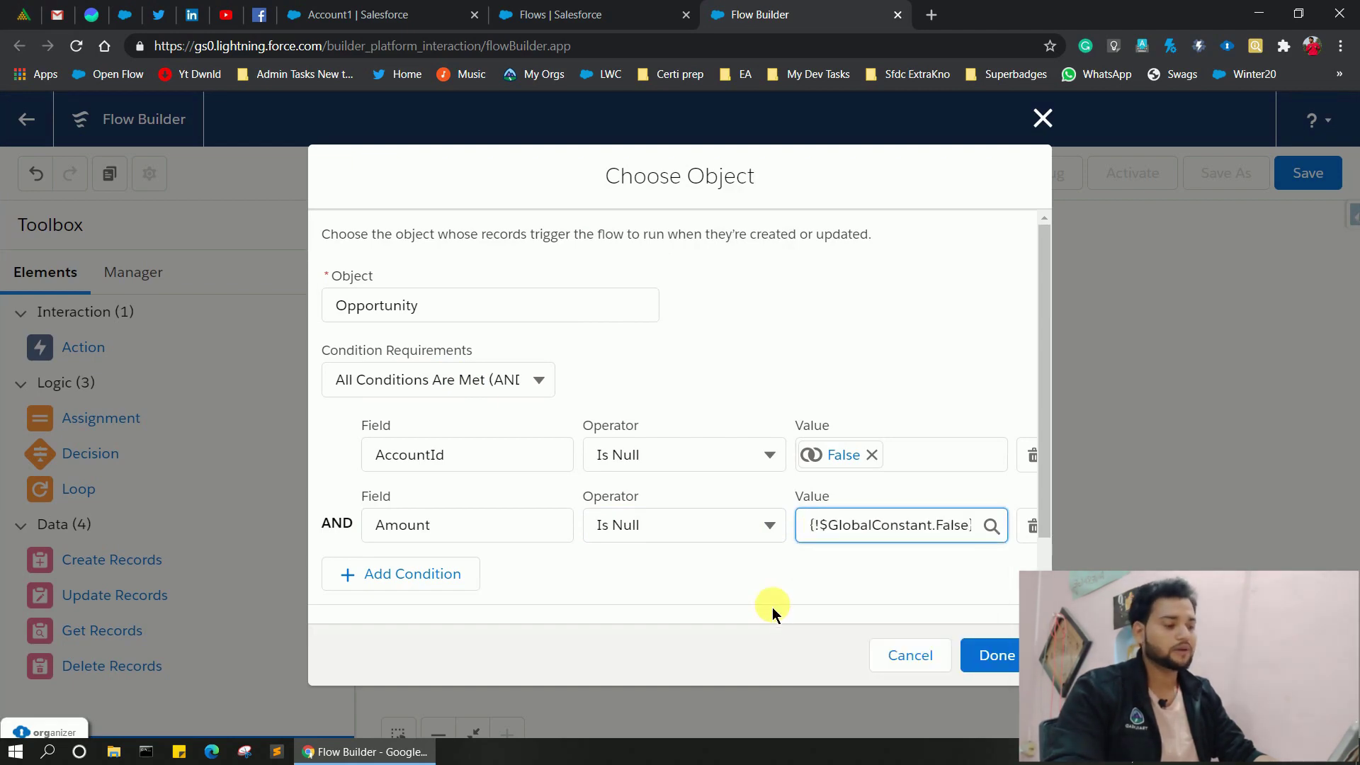
left_click(991, 654)
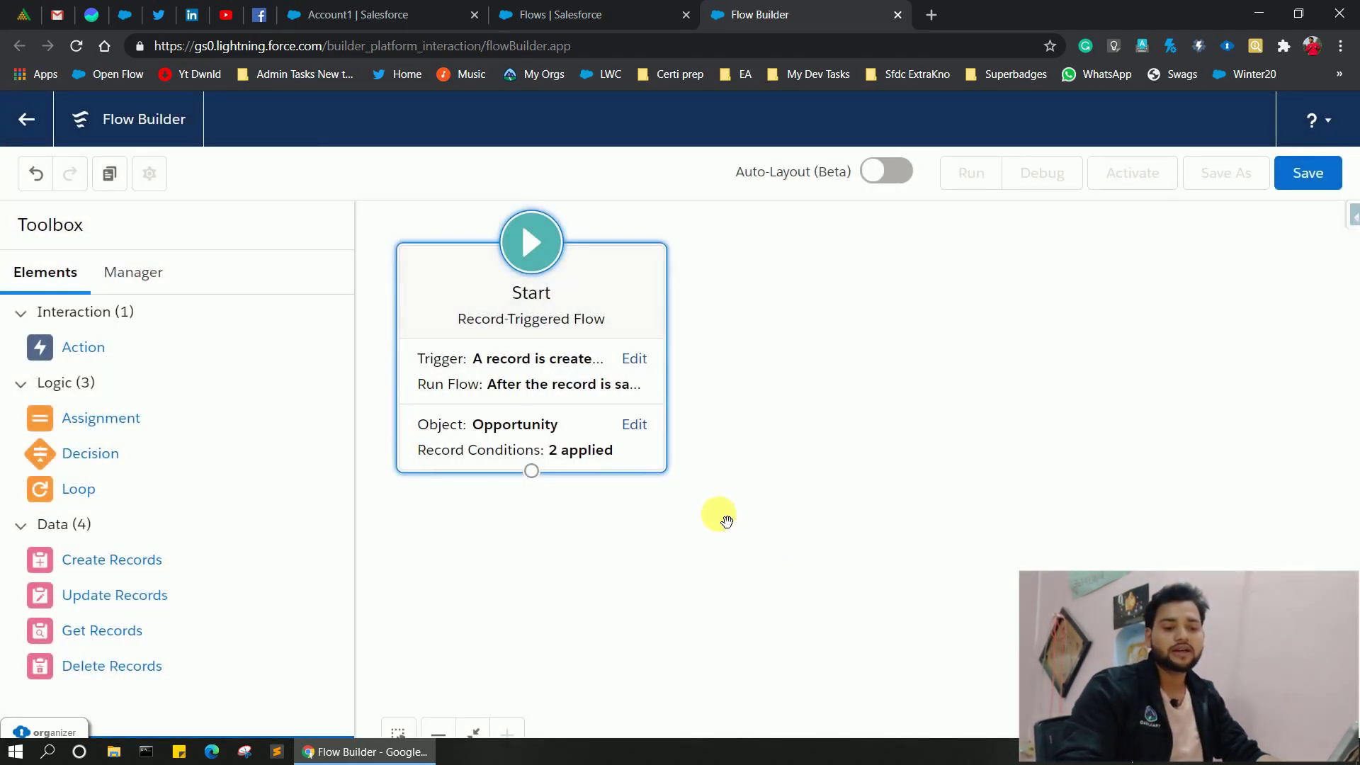
Add a Get Records element to the canvas, labelled getAlRelOpp, that retrieves Opportunity records.
left_click_drag(121, 631, 742, 318)
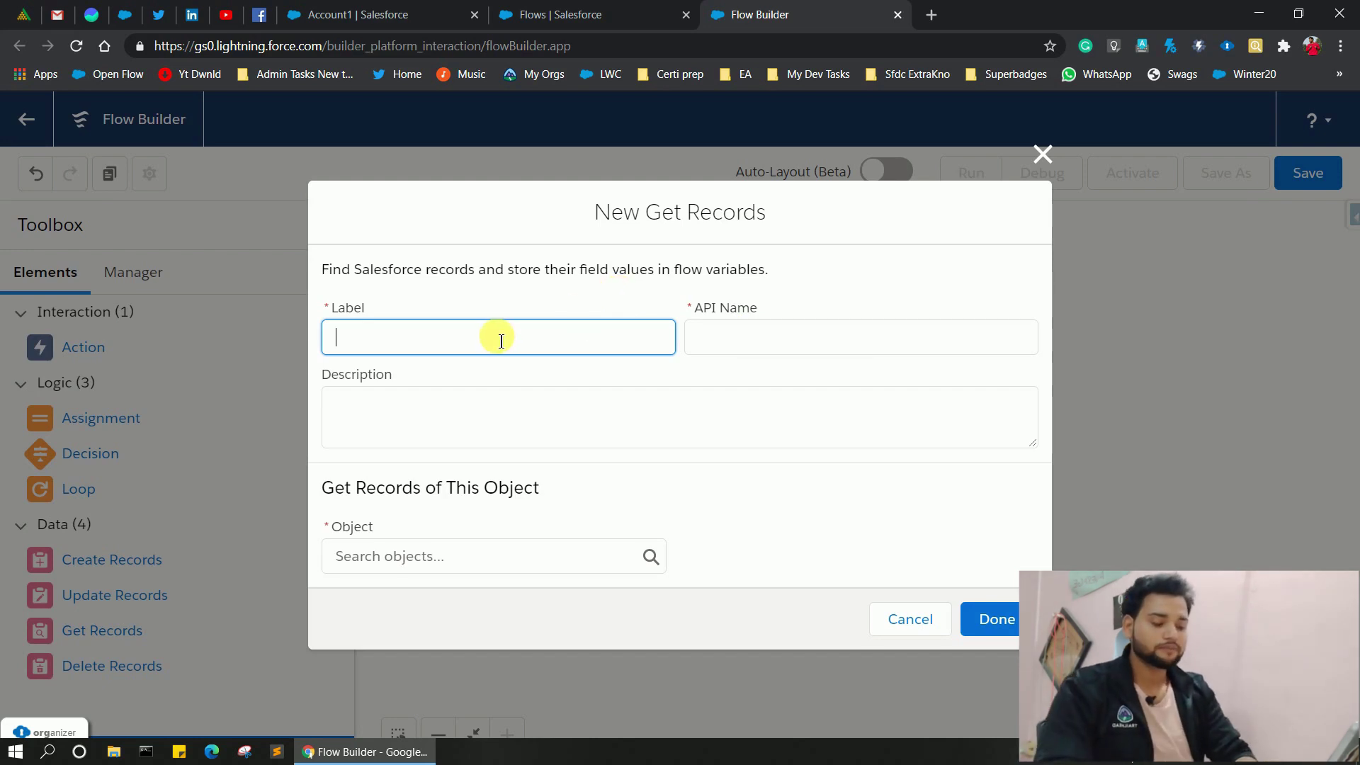
type("getAlRelOpp")
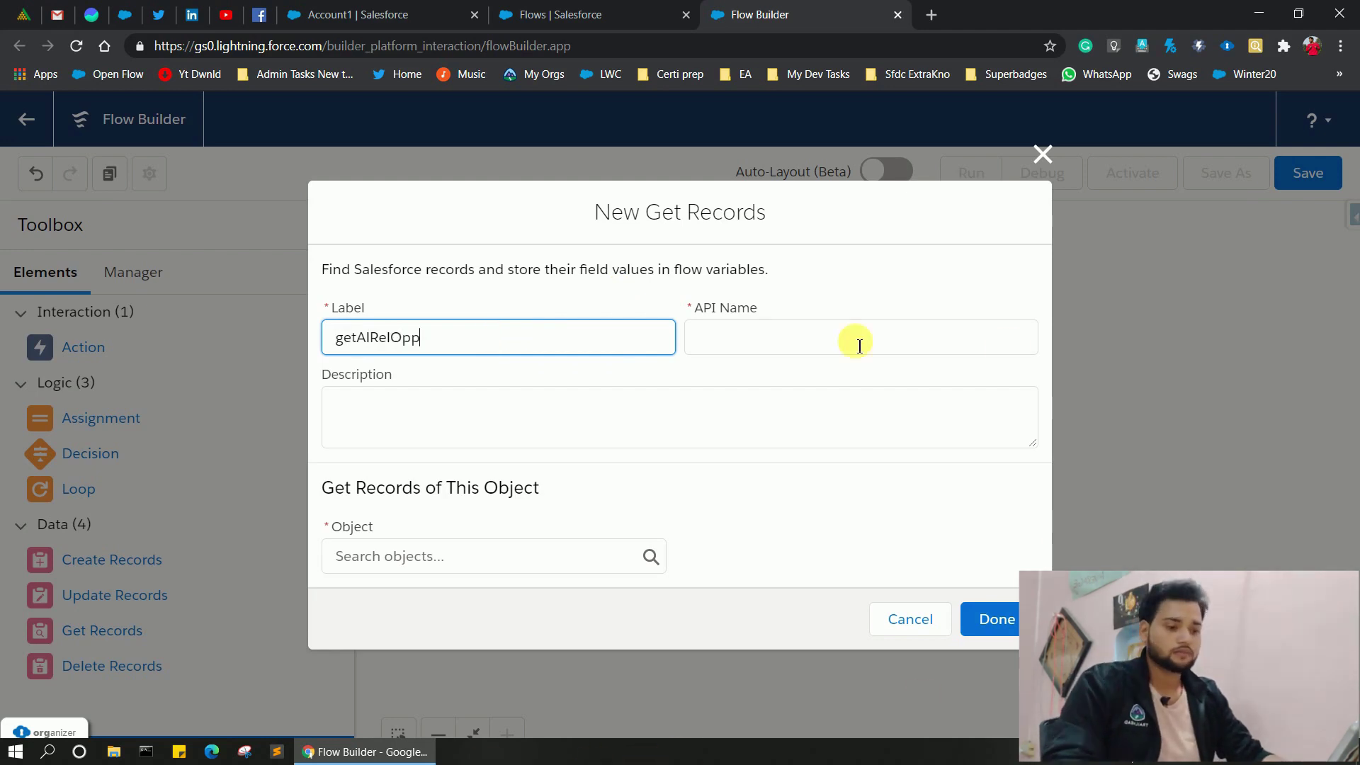
left_click(825, 345)
left_click(476, 556)
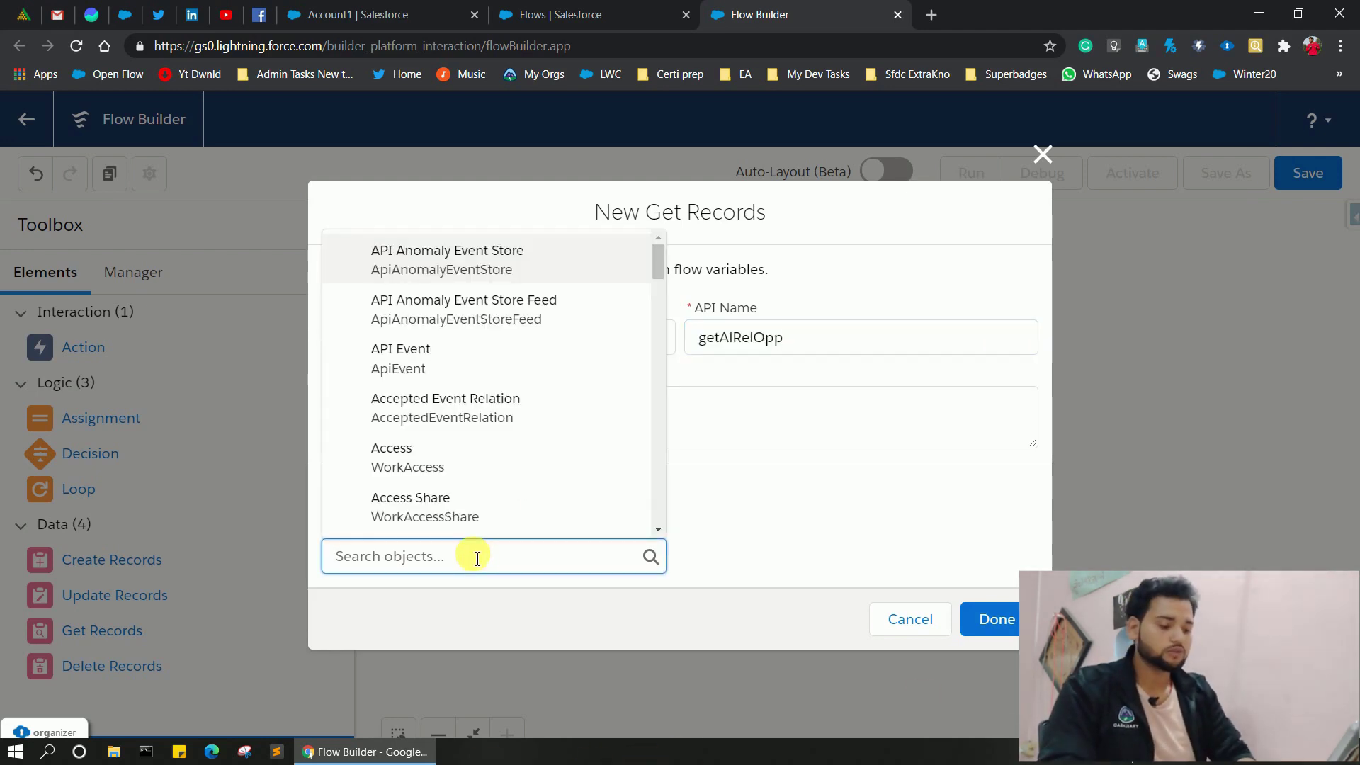
type("Oppo")
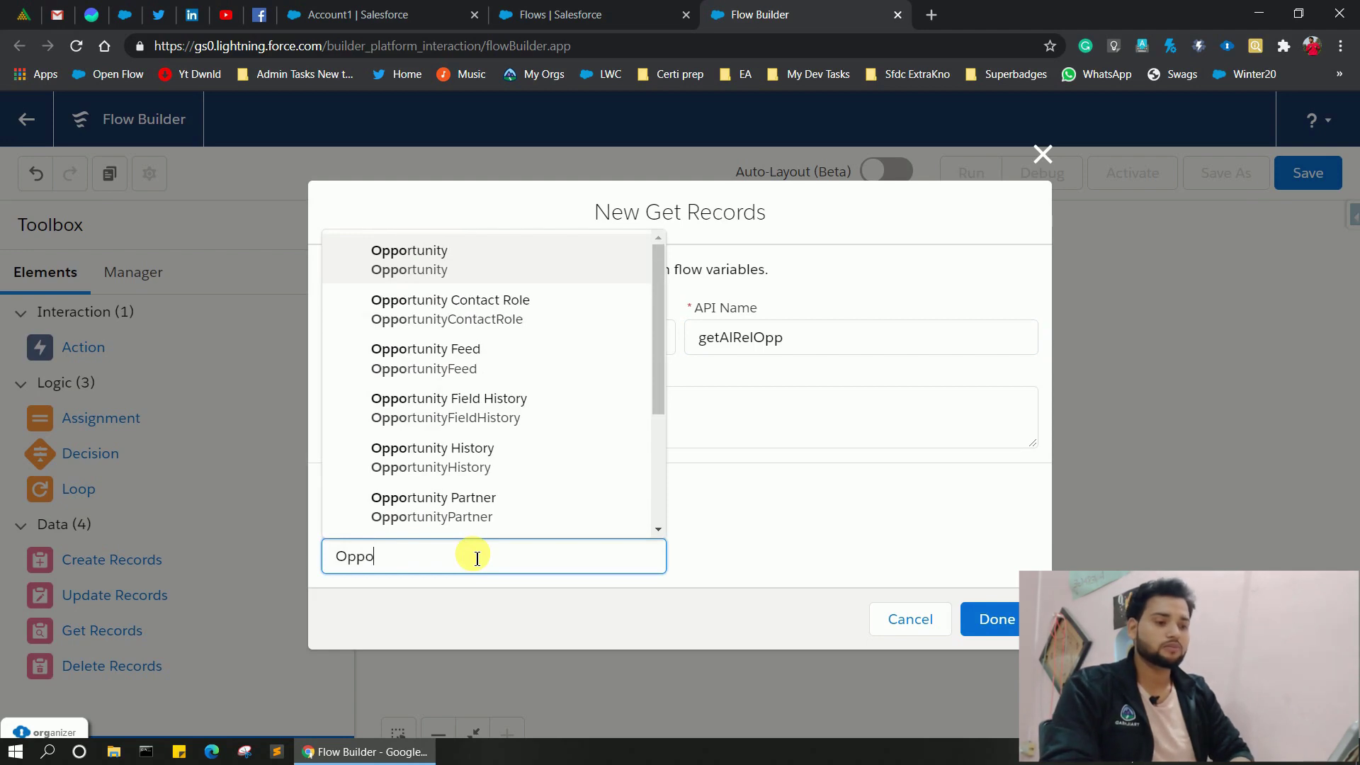
left_click(418, 268)
Filter the retrieved Opportunity records by AccountId Equals {!$Record.AccountId}.
scroll(562, 470, "down", 2)
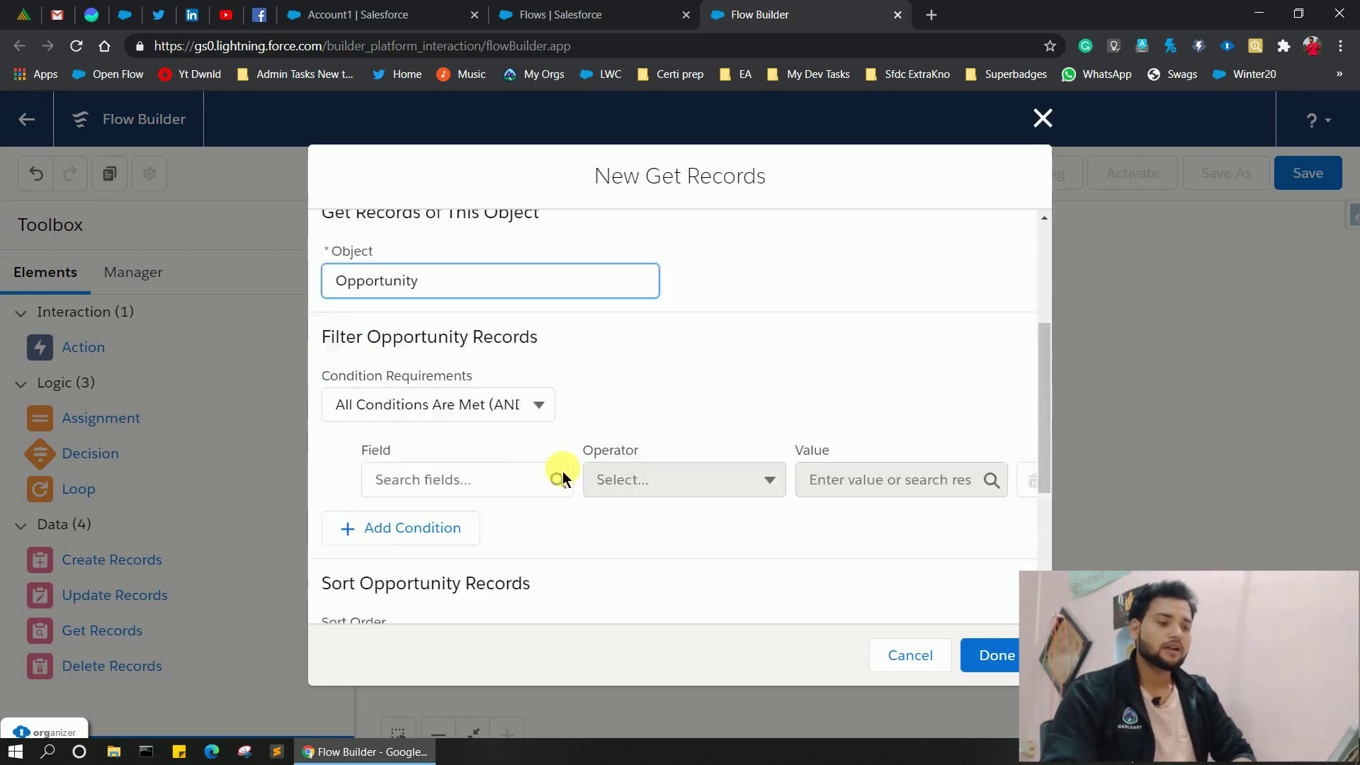
scroll(563, 470, "down", 3)
left_click(447, 371)
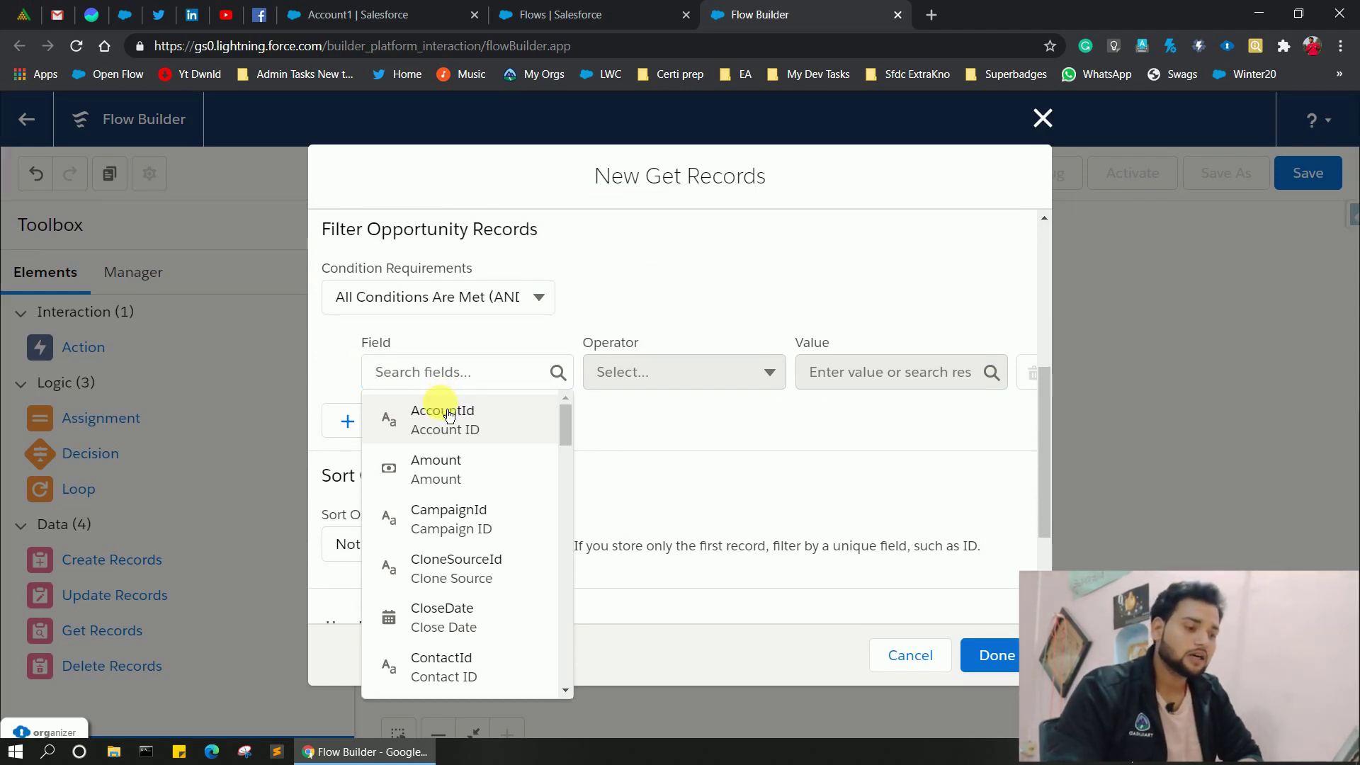
left_click(442, 414)
left_click(721, 374)
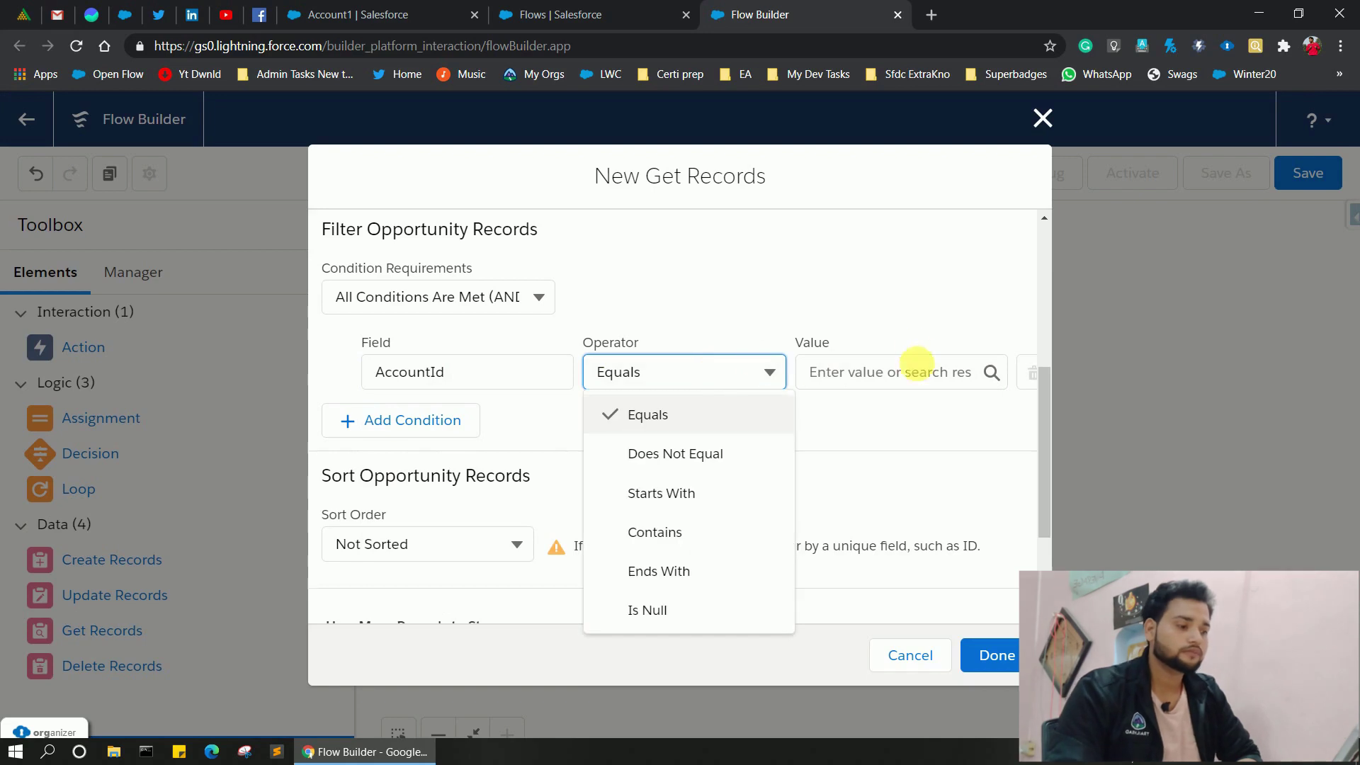
left_click(906, 374)
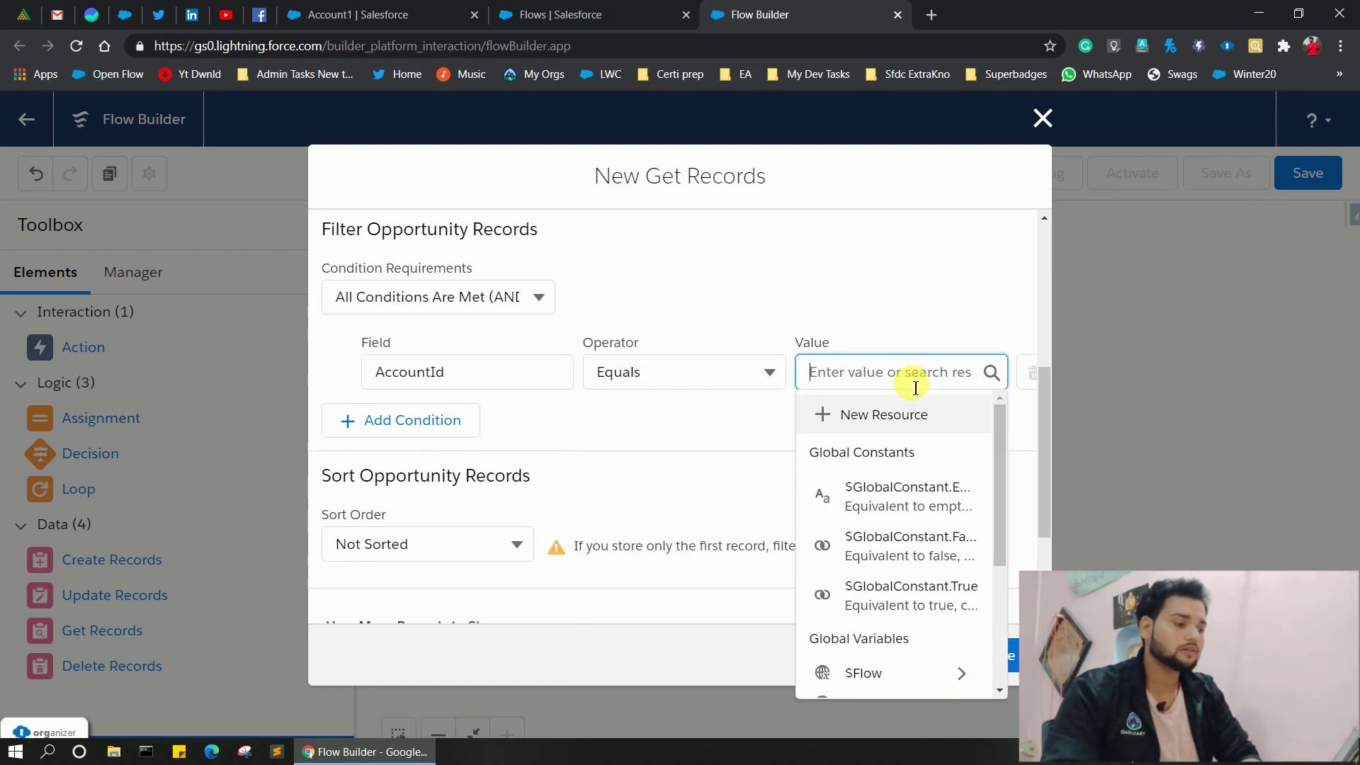
type("g")
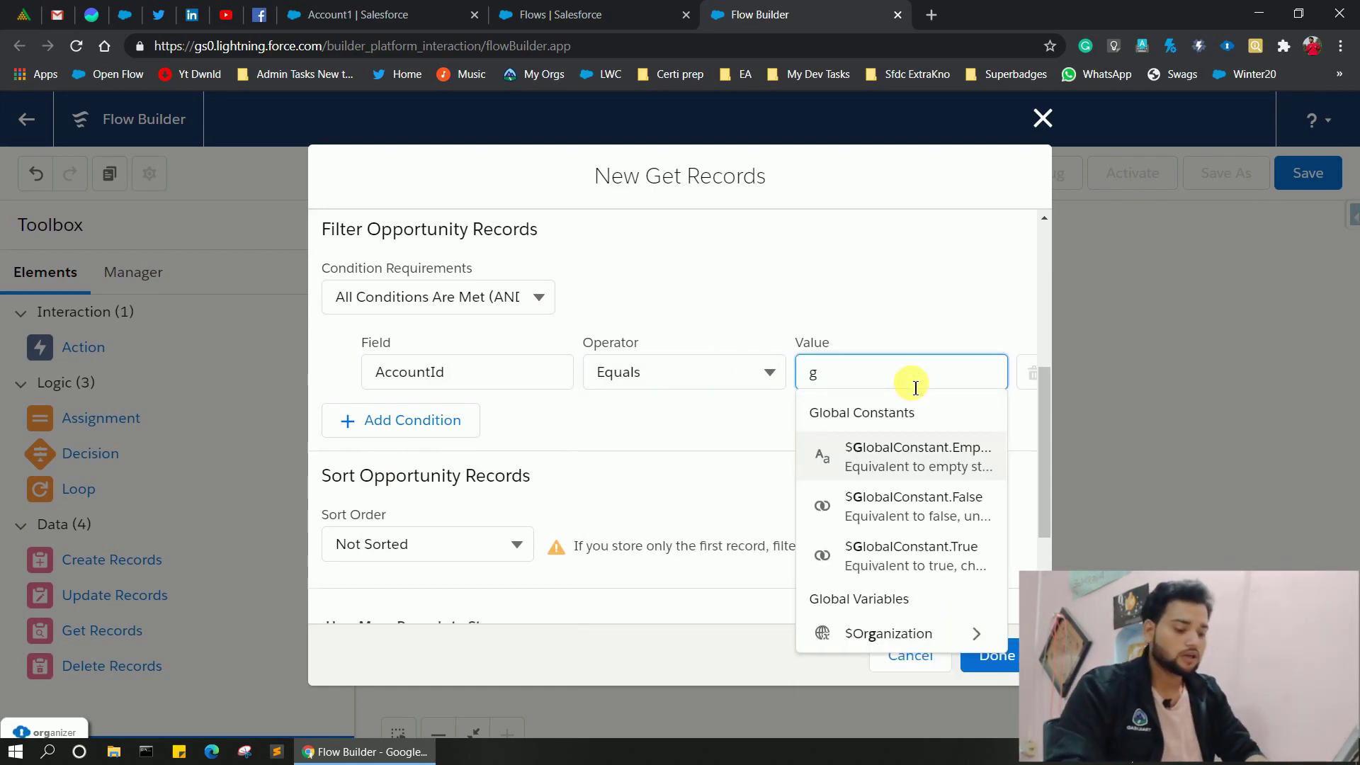
type("r")
key("BackSpace")
type("reco")
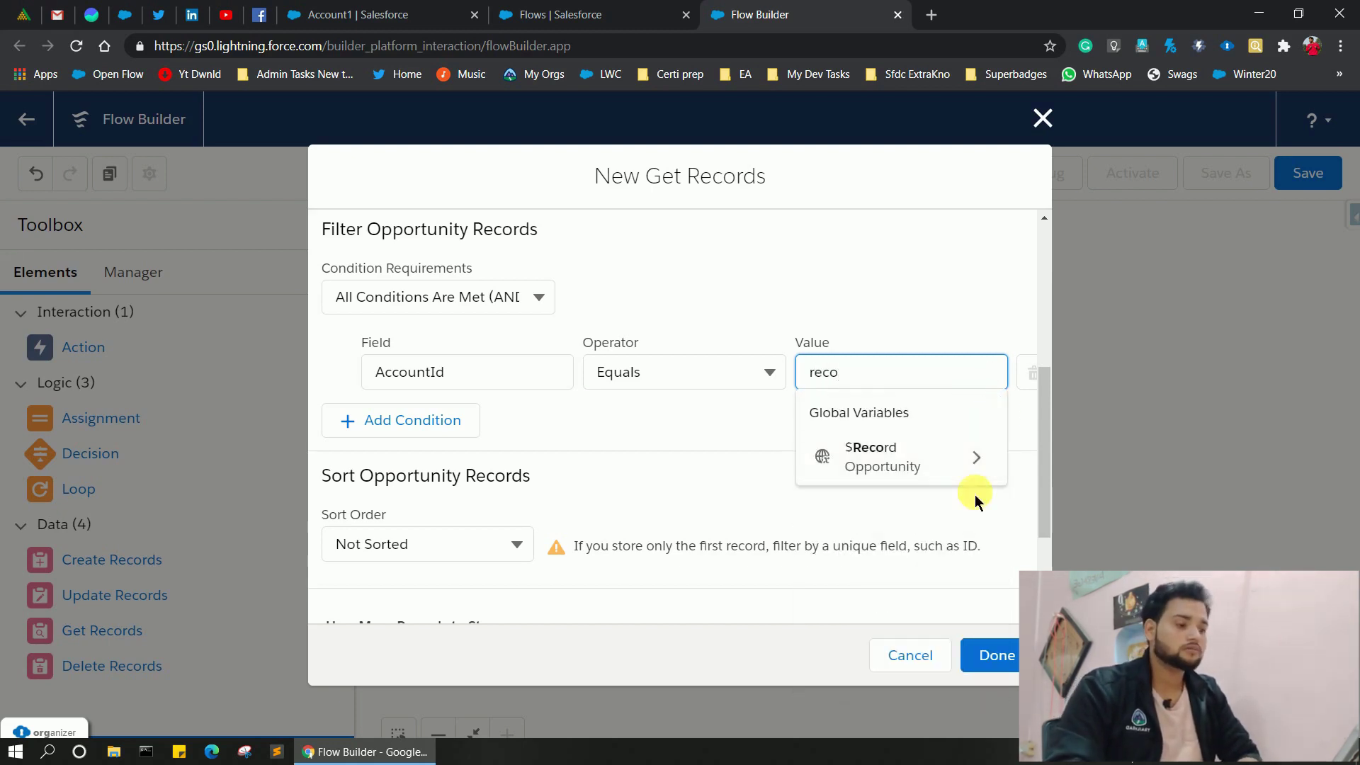
left_click(928, 473)
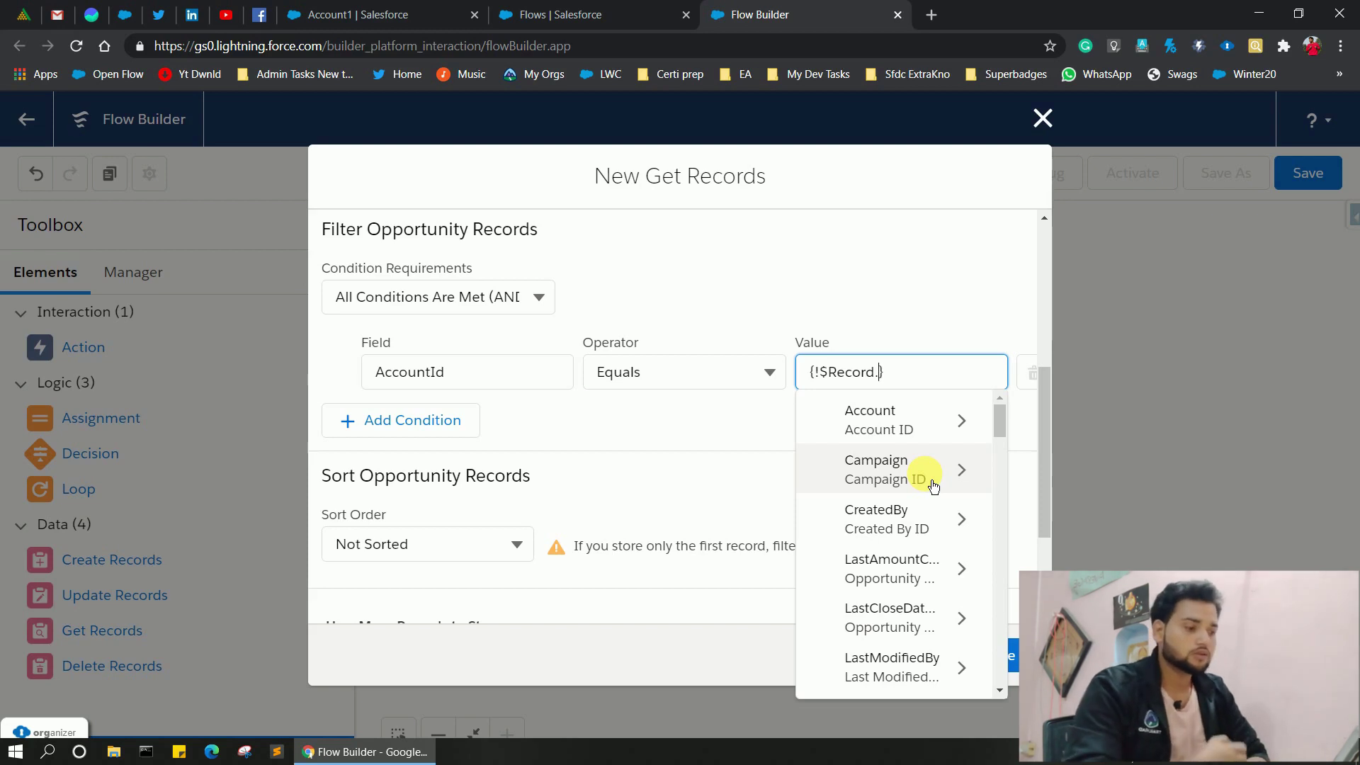
type("acco")
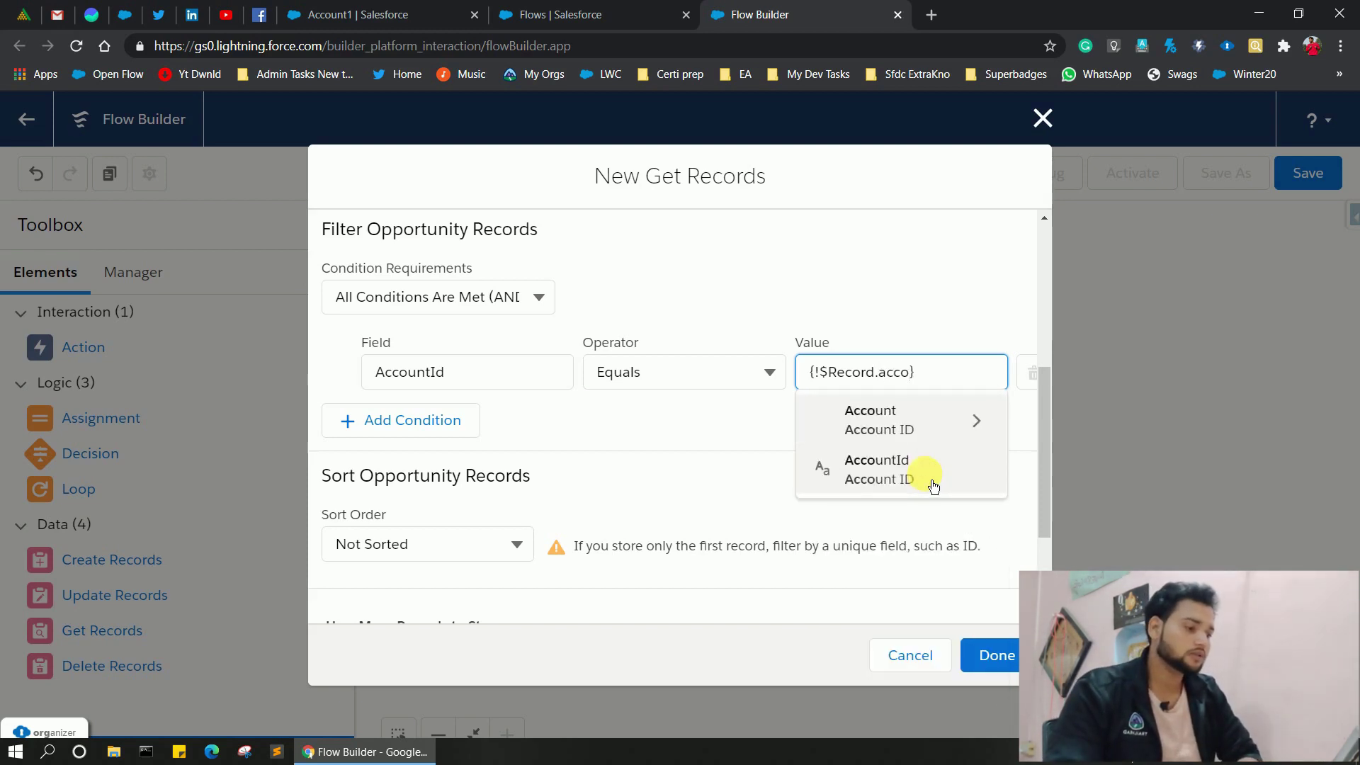
left_click(887, 473)
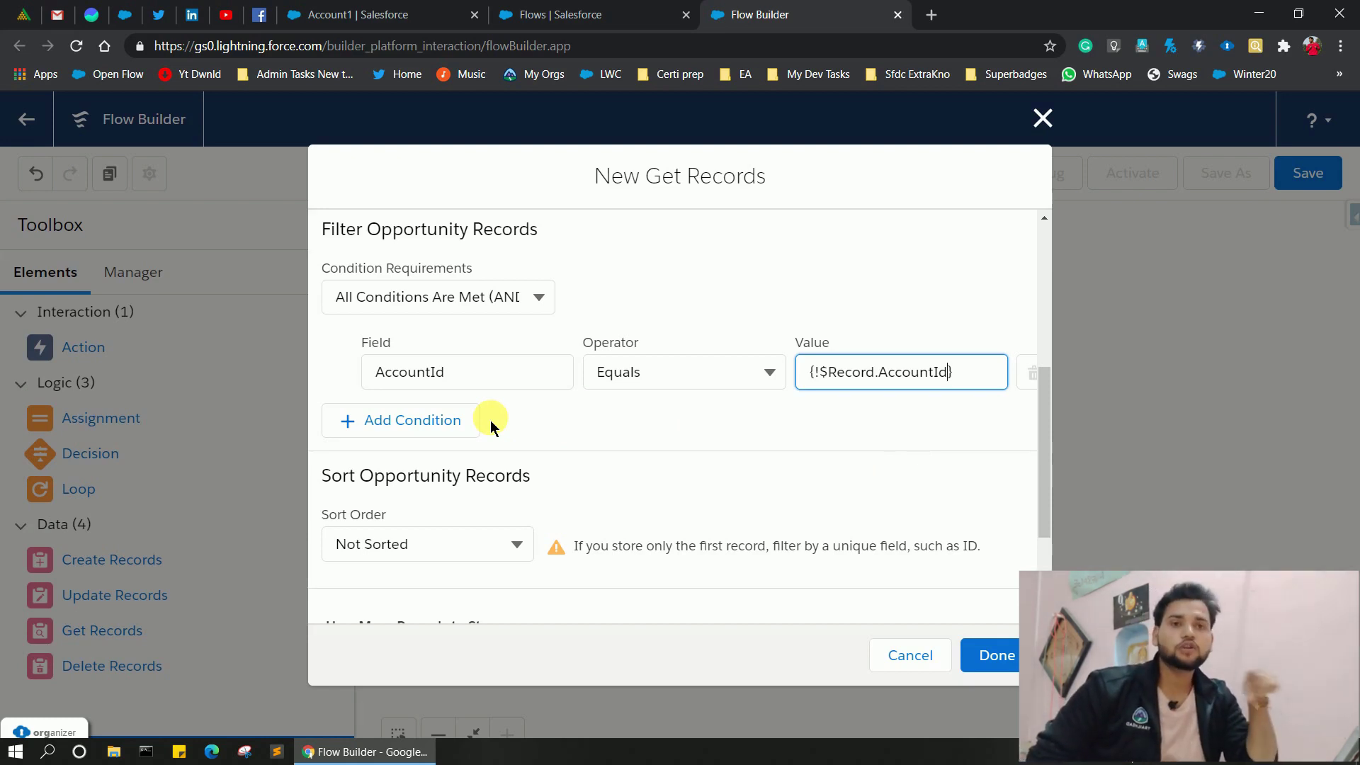
left_click(411, 419)
left_click(465, 374)
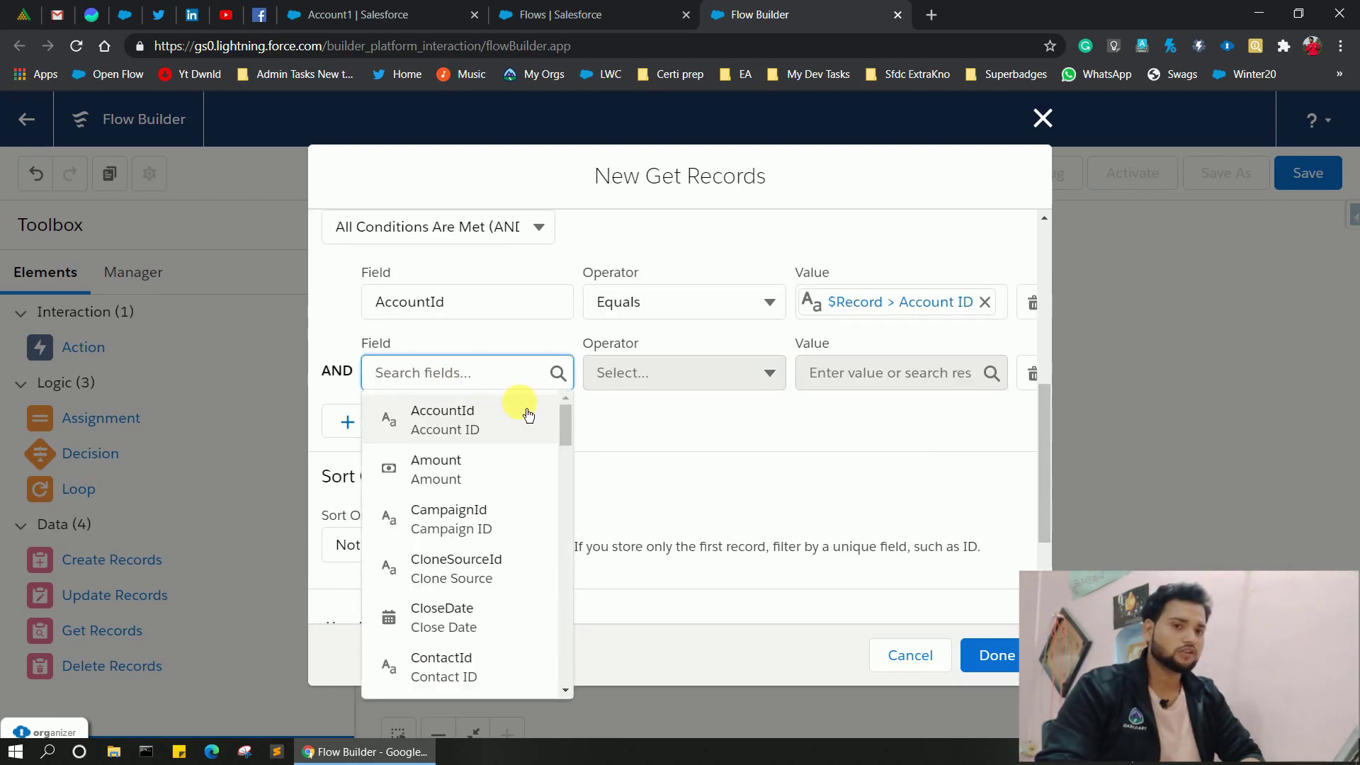
left_click(656, 415)
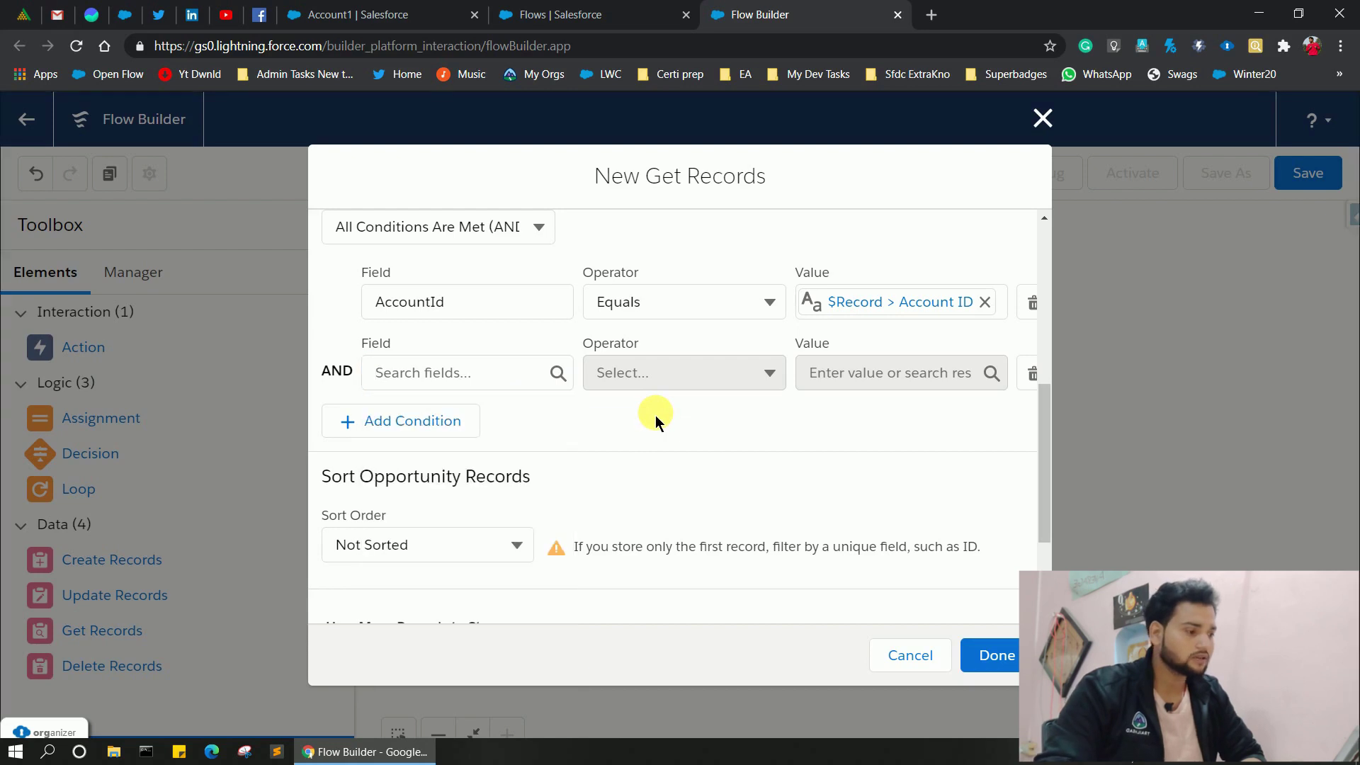
left_click(1034, 374)
Set the Get Records element to store all records and apply its settings.
scroll(610, 450, "down", 2)
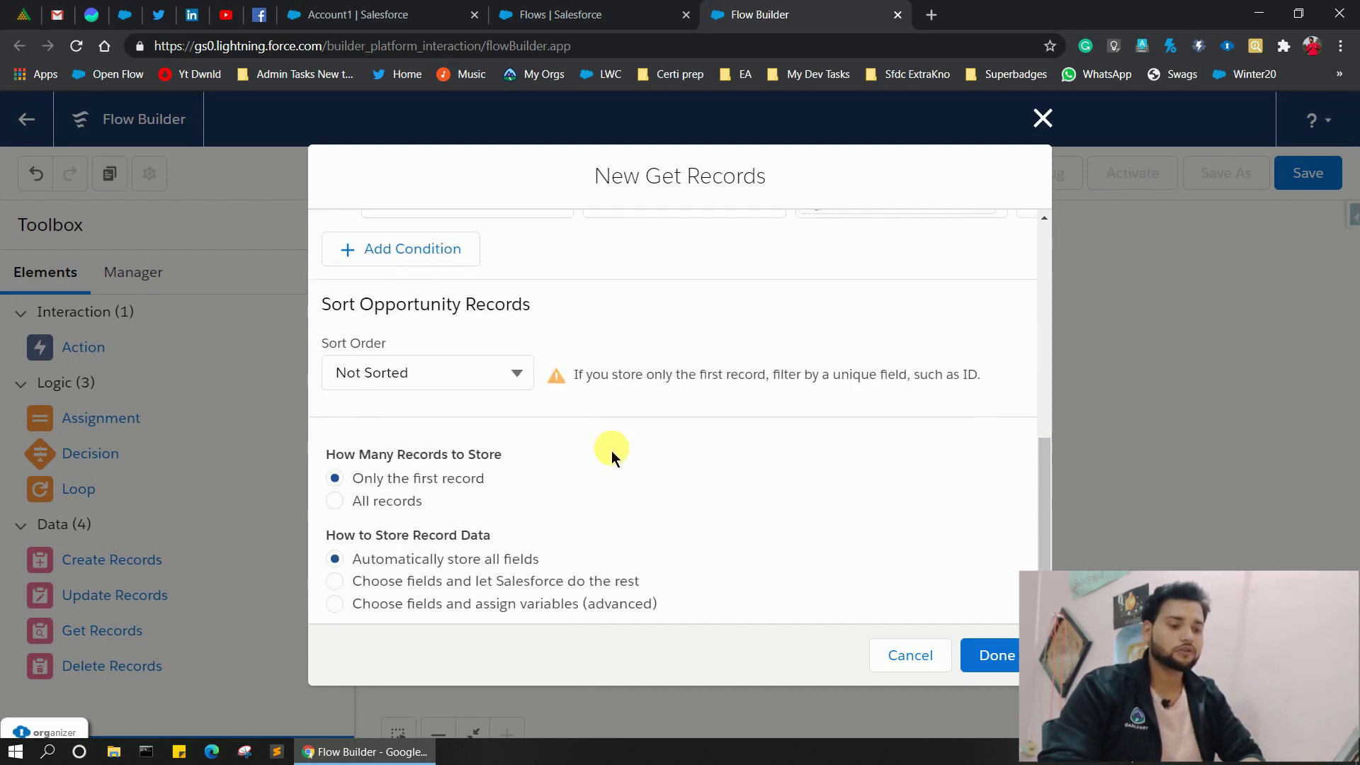
left_click(334, 501)
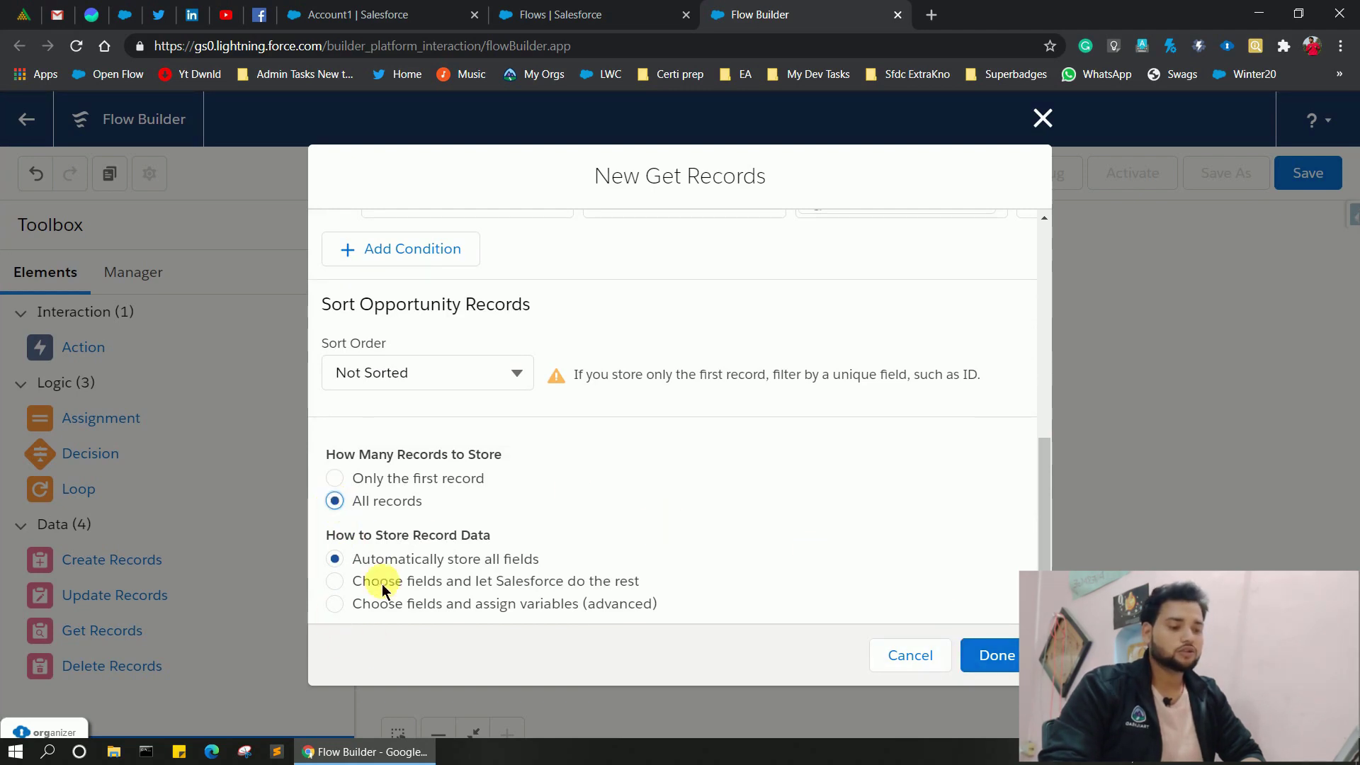
left_click(988, 654)
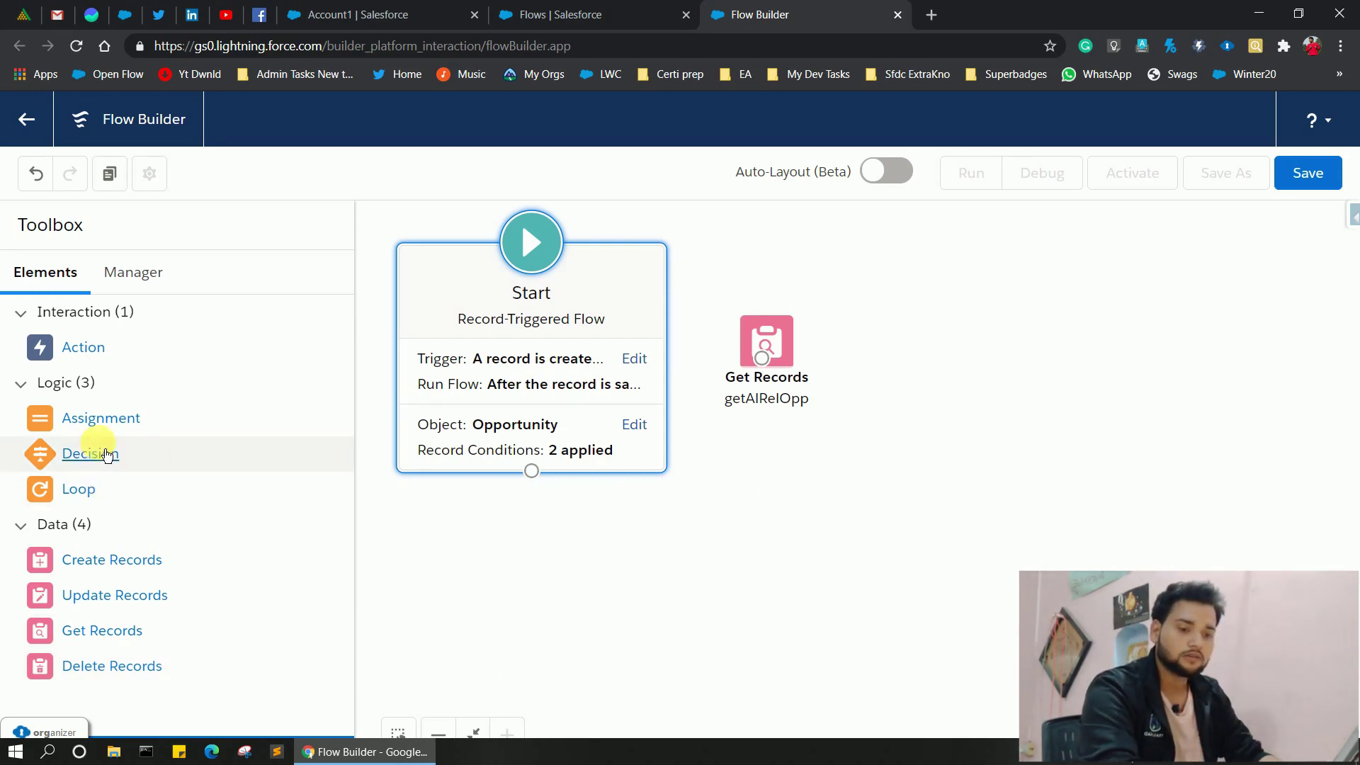
Add a Decision element labelled check for null, with an outcome labelled if not Null.
left_click_drag(92, 468, 877, 316)
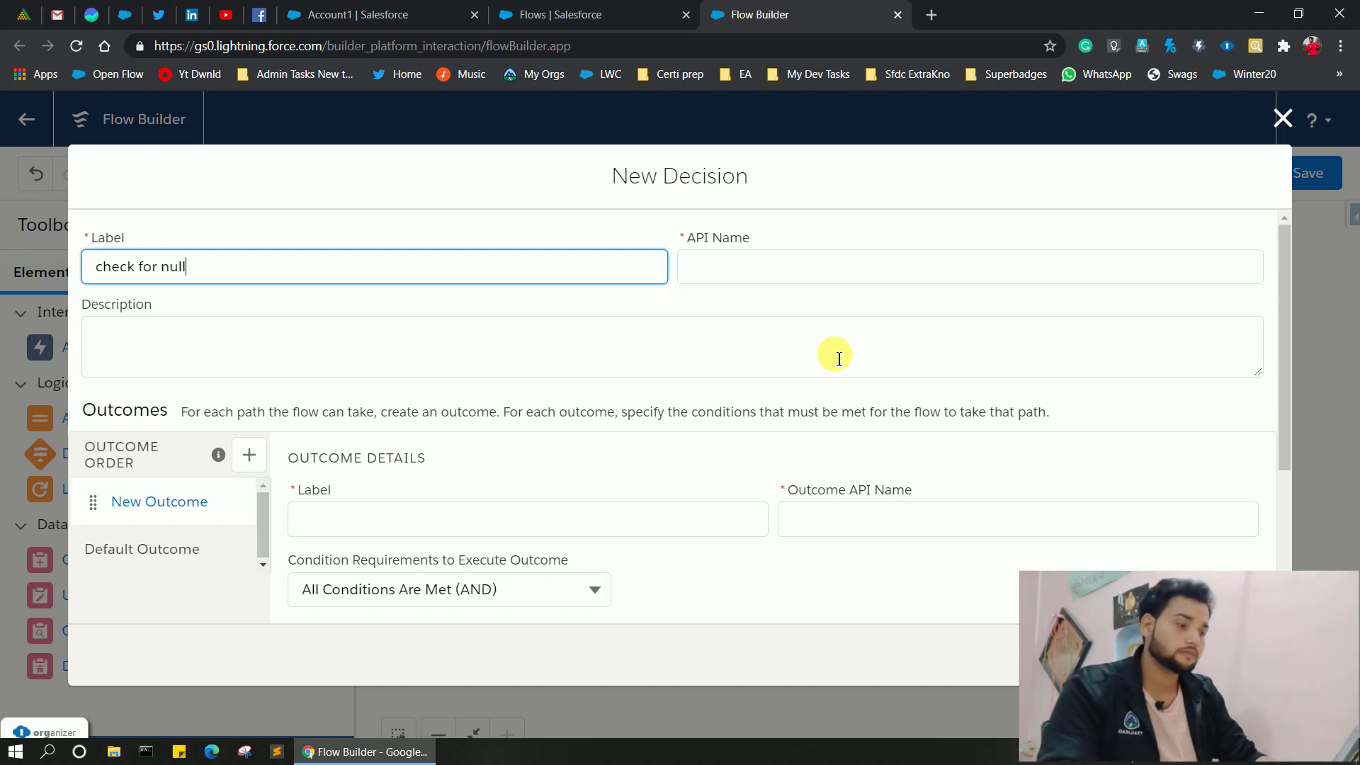
left_click(849, 278)
left_click(390, 542)
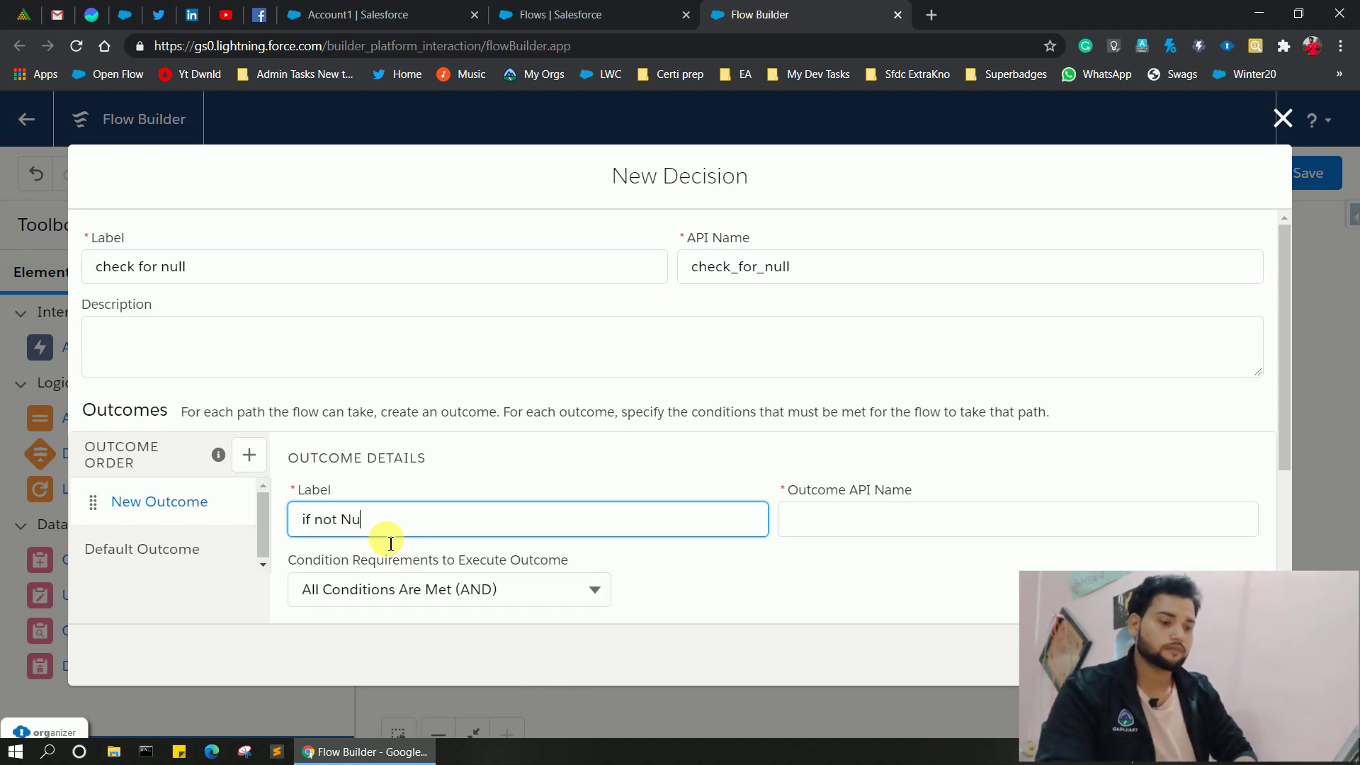
type("if not Null")
left_click(814, 522)
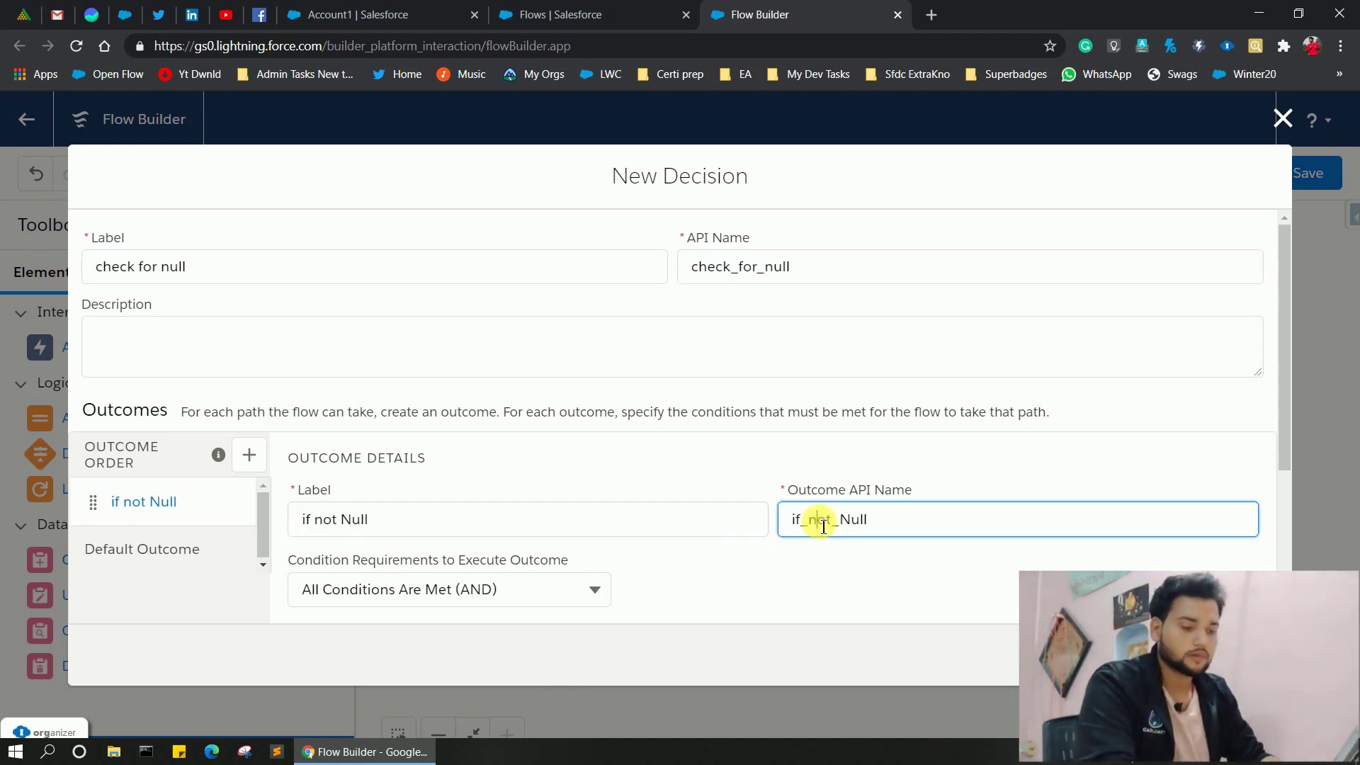
Use the opportunities collection from getAlRelOpp as the resource of the if not Null outcome's condition.
scroll(573, 505, "down", 3)
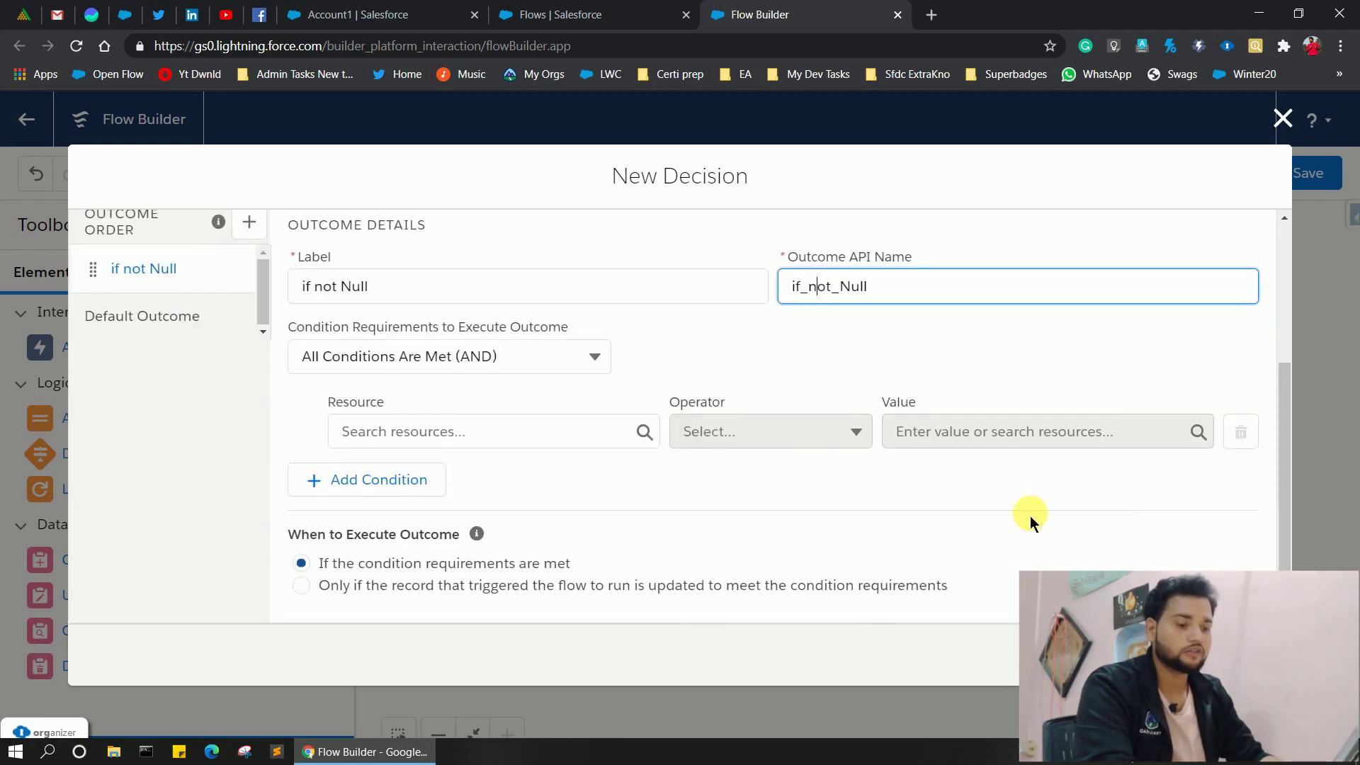
left_click(373, 442)
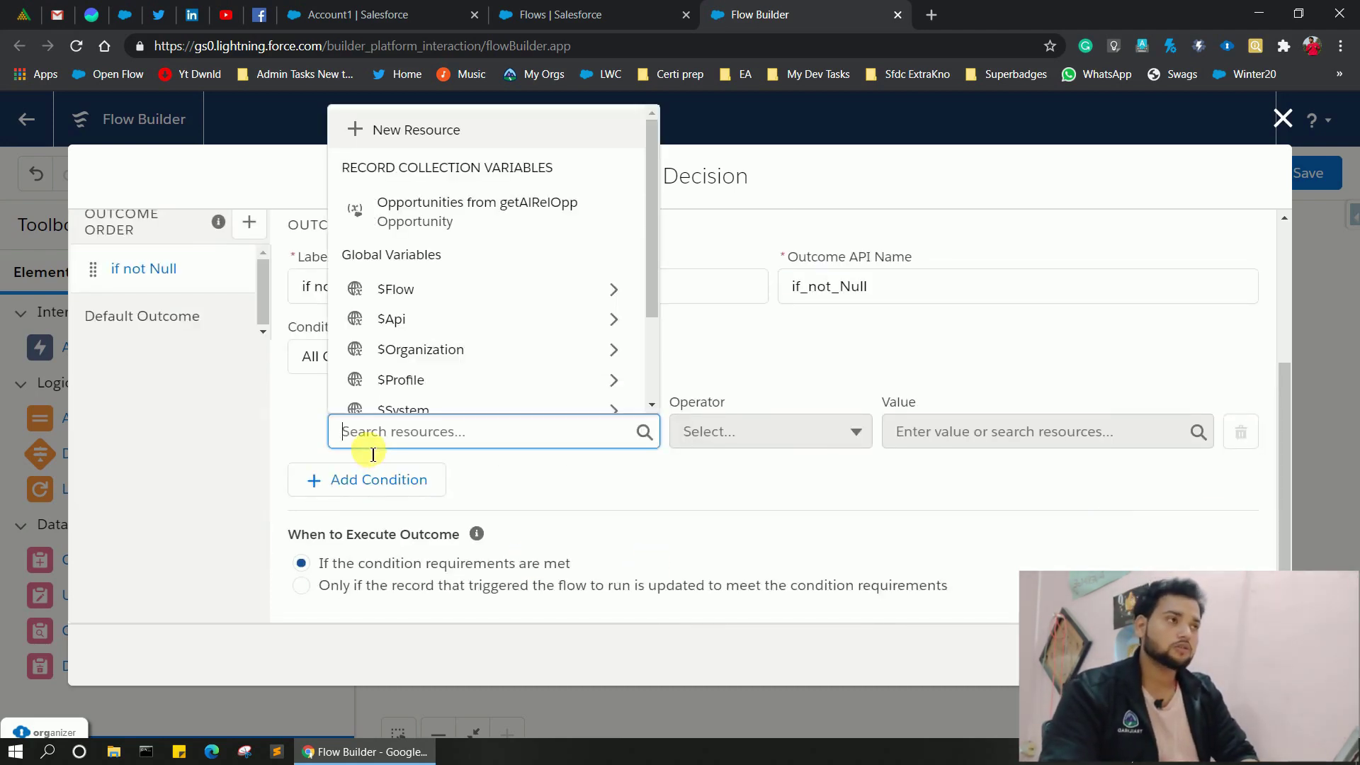
type("ge")
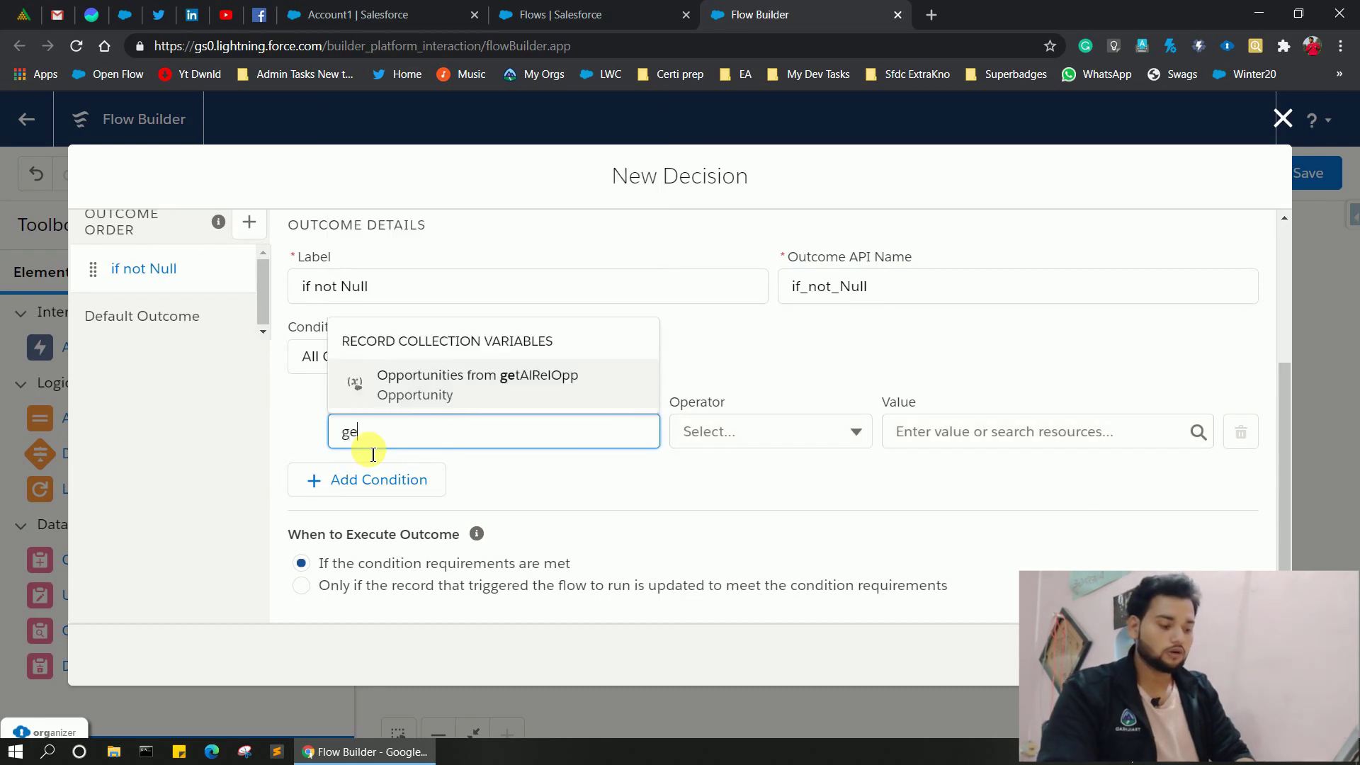
type("tall")
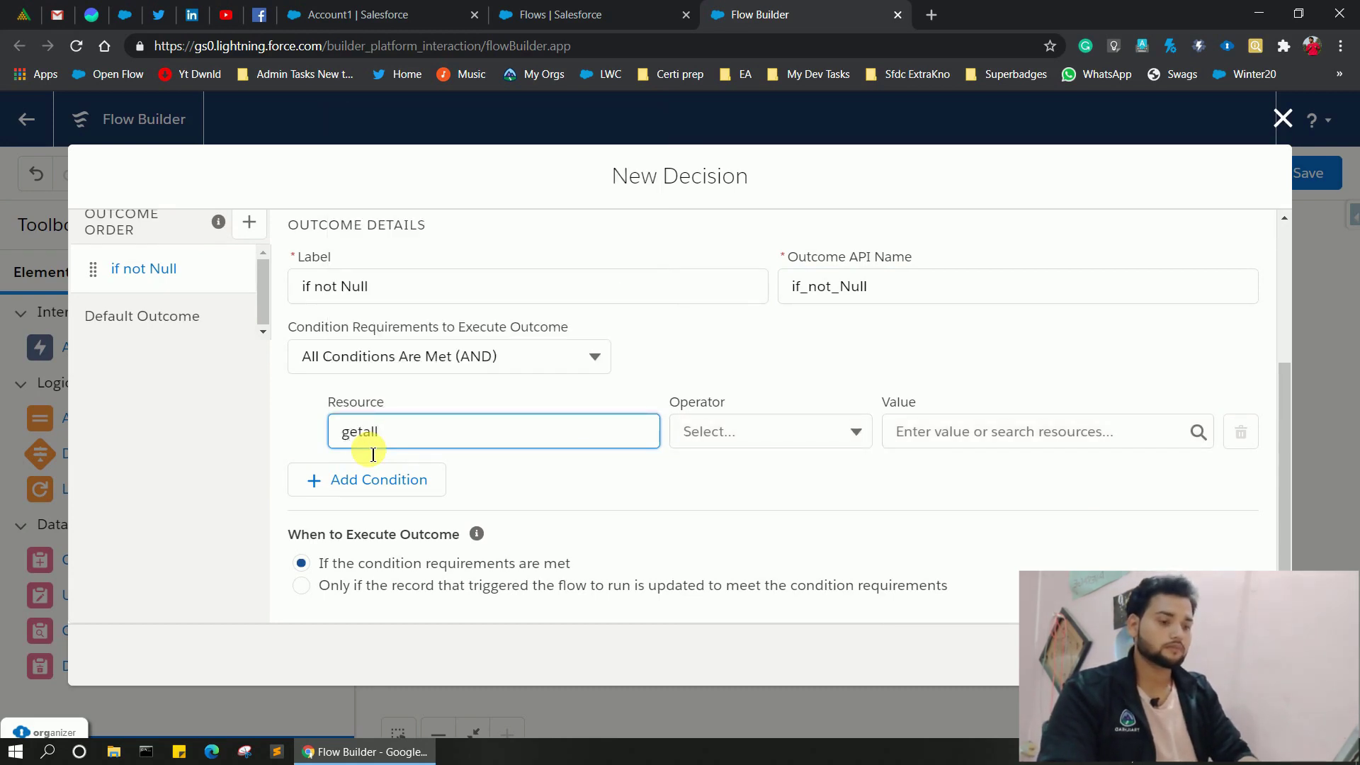
key("BackSpace")
key("BackSpace")
key("BackSpace")
type("ge")
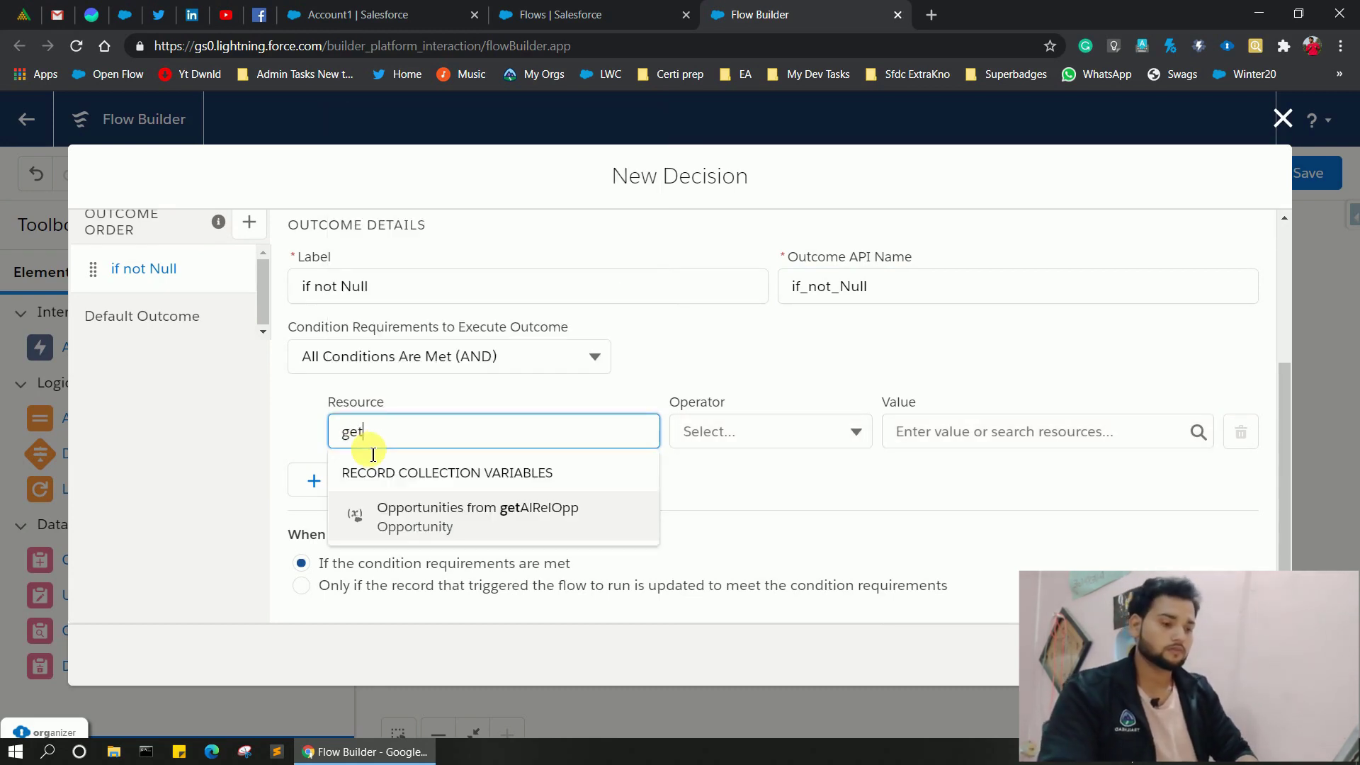
left_click(434, 517)
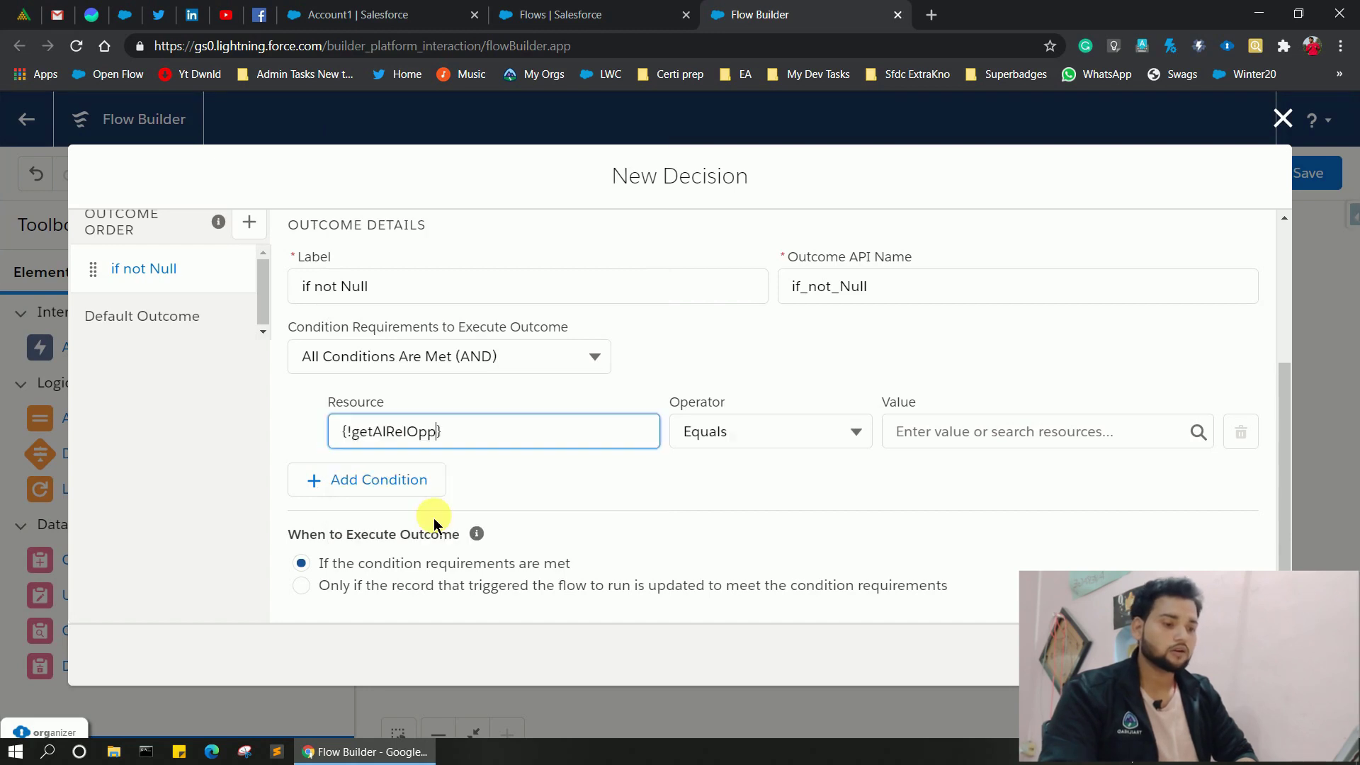
Complete the outcome condition with Is Null {!$GlobalConstant.False} and apply the Decision element.
left_click(779, 431)
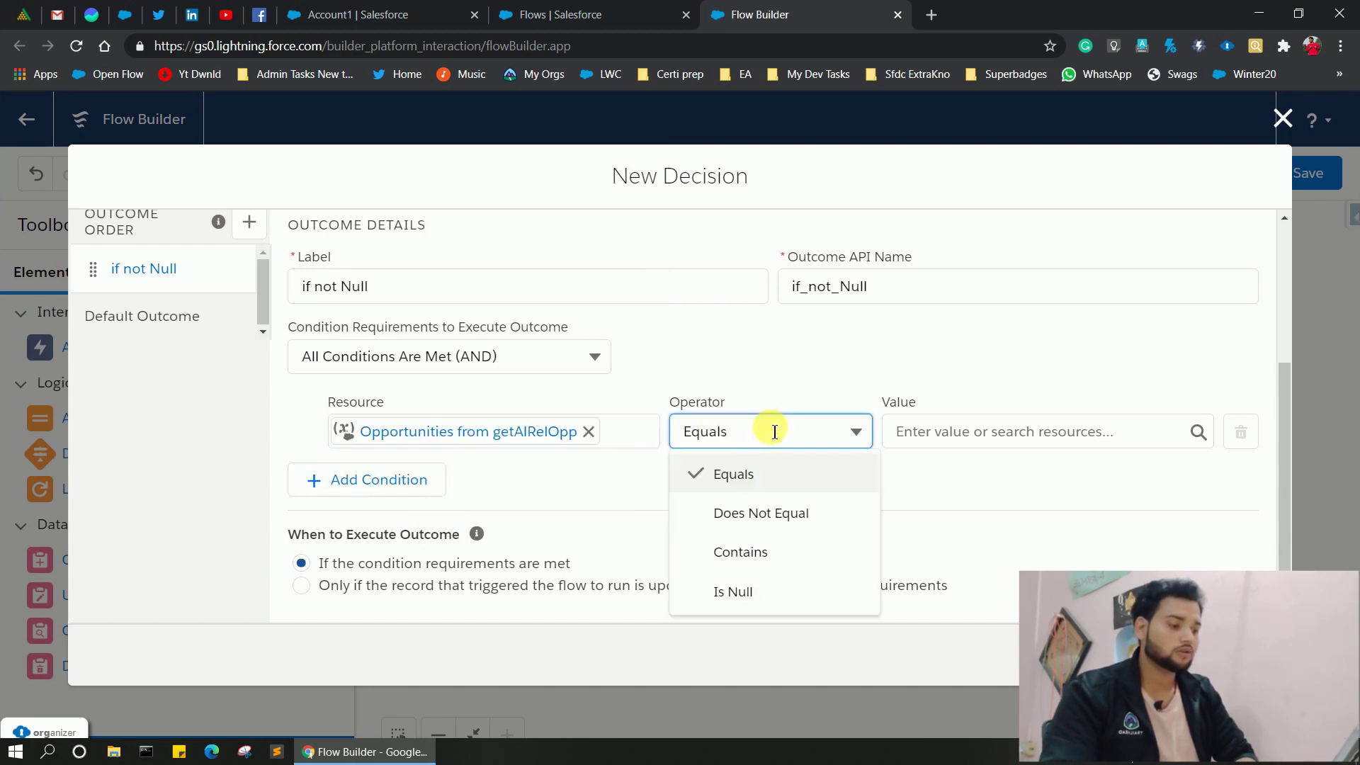
left_click(745, 595)
left_click(972, 434)
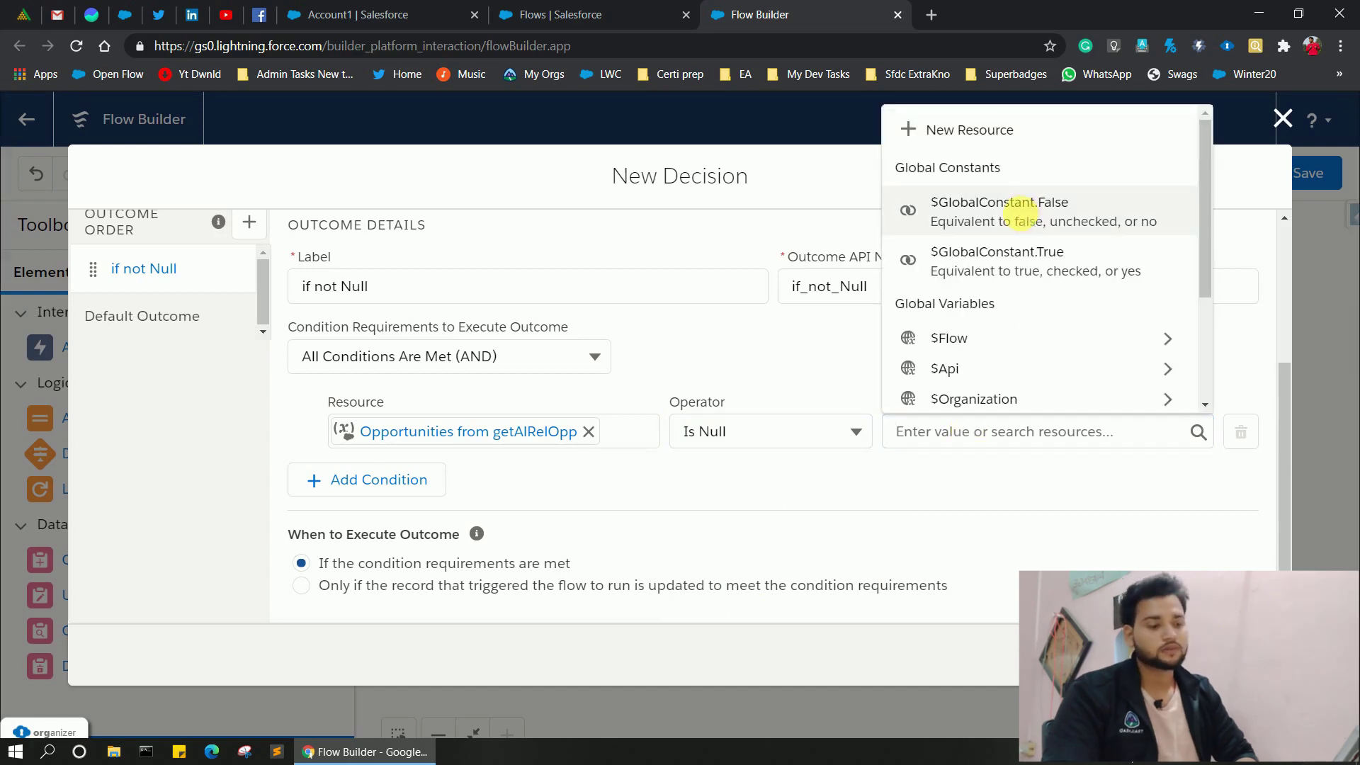
left_click(1017, 221)
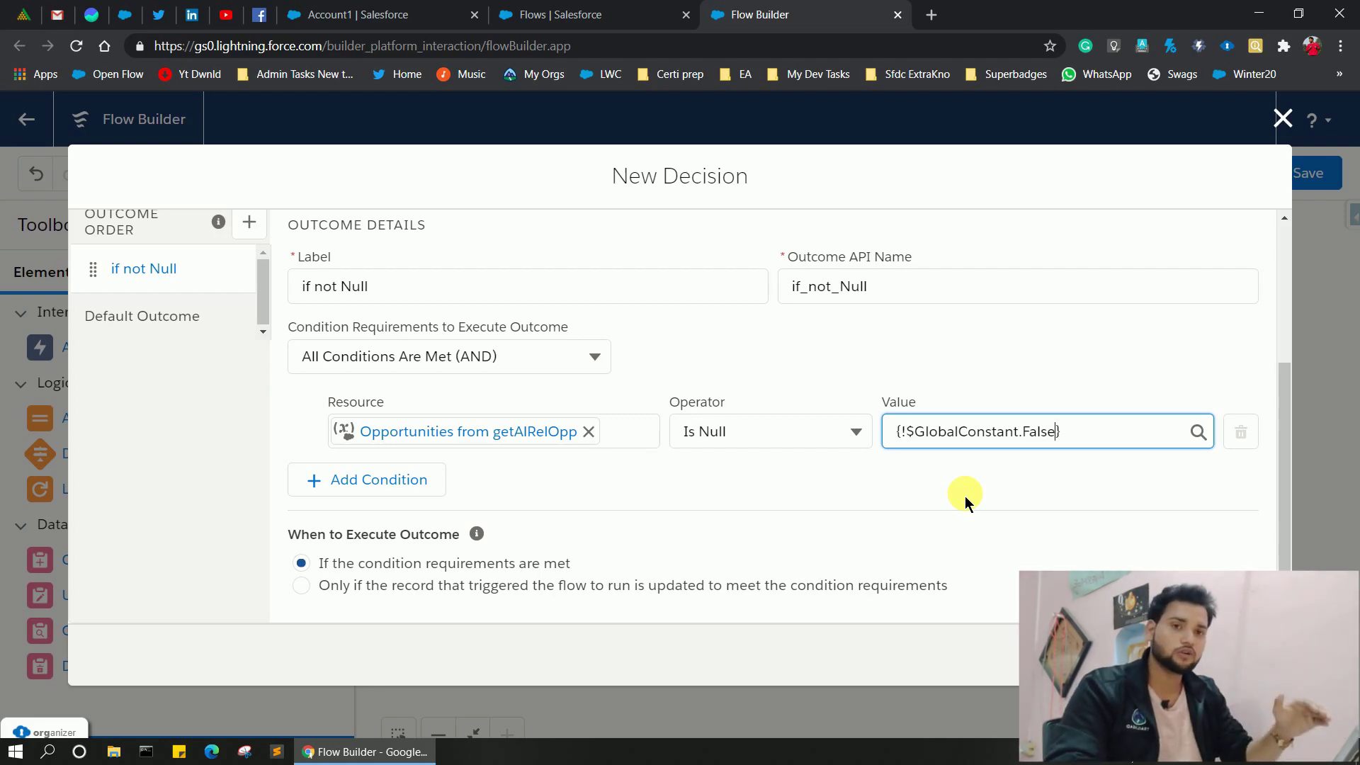
key("Return")
left_click(1250, 655)
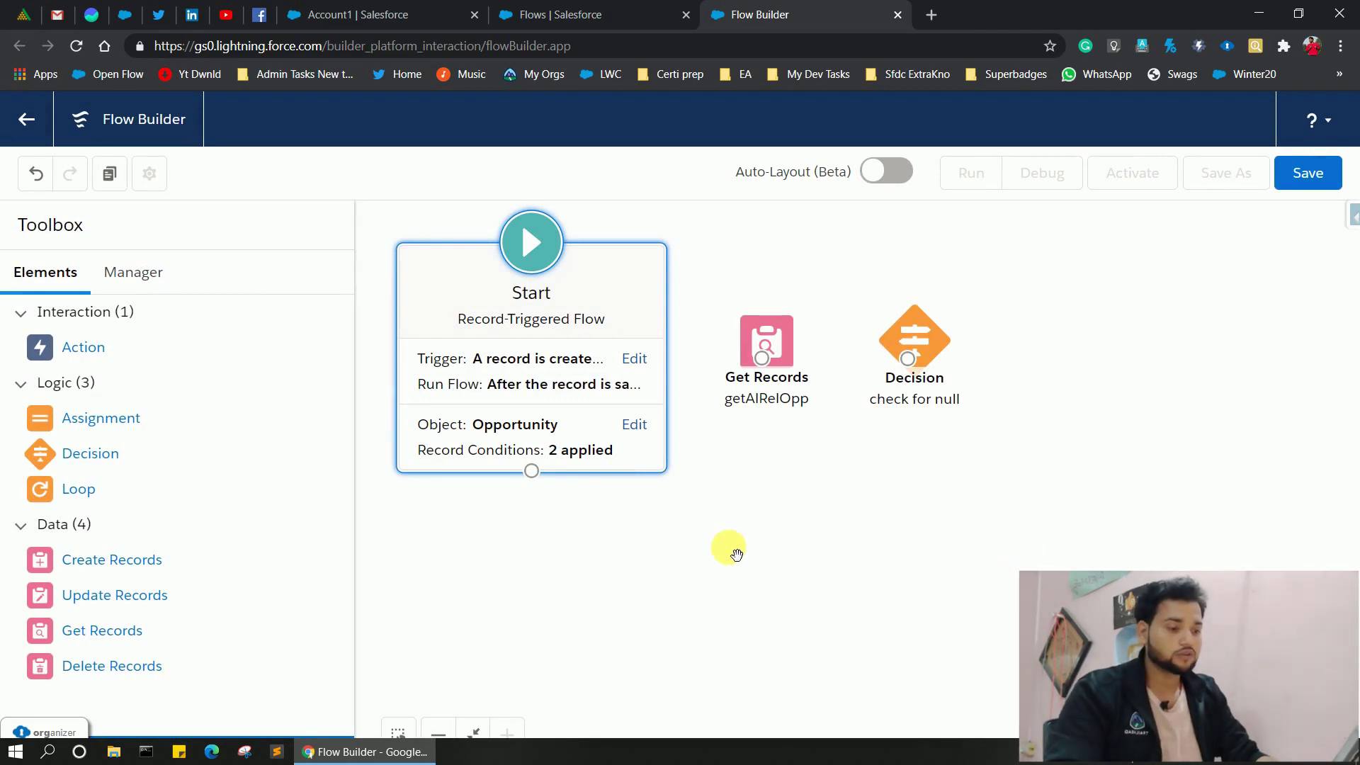
Connect the Start element to getAlRelOpp, and getAlRelOpp to the check for null decision.
left_click_drag(531, 471, 754, 358)
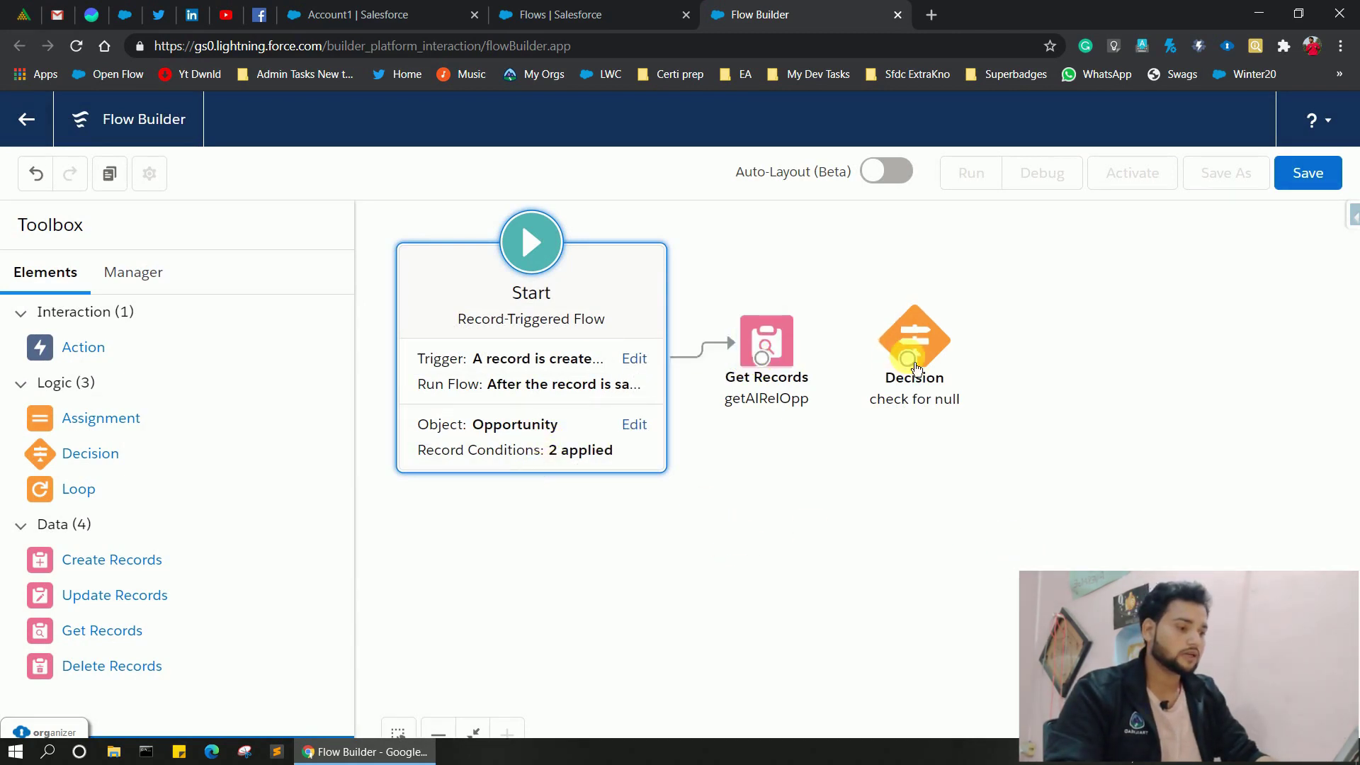
left_click_drag(762, 359, 906, 364)
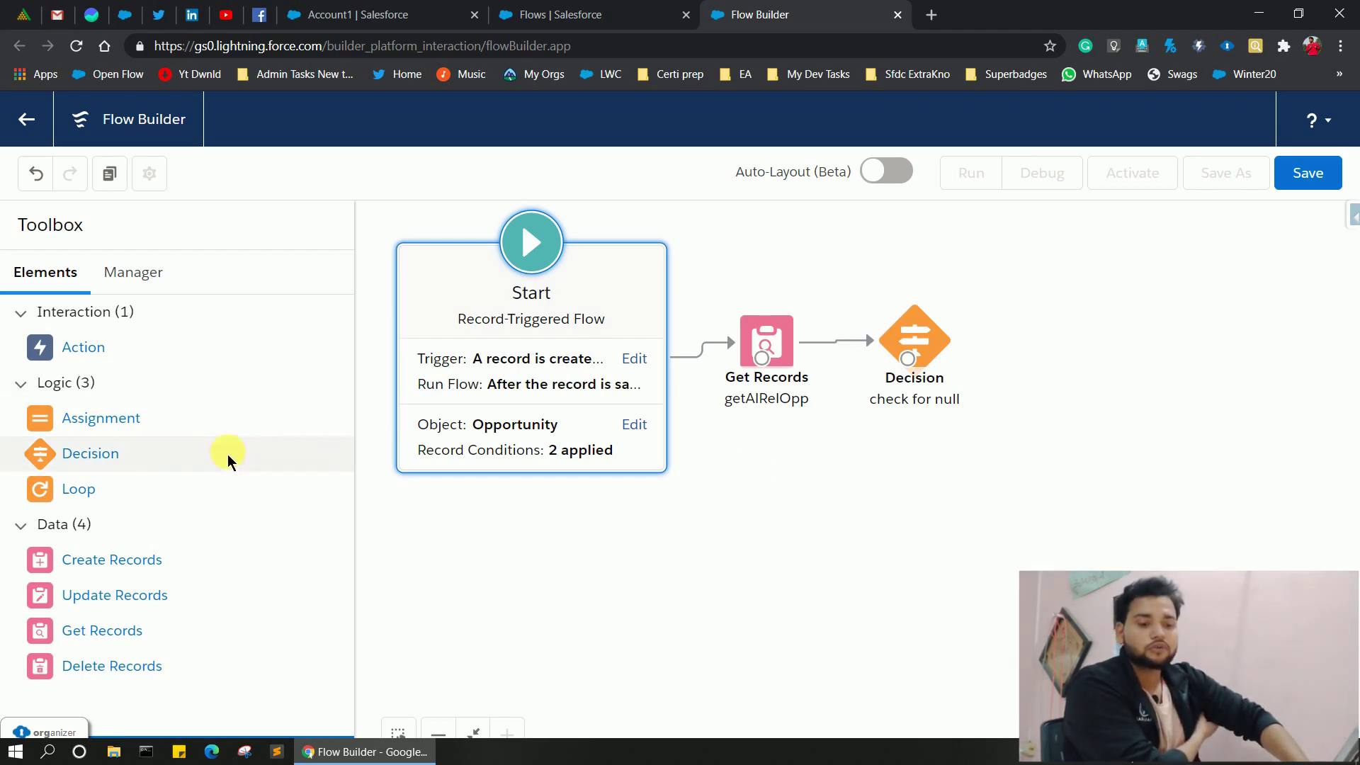
Add a Loop element below the decision, with label and API name opp.
left_click_drag(148, 486, 898, 486)
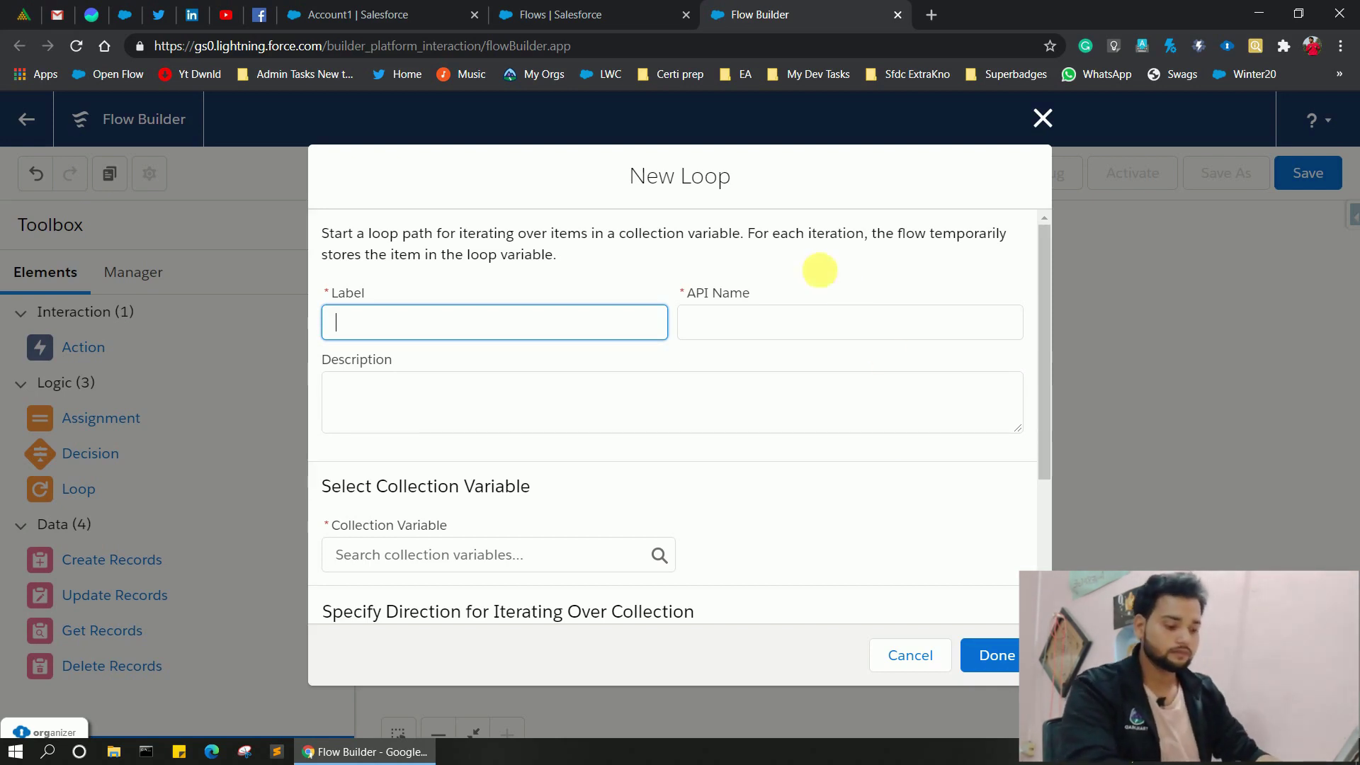
left_click(763, 284)
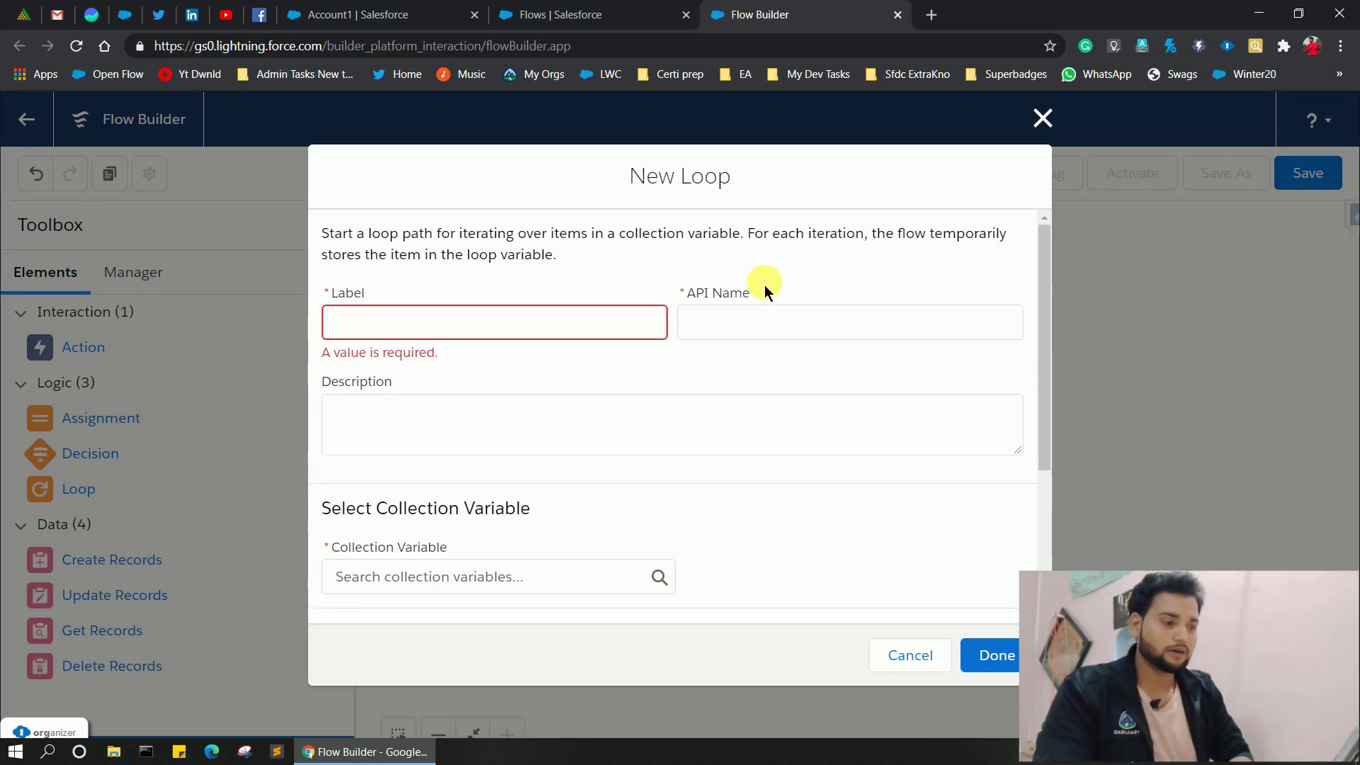
left_click(590, 326)
type("opp")
left_click(740, 333)
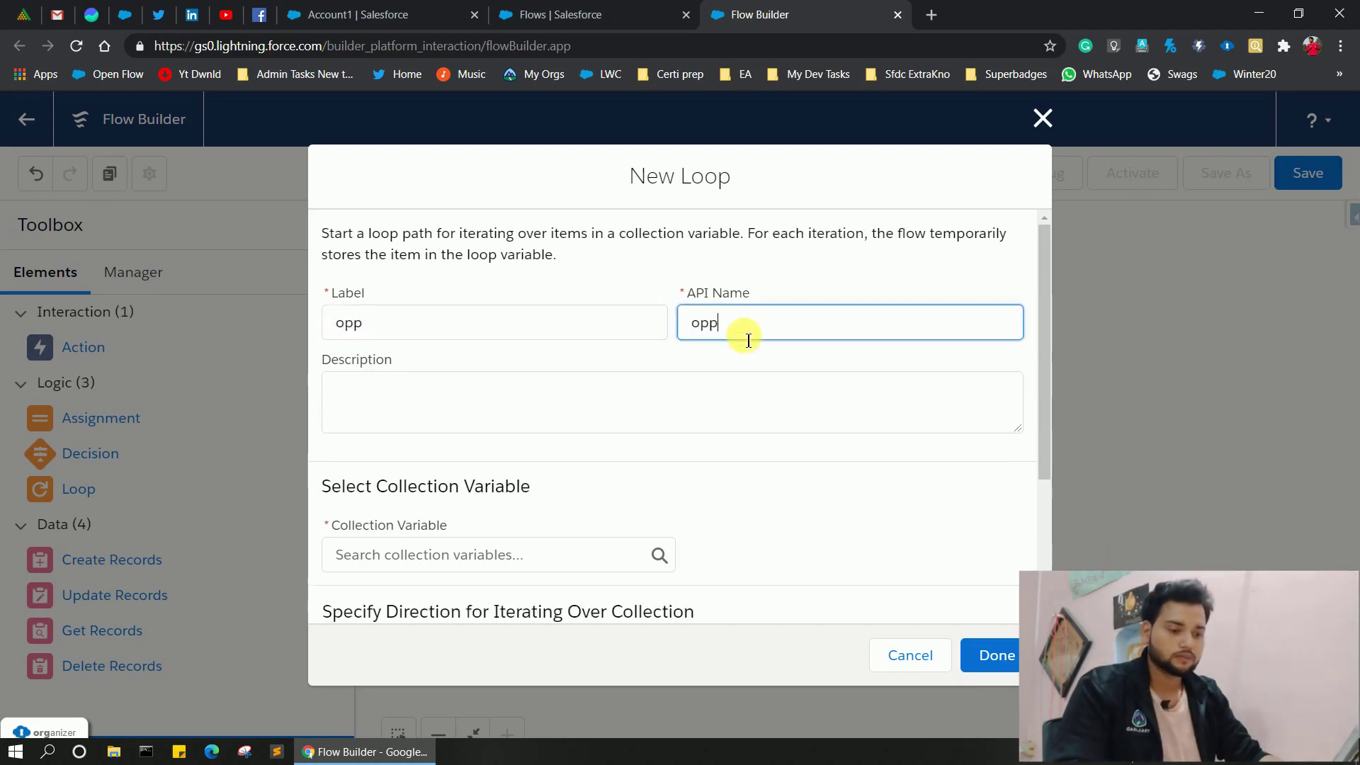
Set the loop's collection variable to {!getAlRelOpp} and connect the decision's if not Null outcome to the loop.
left_click(382, 572)
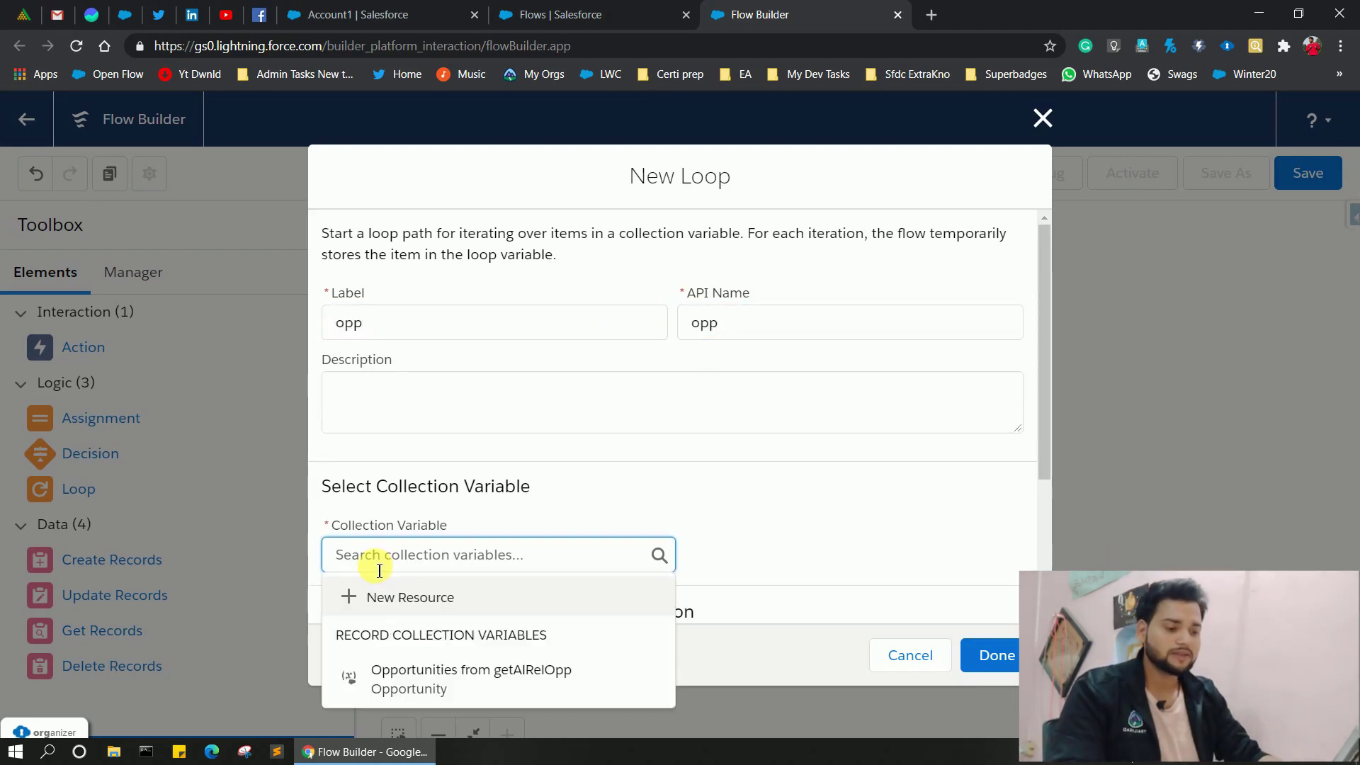
left_click(425, 670)
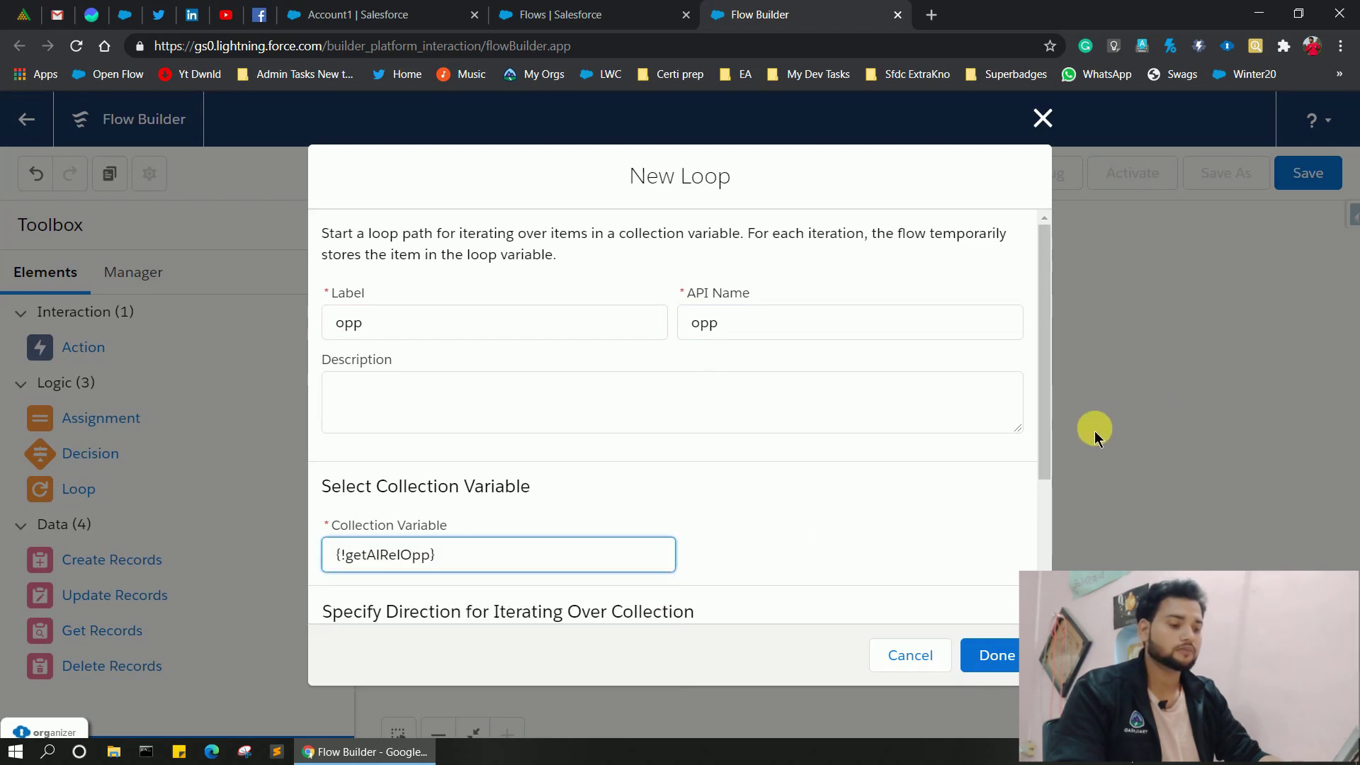
scroll(888, 495, "down", 3)
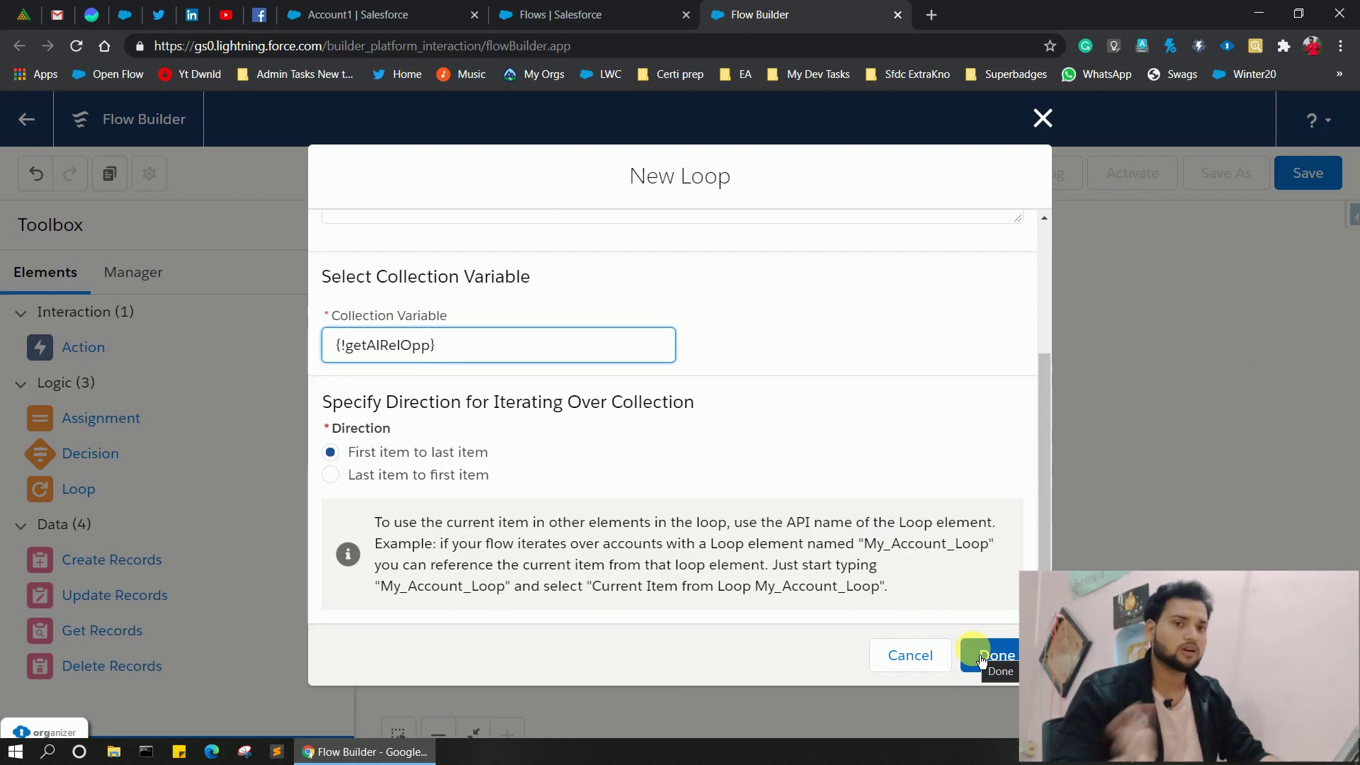
left_click(981, 658)
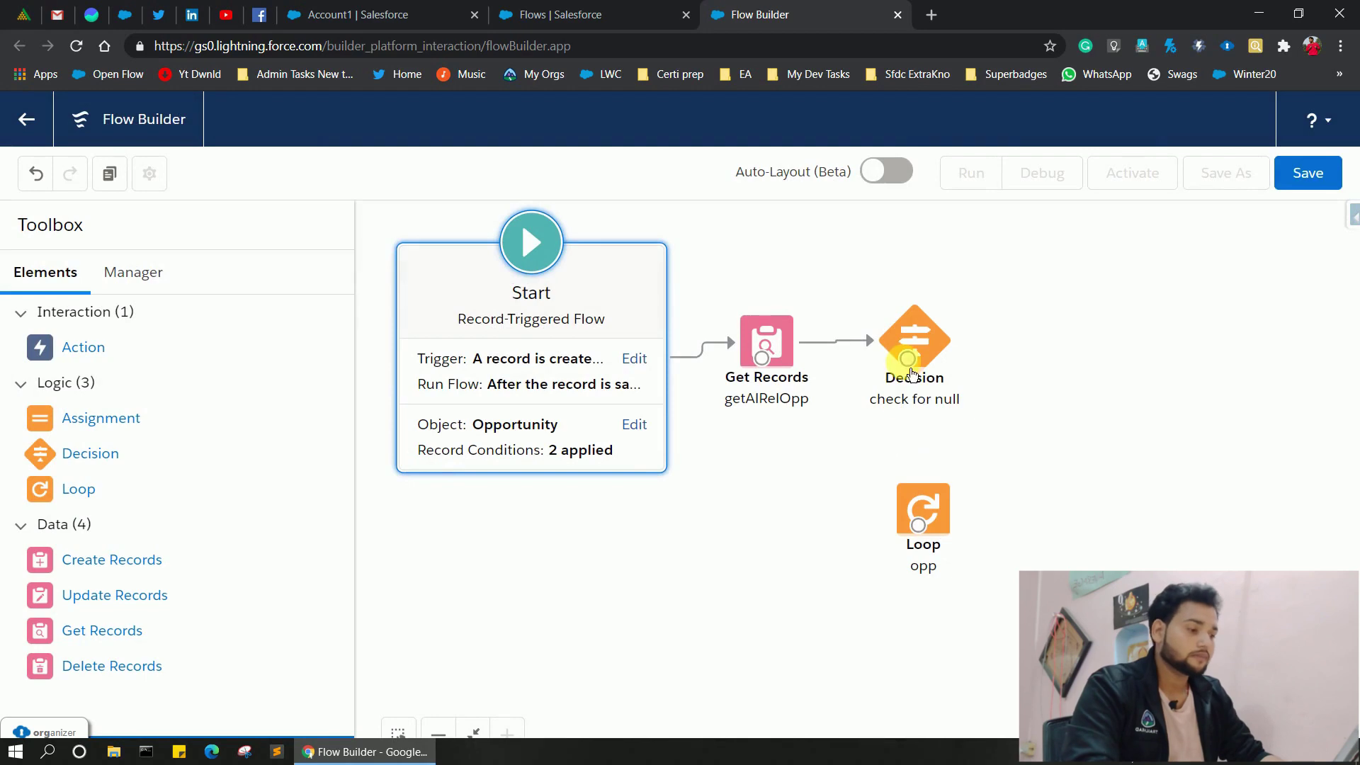
left_click_drag(910, 369, 918, 524)
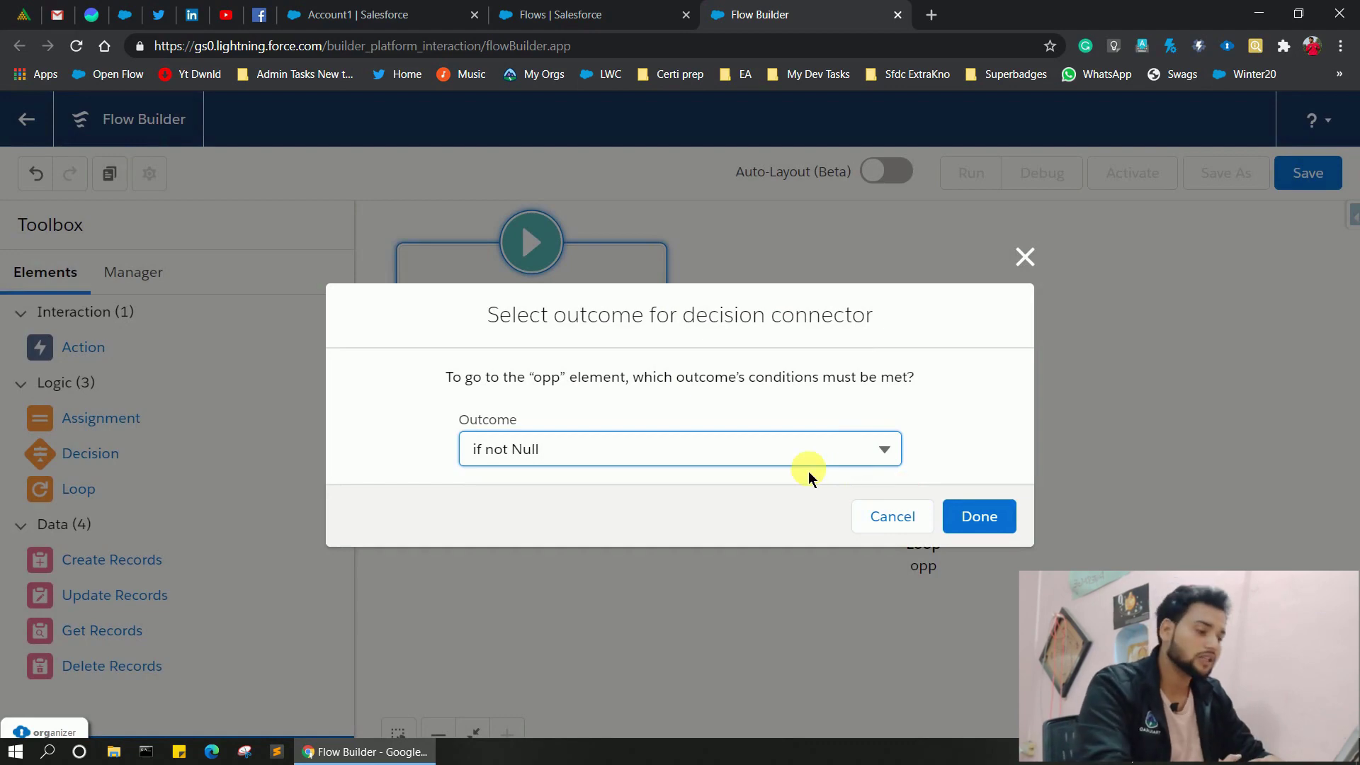
left_click(953, 512)
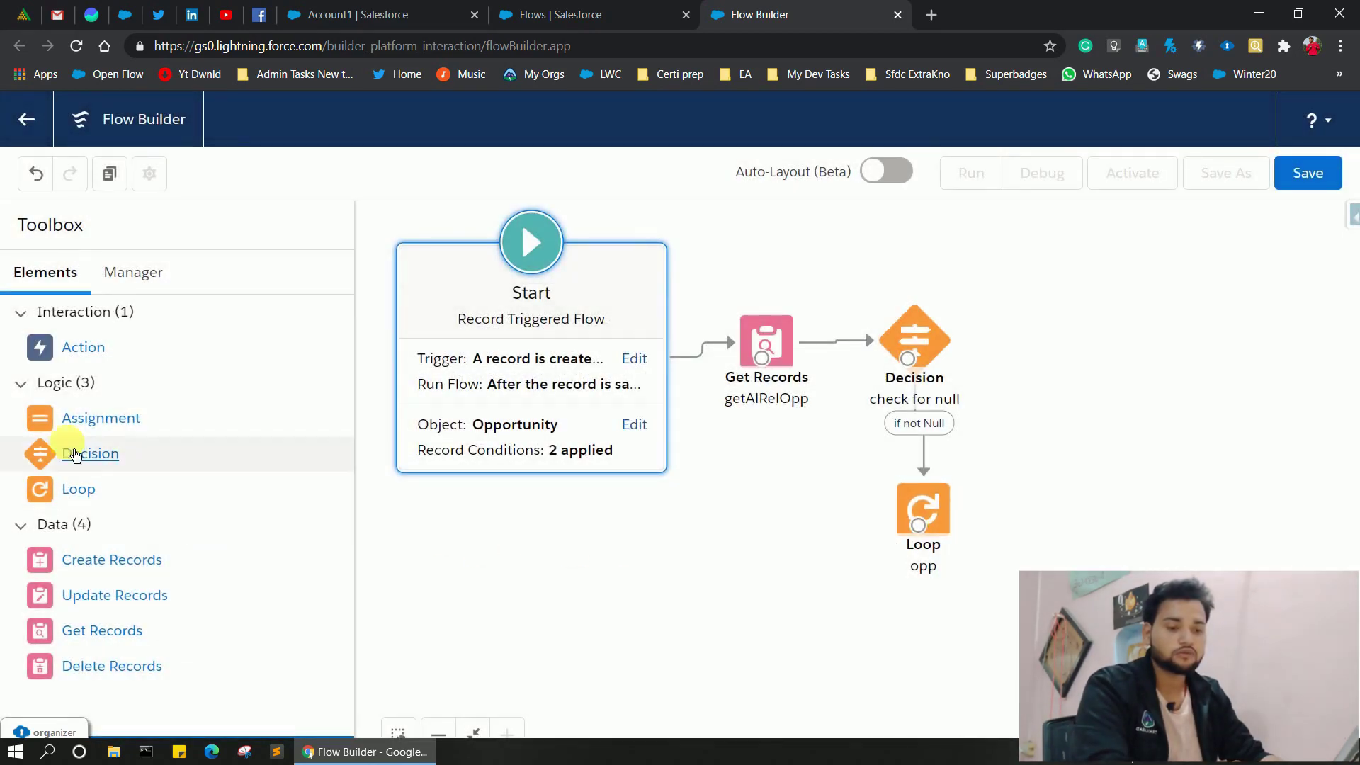
Add an Assignment element beside the loop, with label and API name assignSumAmount.
left_click_drag(85, 421, 706, 499)
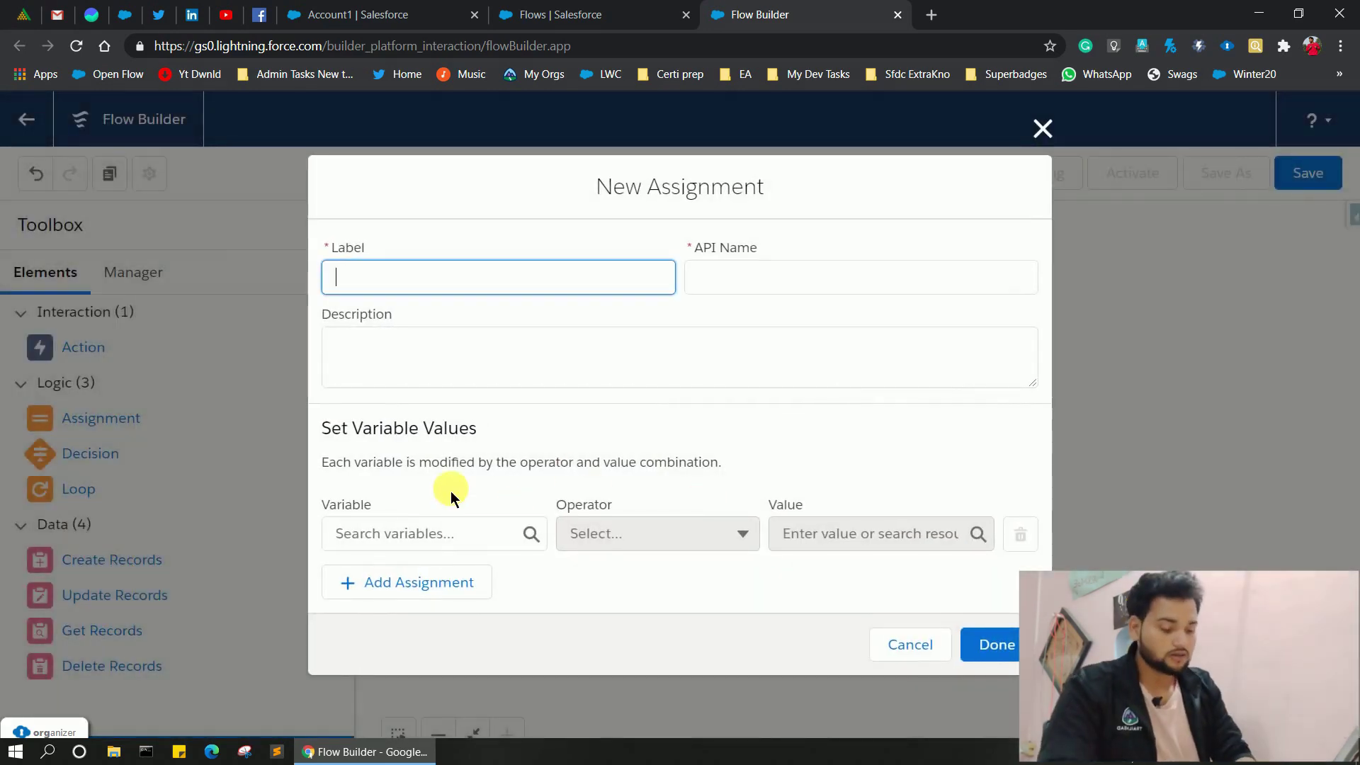
type("assign")
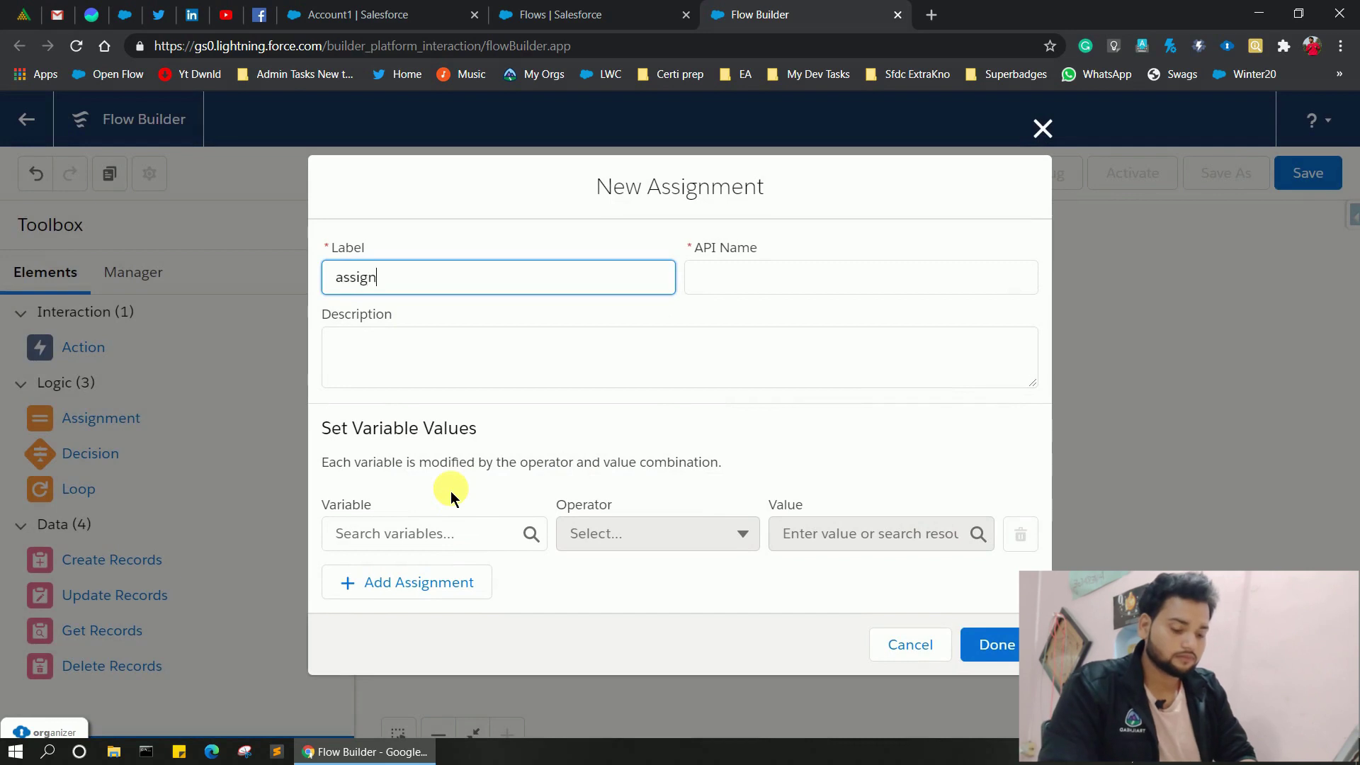
type("Amount")
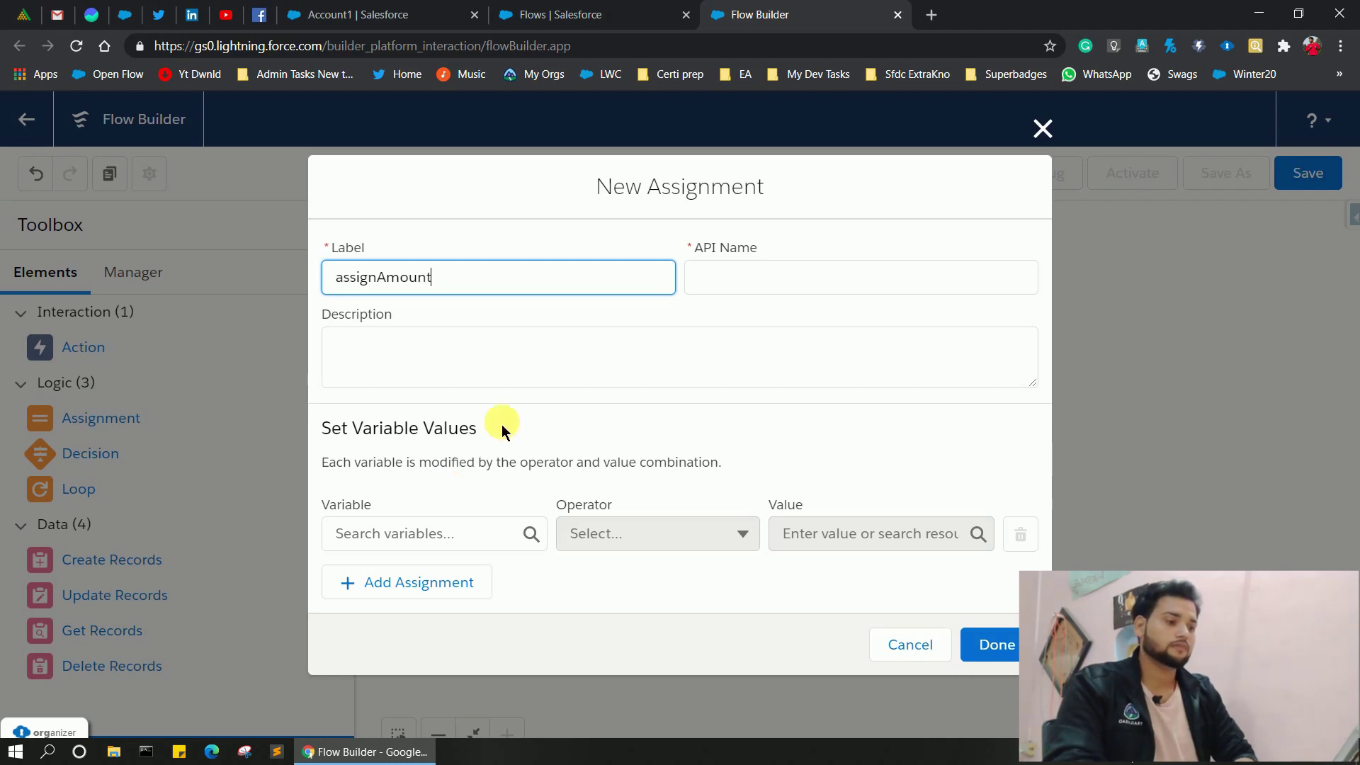
left_click(718, 293)
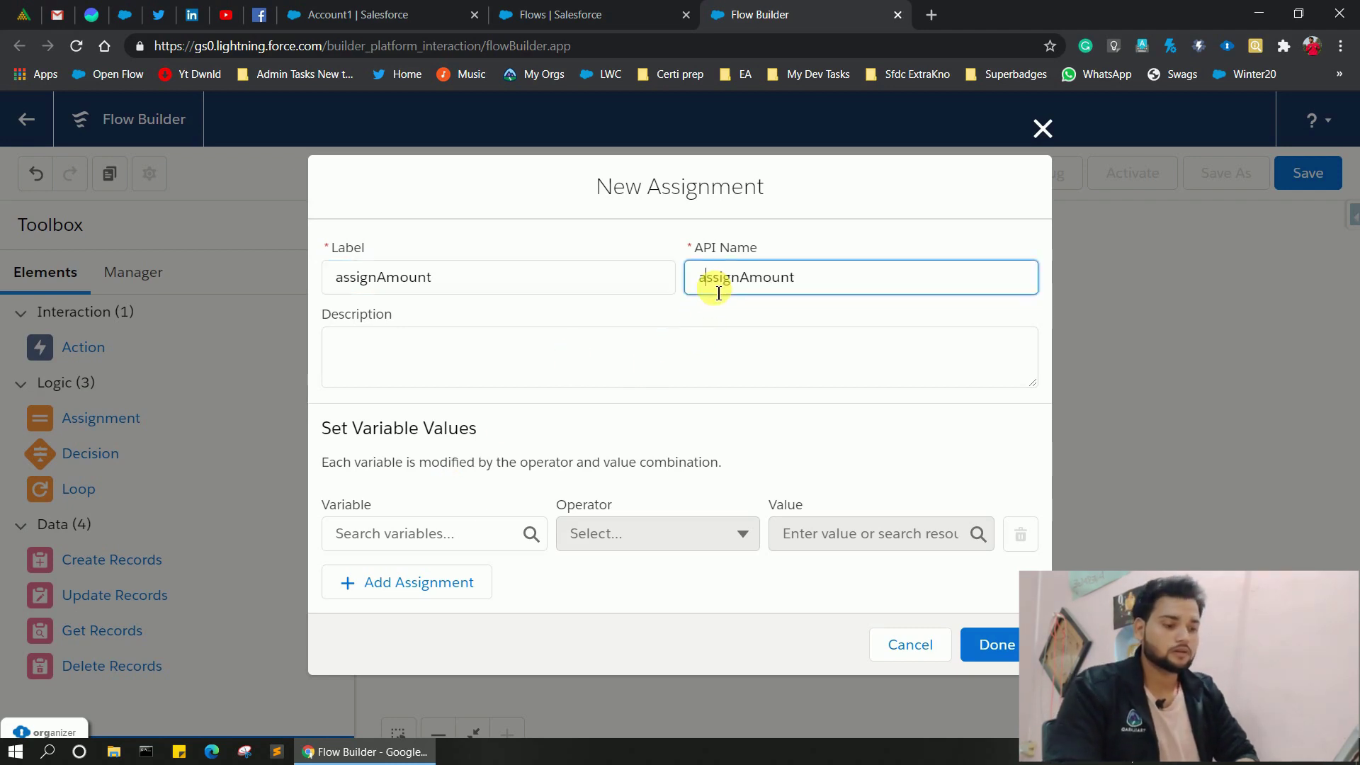
left_click(388, 292)
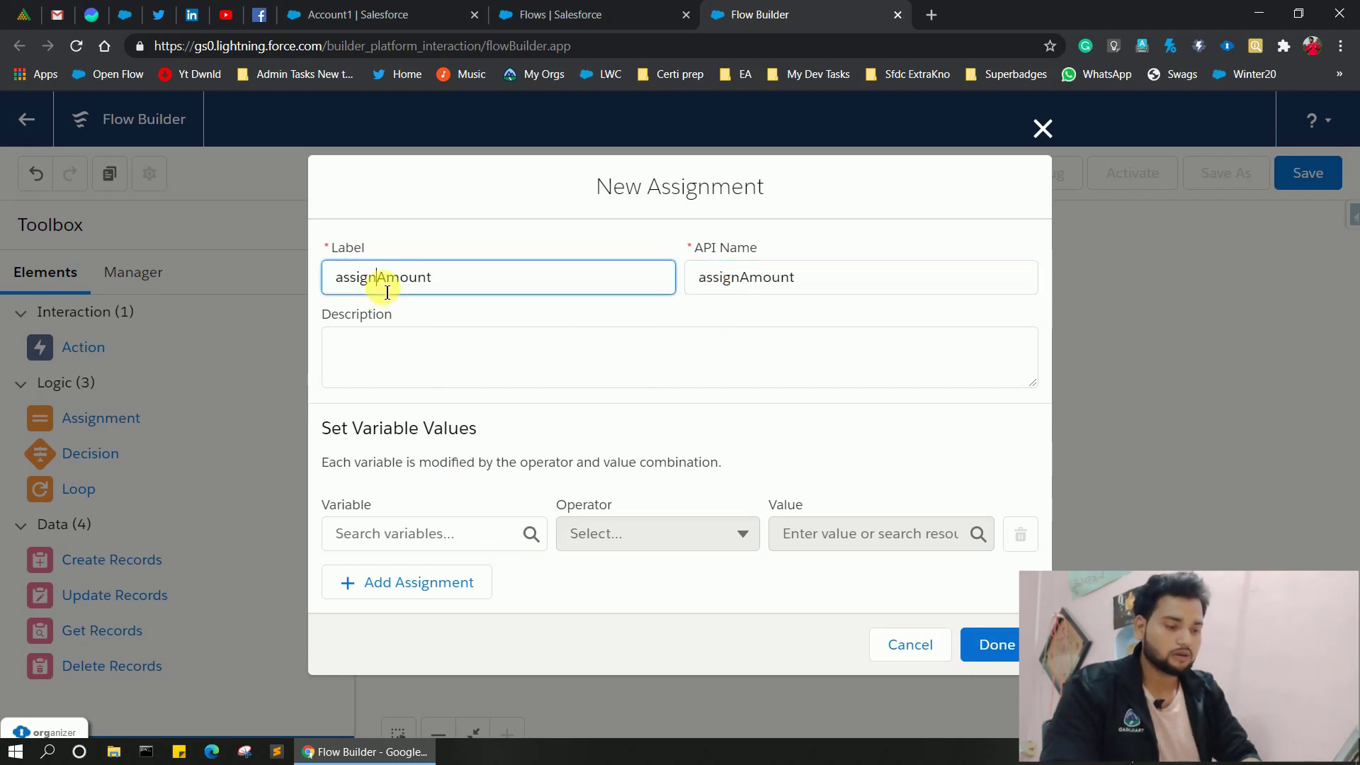
type("sum")
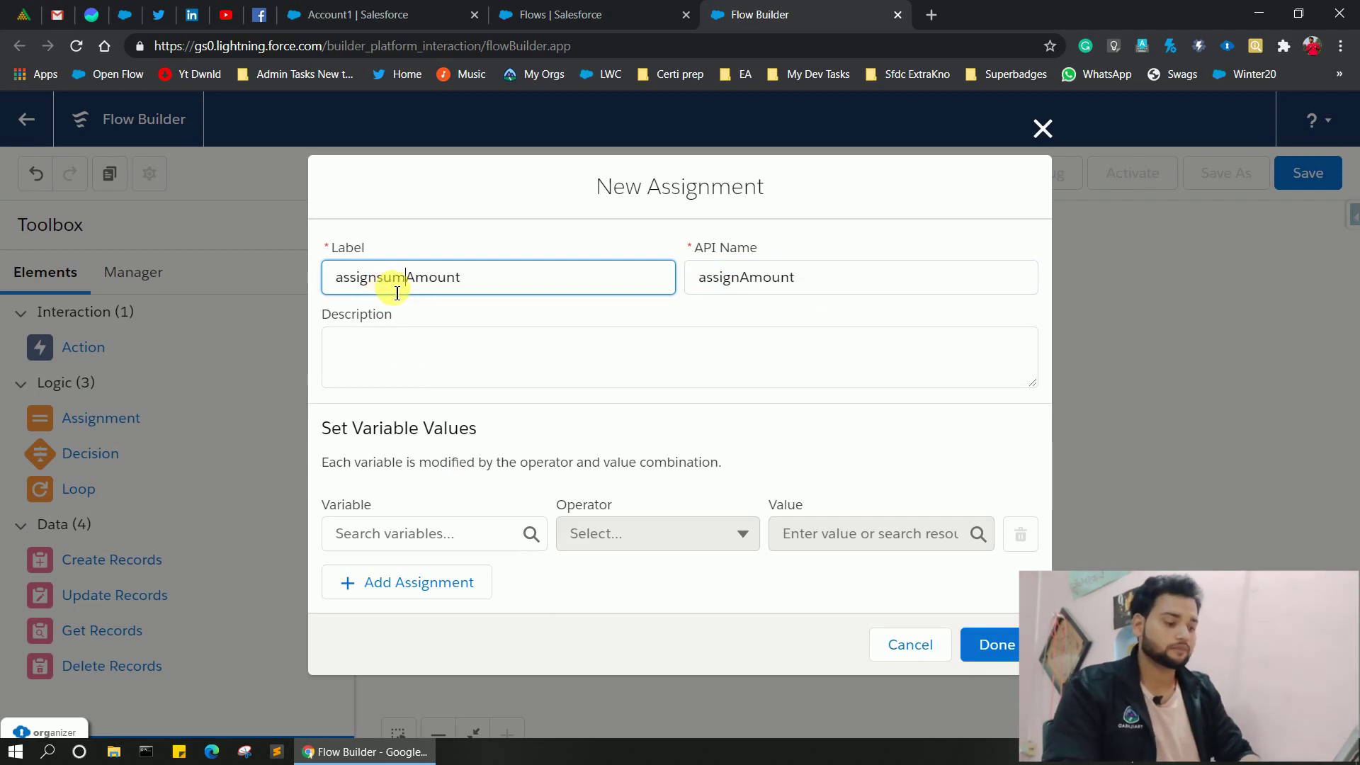
key("BackSpace")
type("S")
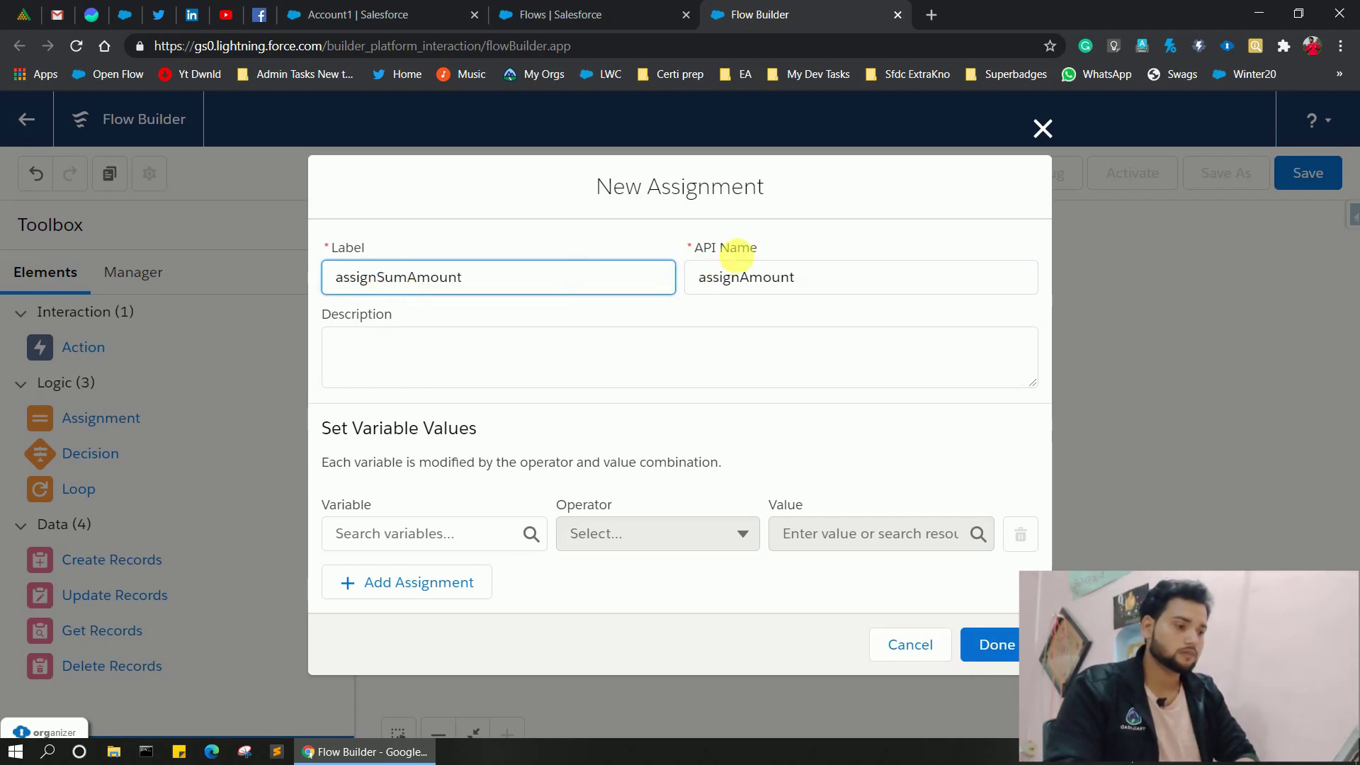
left_click(755, 291)
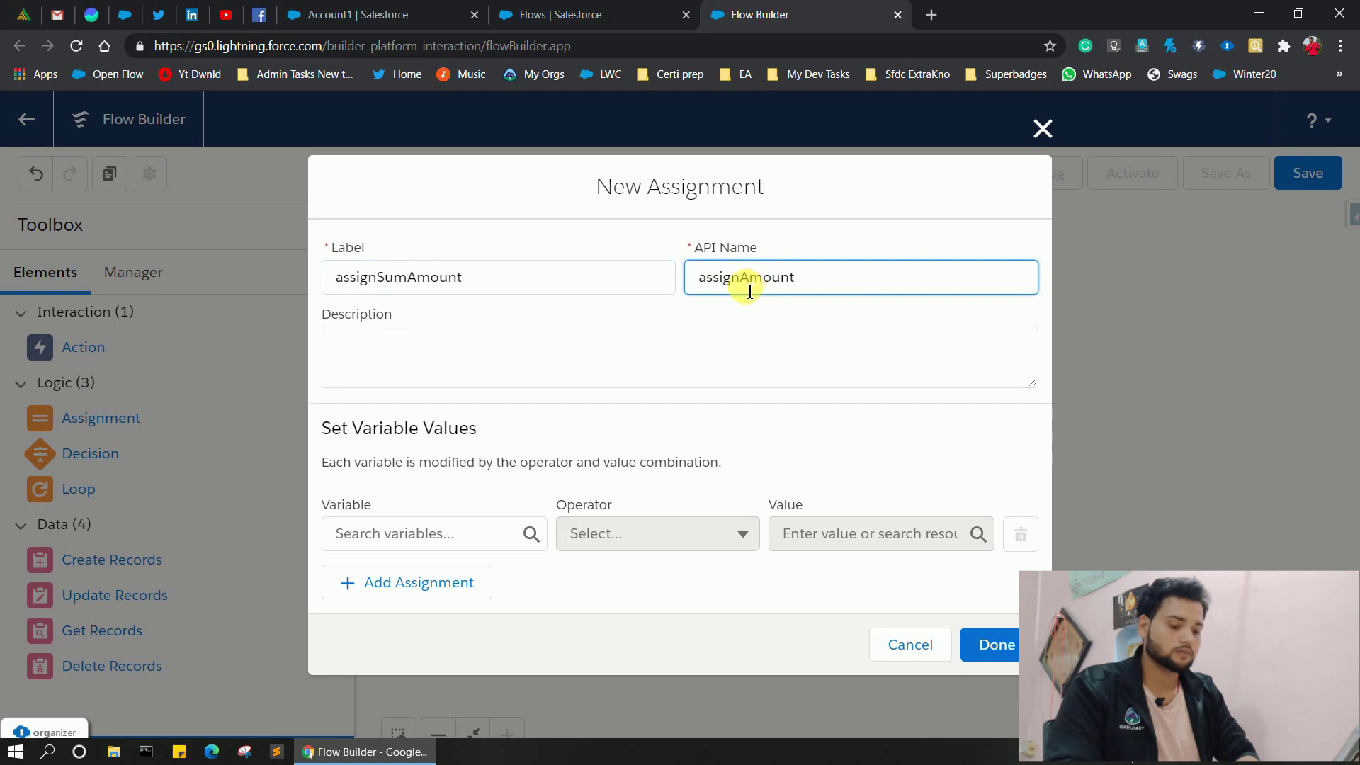
type("Sum")
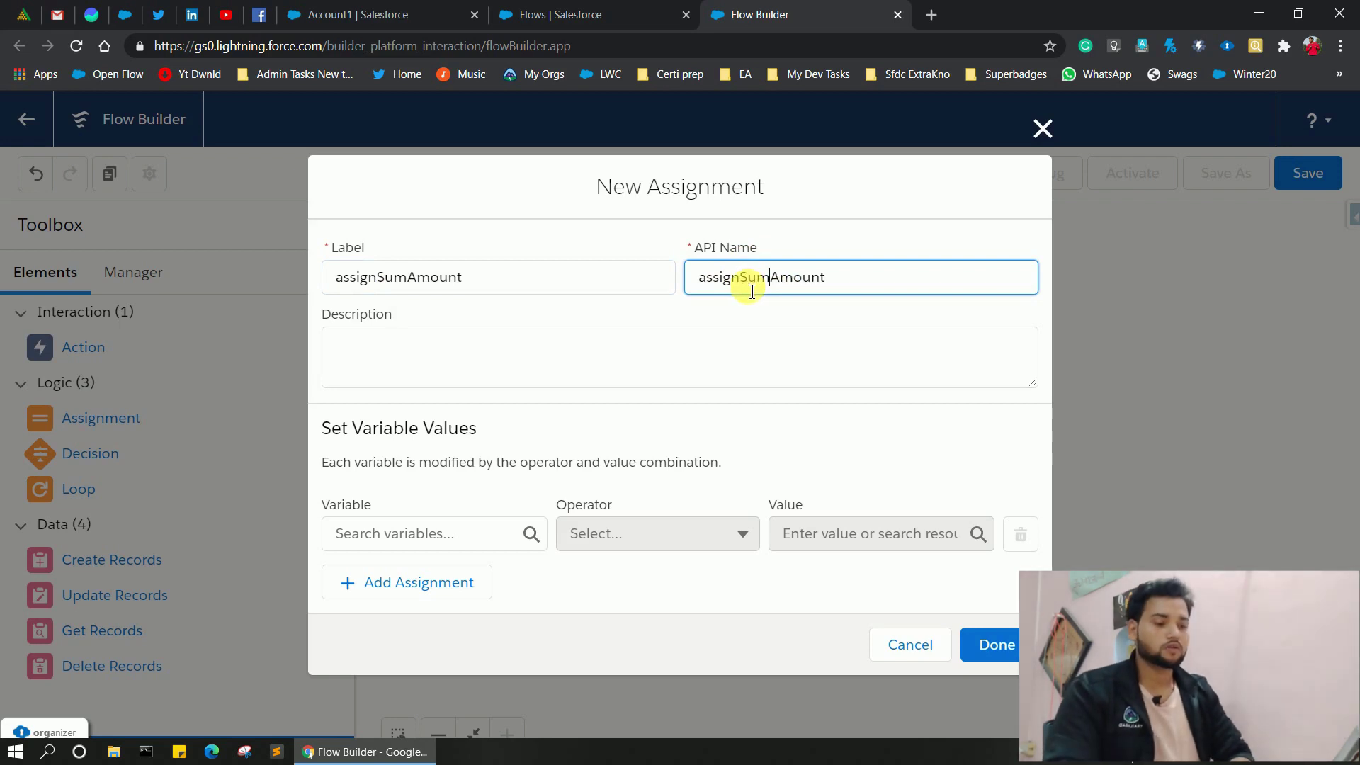
Create a new variable resource sumOfAmount of data type Currency as the assignment's variable.
left_click(363, 538)
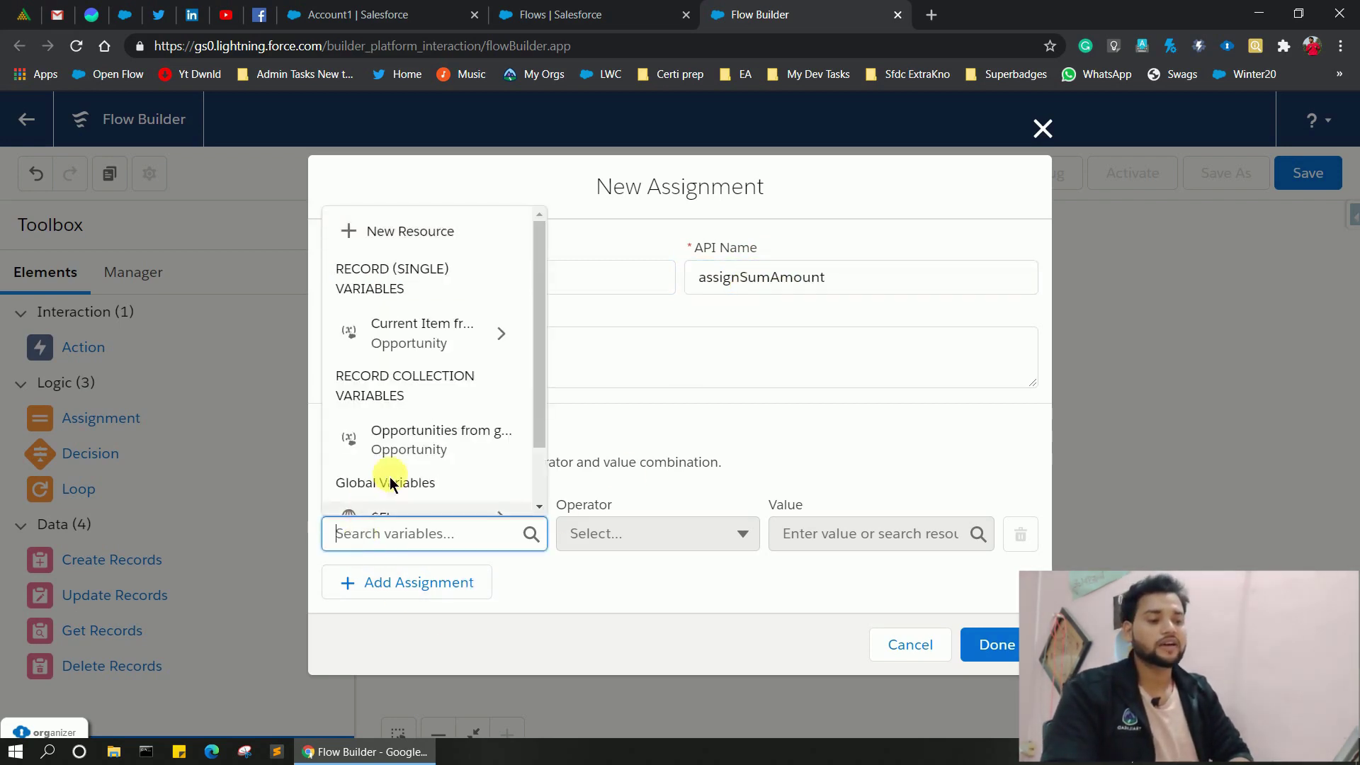
left_click(393, 236)
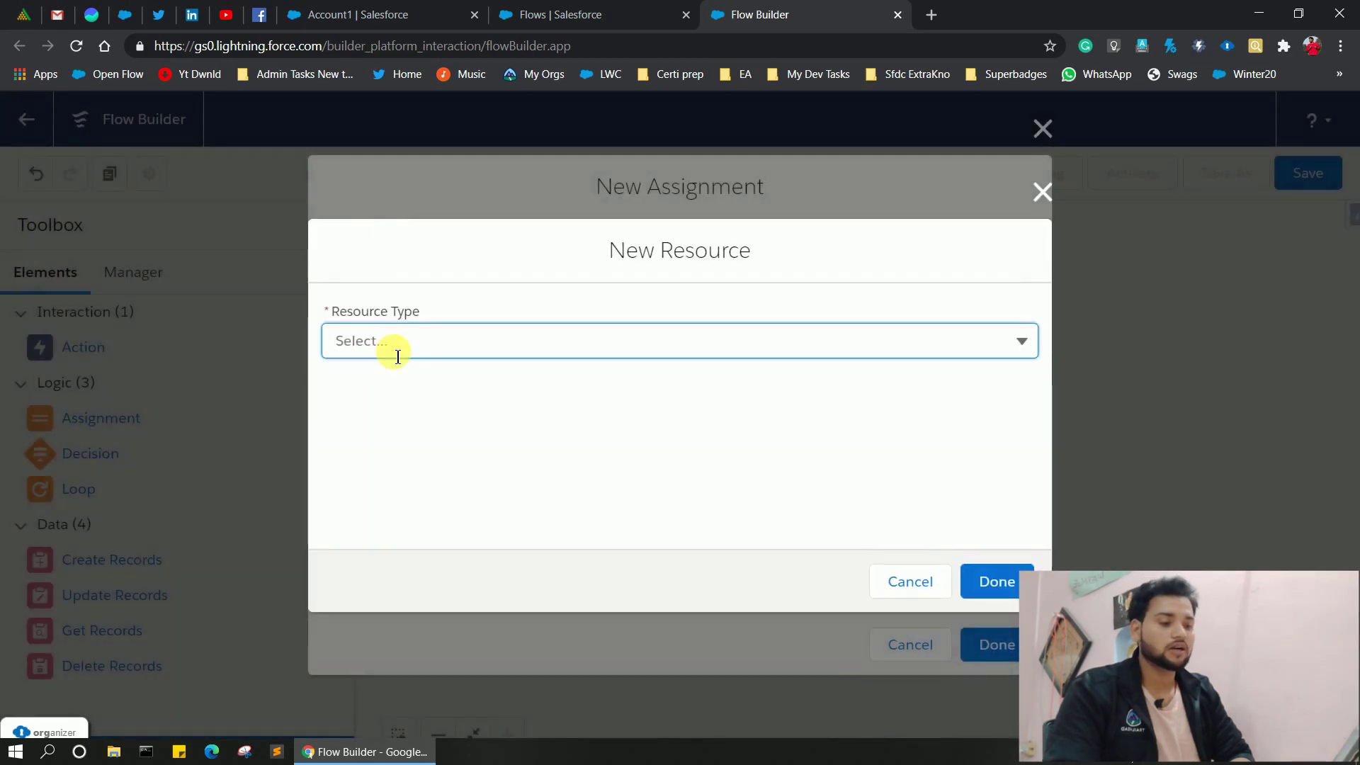
left_click(394, 347)
left_click(409, 393)
left_click(413, 397)
type("sum")
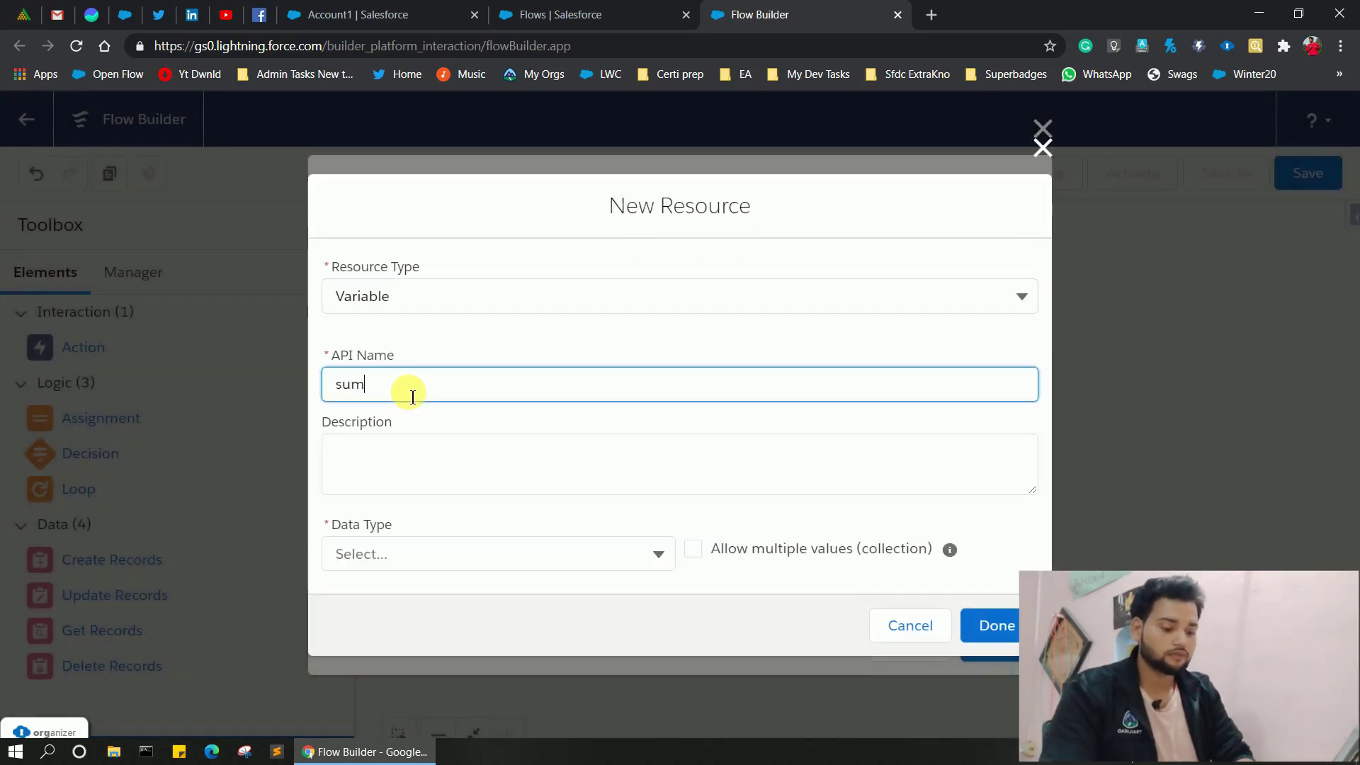
type("ofAmount")
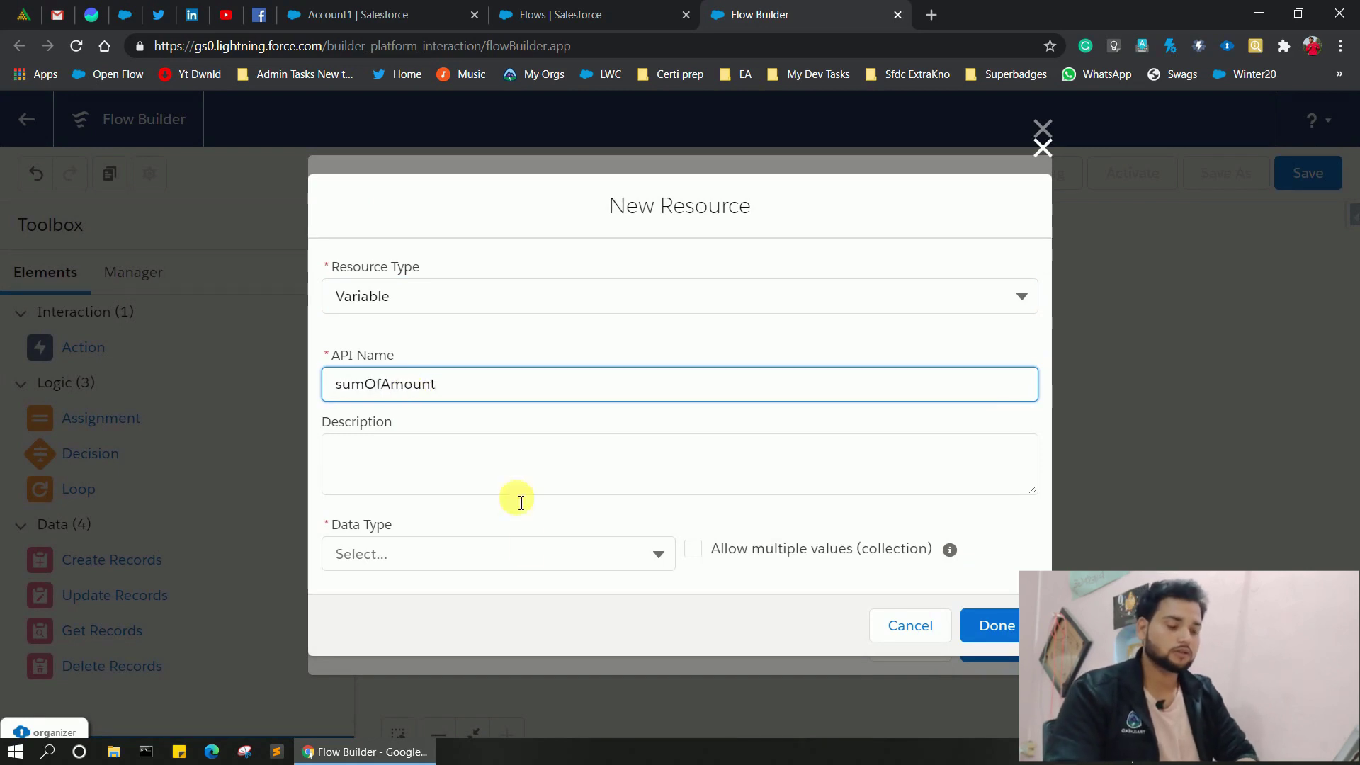
left_click(417, 560)
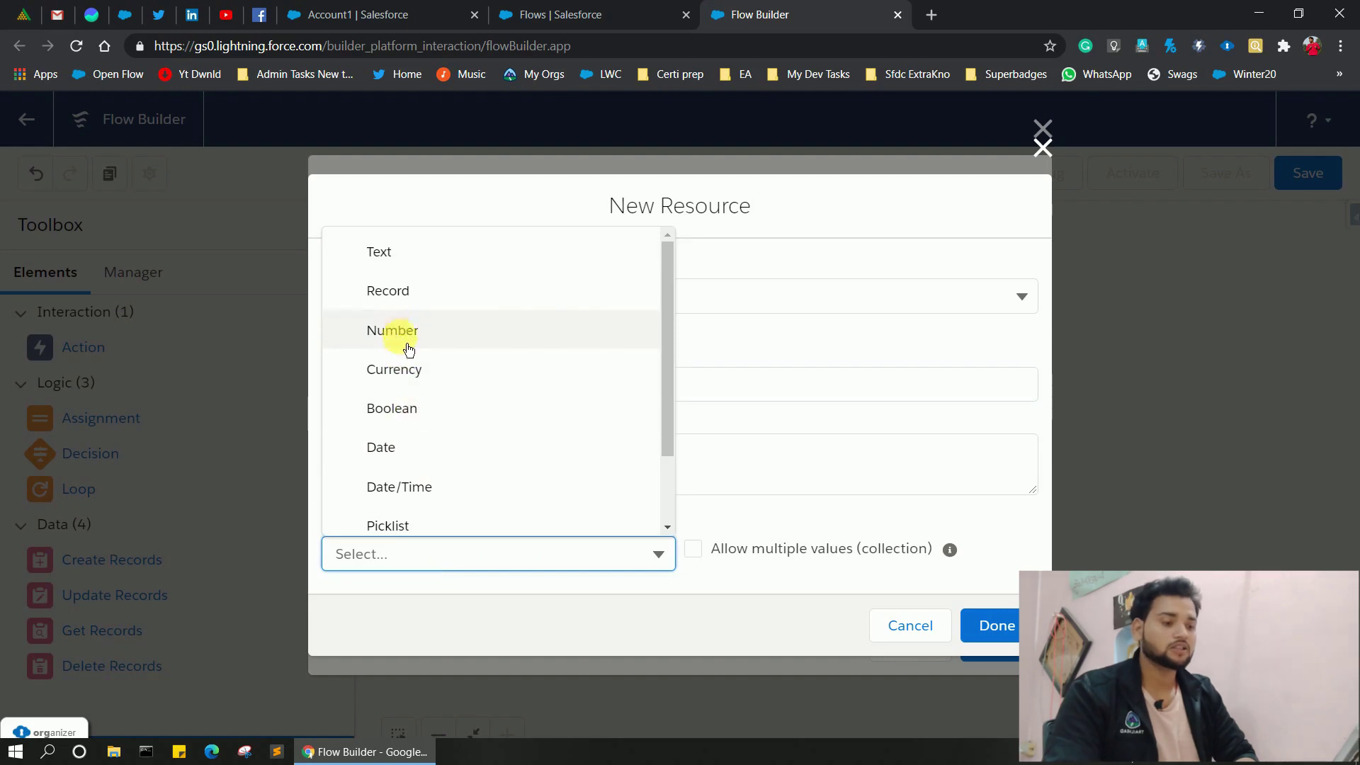
left_click(413, 381)
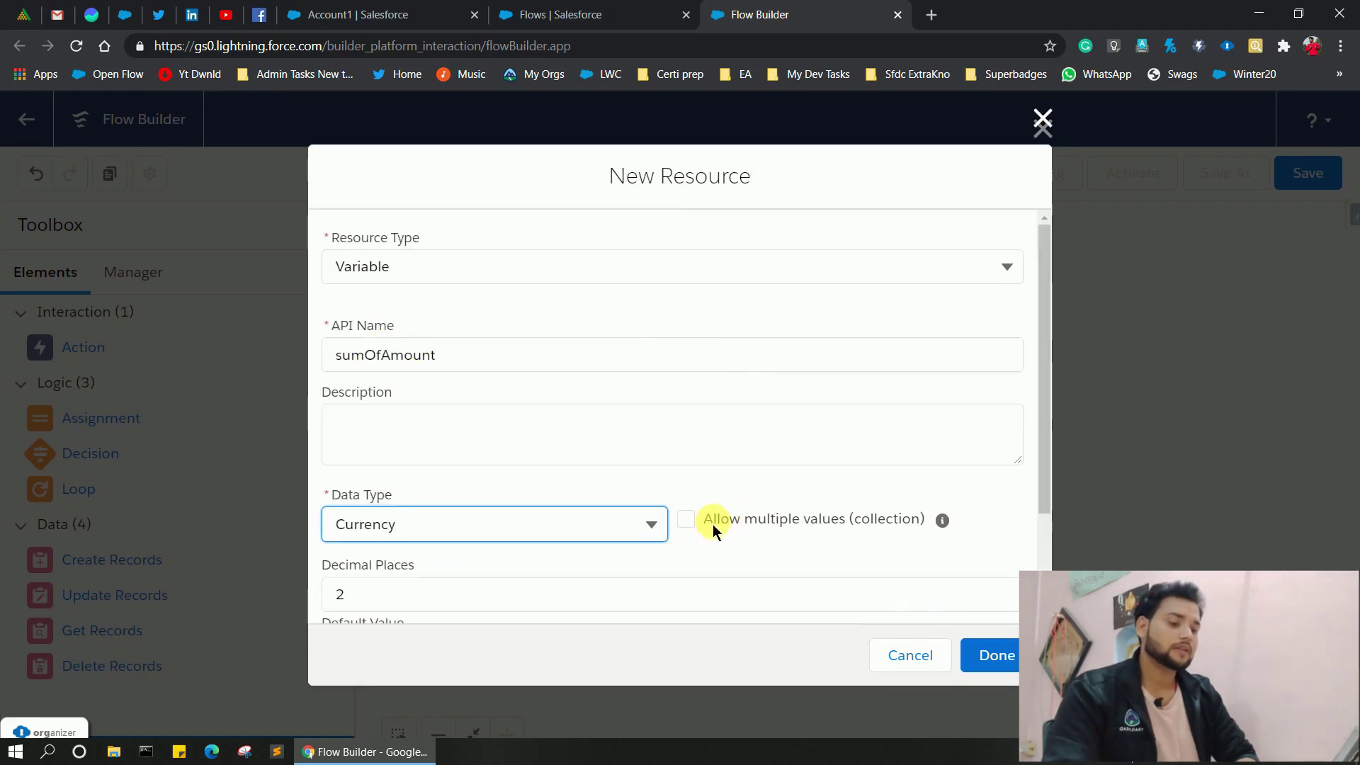
scroll(712, 524, "down", 1)
scroll(714, 525, "down", 1)
left_click(1009, 661)
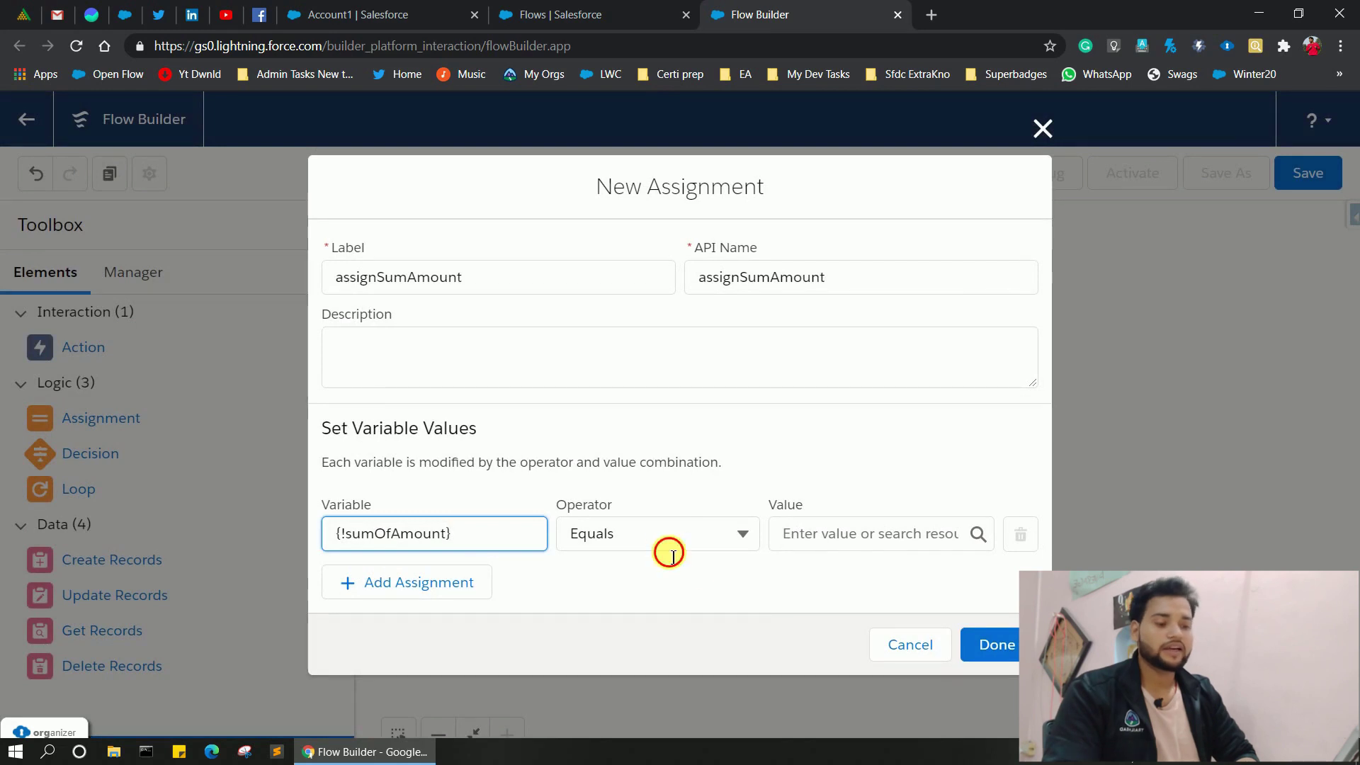
Set the assignment operator for sumOfAmount to Add and open its value for selection.
left_click(669, 551)
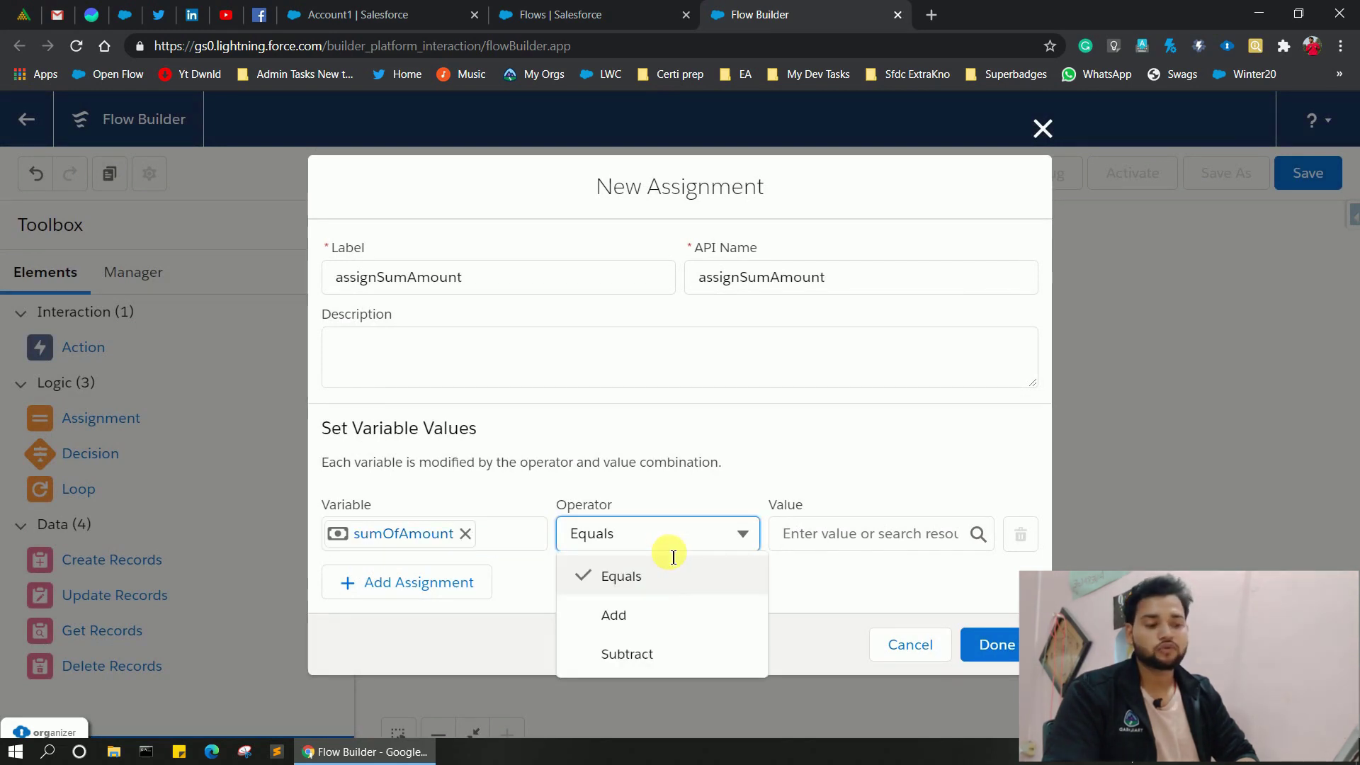
left_click(648, 622)
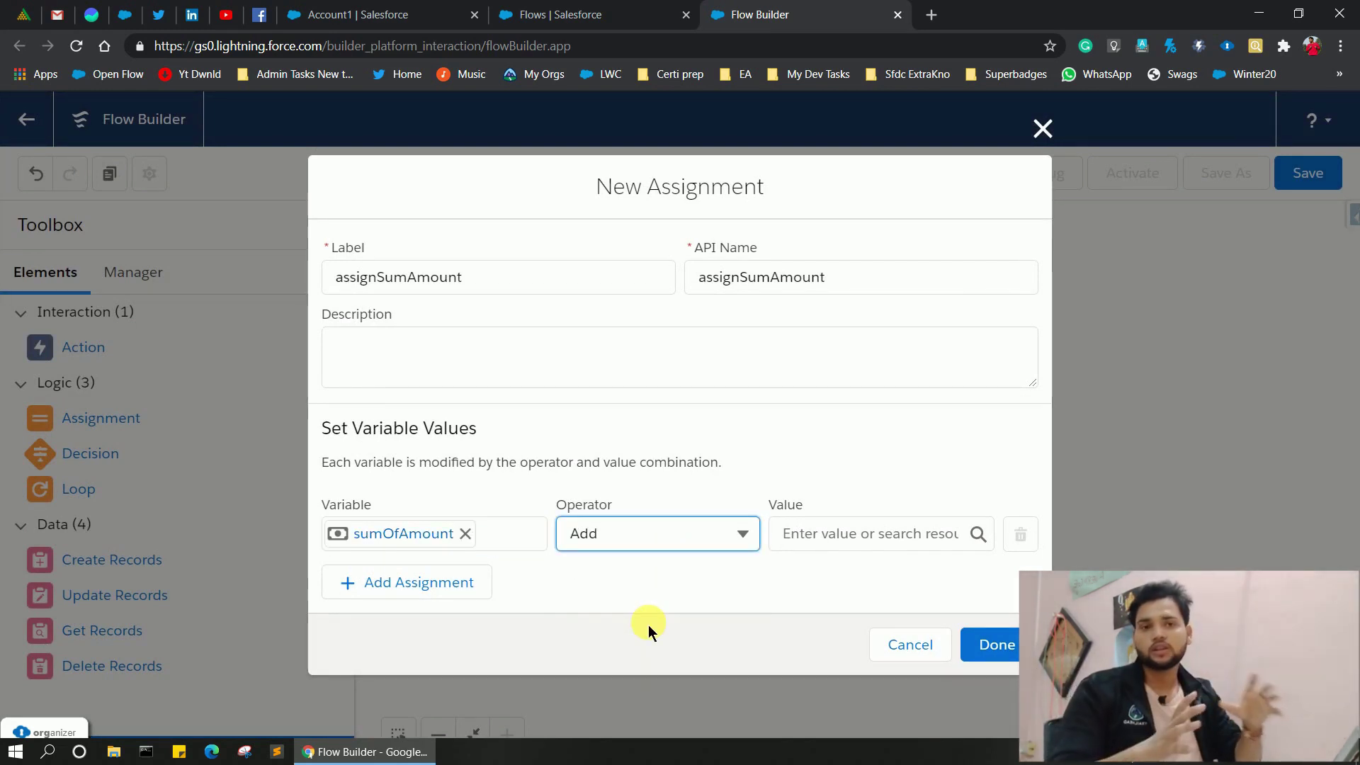
left_click(810, 549)
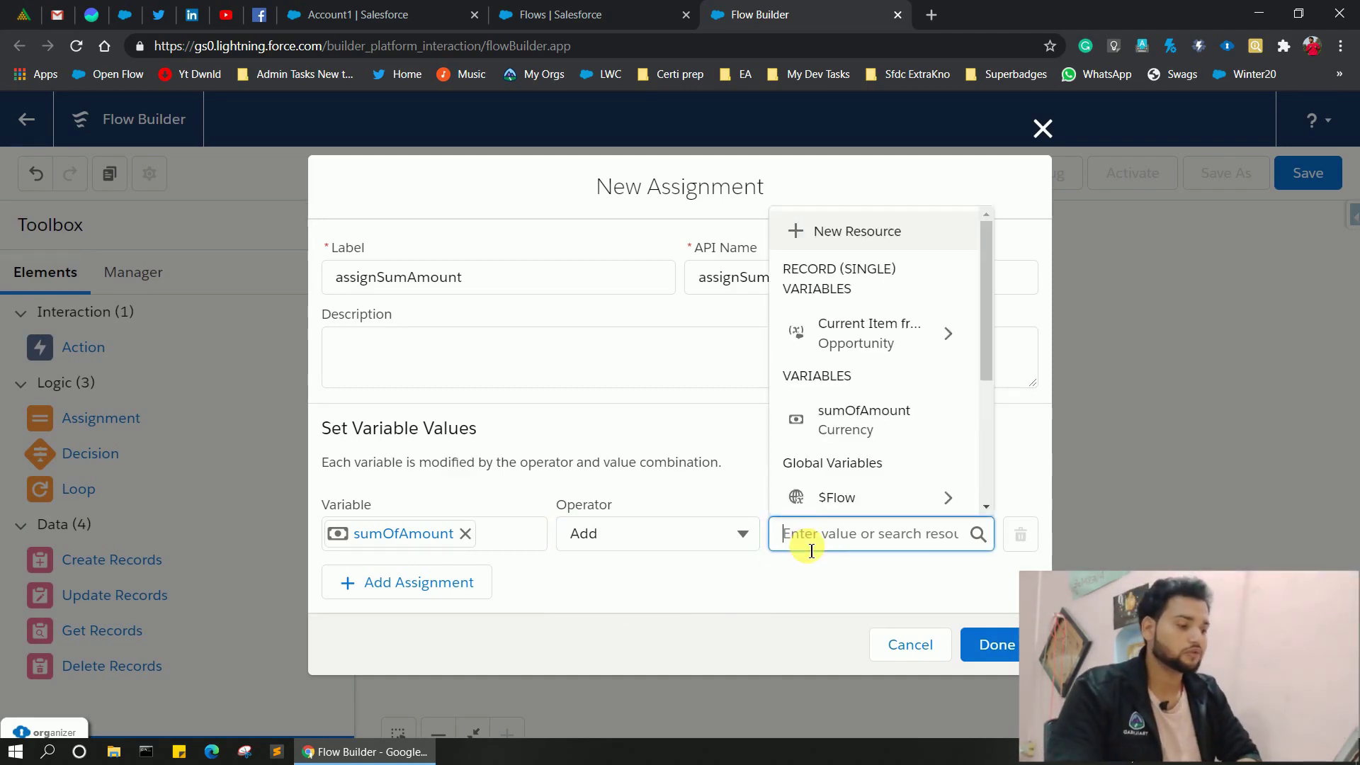
scroll(825, 494, "down", 3)
left_click(844, 501)
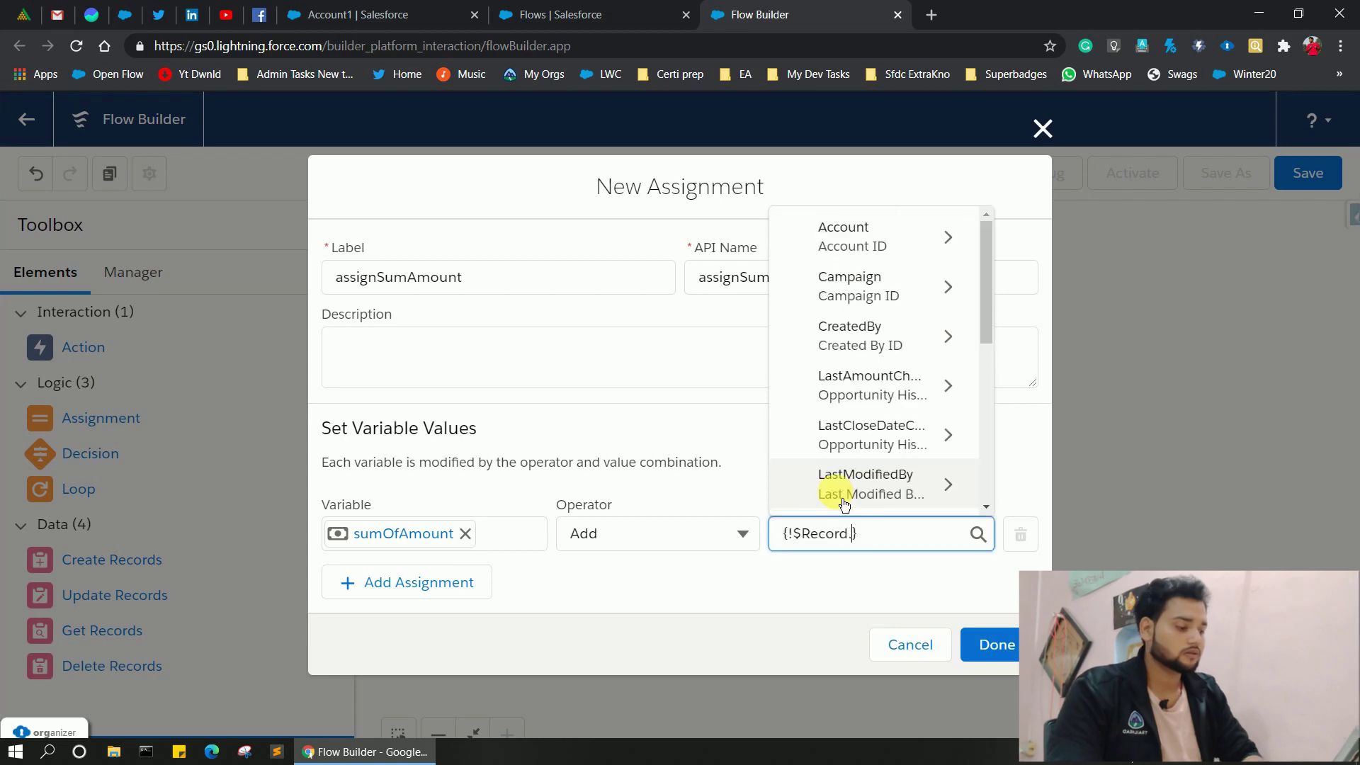
key("BackSpace")
key("BackSpace")
key("BackSpace")
key("BackSpace")
key("BackSpace")
key("BackSpace")
key("BackSpace")
key("BackSpace")
key("BackSpace")
key("BackSpace")
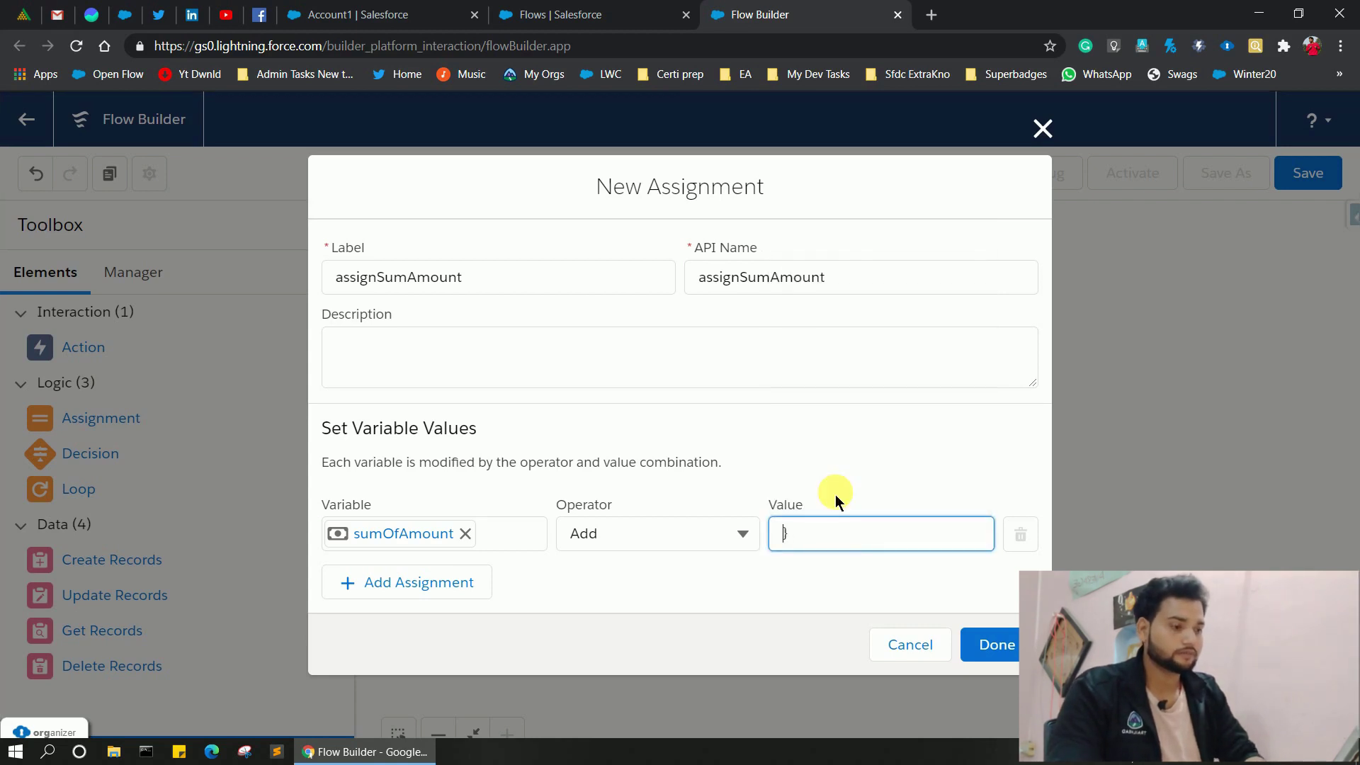
key("BackSpace")
Set the assignment value to the loop's current item amount, {!opp.Amount}, and apply the Assignment element.
type("opp")
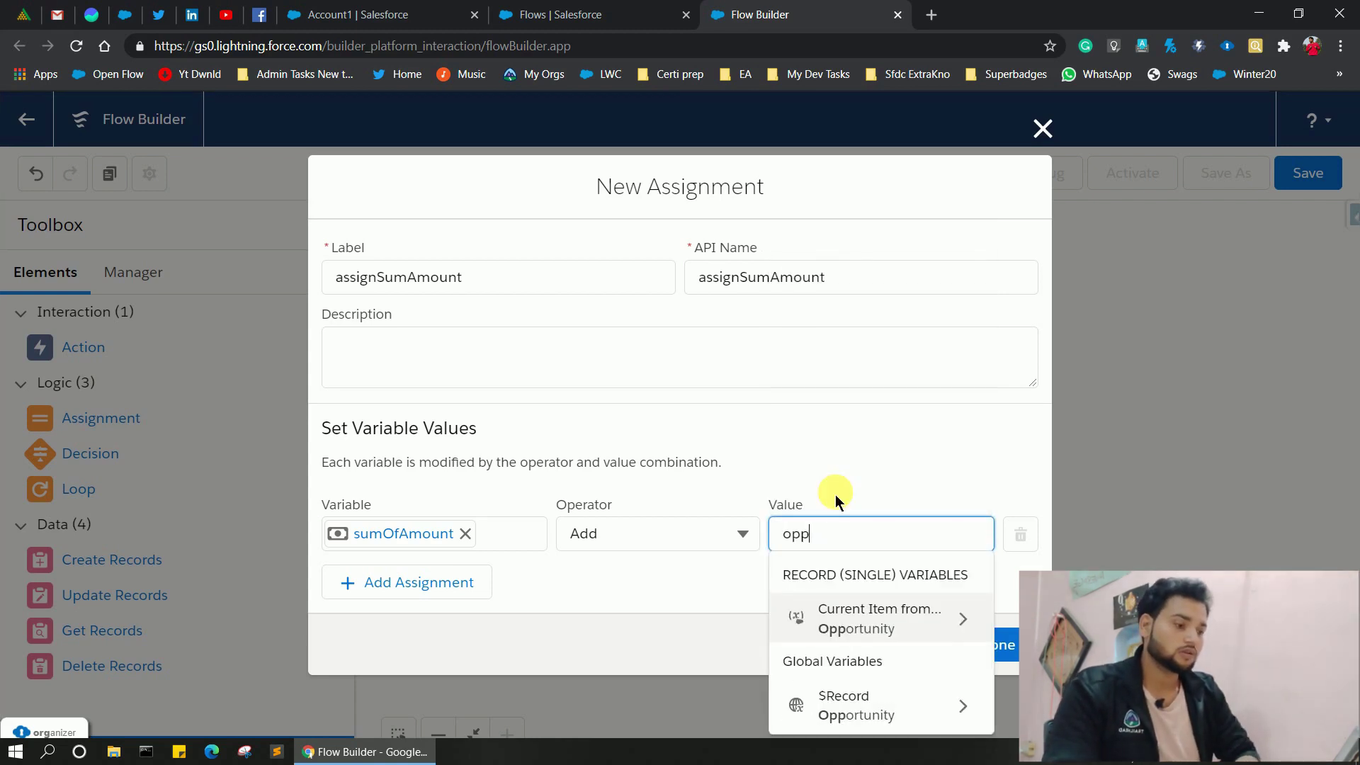
left_click(859, 632)
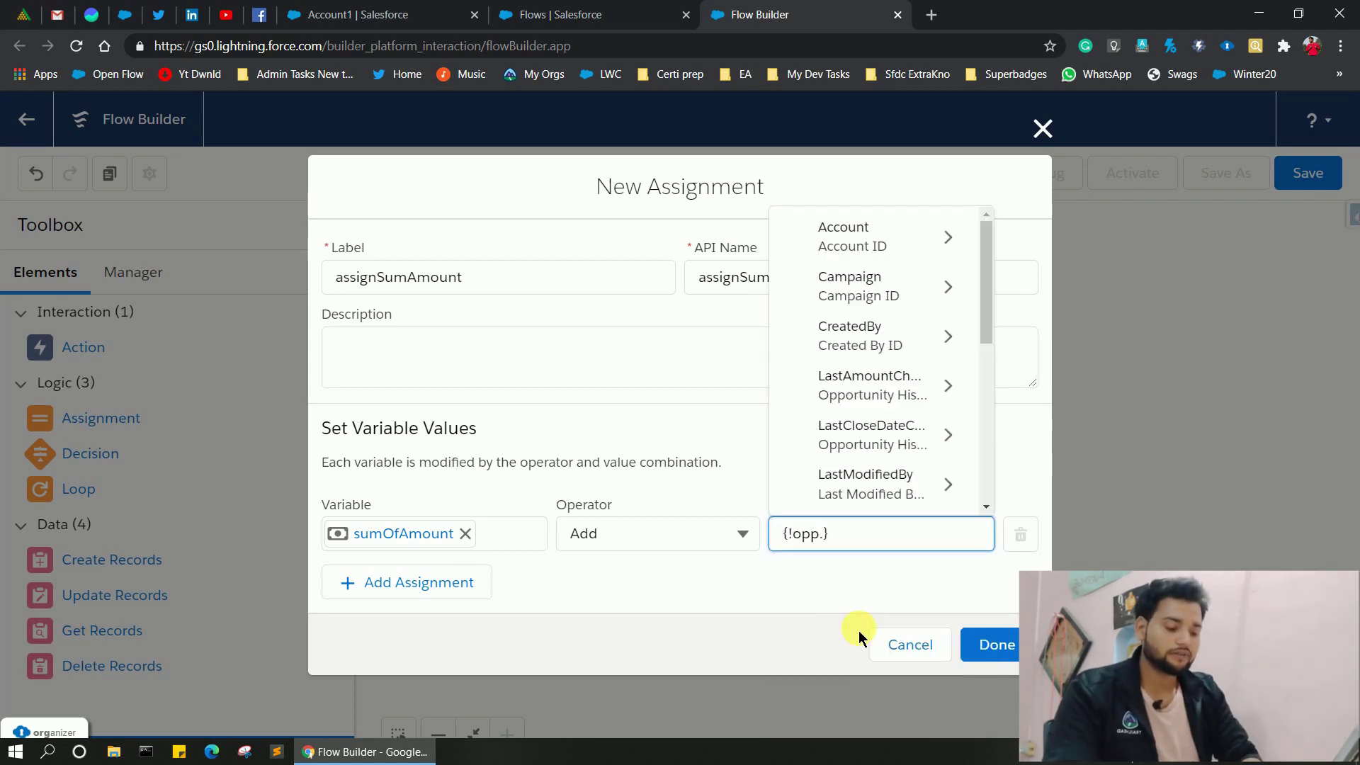
type("amount")
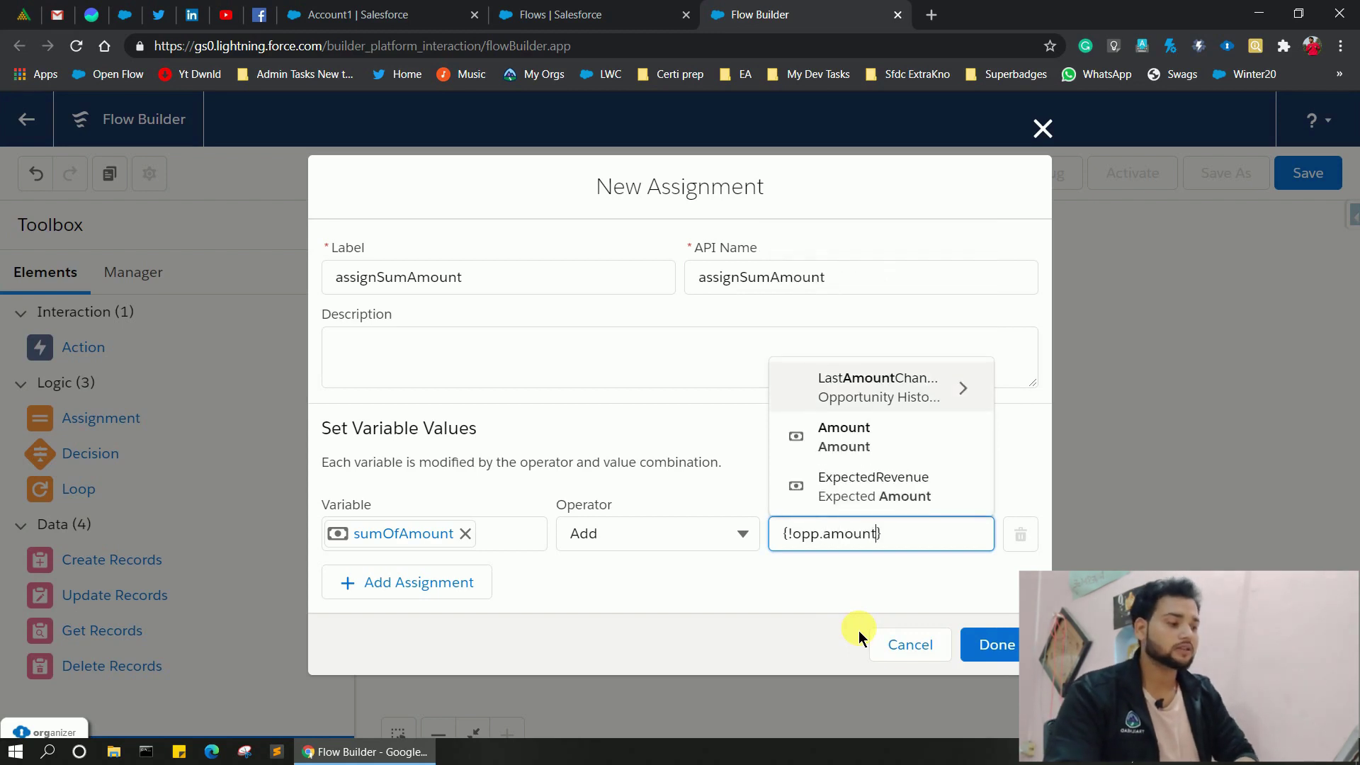
left_click(854, 449)
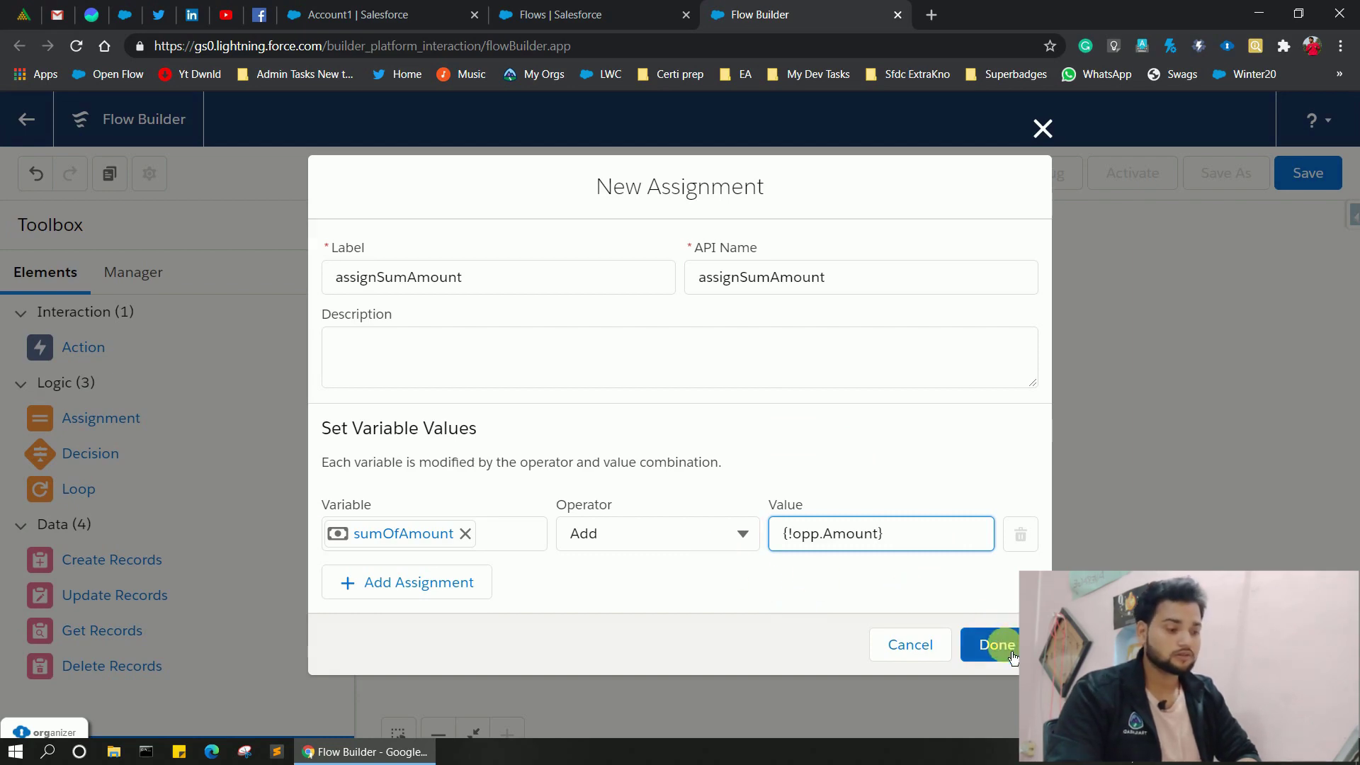
left_click(992, 643)
Connect the loop to assignSumAmount for each item in the collection, and connect assignSumAmount back to the loop.
left_click_drag(917, 525, 738, 547)
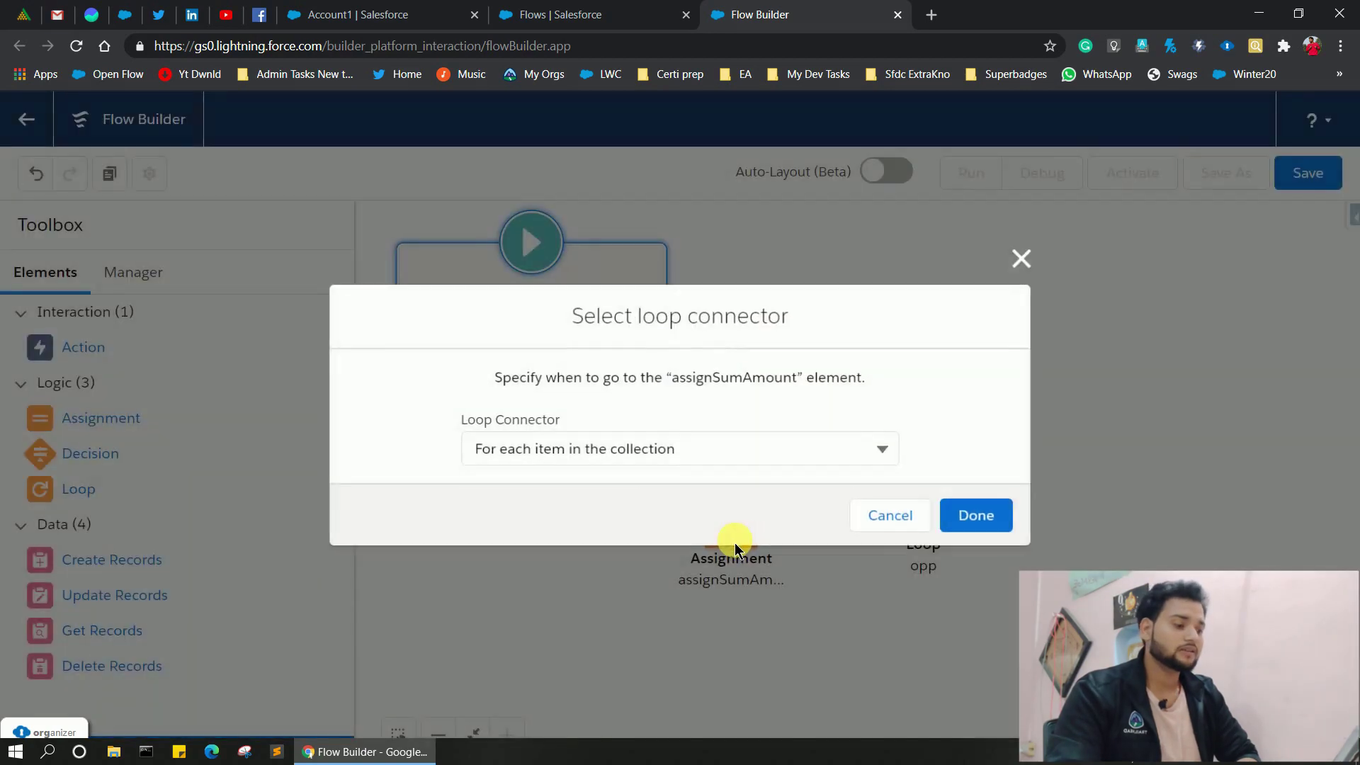
left_click(986, 527)
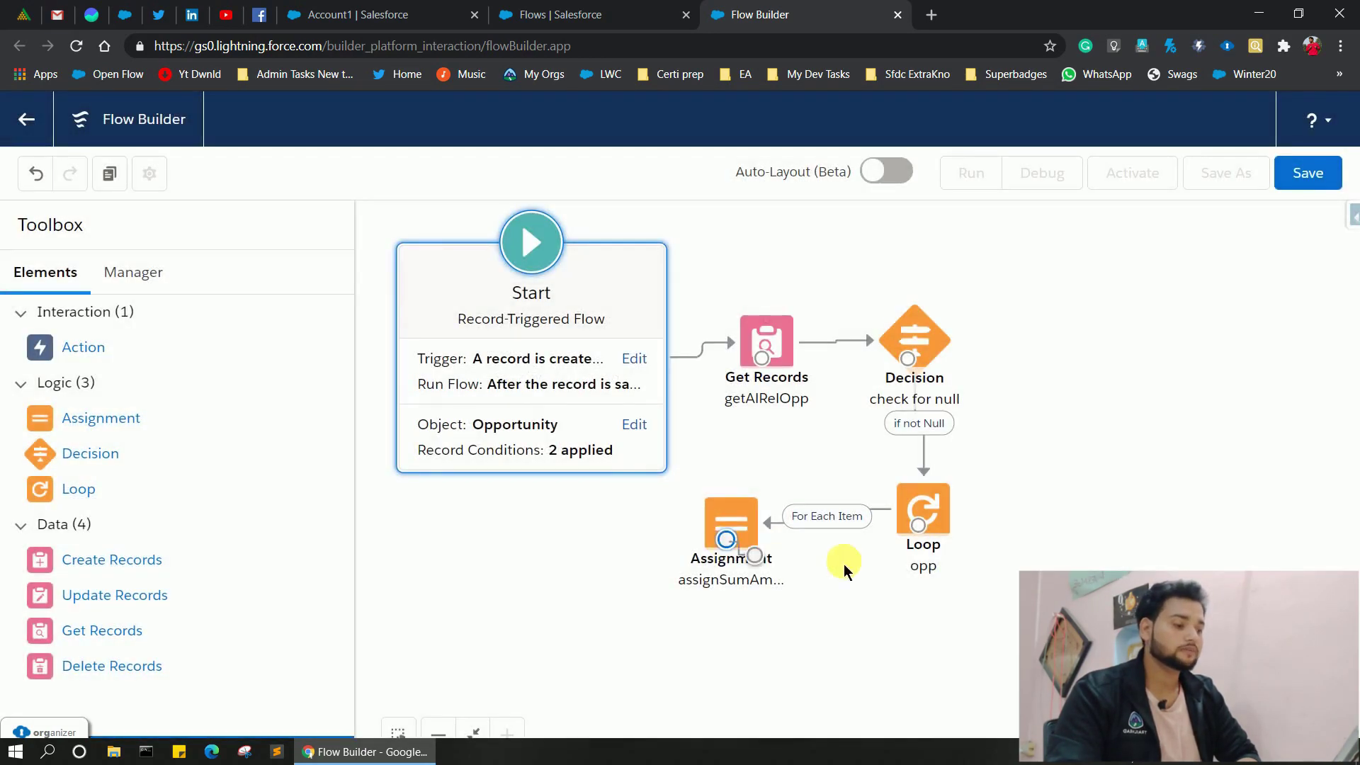
left_click_drag(755, 555, 921, 524)
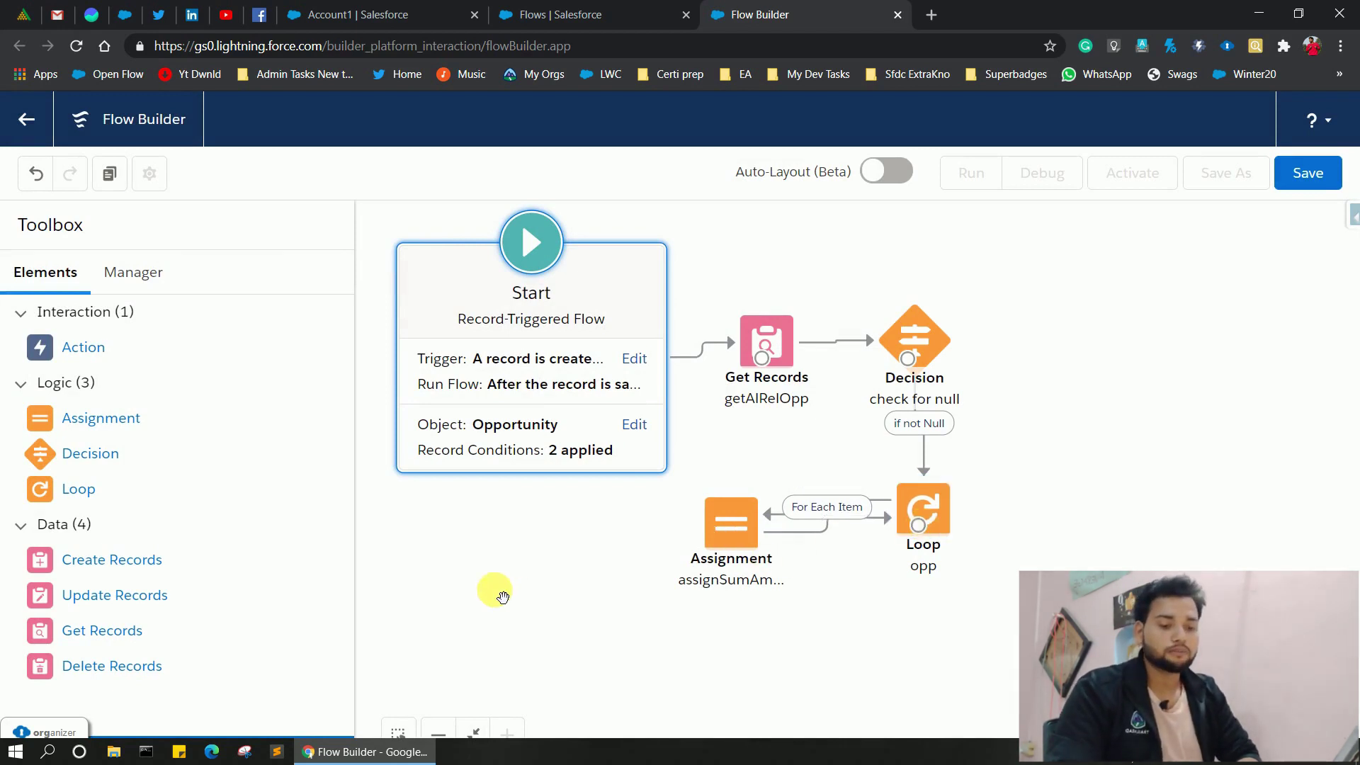
Add an Update Records element below the loop.
left_click_drag(100, 614, 922, 639)
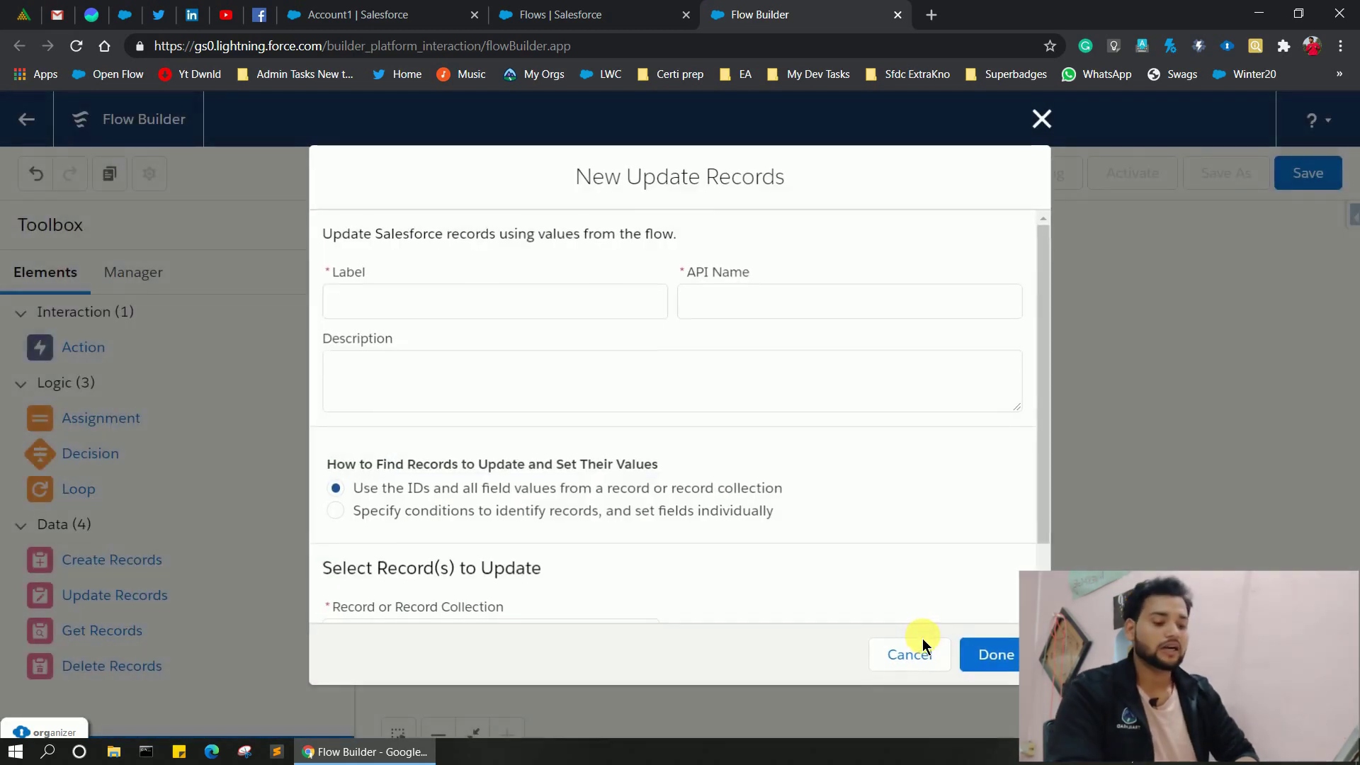
left_click(593, 405)
type("up")
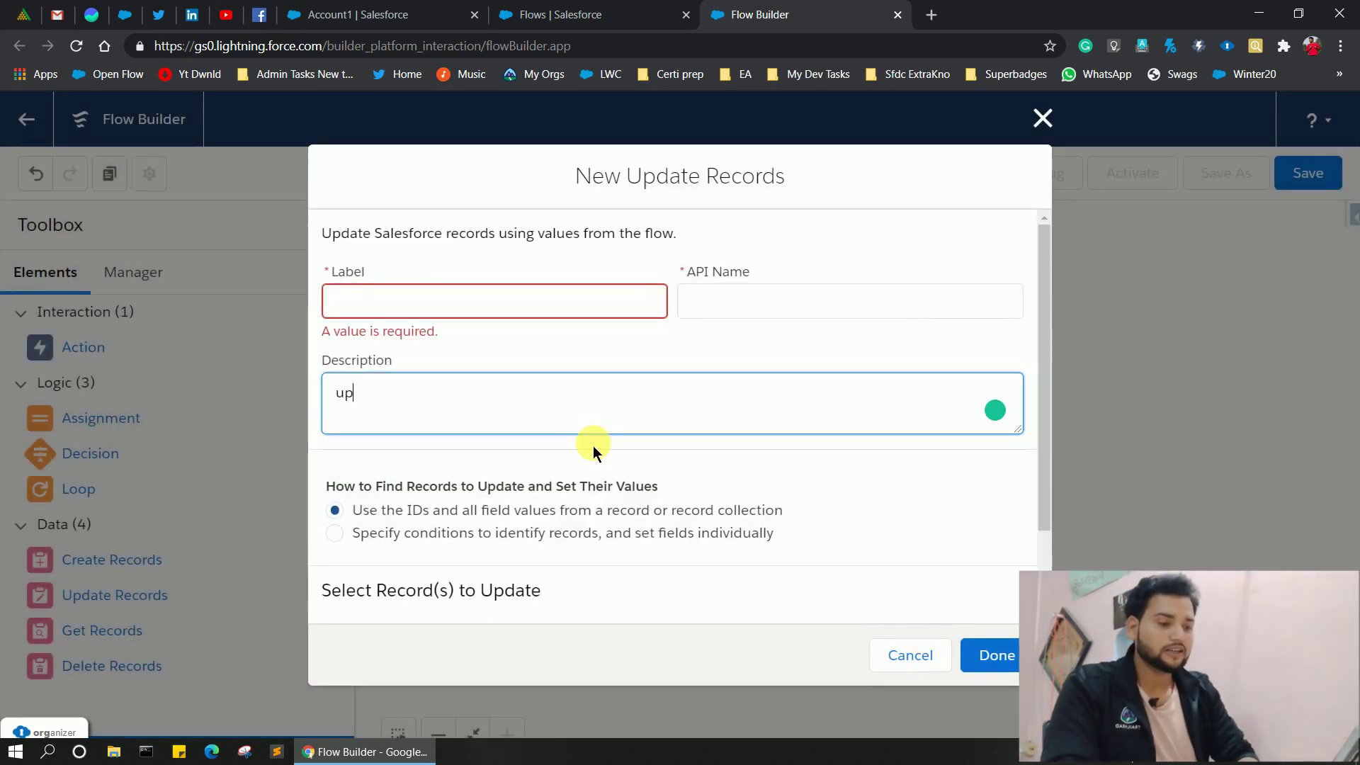
type("date the")
key("BackSpace")
key("BackSpace")
key("BackSpace")
key("BackSpace")
key("BackSpace")
key("BackSpace")
key("BackSpace")
key("BackSpace")
key("BackSpace")
key("BackSpace")
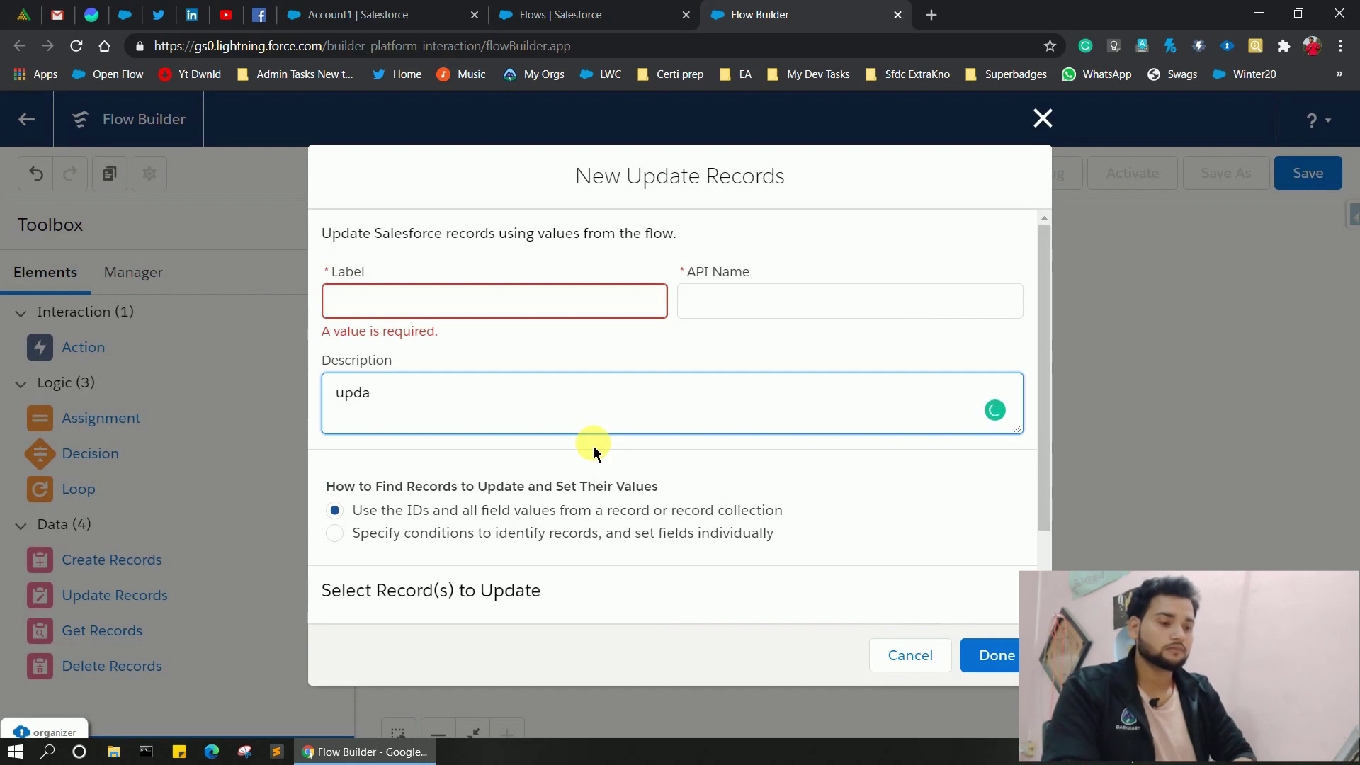
Label the Update Records element "update the Account field", with API name update_the_Account_field.
left_click(434, 303)
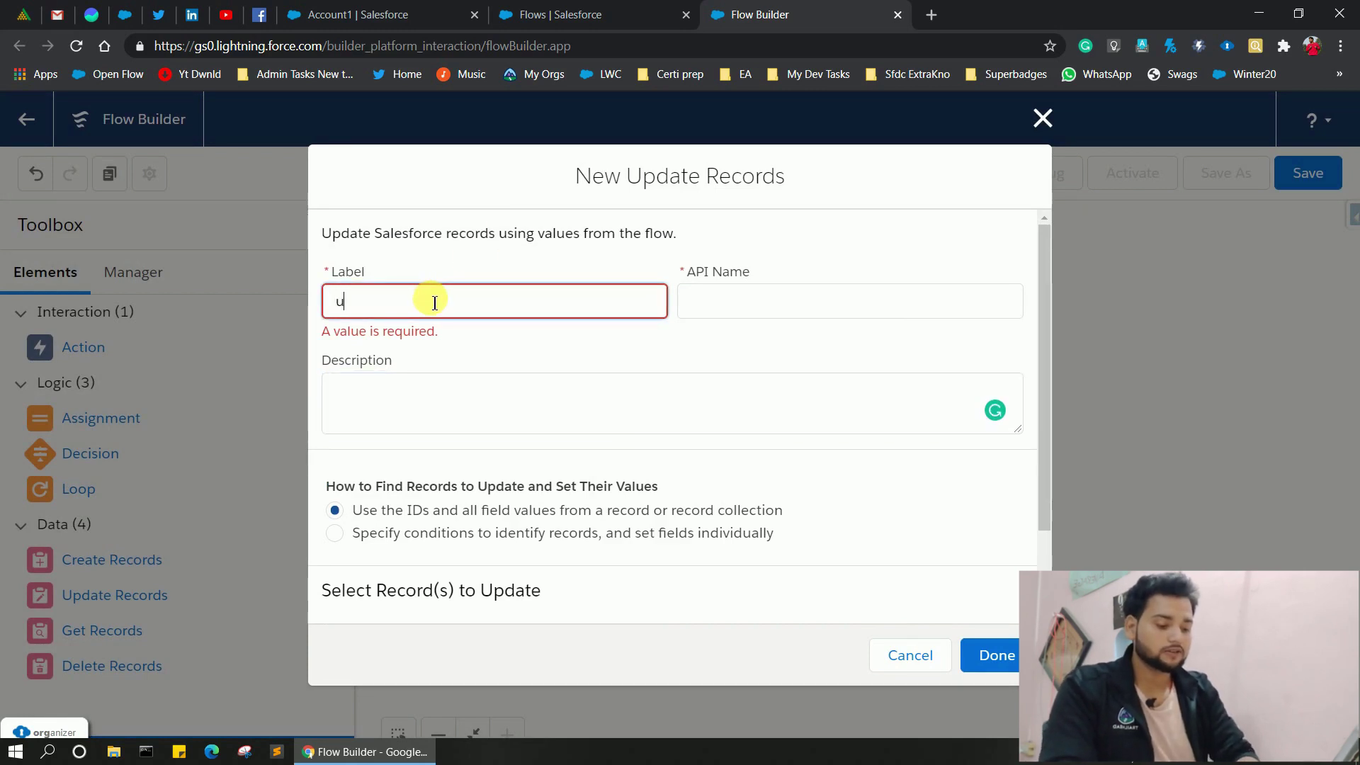
type("update the Account field")
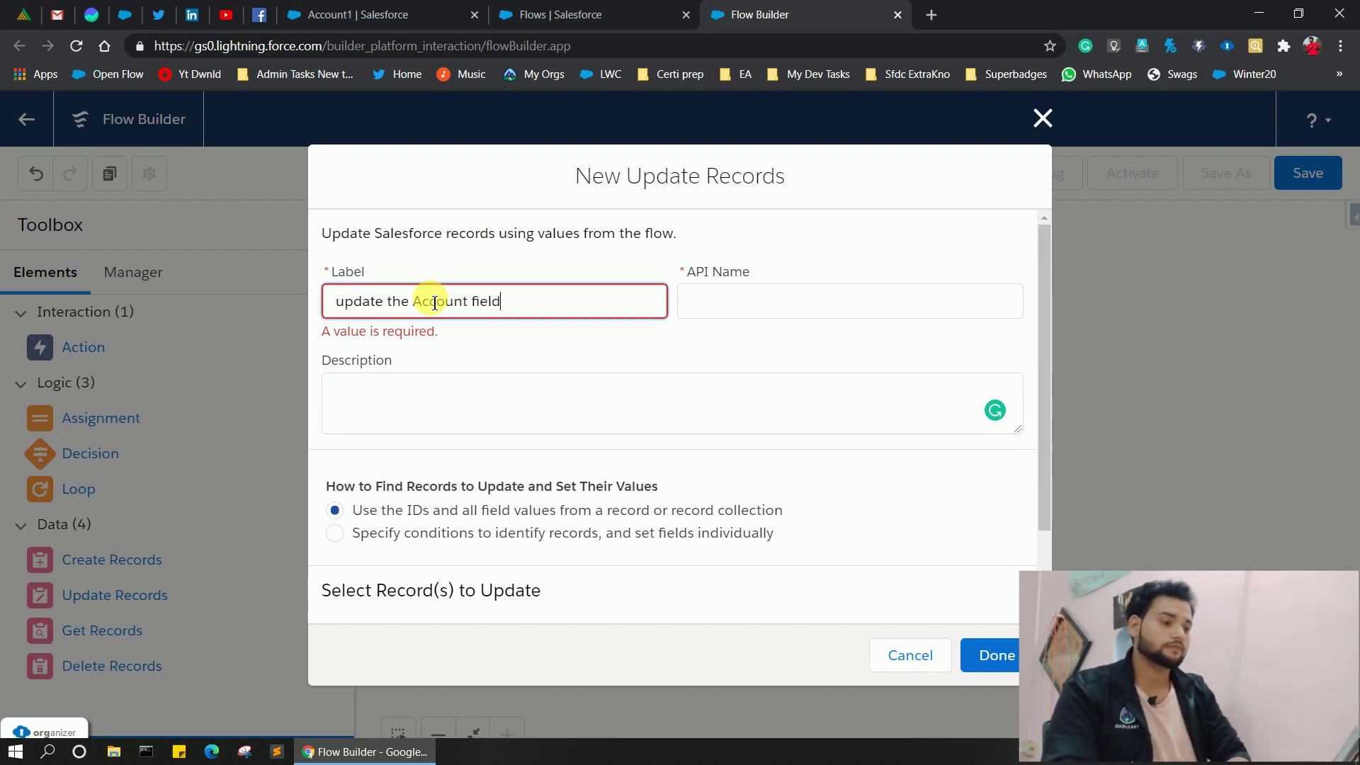
left_click(803, 292)
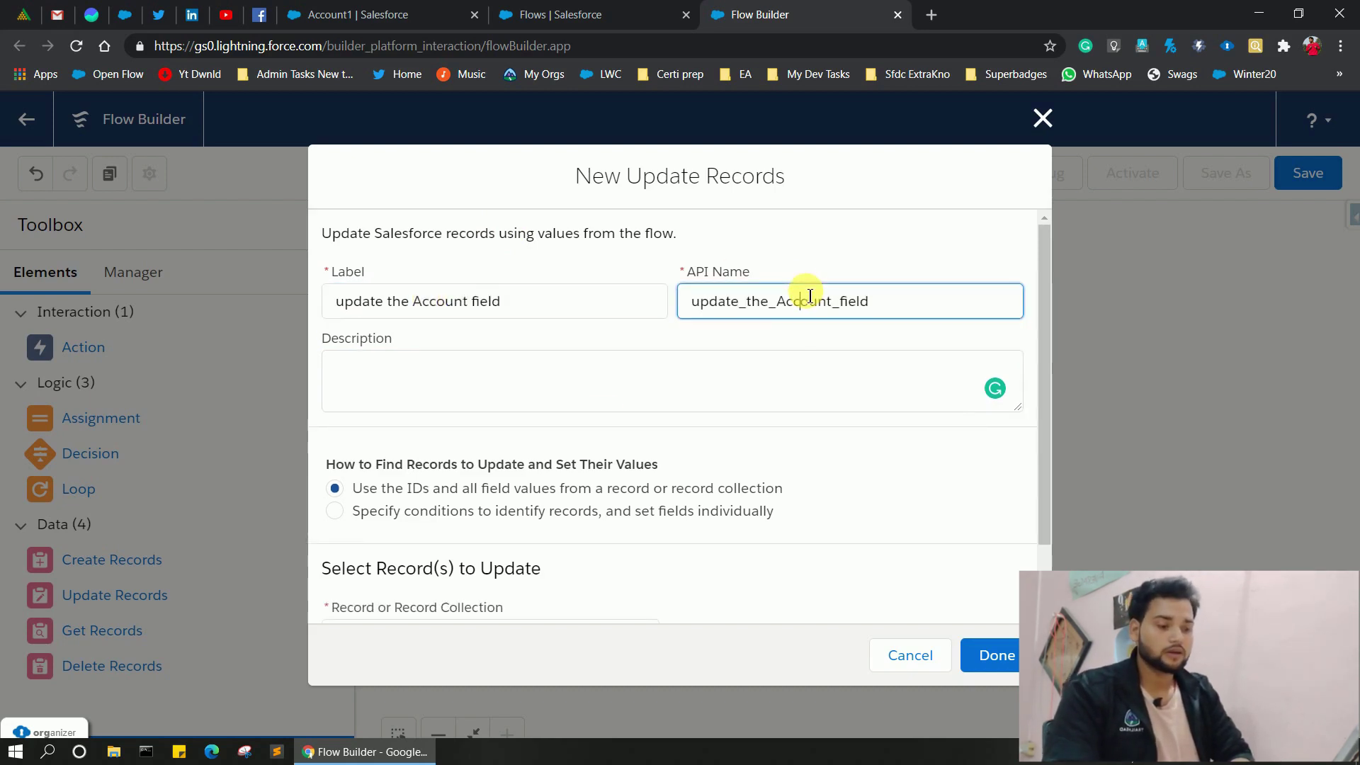
scroll(534, 422, "down", 2)
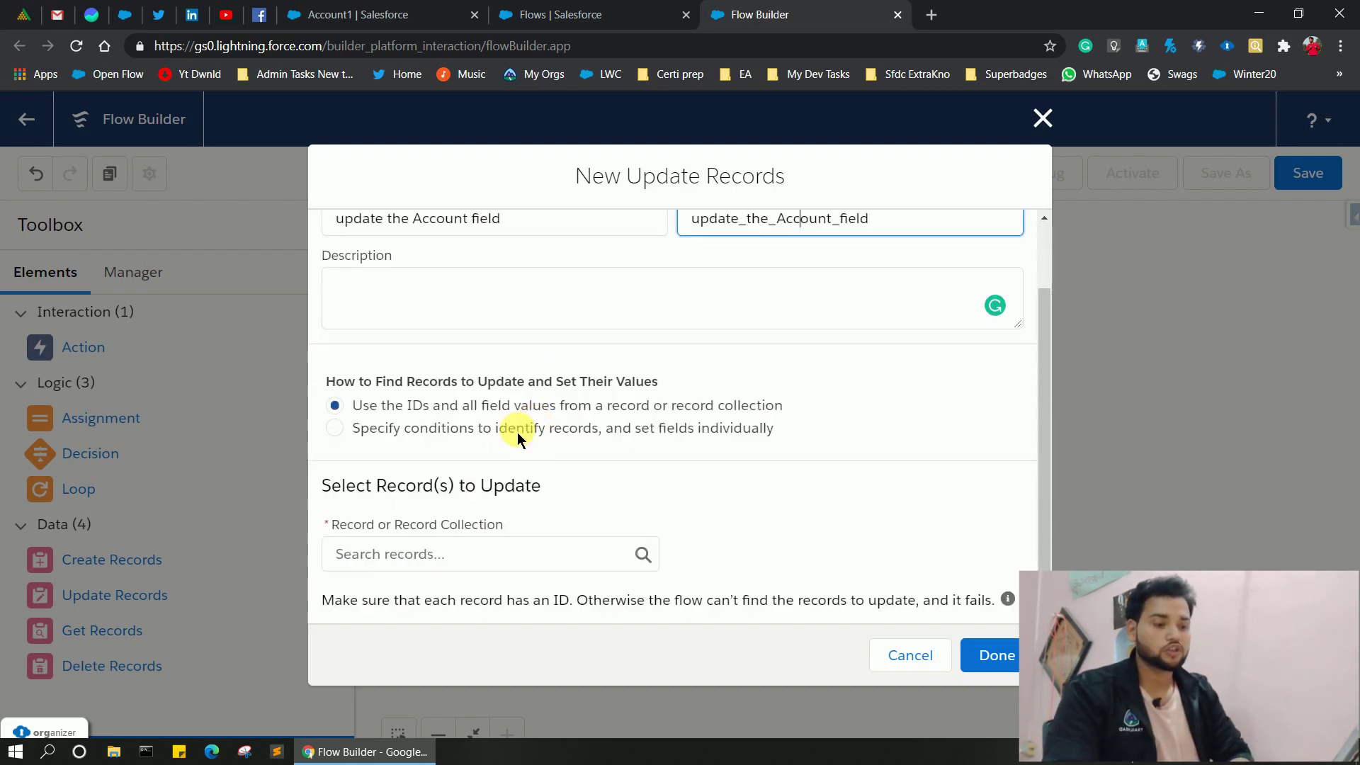
Set the update element to specify conditions and set fields individually, with Account as the object.
left_click(335, 427)
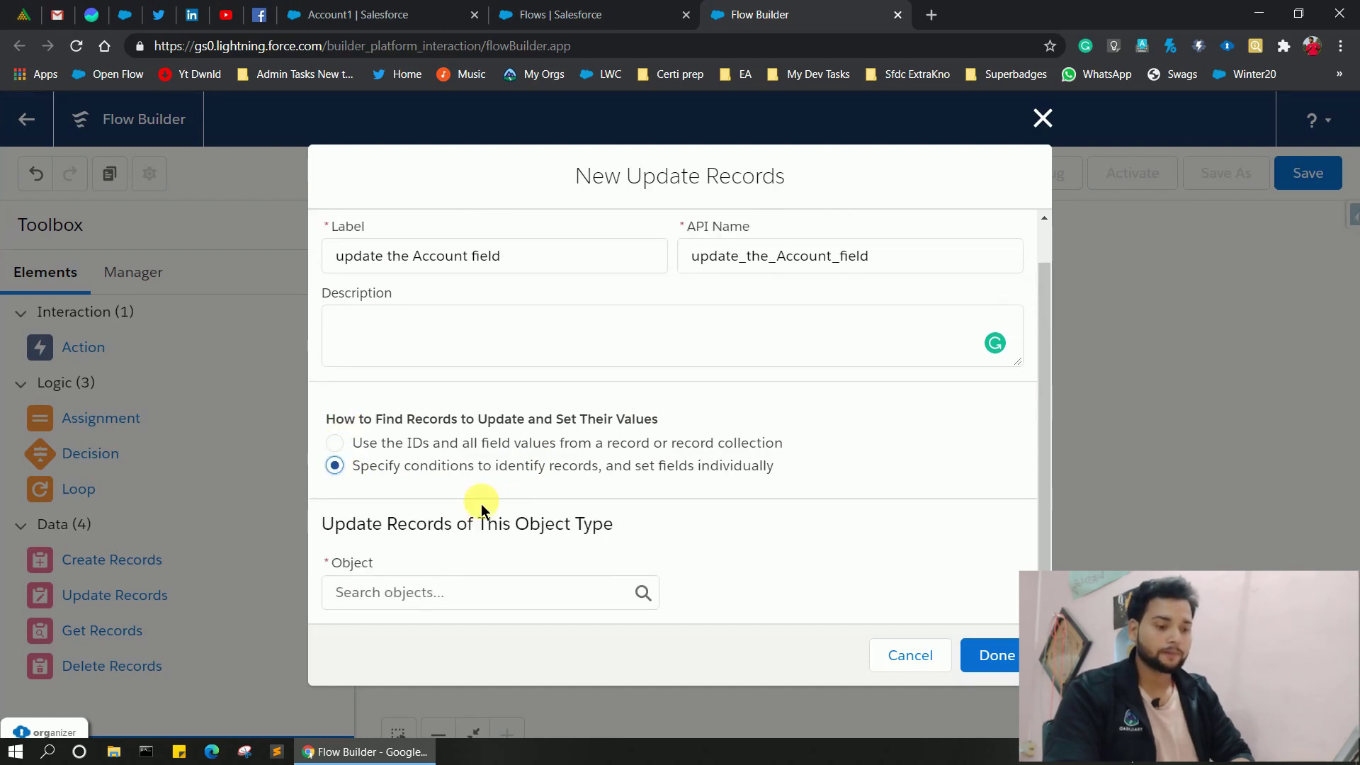
left_click(398, 597)
type("Account")
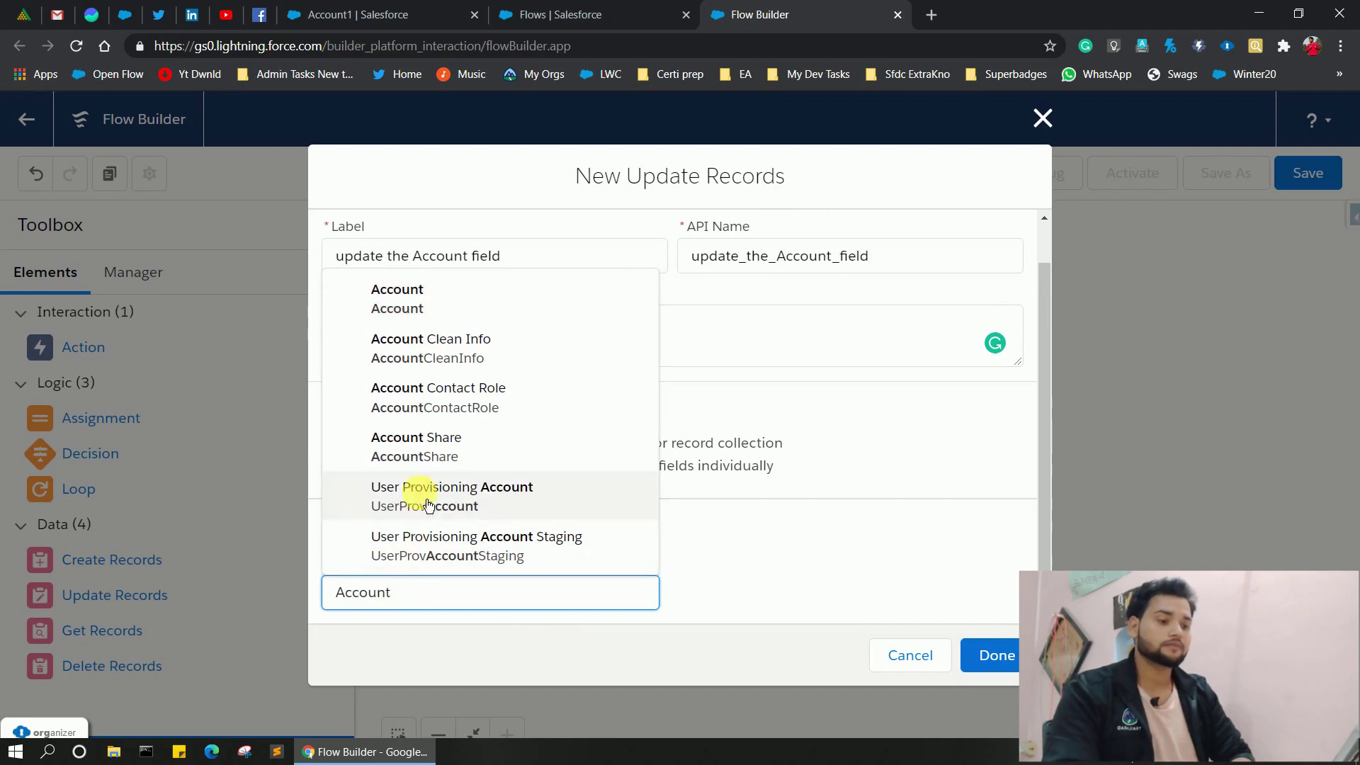
left_click(395, 303)
Filter the Account records to update with the condition Id Equals {!$Record.AccountId}.
scroll(770, 501, "down", 5)
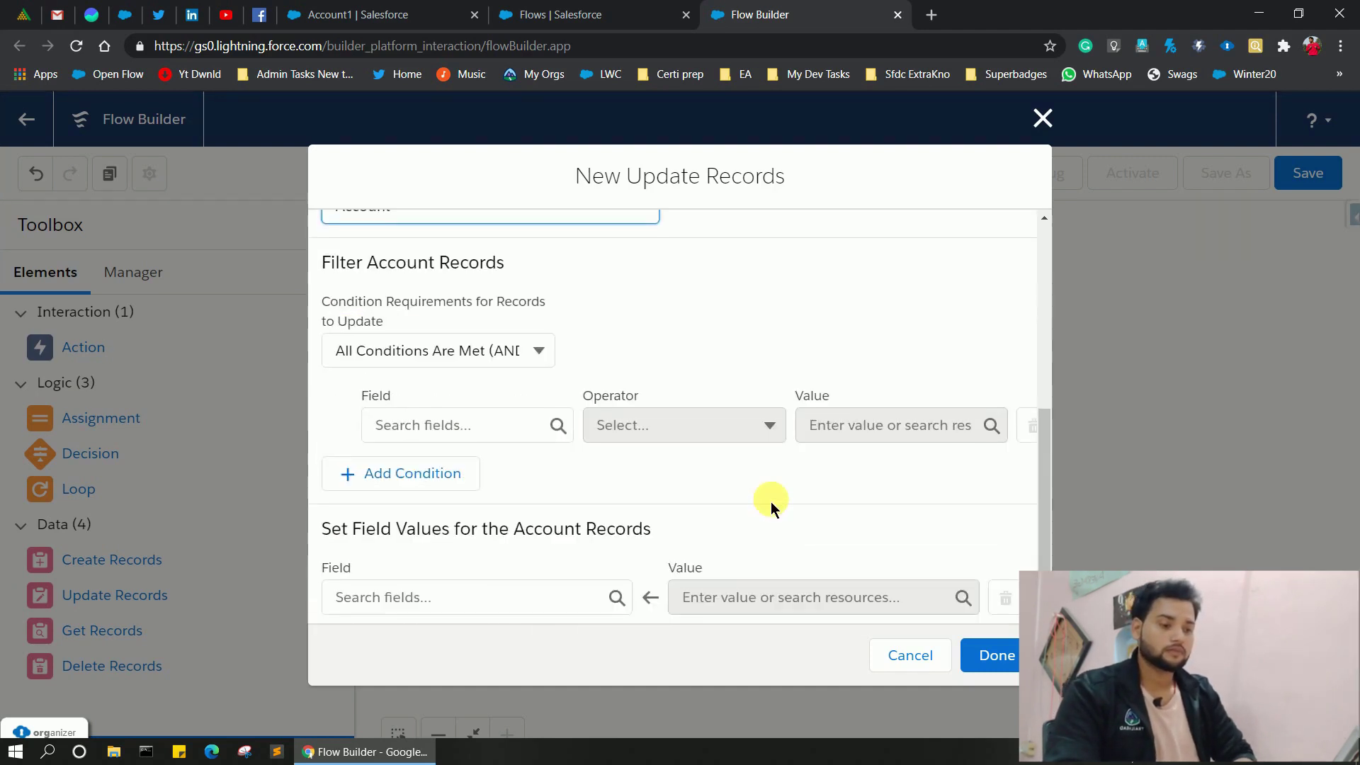
left_click(470, 425)
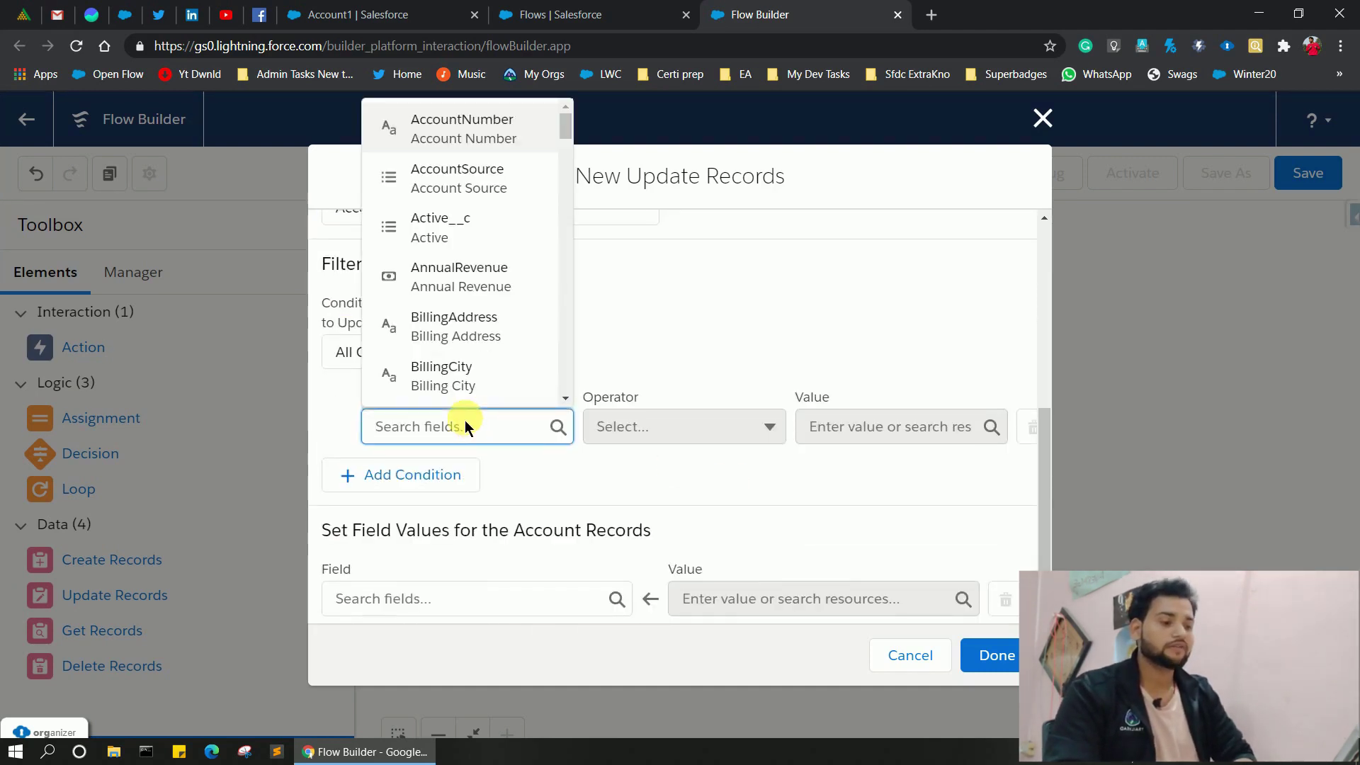
left_click(680, 392)
left_click(470, 464)
type("id")
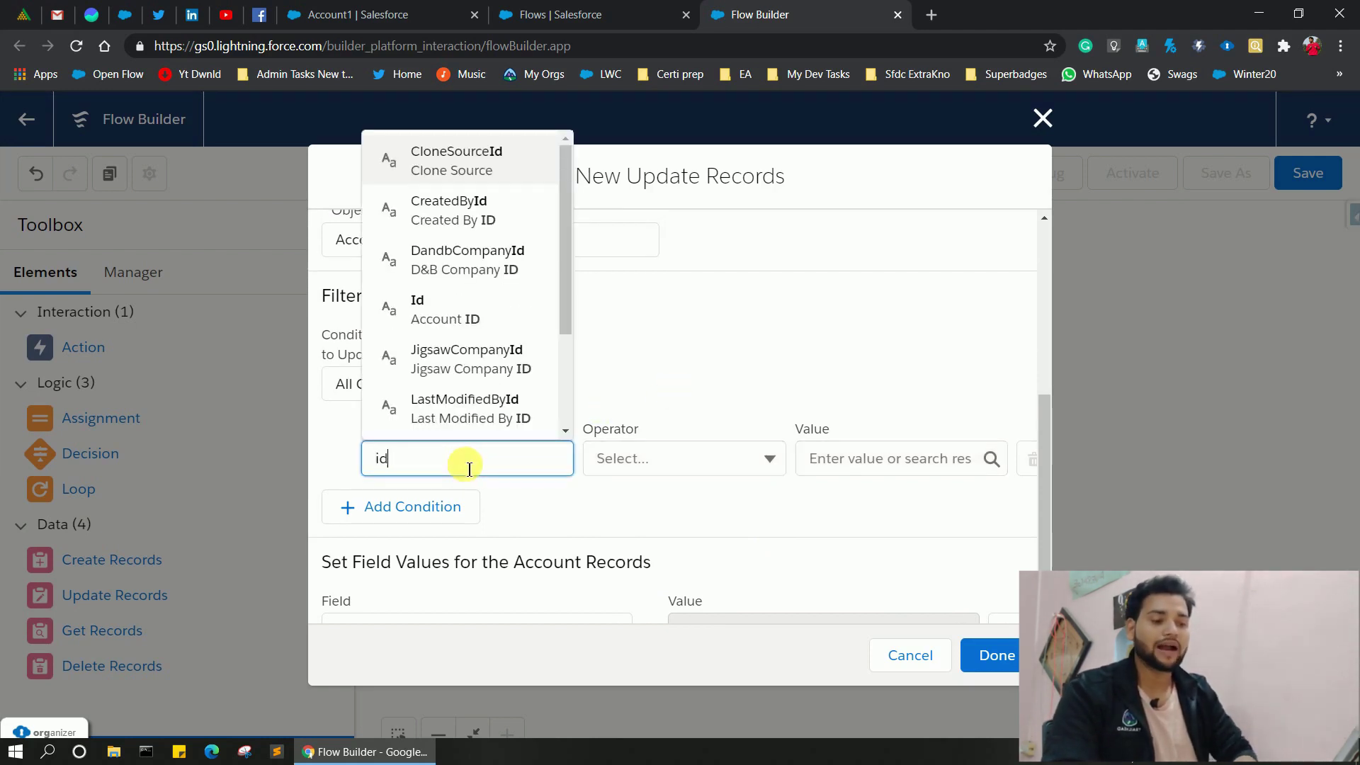
left_click(455, 312)
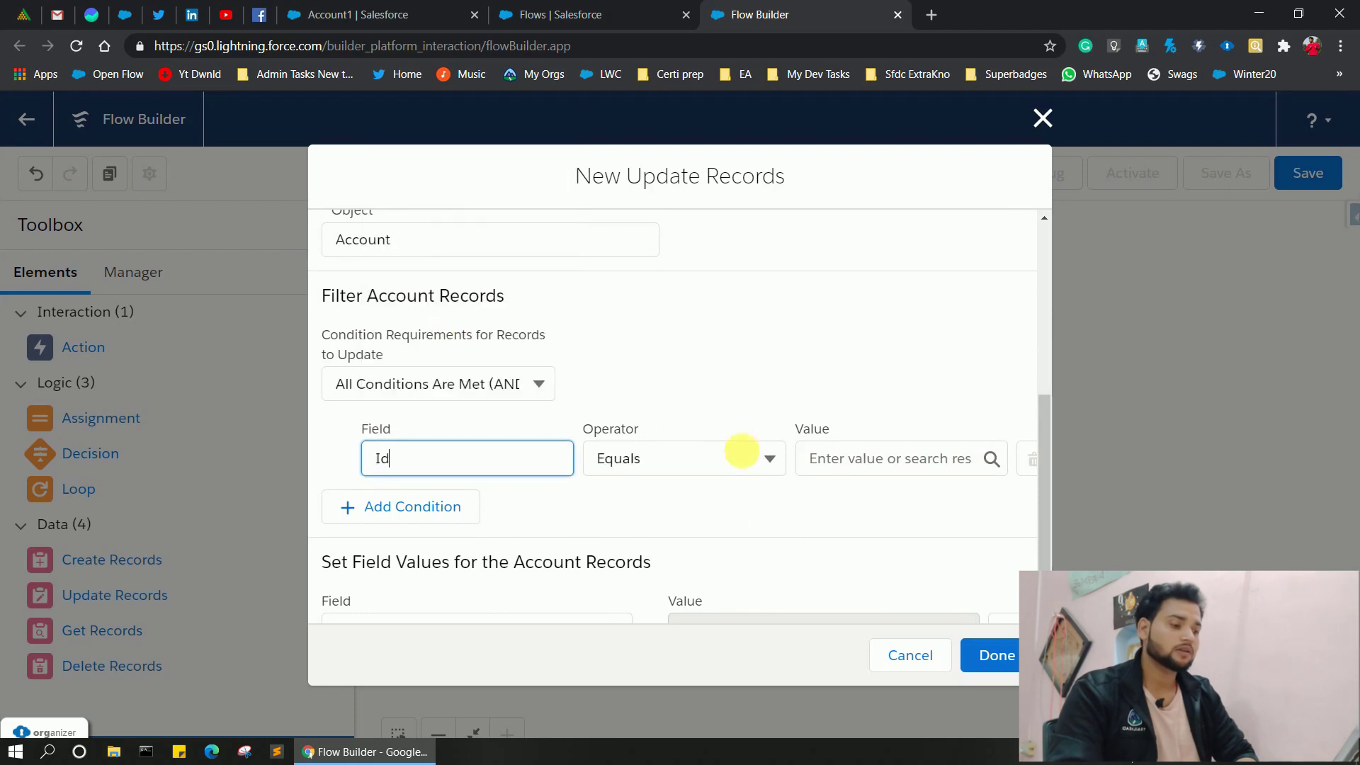
left_click(868, 463)
type("record")
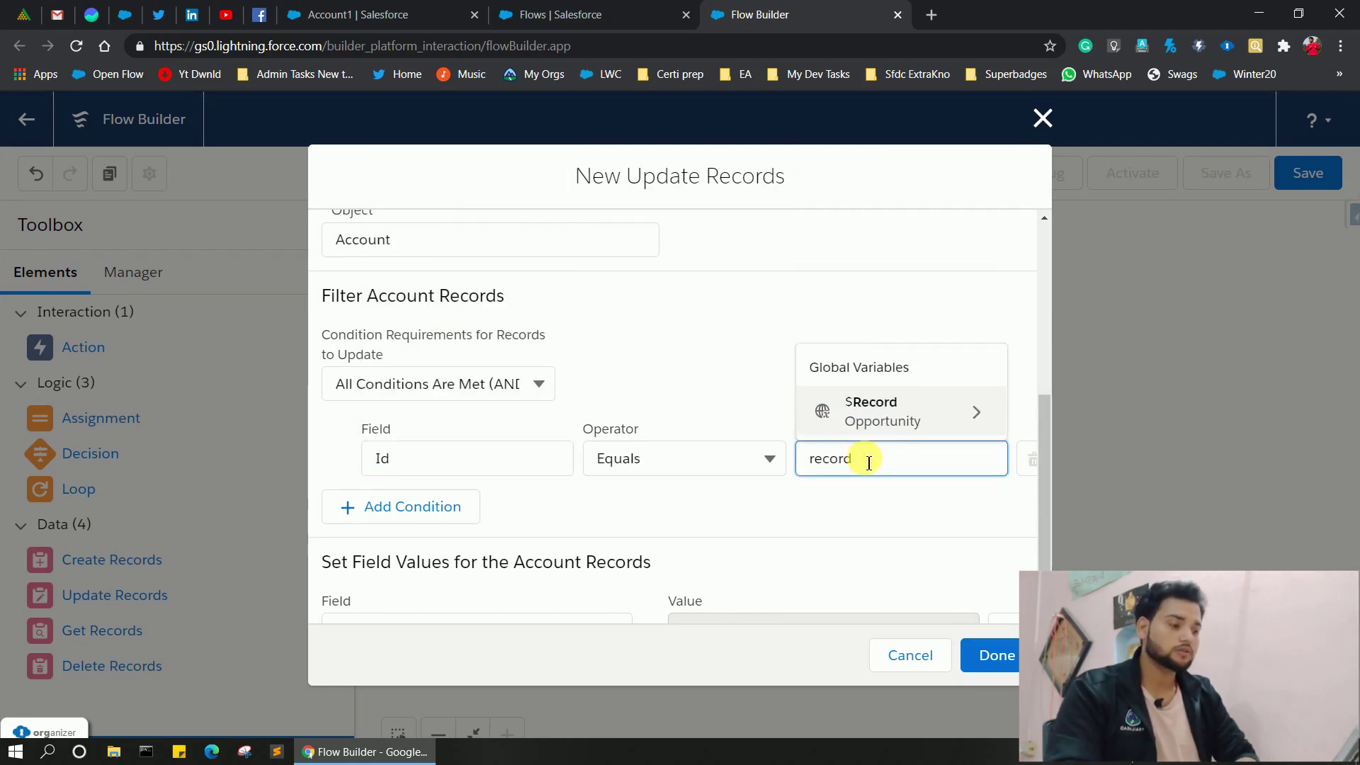
left_click(894, 428)
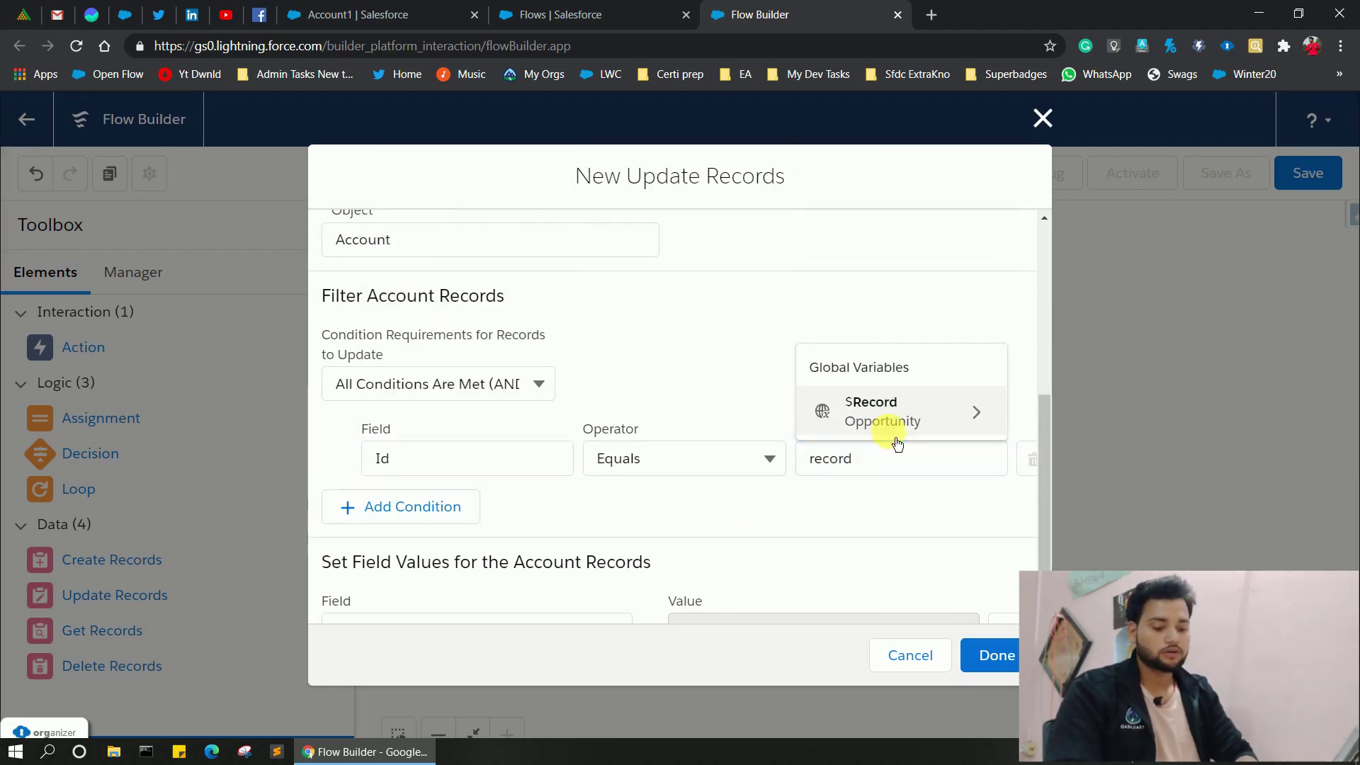
type("account")
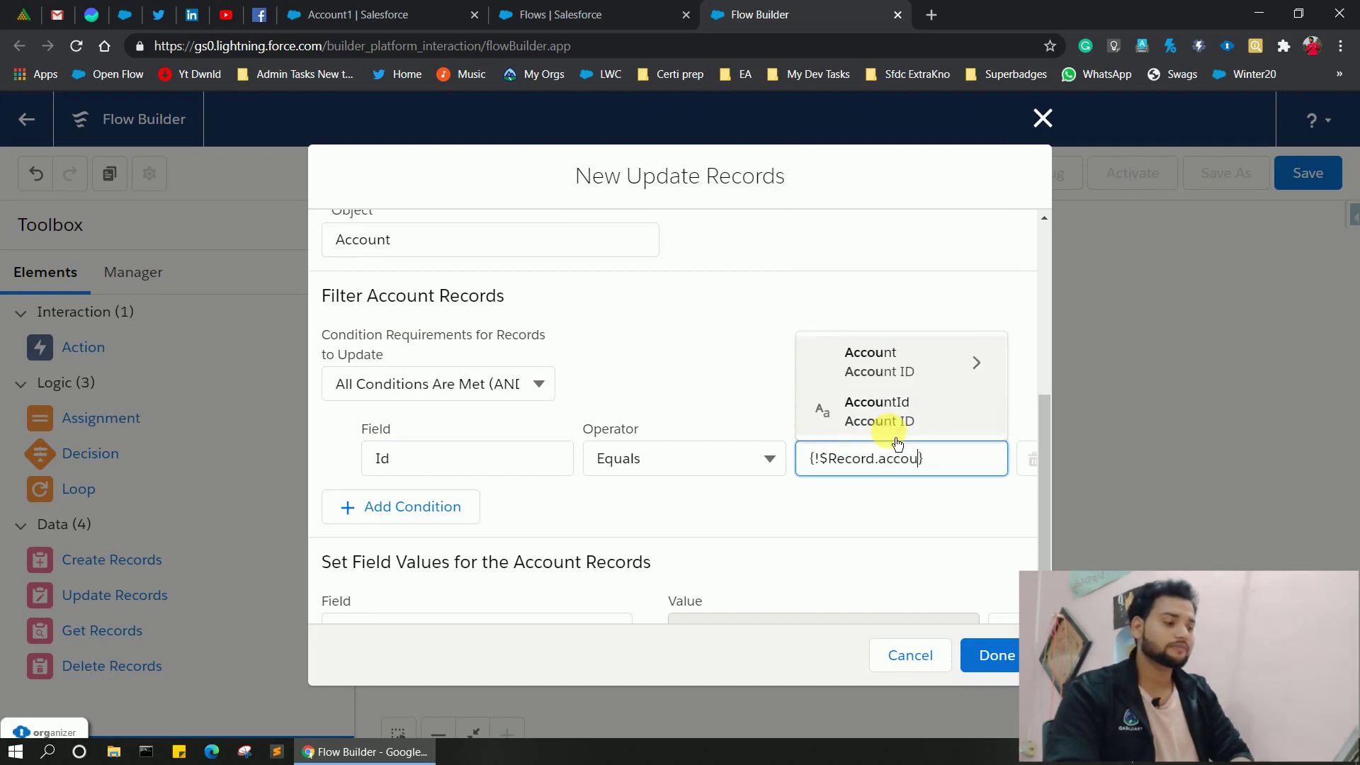
left_click(888, 423)
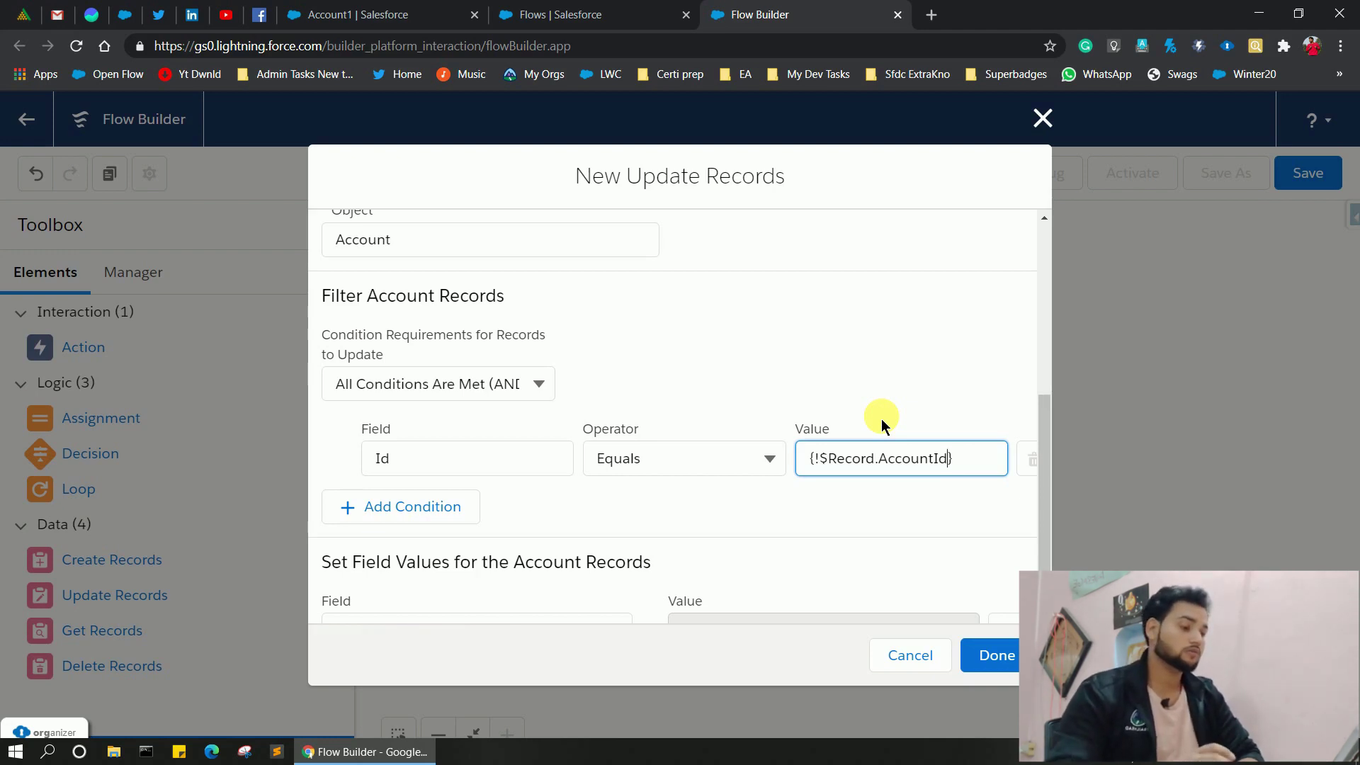
scroll(881, 419, "down", 2)
left_click(721, 473)
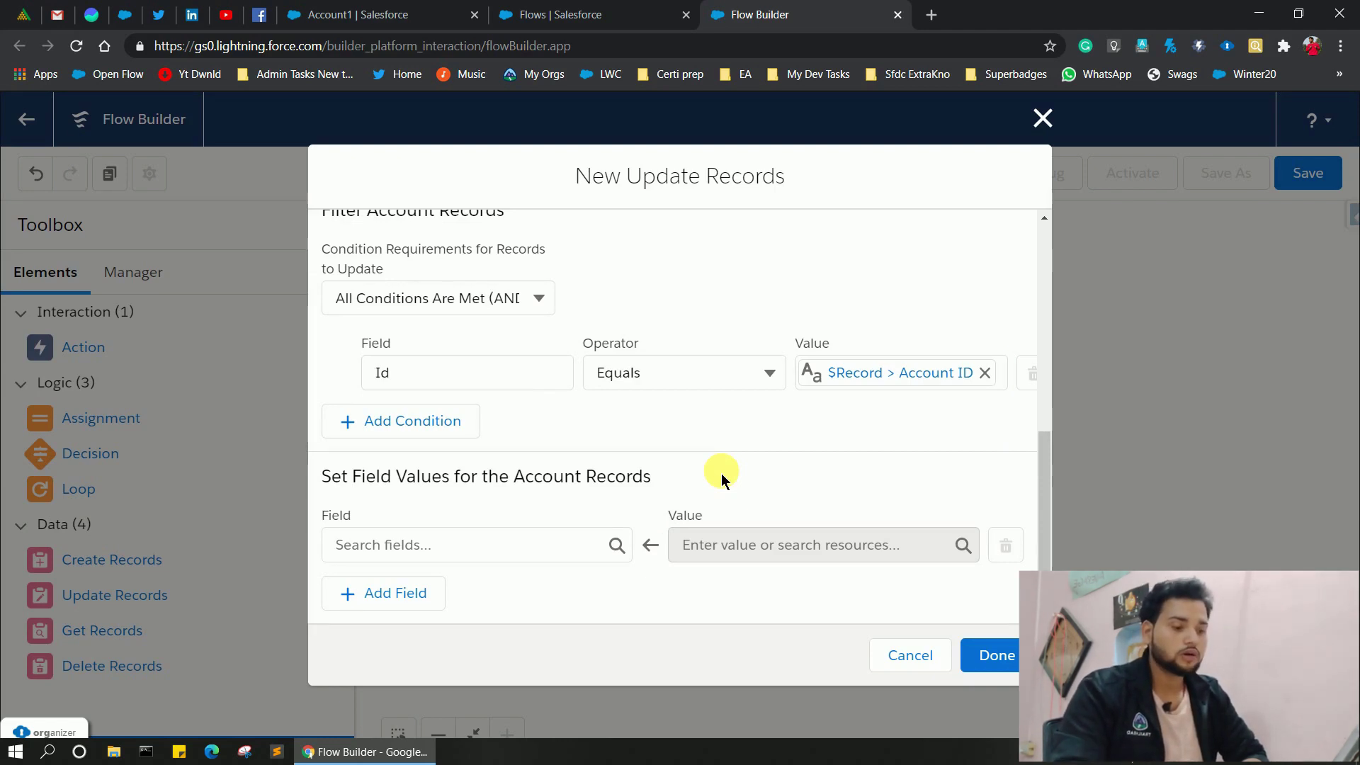
Set the account's Total_Opportunity_Amount__c field to {!sumOfAmount} and apply the Update Records element.
left_click(440, 553)
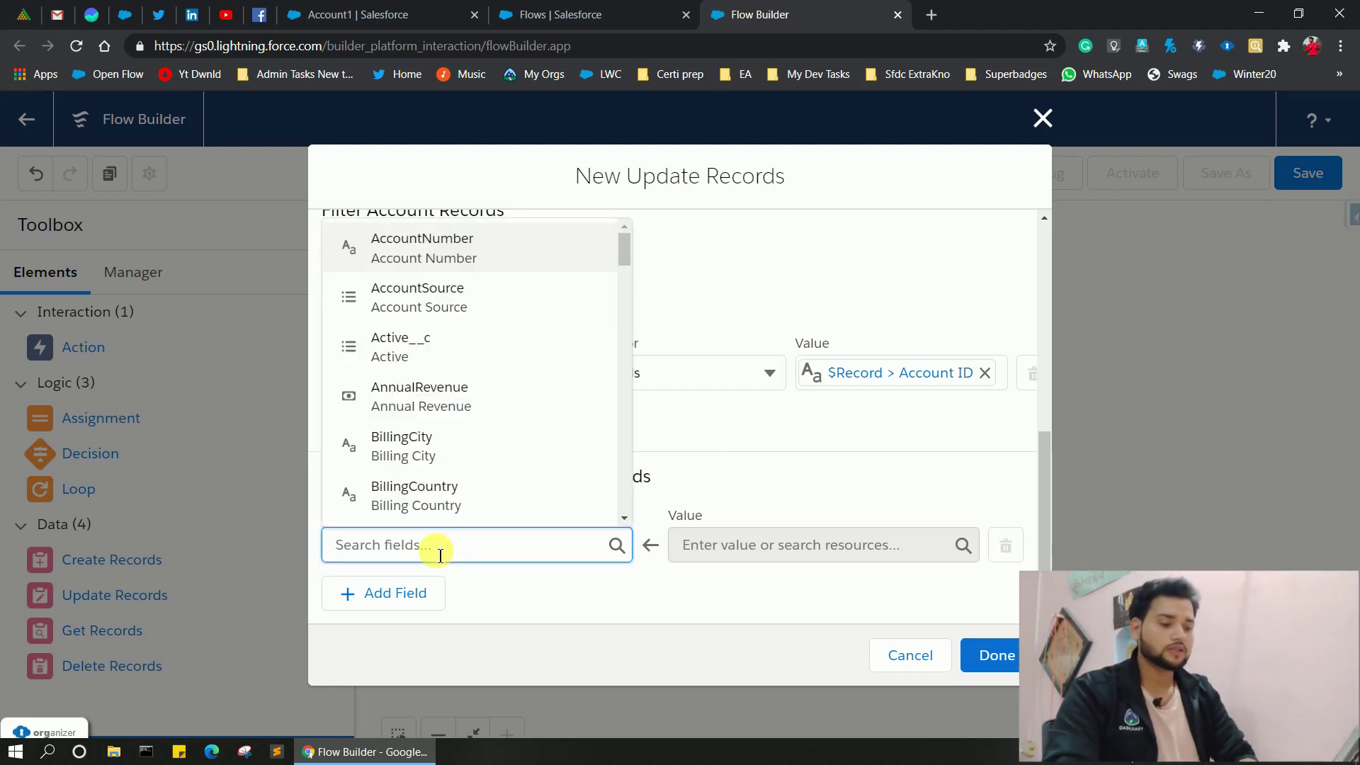
type("tot")
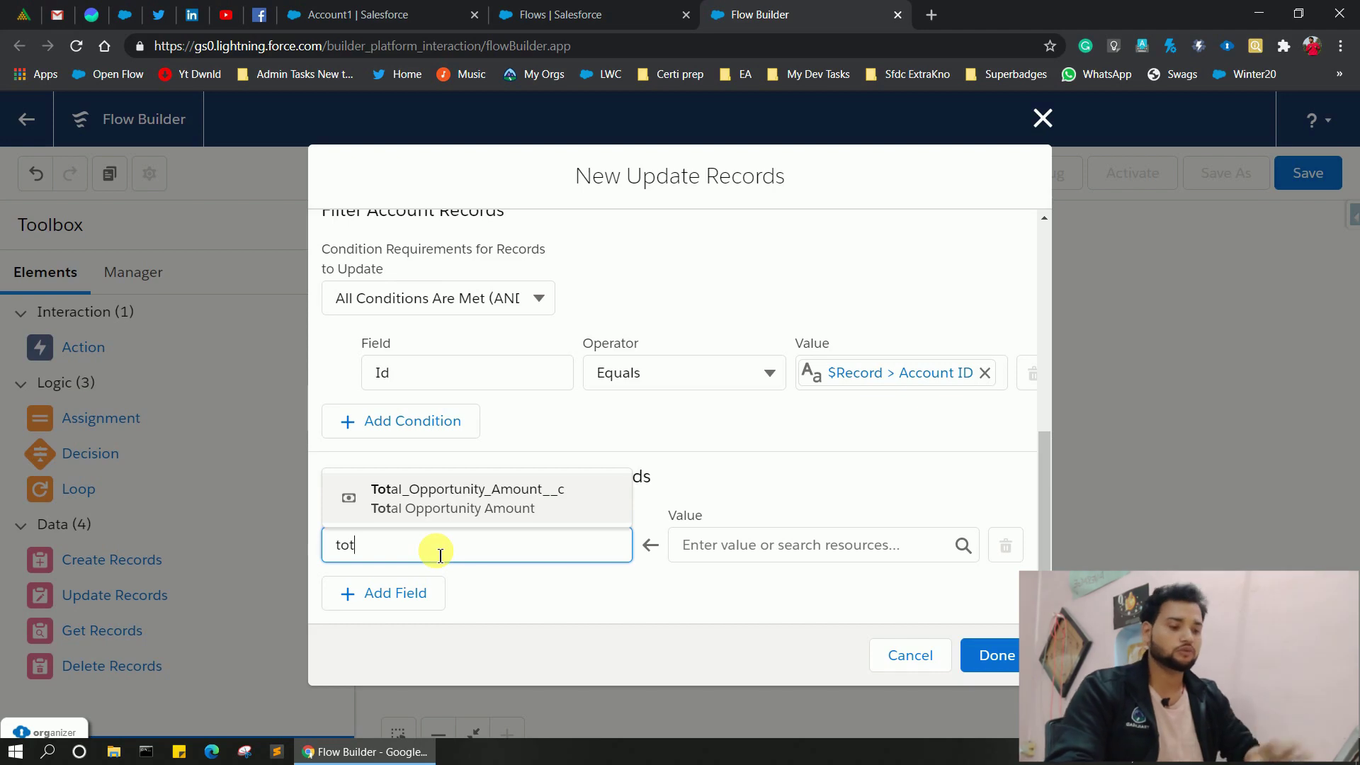
left_click(417, 506)
left_click(779, 560)
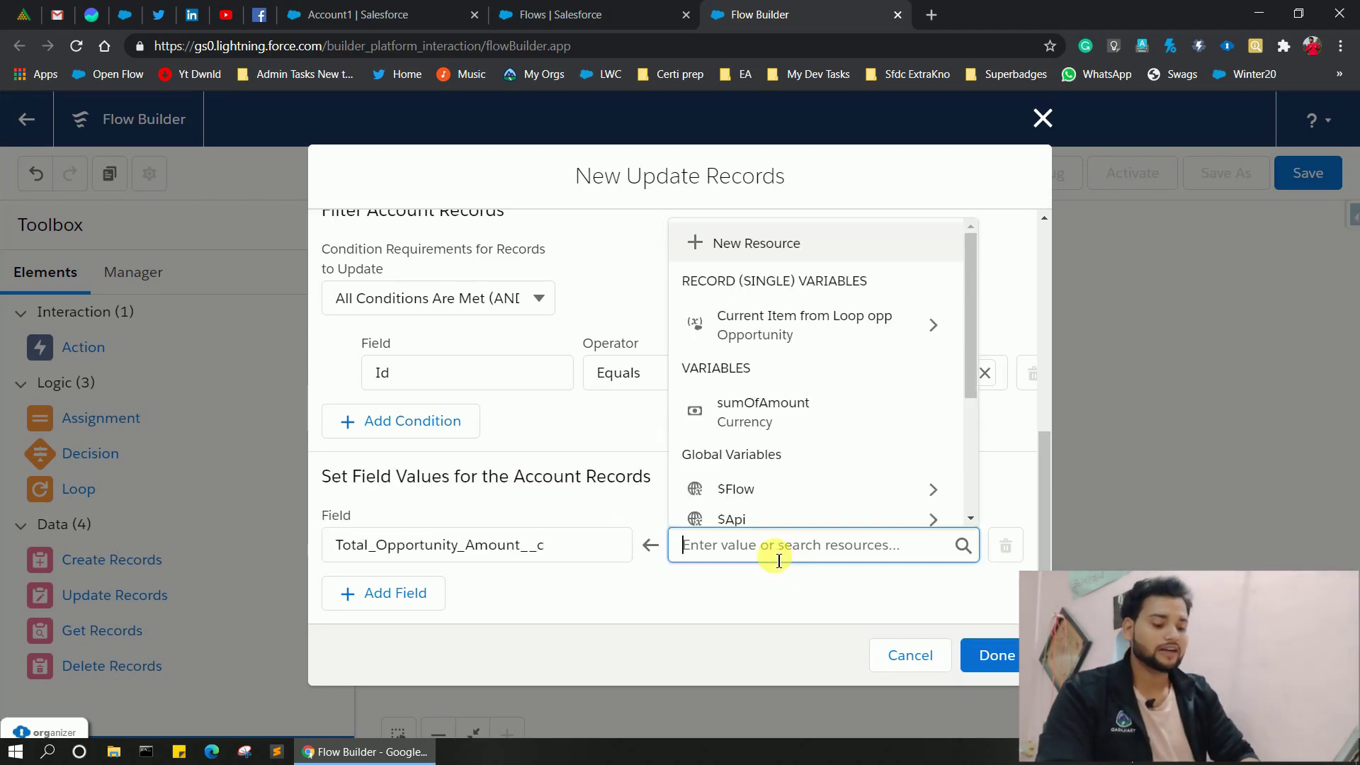
type("sum")
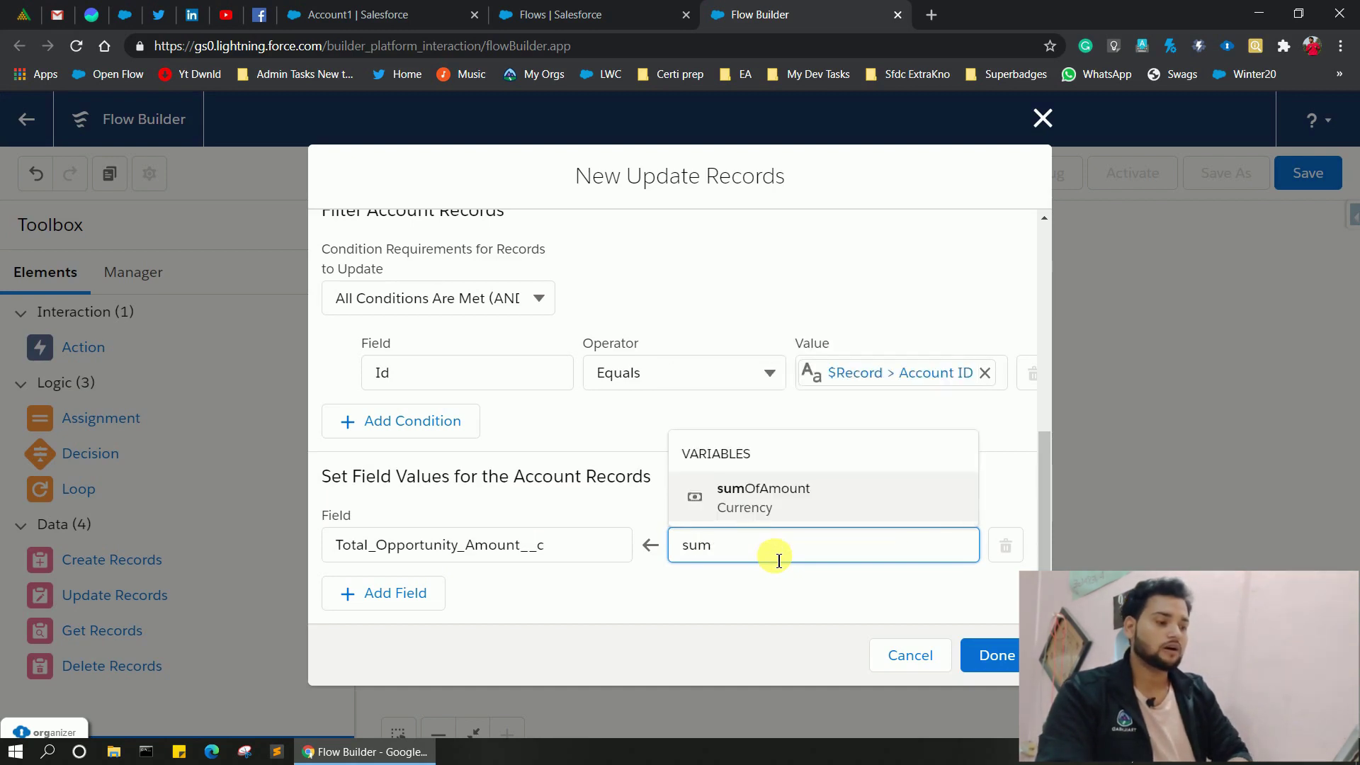
left_click(737, 505)
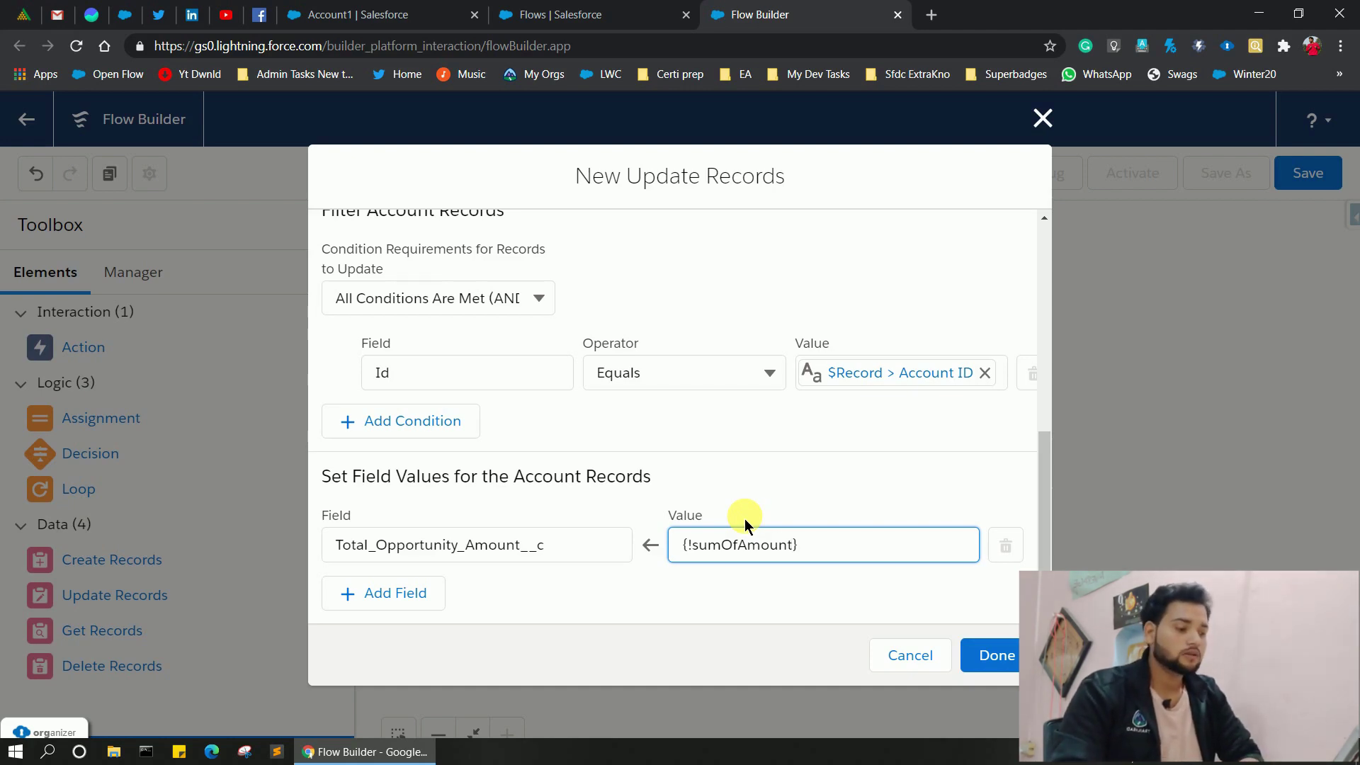
left_click(986, 656)
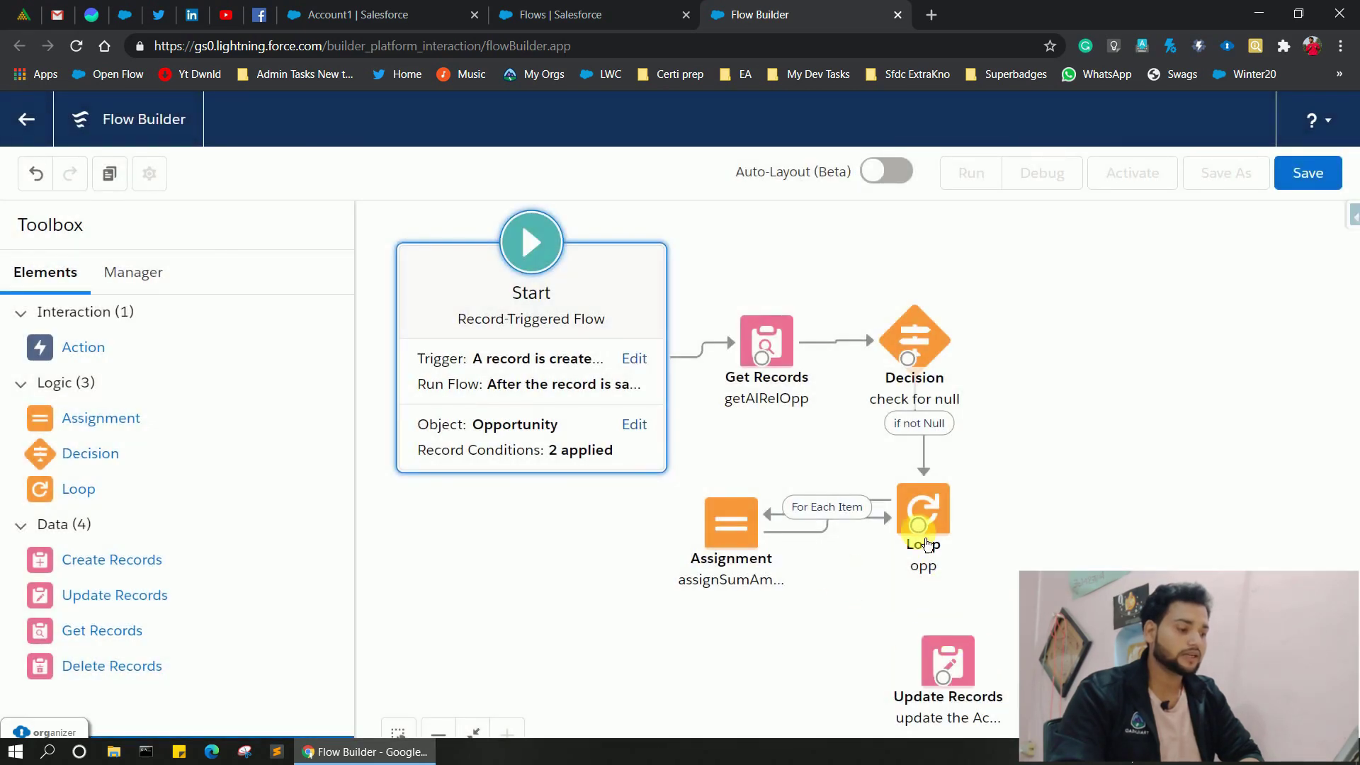
Connect the loop to the Update Records element for After Last Item and align that element directly beneath the loop.
left_click_drag(918, 525, 946, 679)
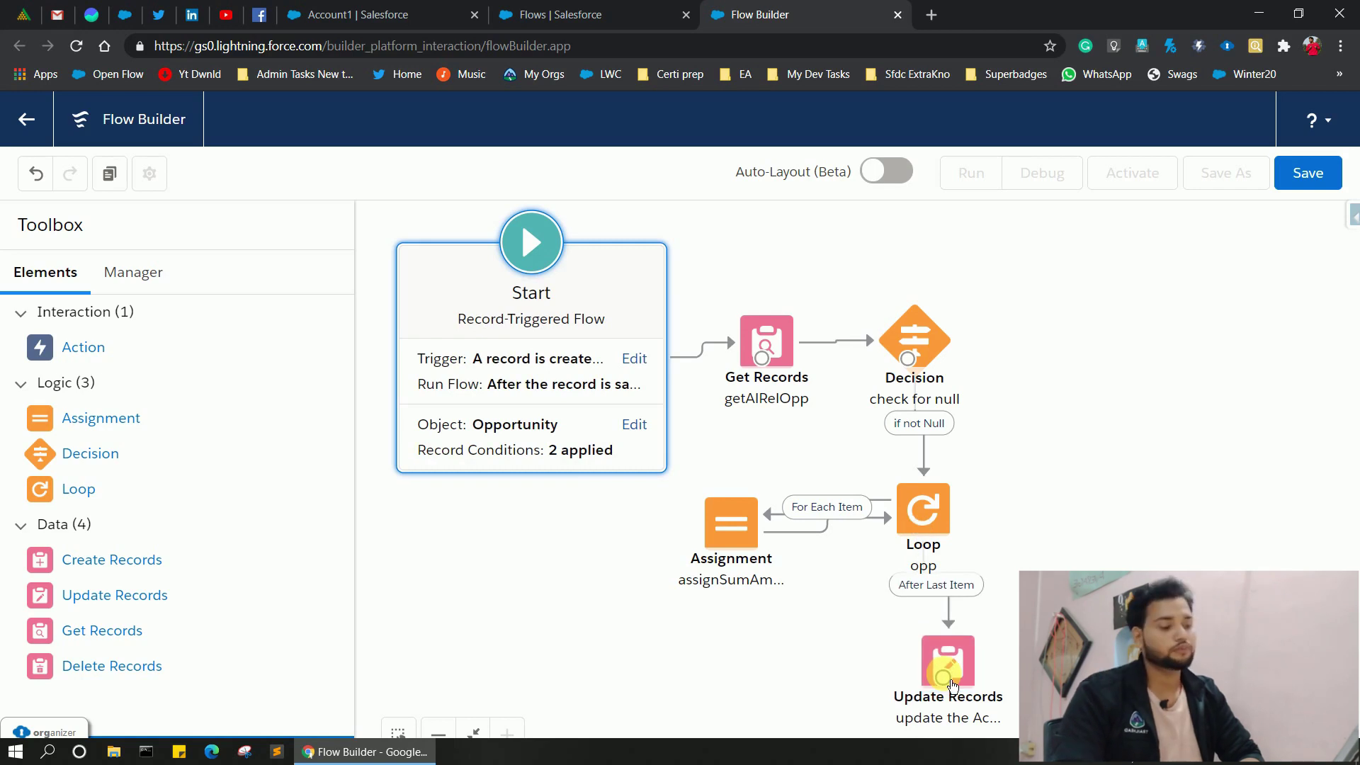
left_click_drag(945, 673, 921, 679)
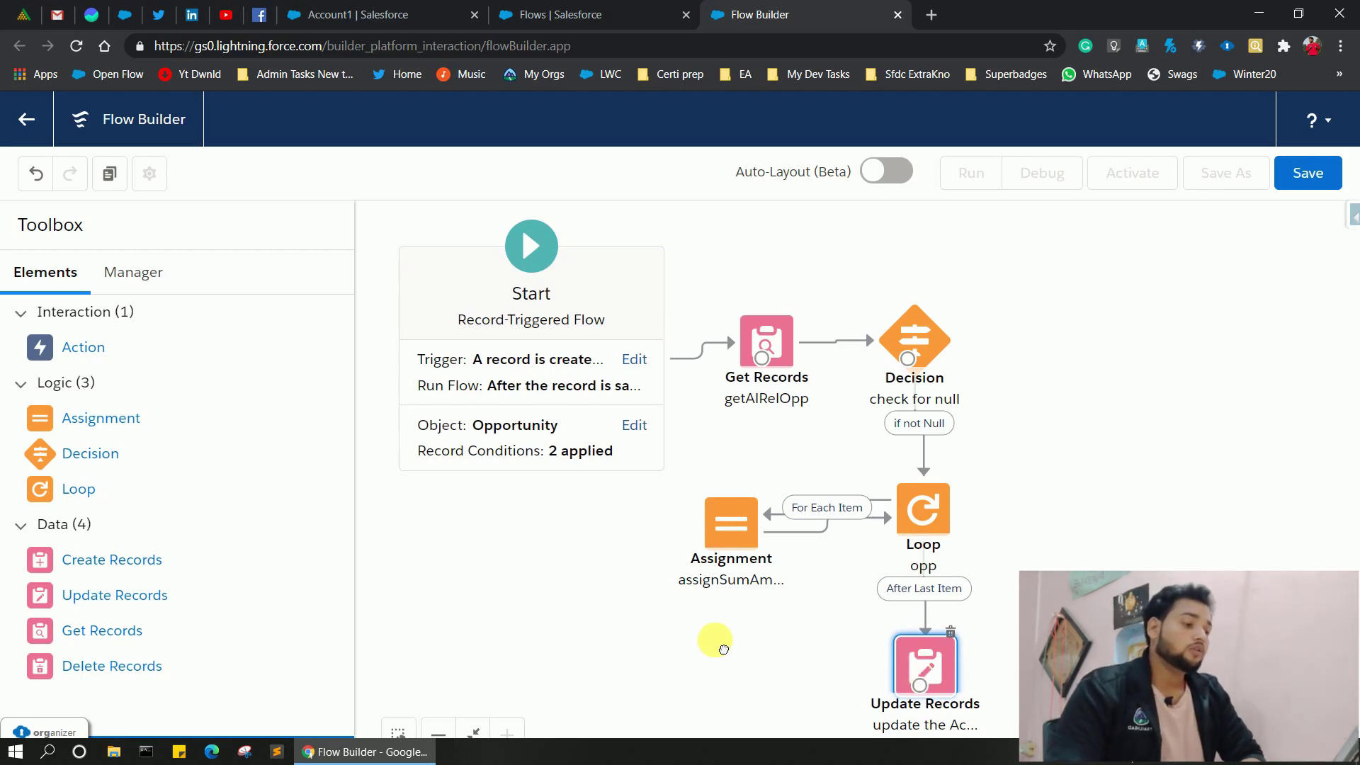
left_click(718, 644)
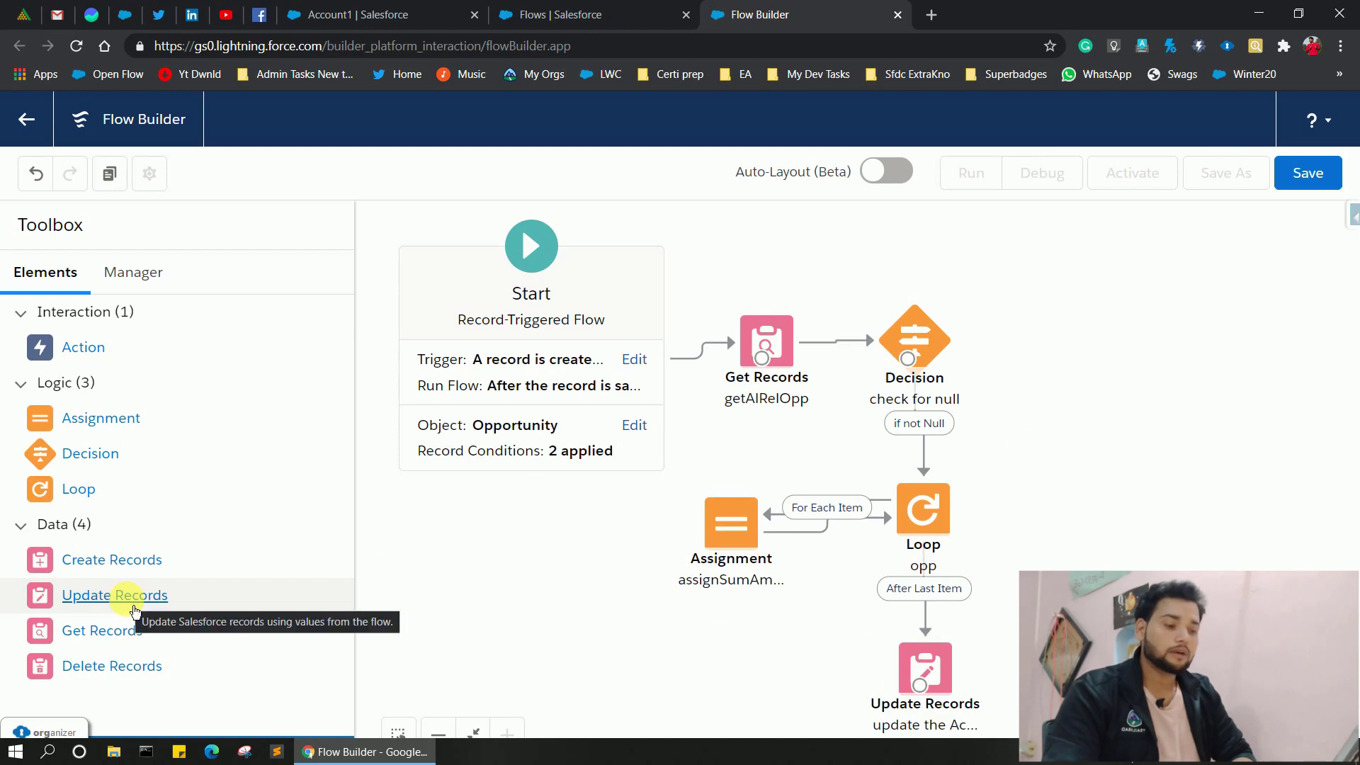
Add a second Update Records element beside the Decision, labelled "update Account field to 0" with API name update_Account_field_to_0.
left_click_drag(135, 611, 1072, 315)
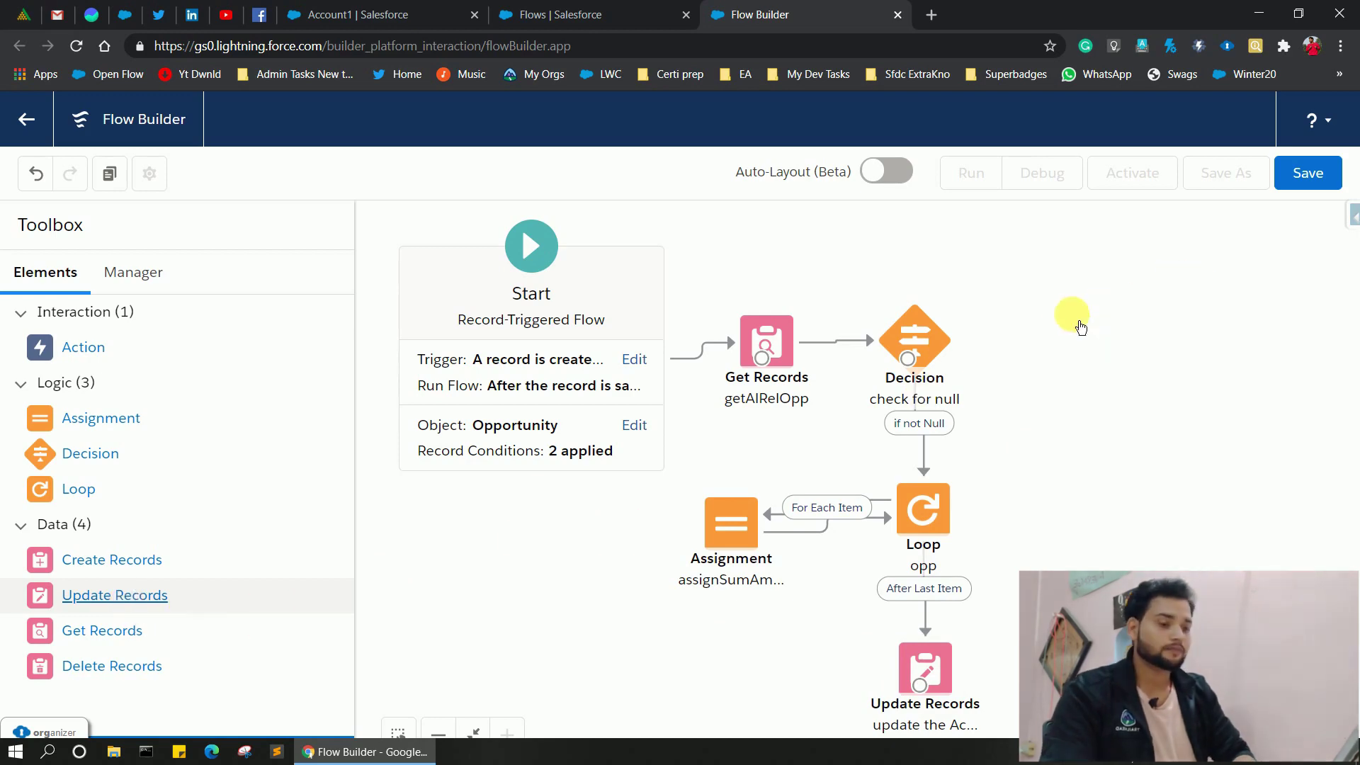
left_click(1071, 317)
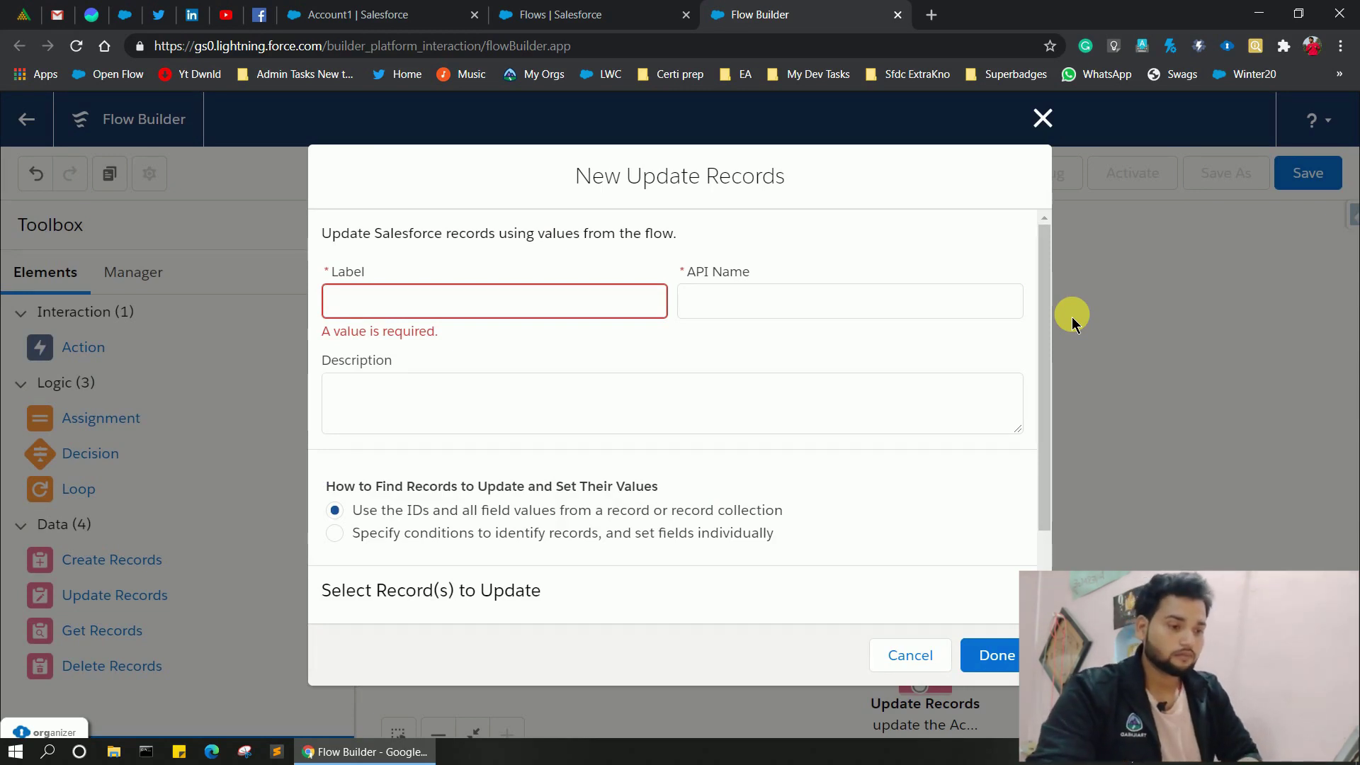
left_click(542, 312)
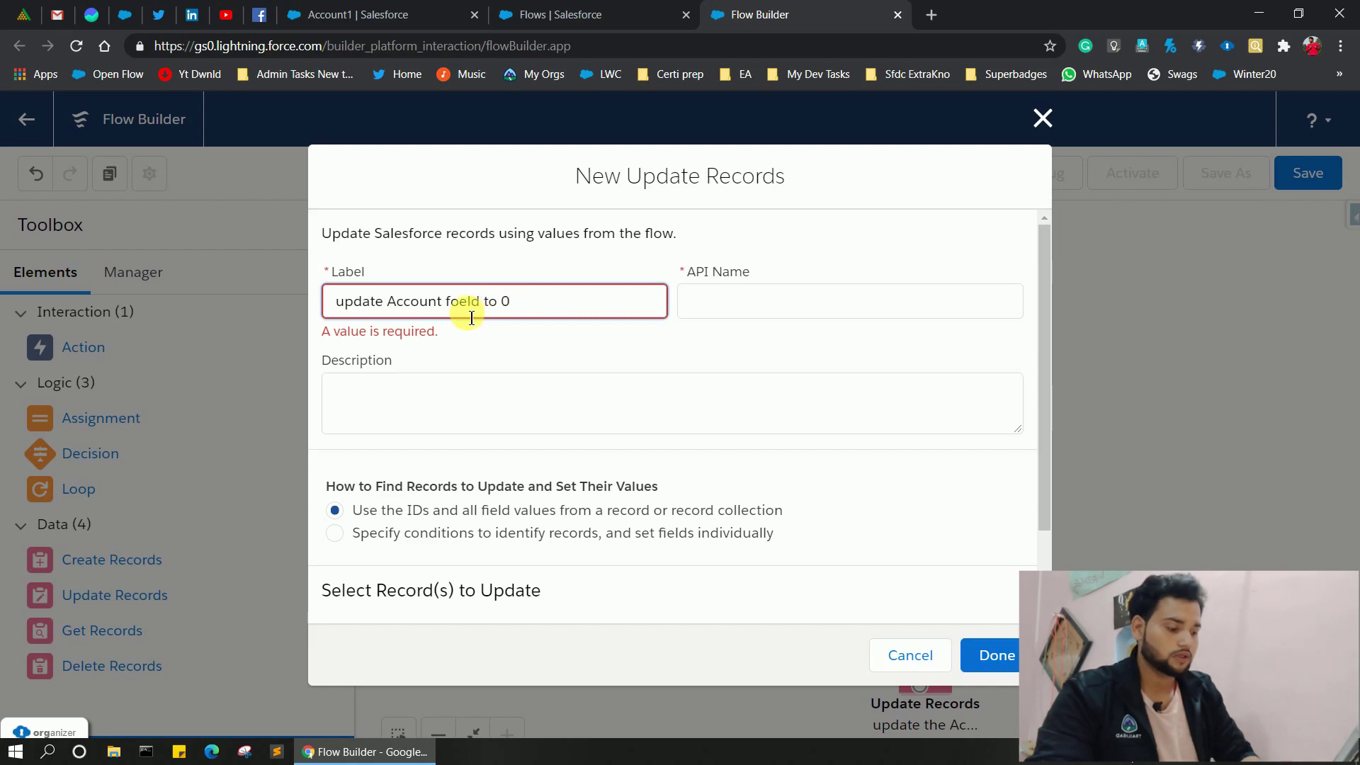
key("BackSpace")
type("i")
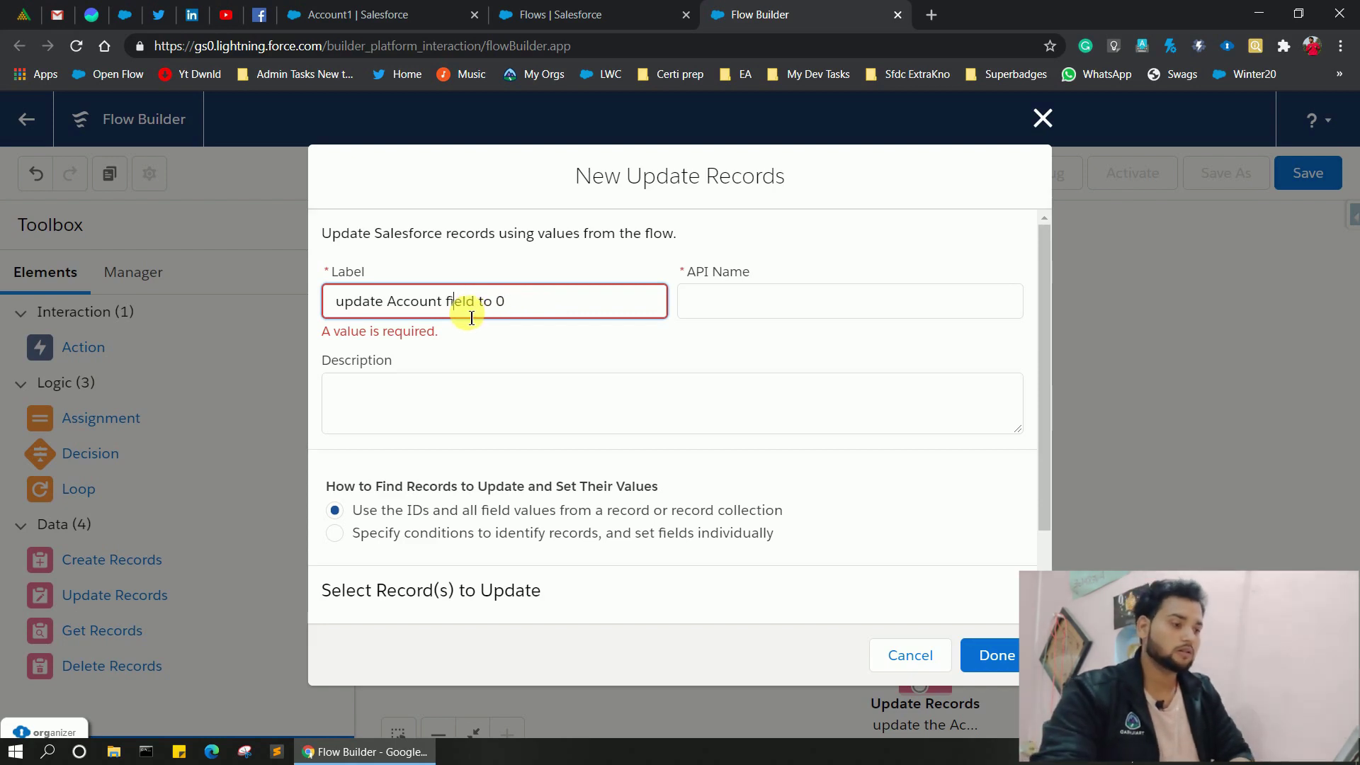
left_click(762, 308)
Make the second update element find records by specified conditions, with Account as its object.
scroll(762, 308, "down", 2)
left_click(416, 555)
left_click(849, 383)
double_click(378, 436)
left_click(335, 427)
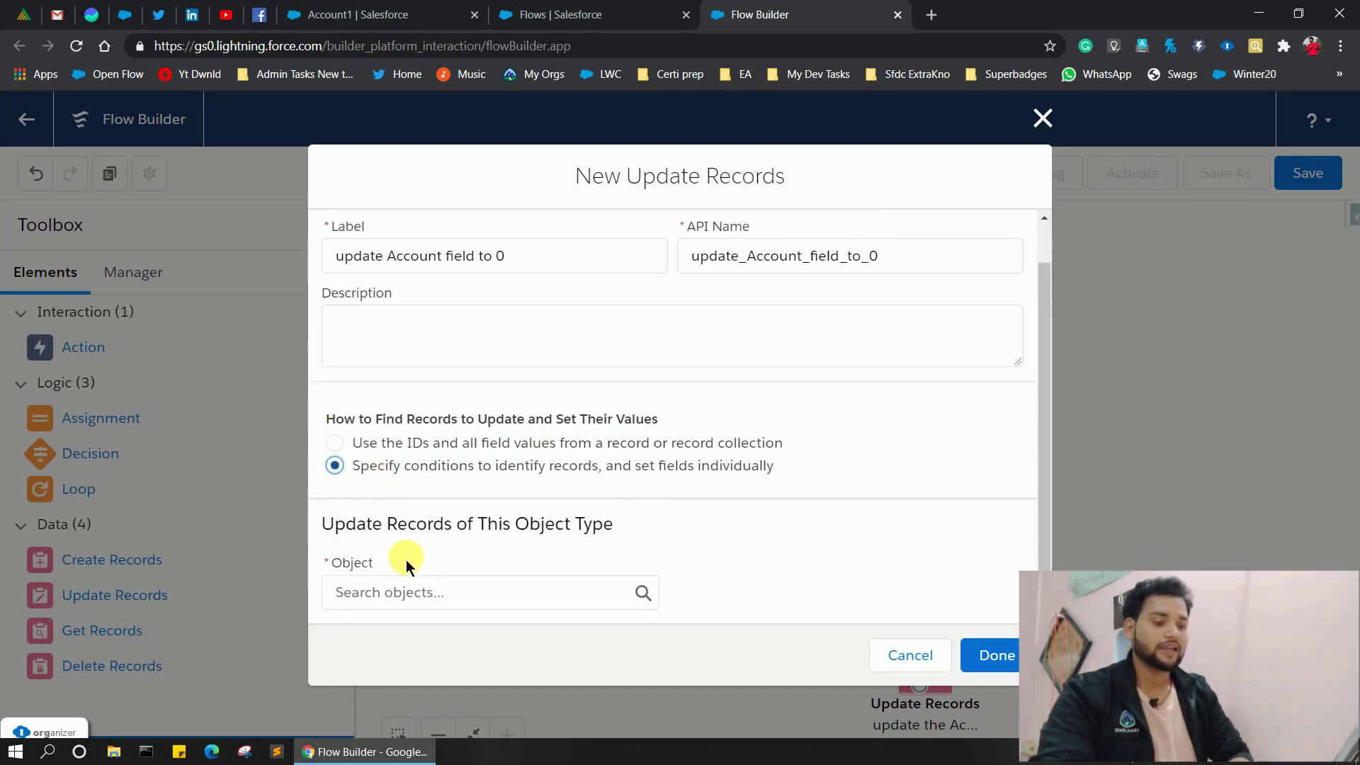
left_click(367, 593)
type("A")
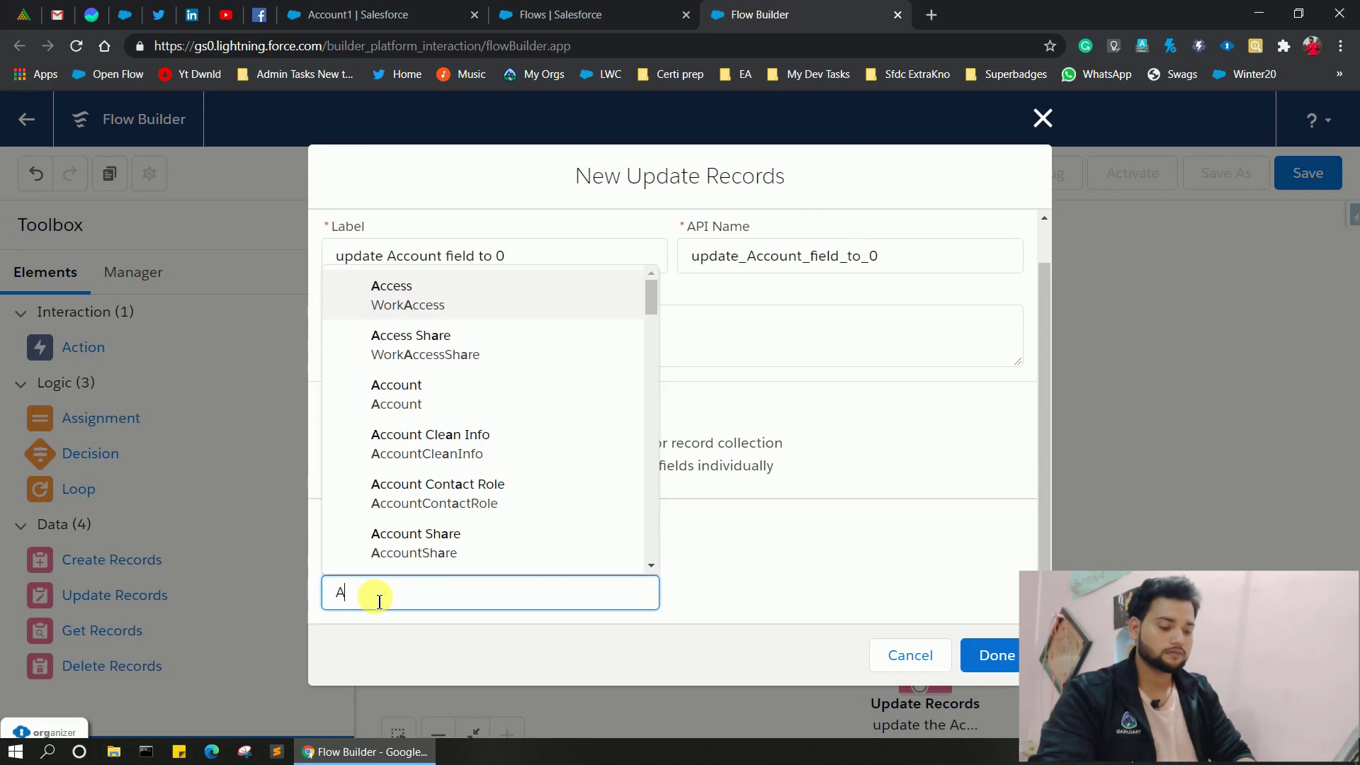
type("ccount")
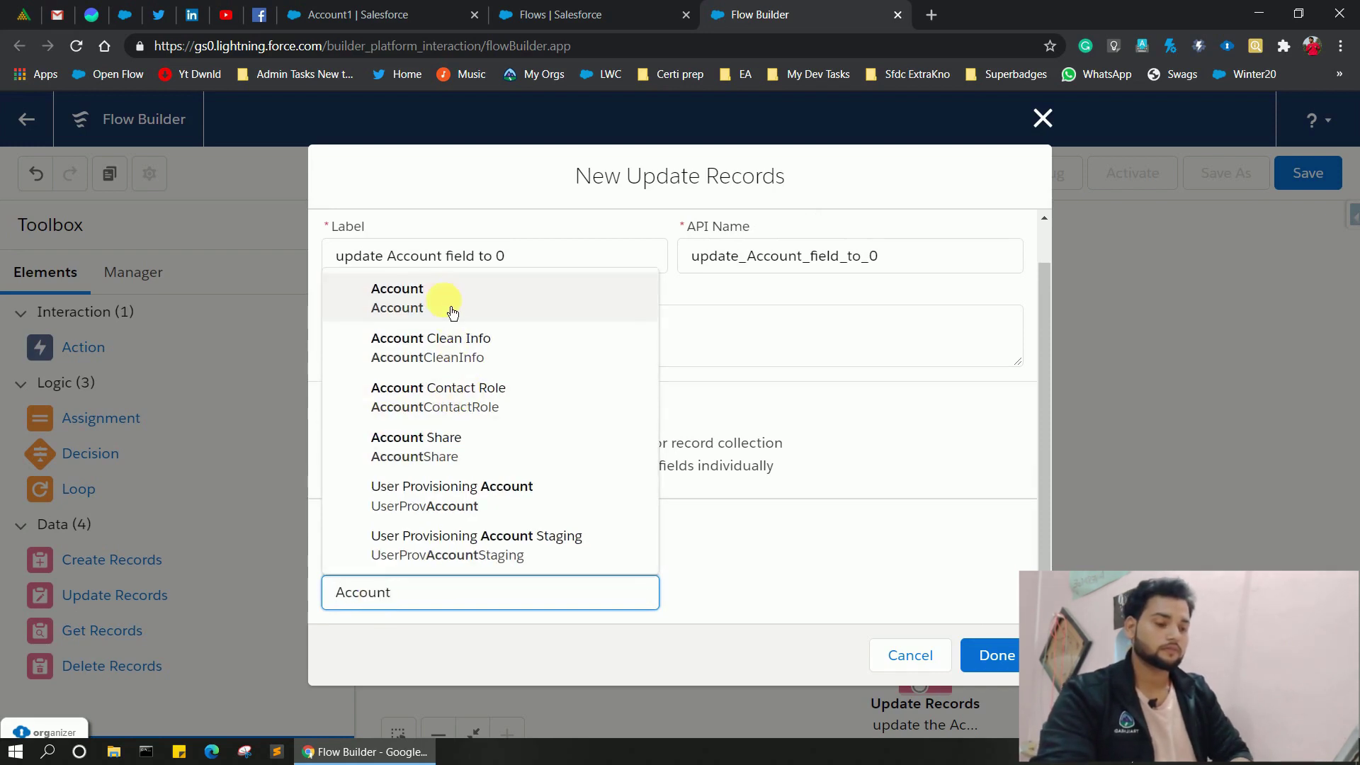
left_click(448, 308)
Add the filter condition Id Equals {!$Record.AccountId} to the second update element.
scroll(638, 461, "down", 5)
left_click(426, 474)
type("id")
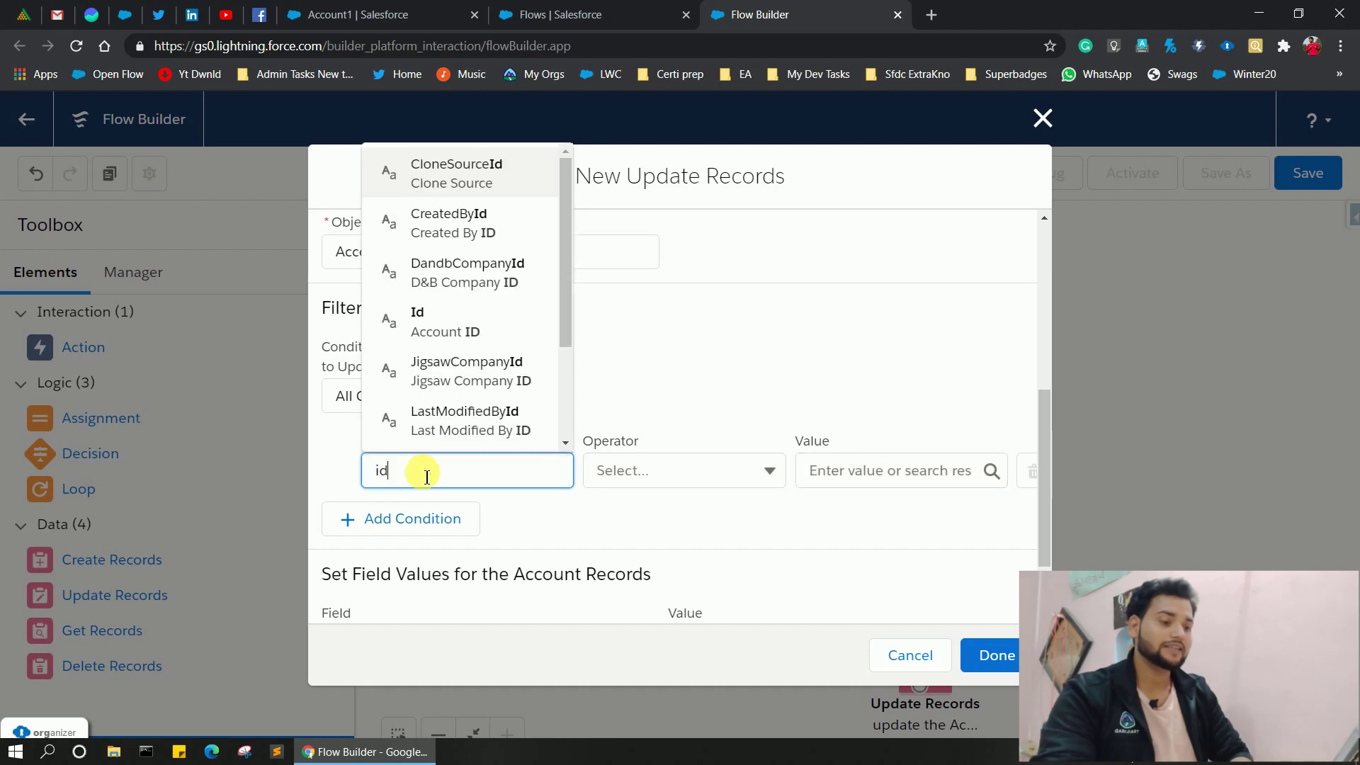
left_click(414, 323)
left_click(880, 471)
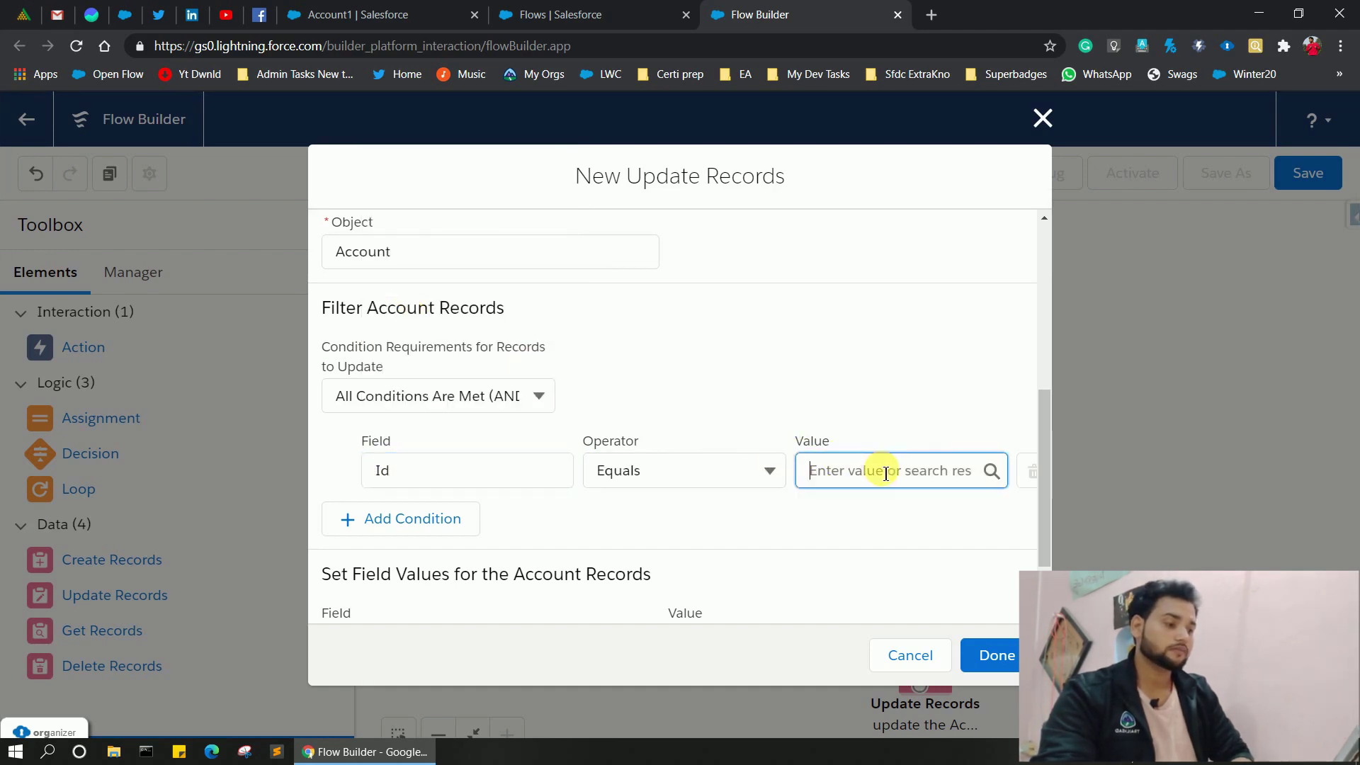
type("rec")
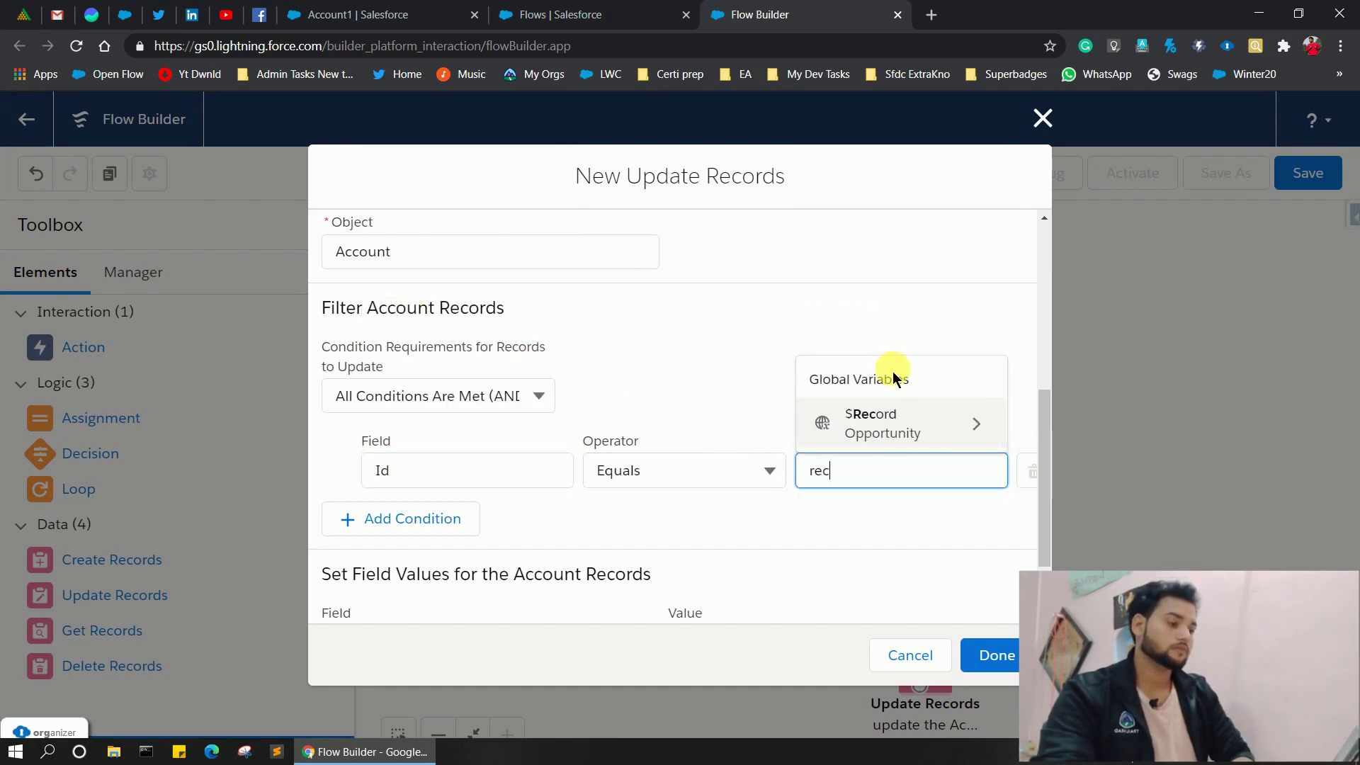
left_click(890, 445)
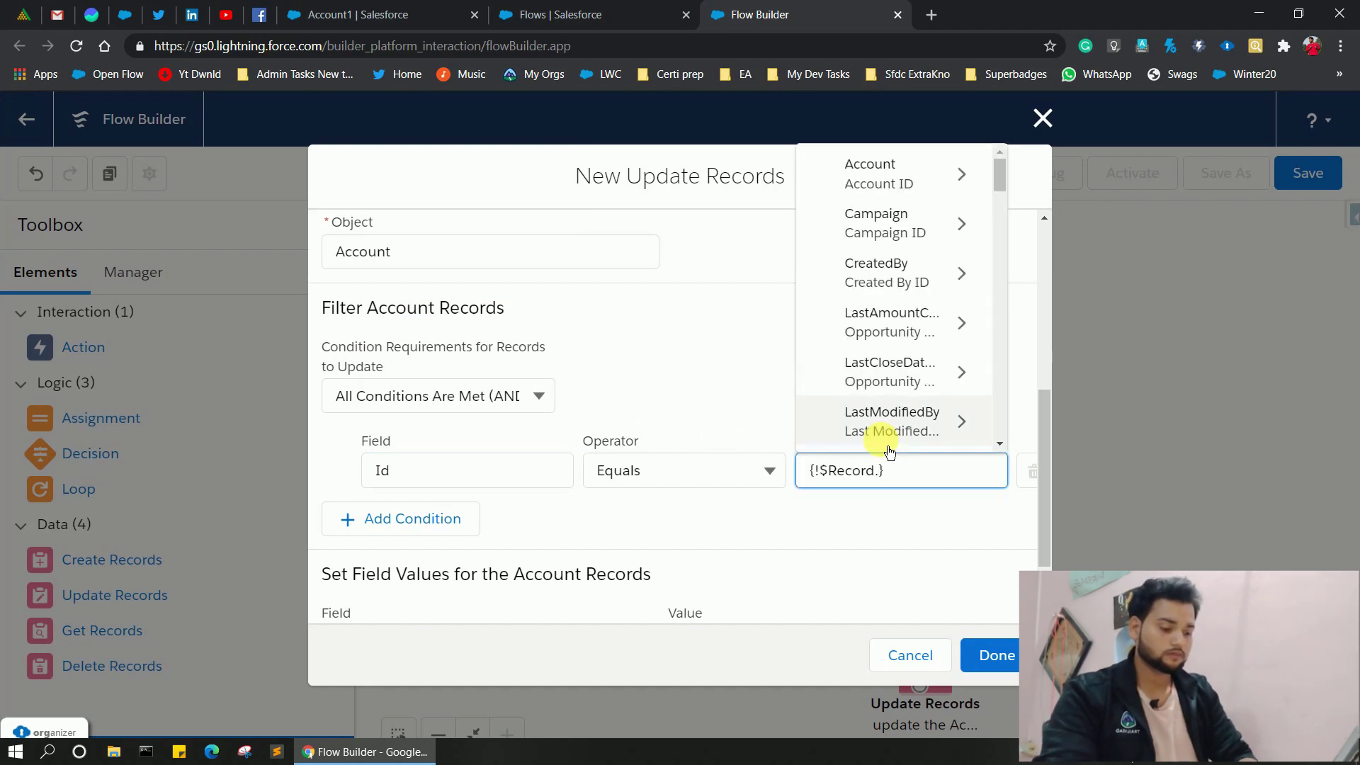
type("account")
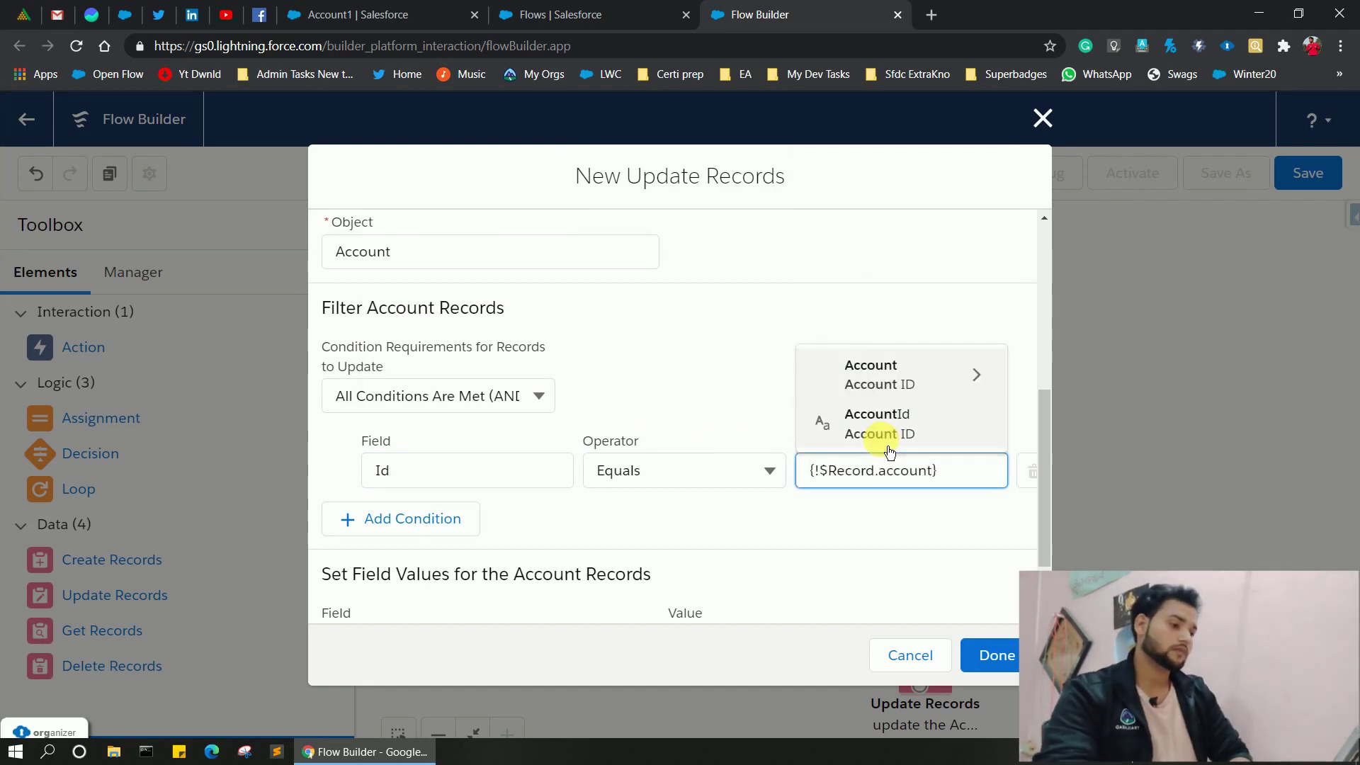
left_click(860, 419)
left_click(891, 508)
Set Total_Opportunity_Amount__c to 0 in the second update element and connect the Decision's Default Outcome to that element.
scroll(891, 508, "down", 2)
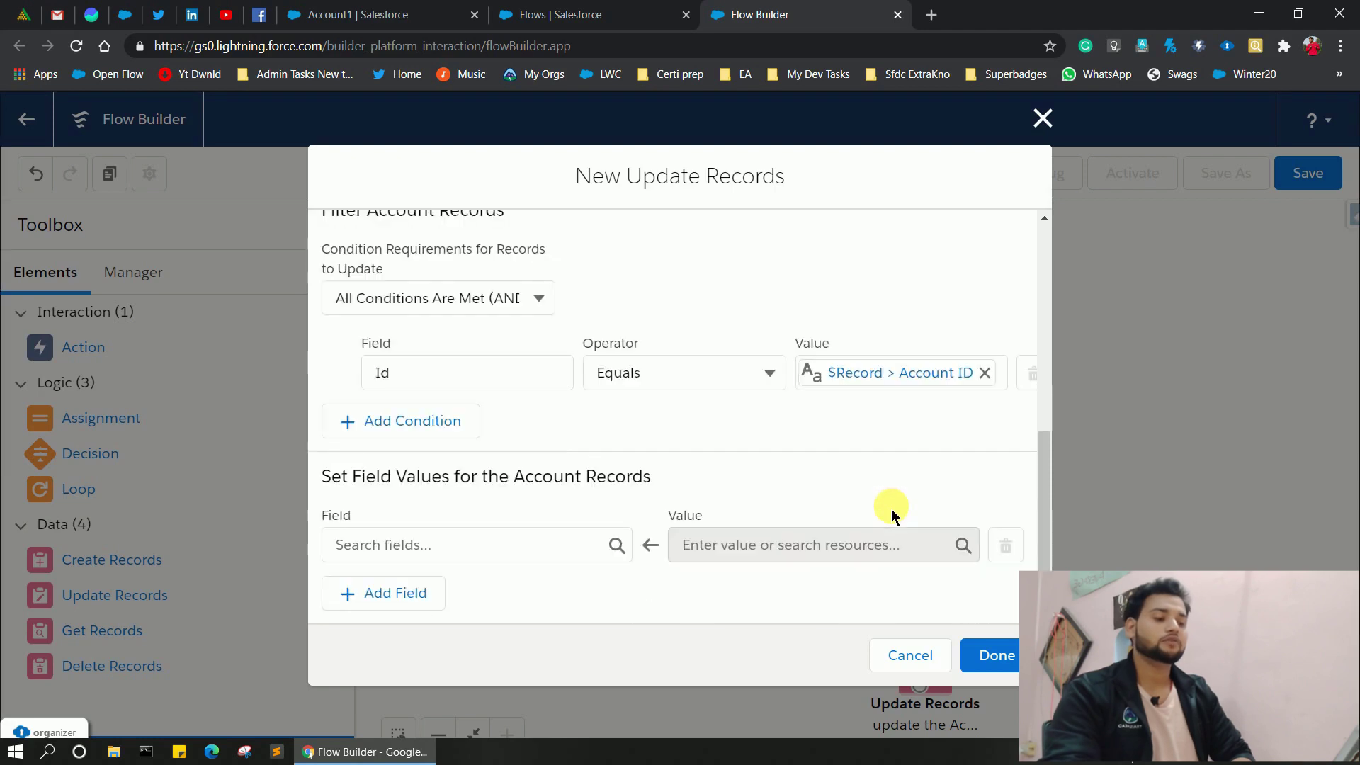
left_click(486, 564)
type("tot")
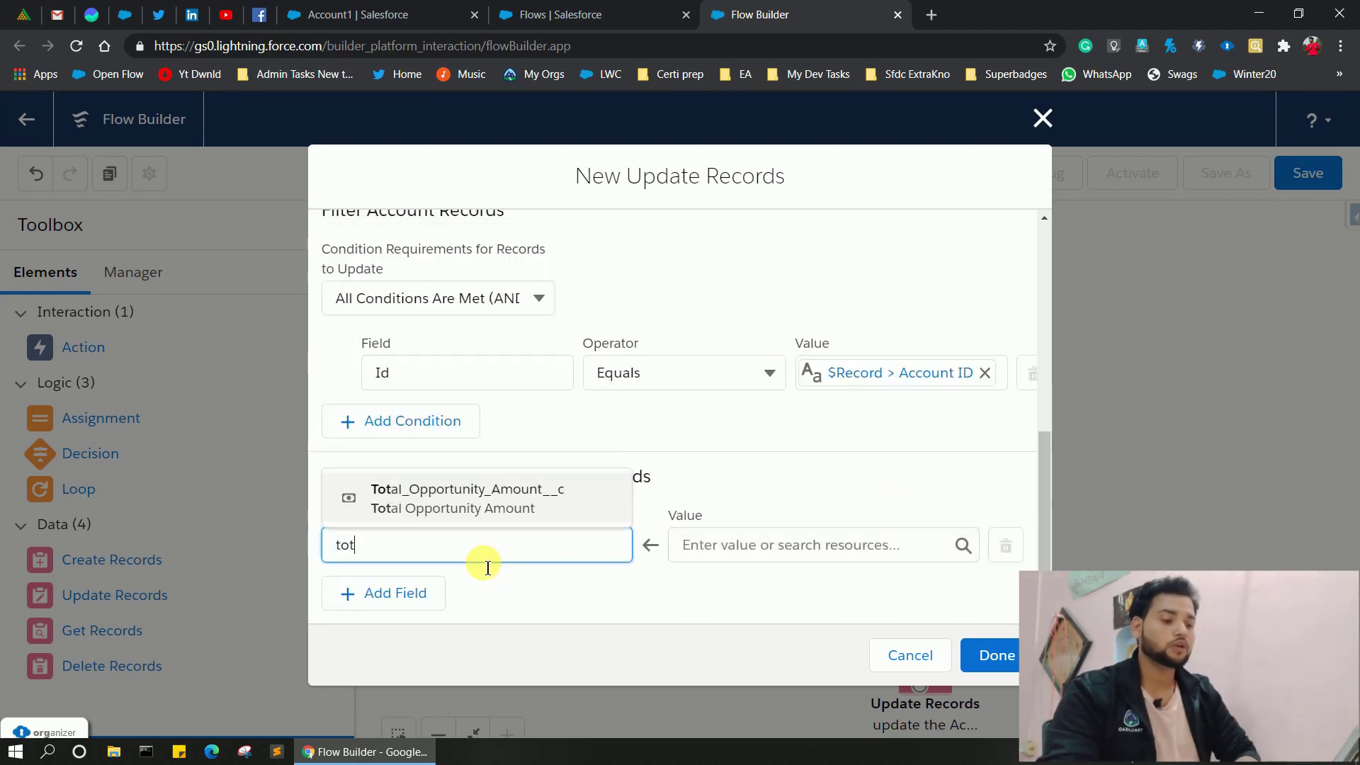
left_click(418, 497)
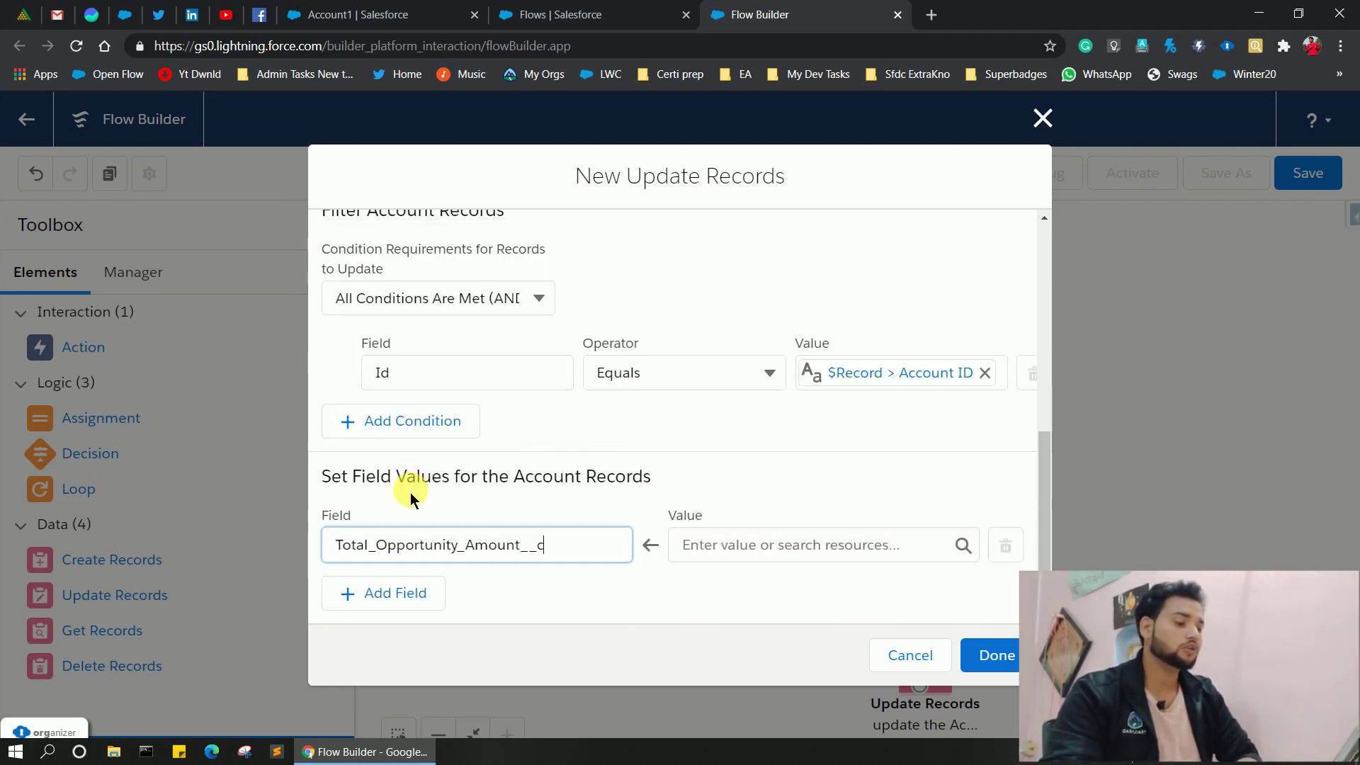
left_click(737, 556)
type("0")
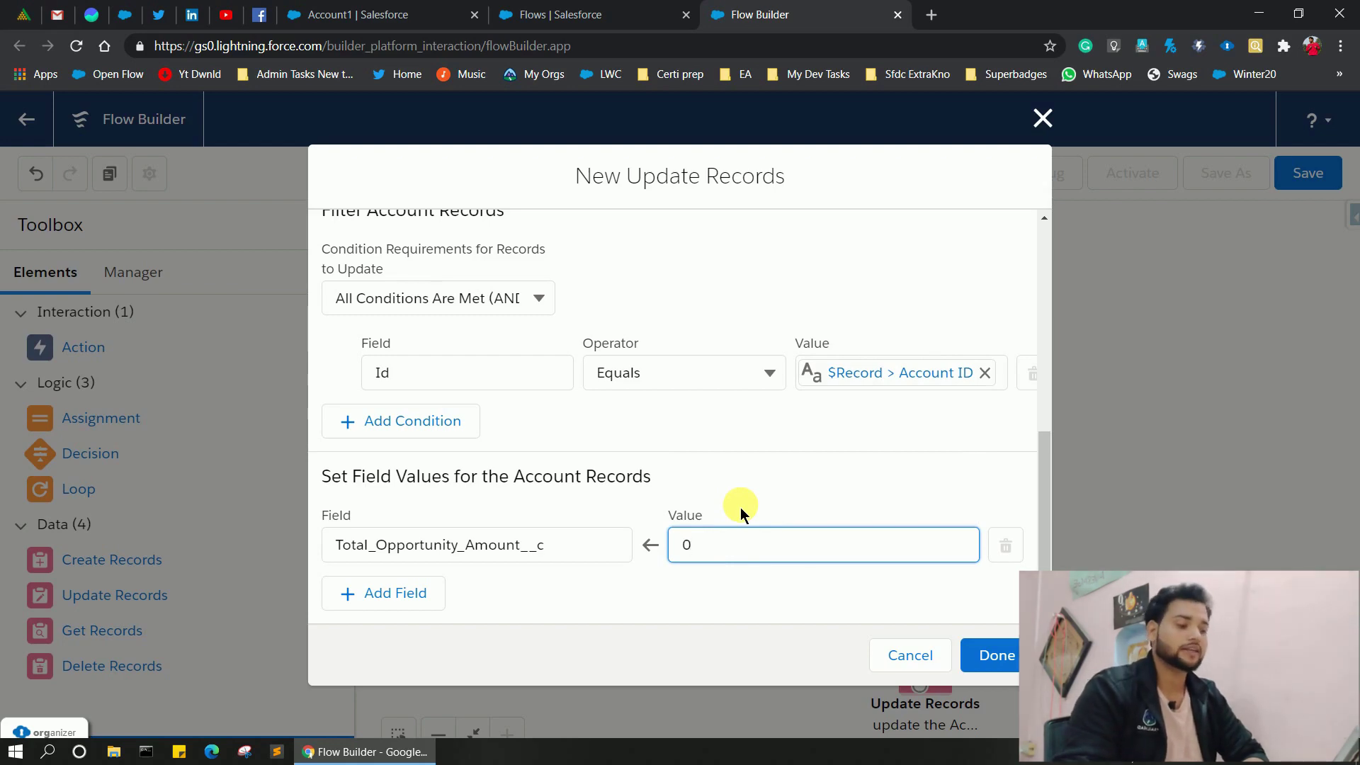
left_click(992, 655)
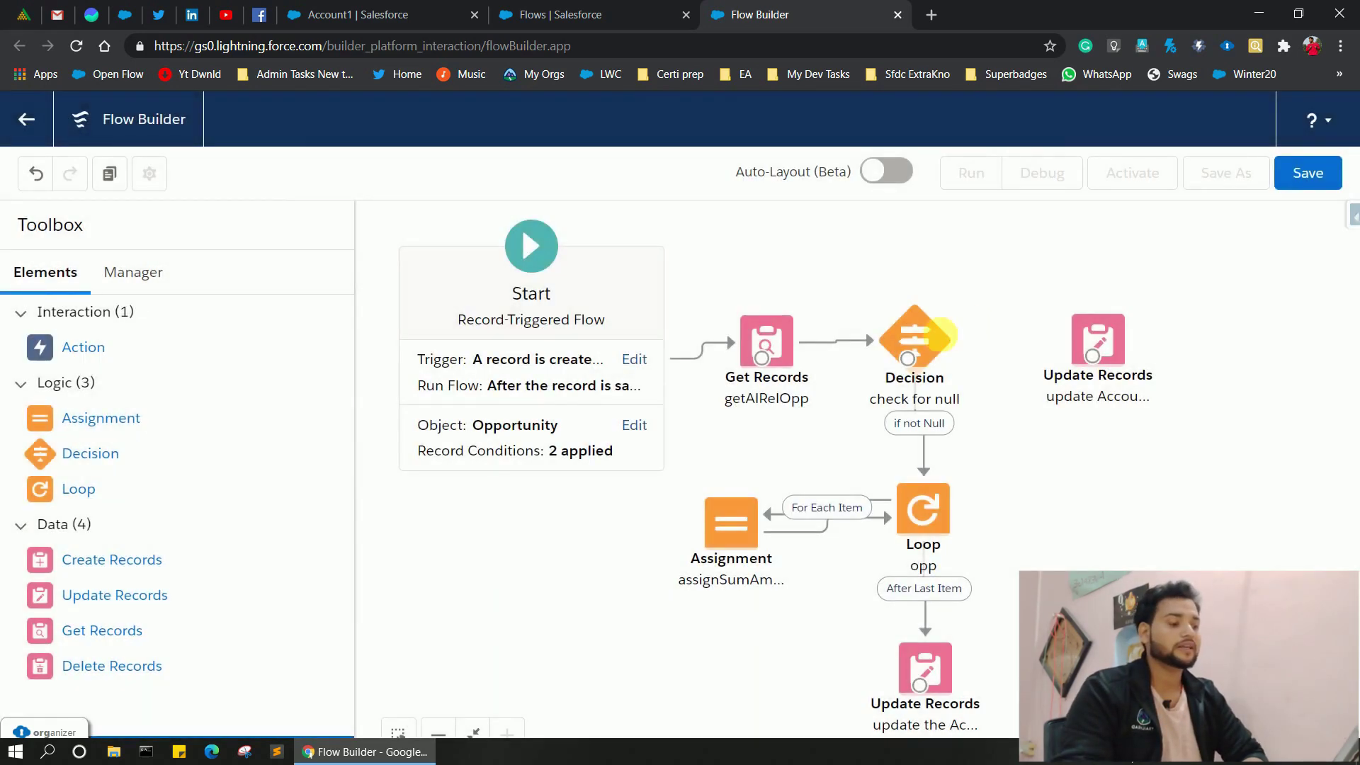
left_click_drag(908, 357, 1210, 336)
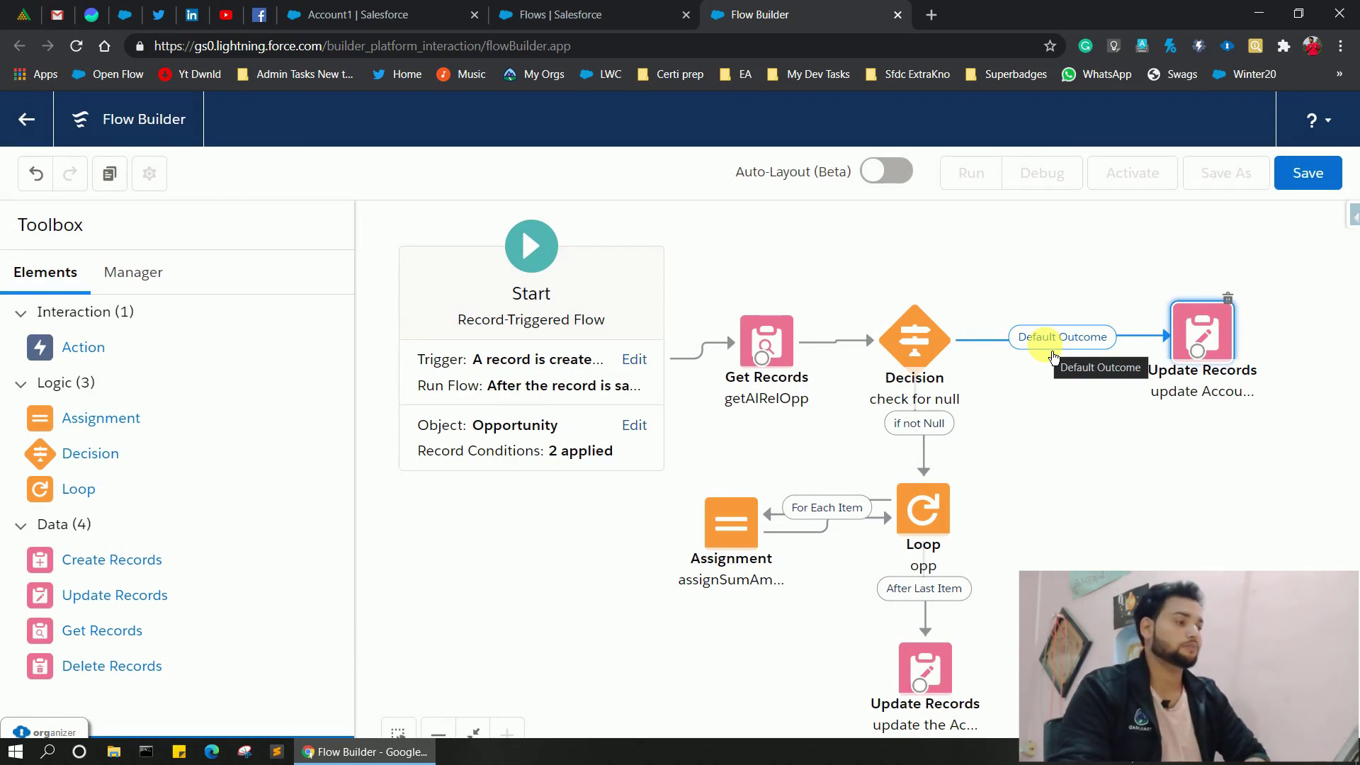
Save the flow with the label "rollup create and edit" and activate it.
left_click(1291, 172)
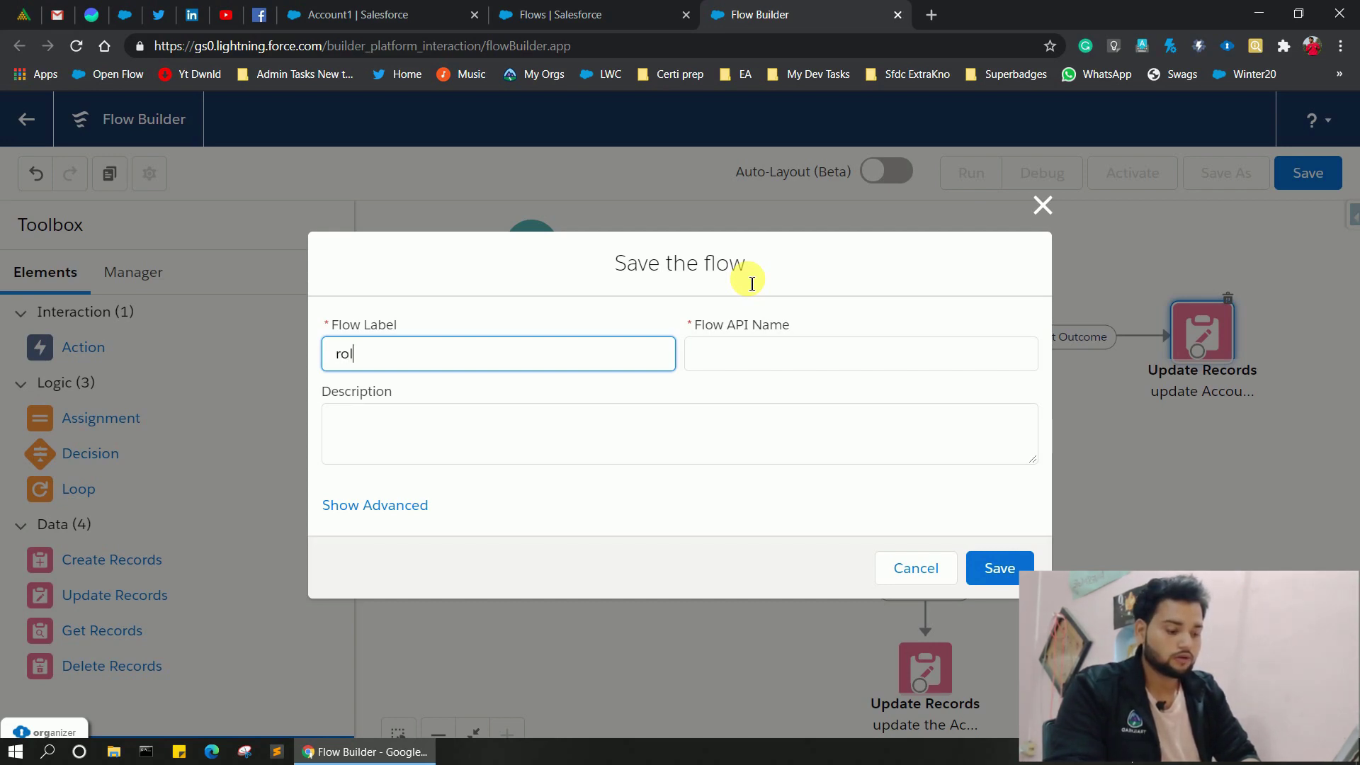
type("p create and")
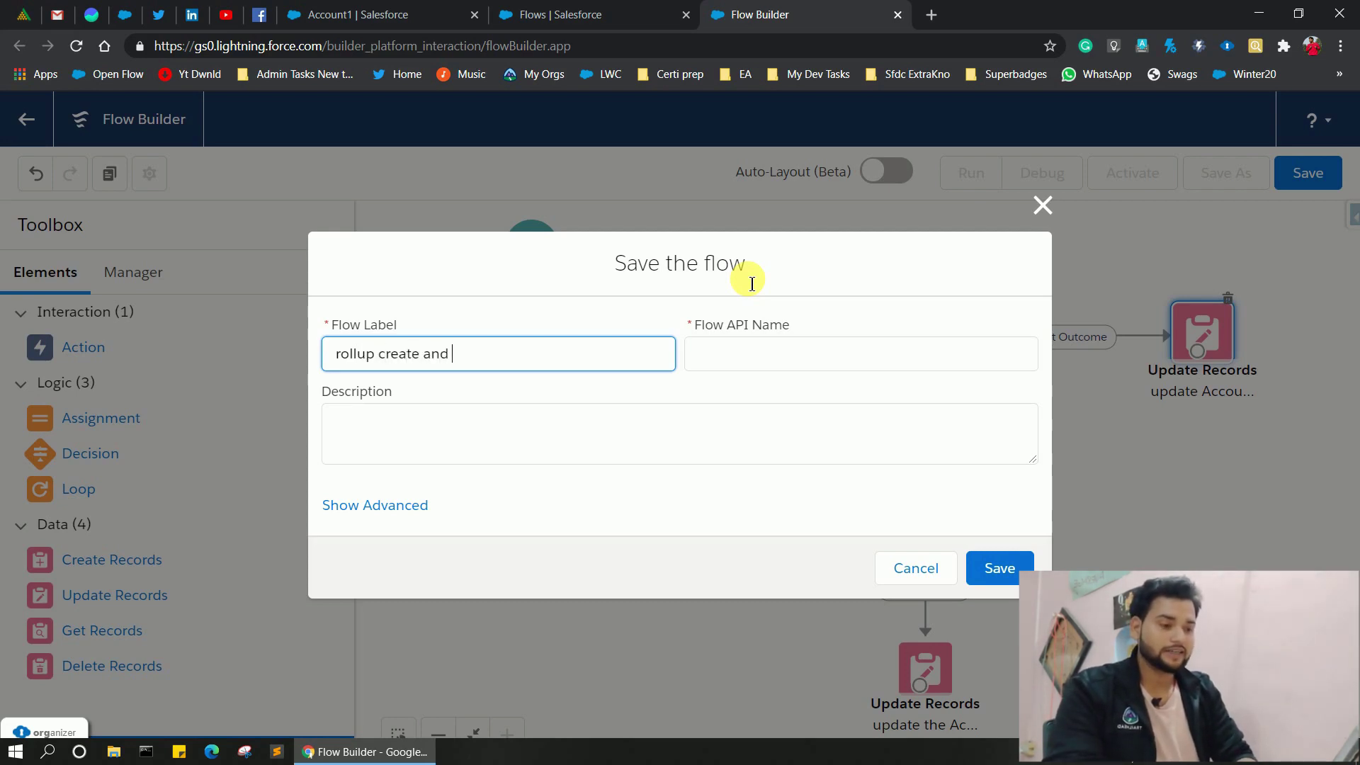
type(" edit")
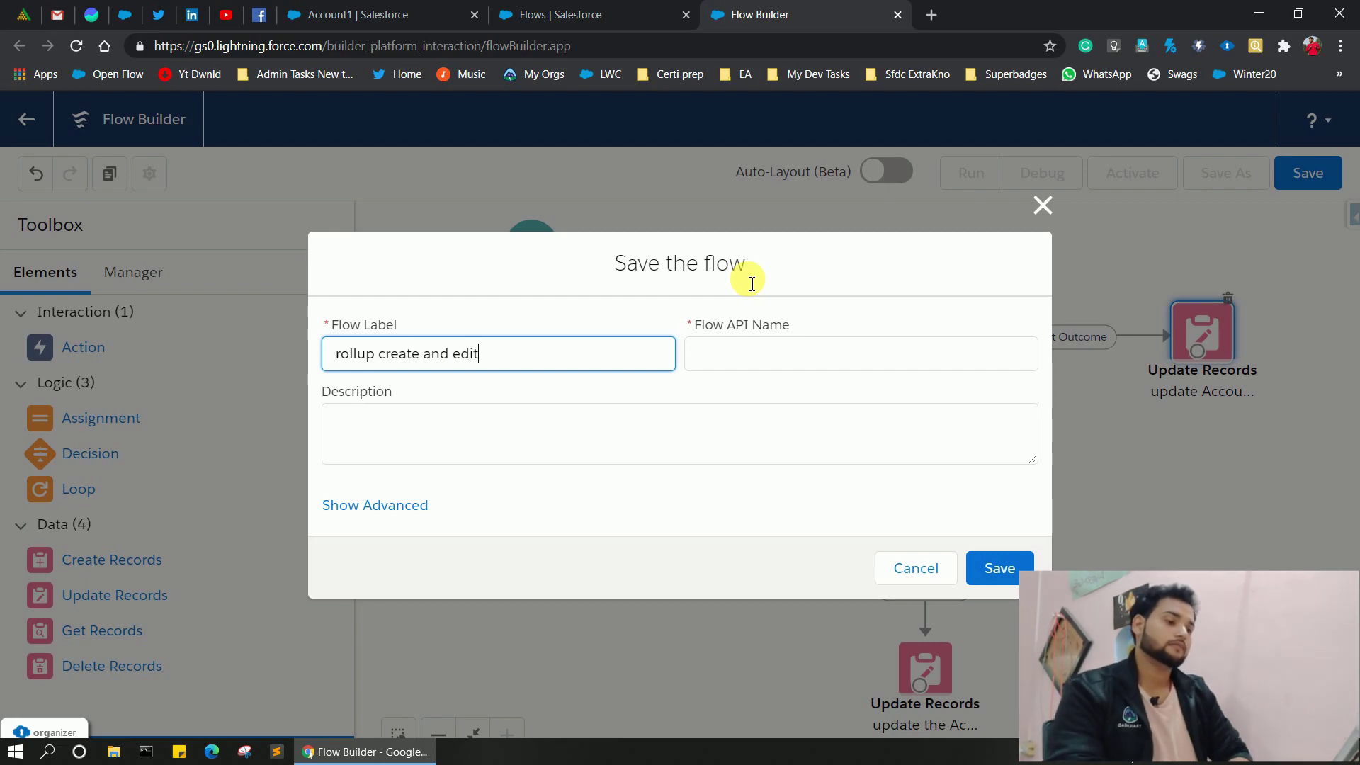
left_click(744, 352)
left_click(993, 573)
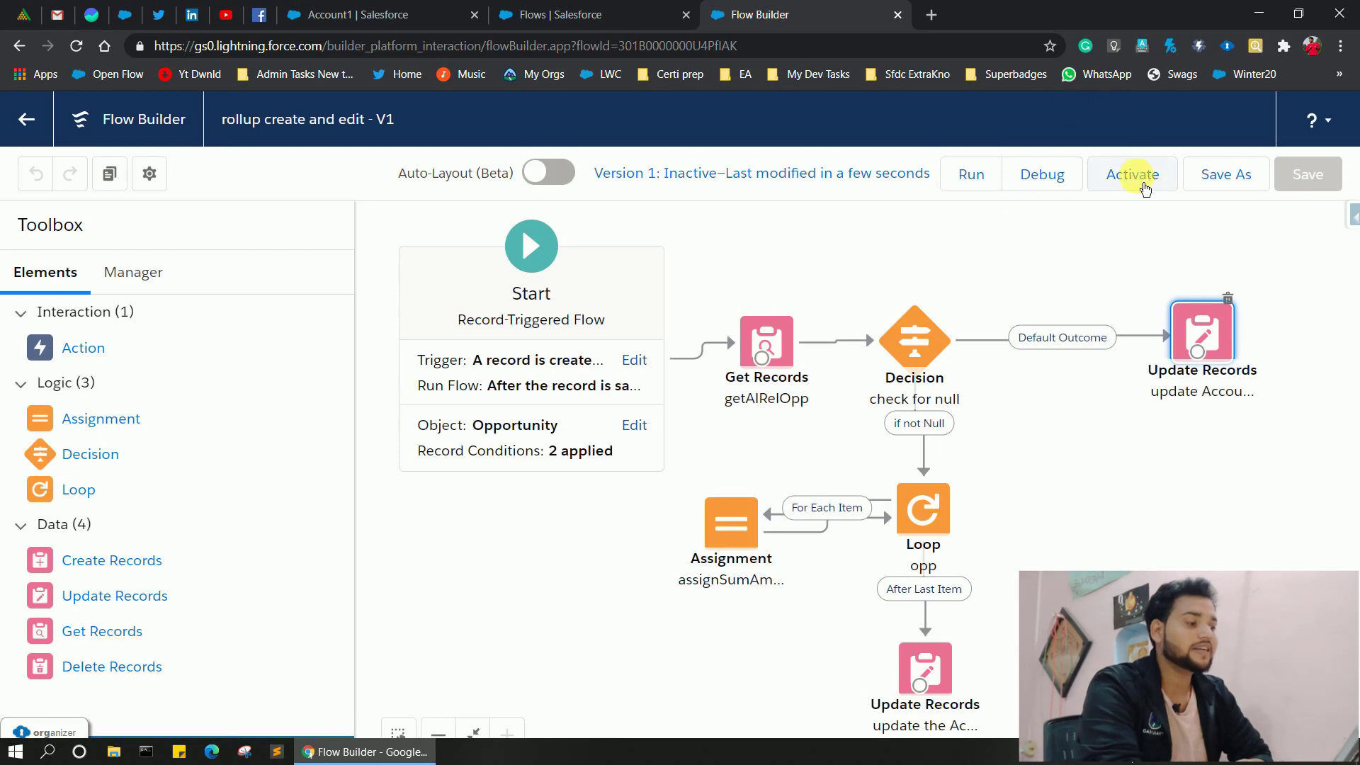
left_click(1134, 178)
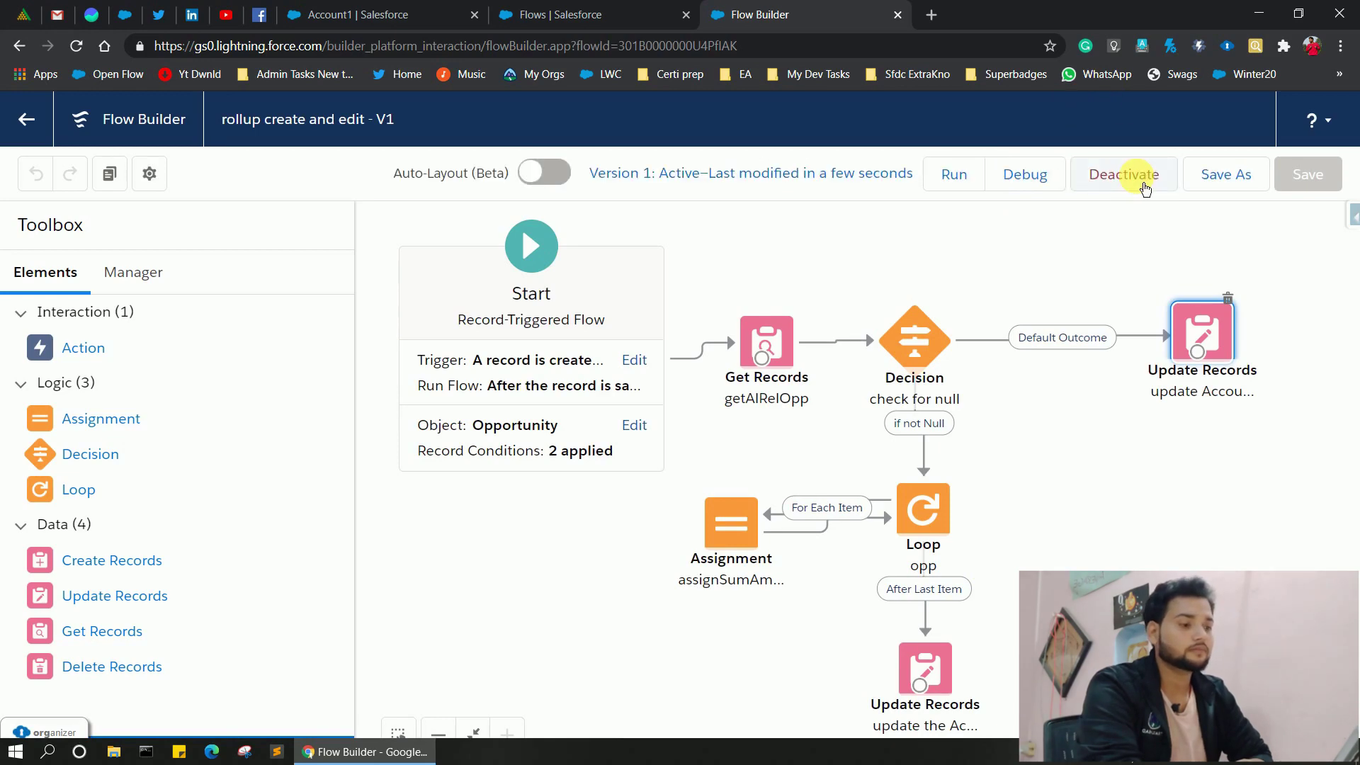
Switch to the Salesforce account page, reopen Account1 from the accounts list and review its related opportunities.
left_click(327, 12)
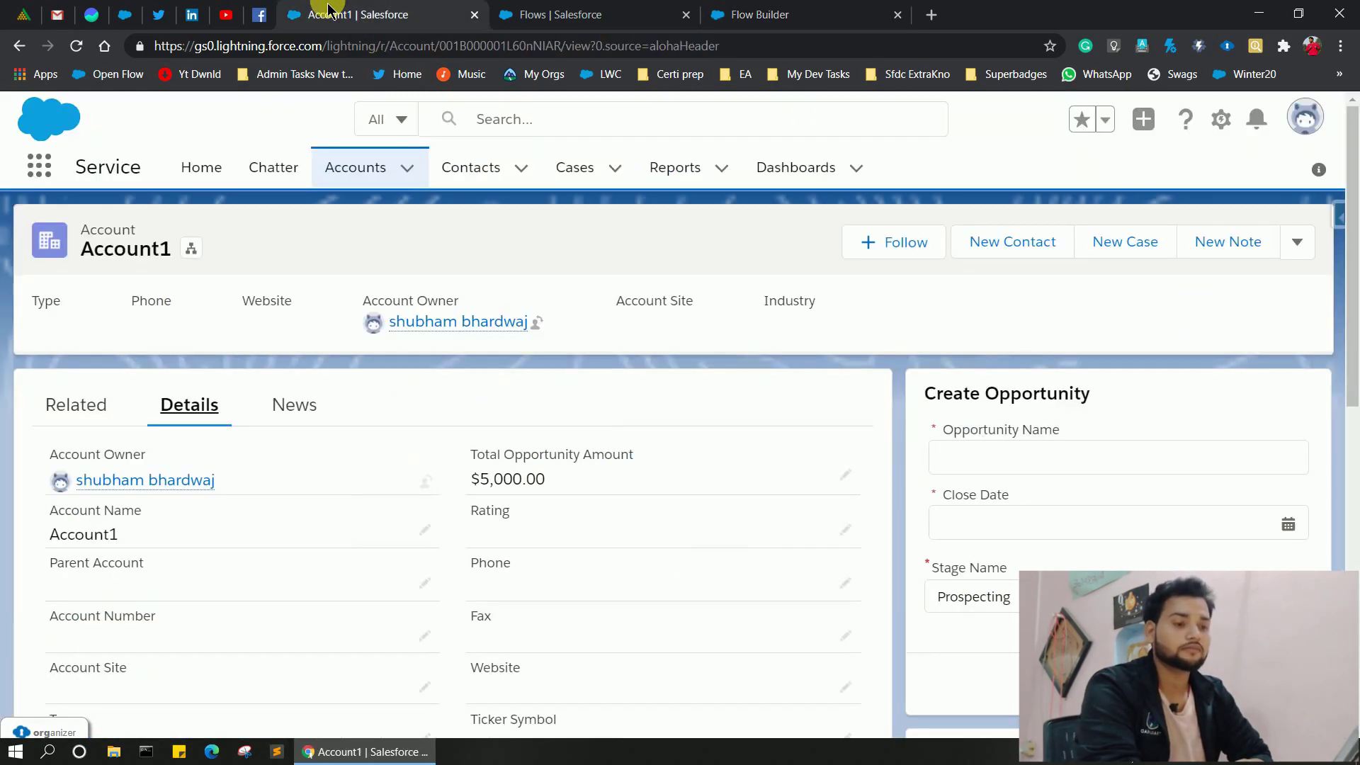
left_click(356, 168)
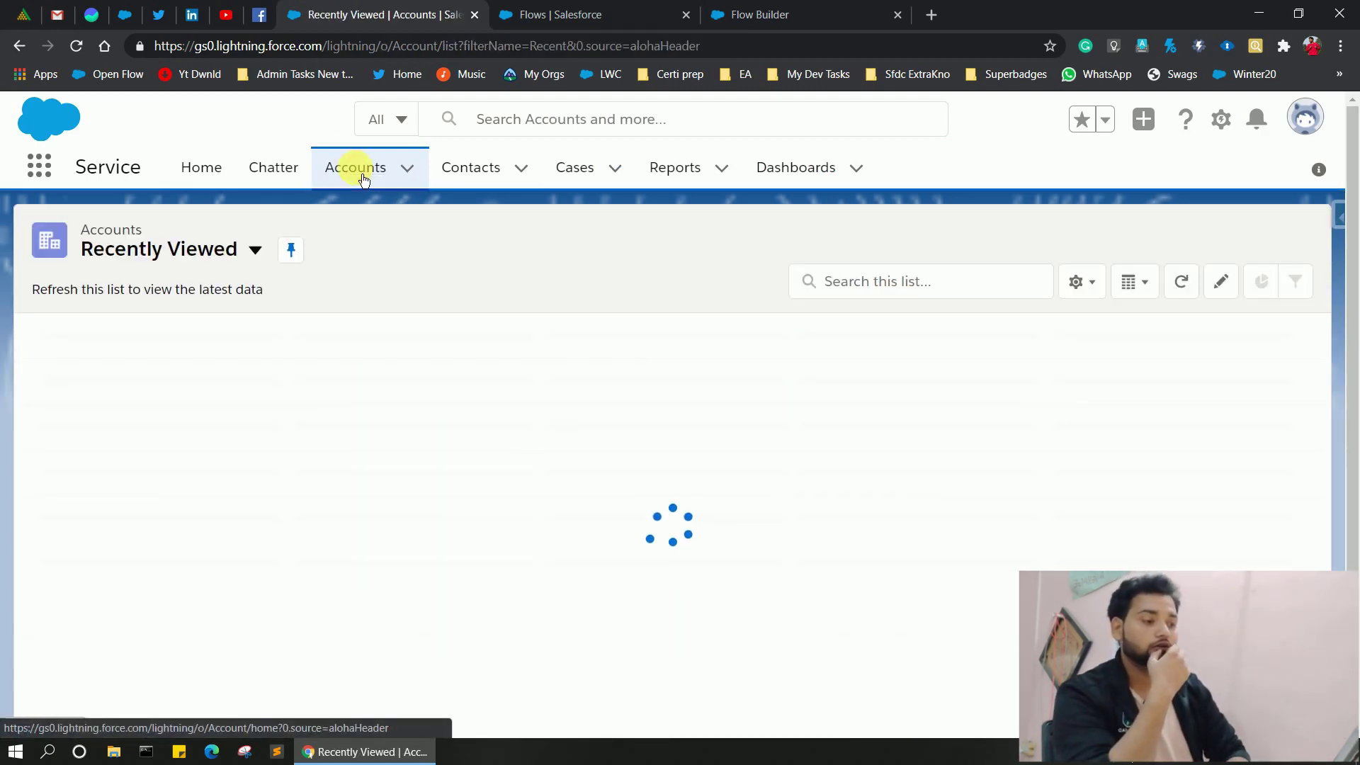
left_click(133, 373)
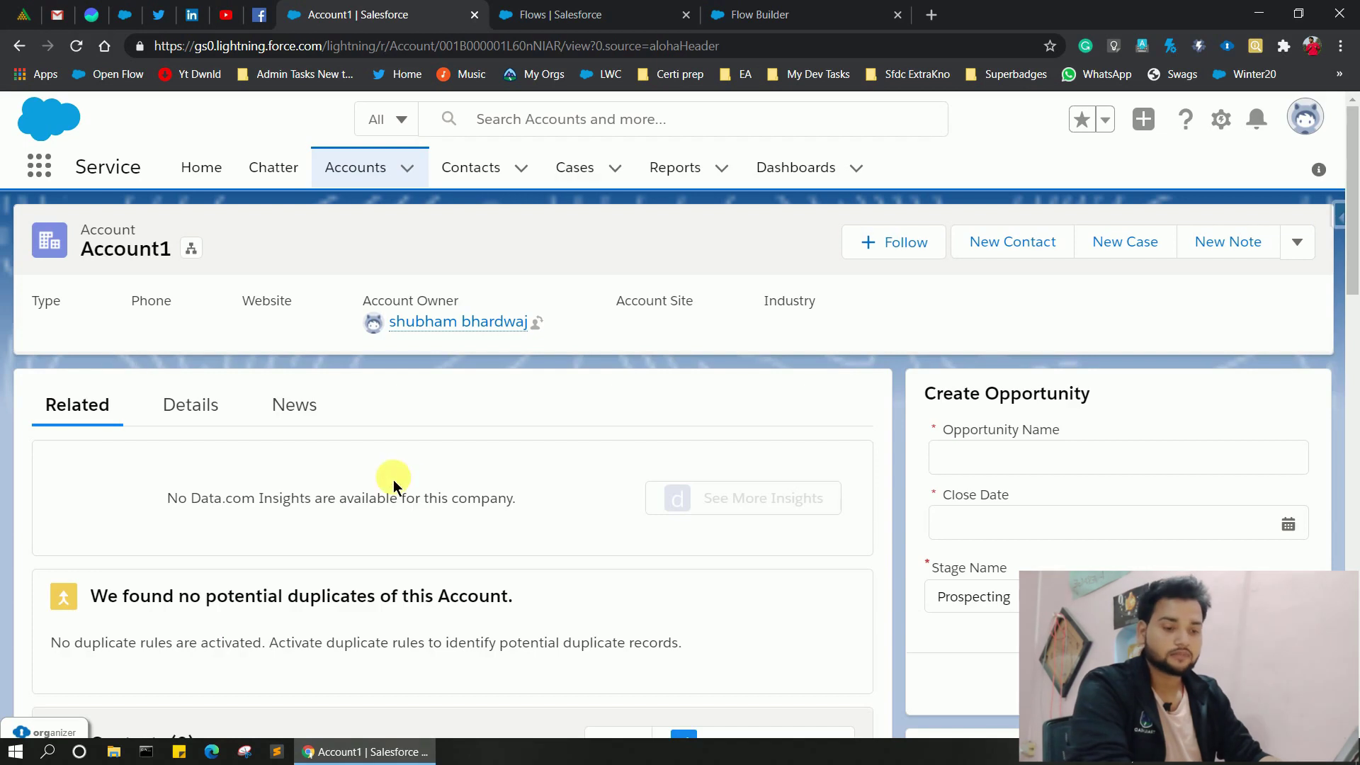
scroll(396, 480, "down", 4)
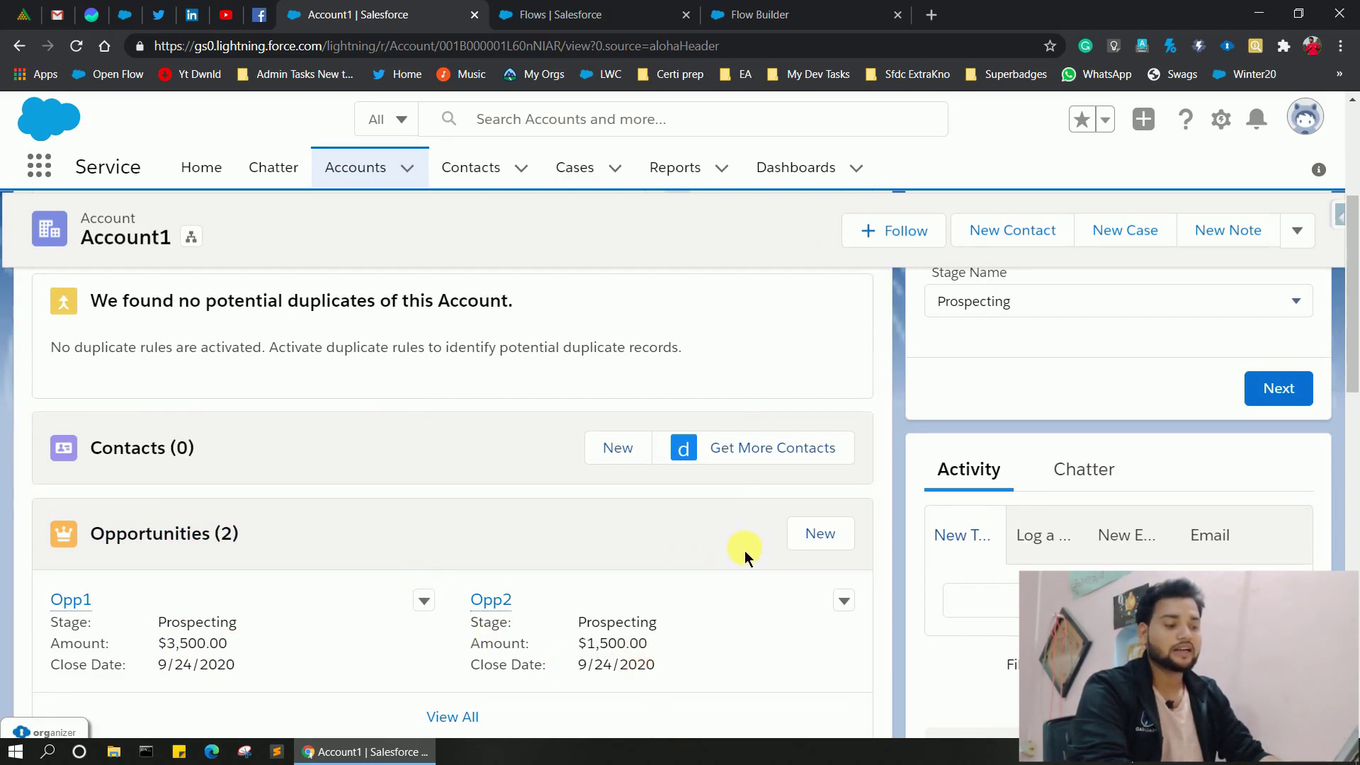
left_click(796, 535)
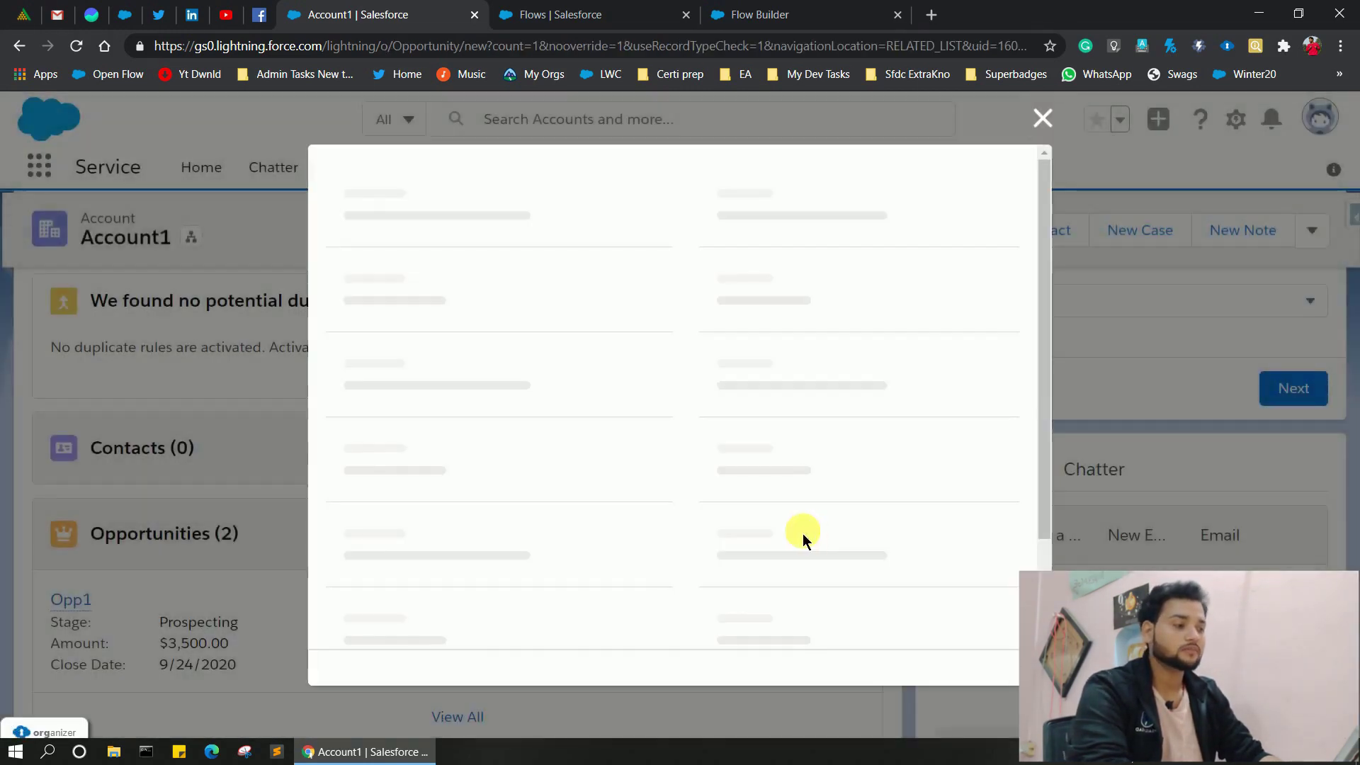
left_click(1041, 122)
Set Account1's Total Opportunity Amount to 0 in its details and save the record.
left_click(193, 320)
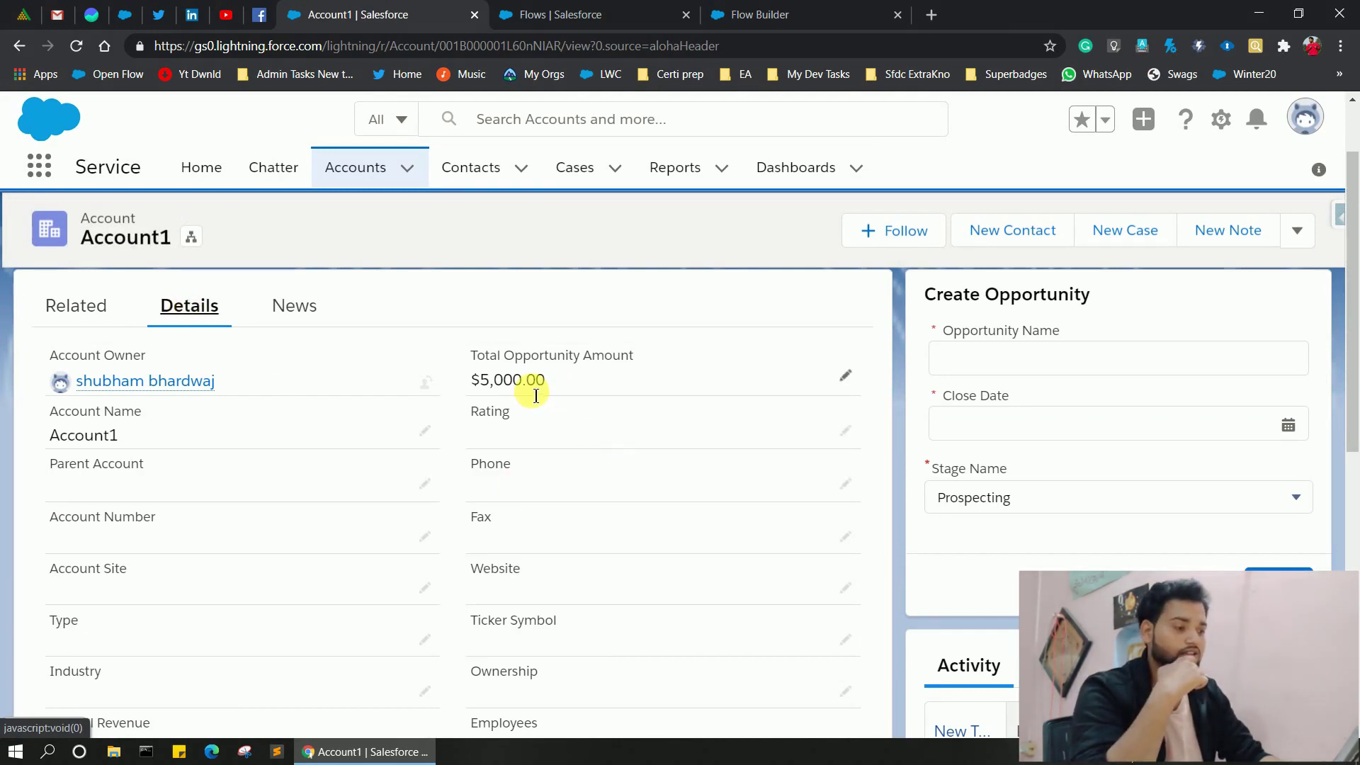
left_click(847, 383)
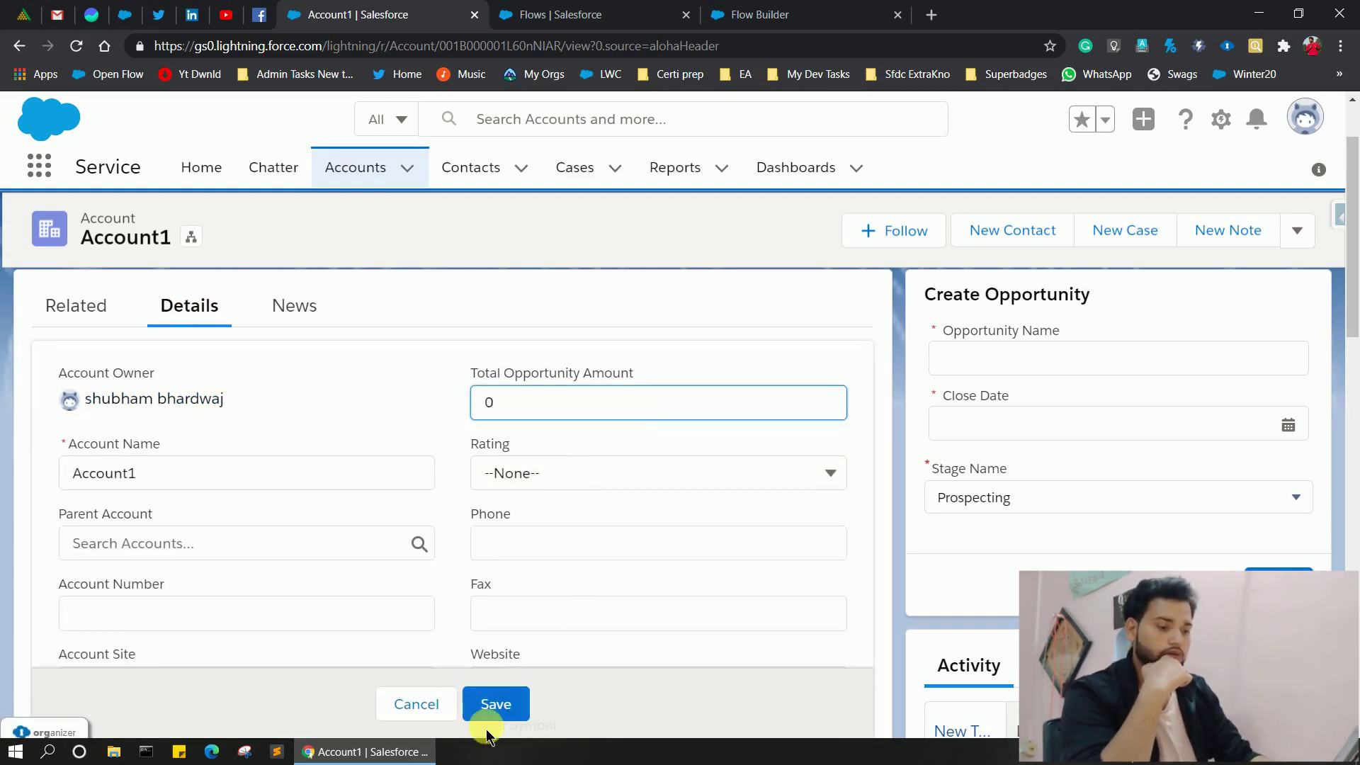
left_click(490, 705)
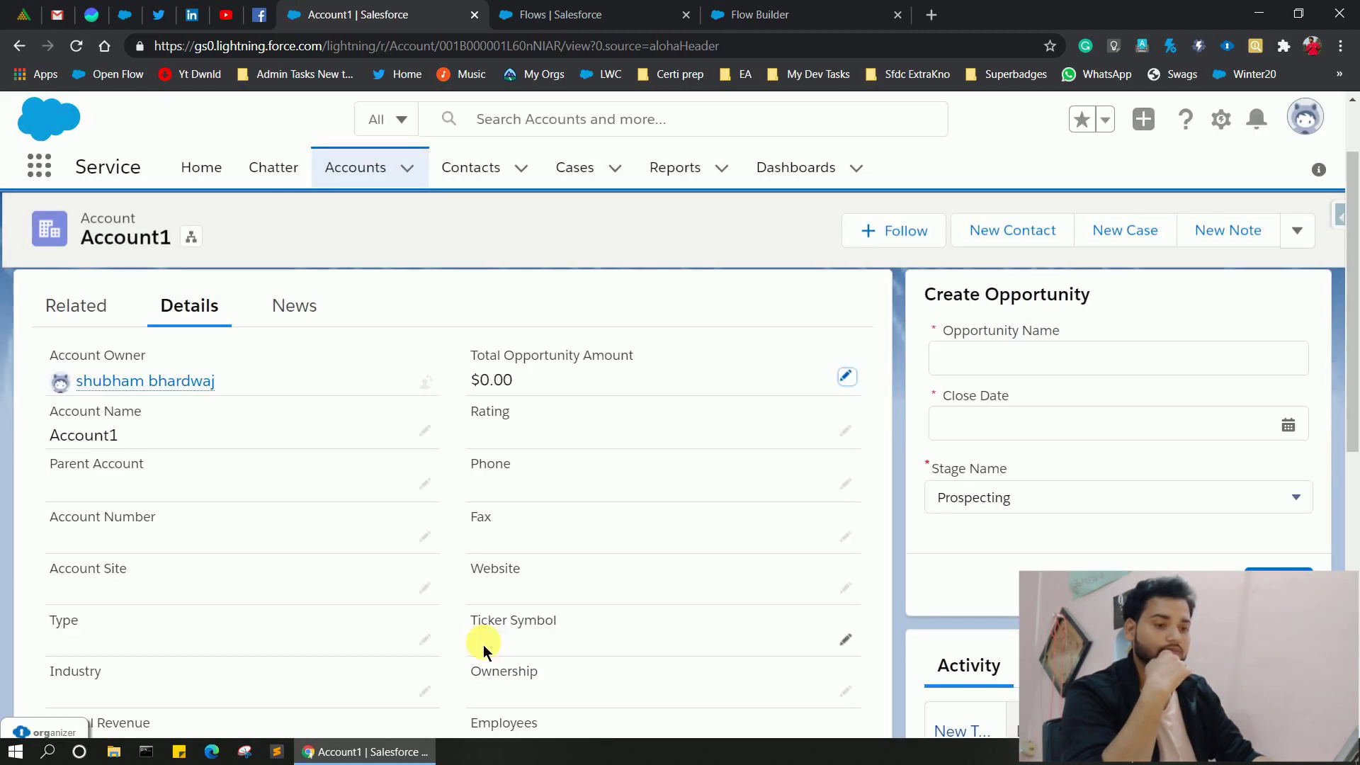
Start a new opportunity from Account1's related opportunities, named Abc with an amount of 1000.
left_click(90, 311)
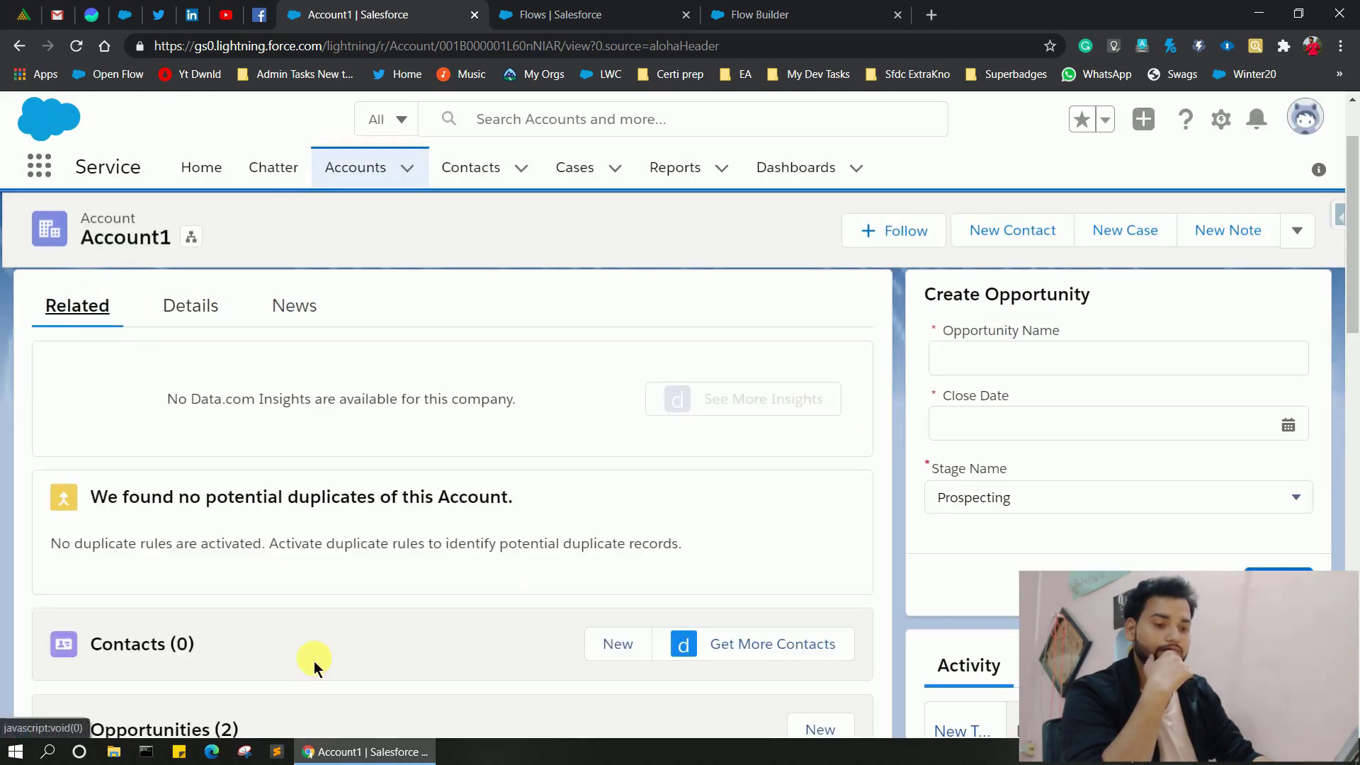
scroll(313, 658, "down", 4)
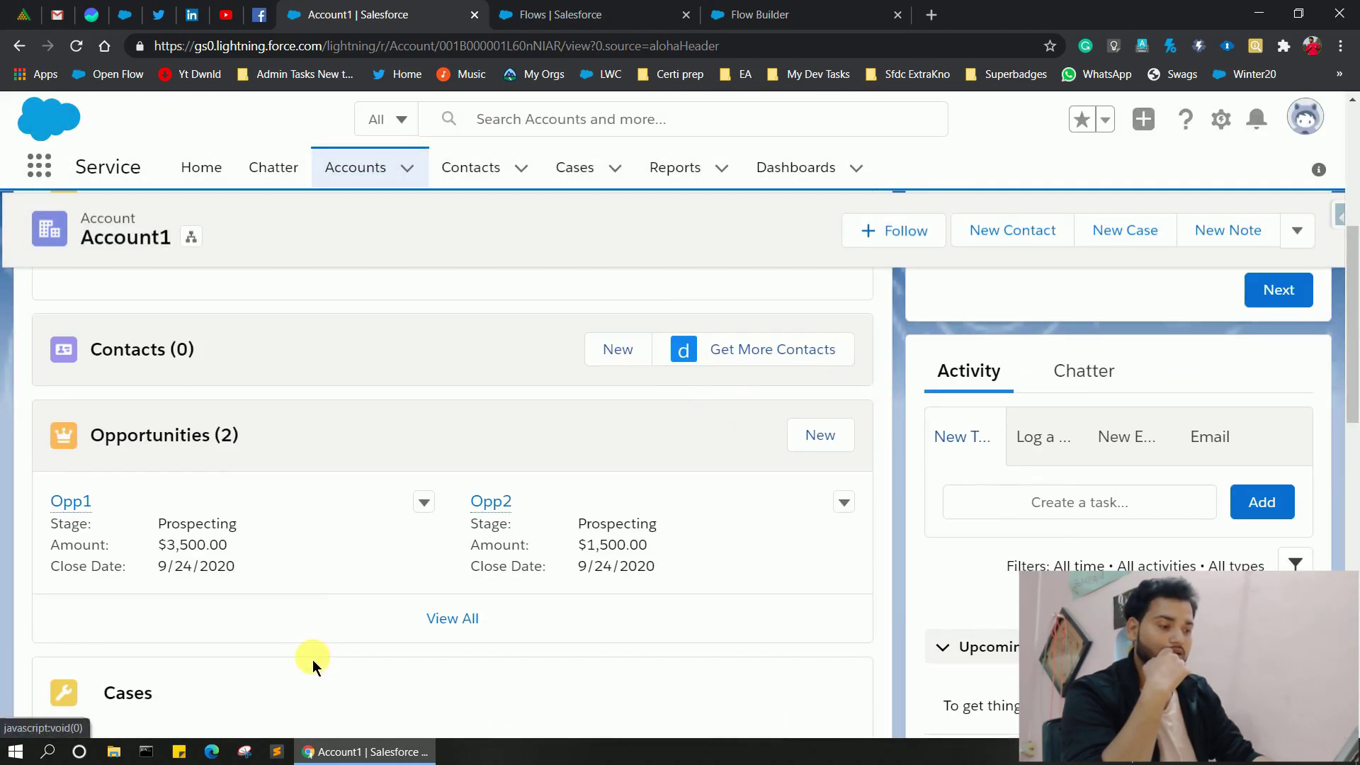
left_click(825, 443)
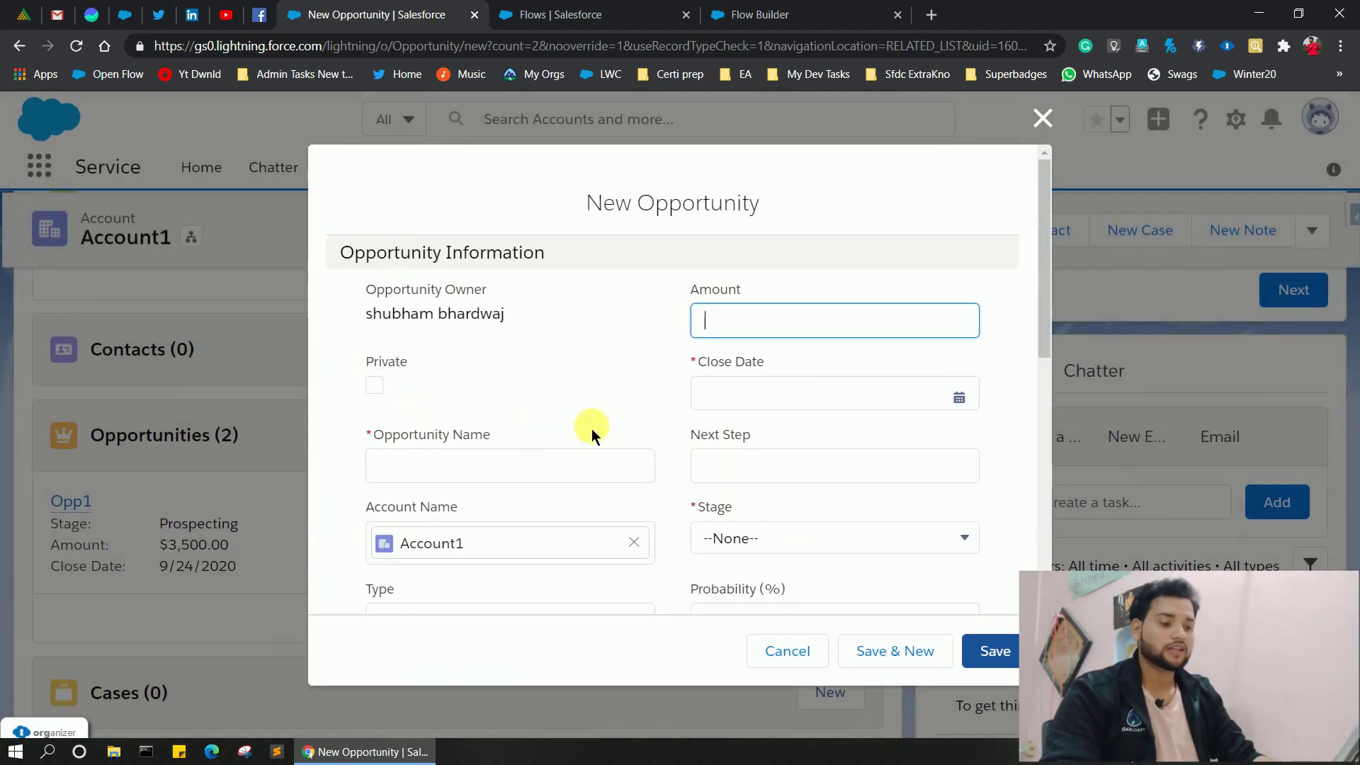
left_click(462, 480)
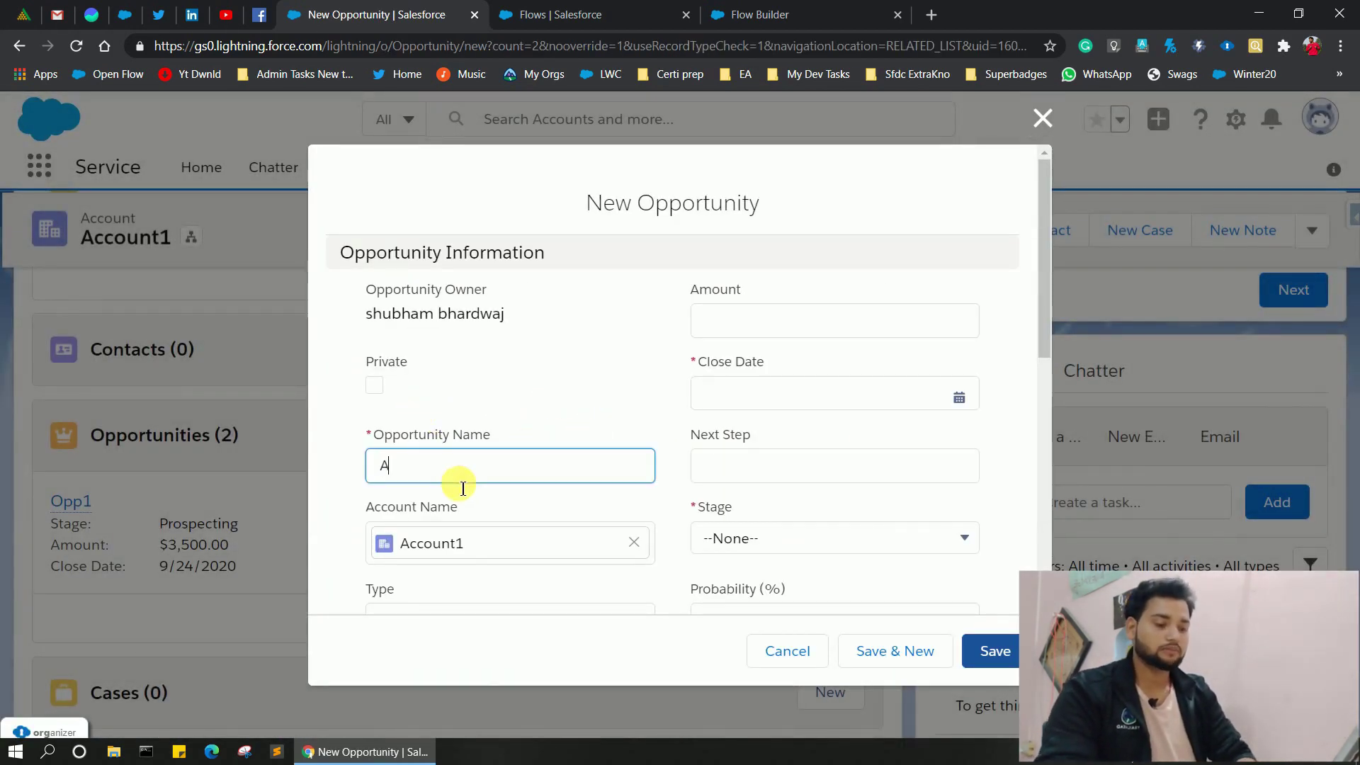
left_click(765, 327)
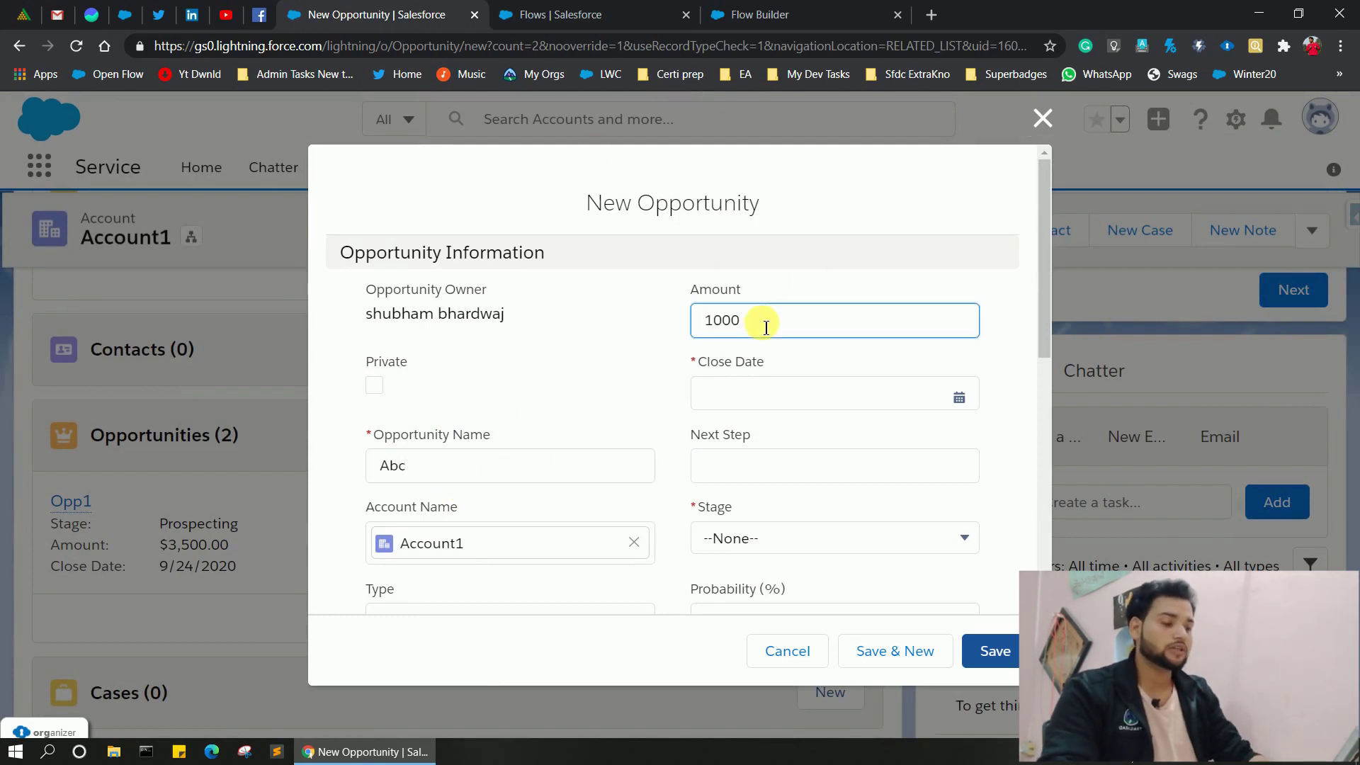
Give the new opportunity the stage Value Proposition and close date 10/21/2020, and save it.
left_click(1081, 294)
left_click(864, 541)
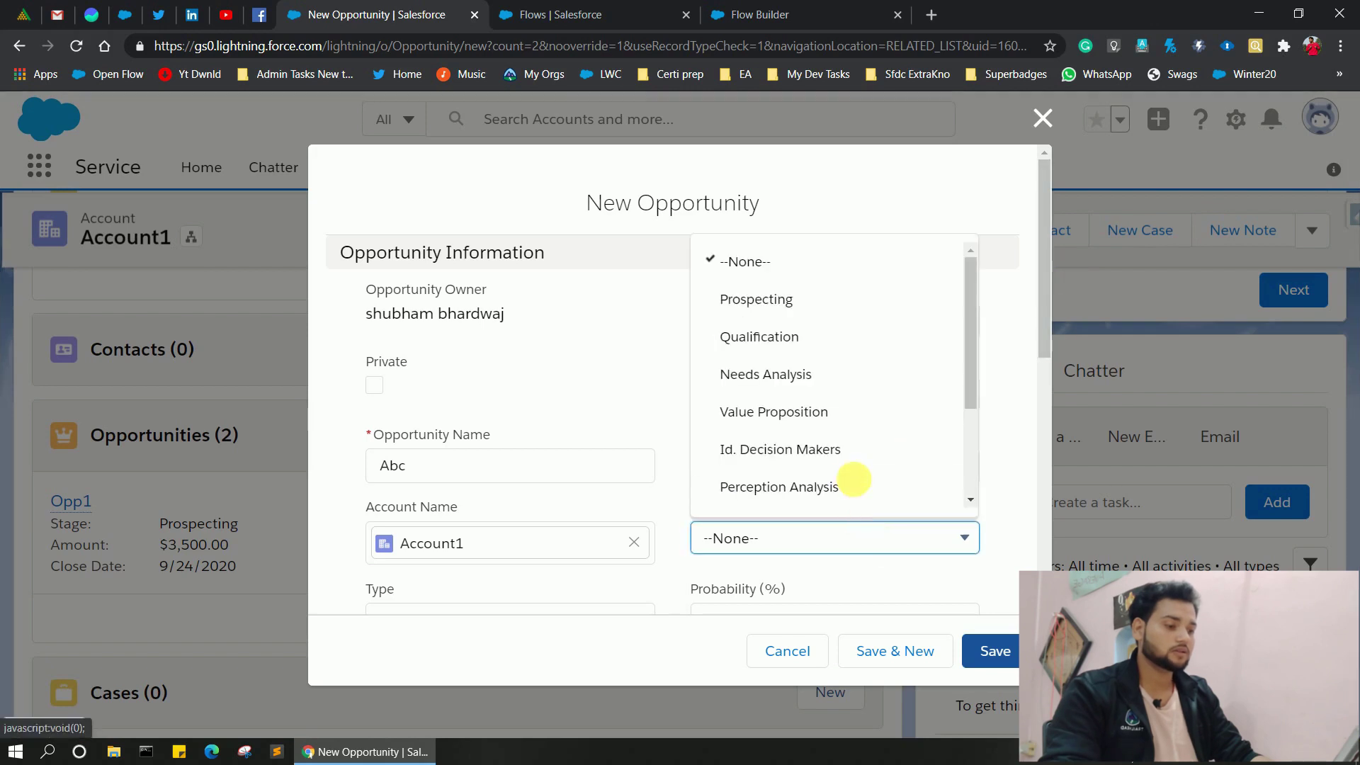
left_click(785, 408)
left_click(871, 398)
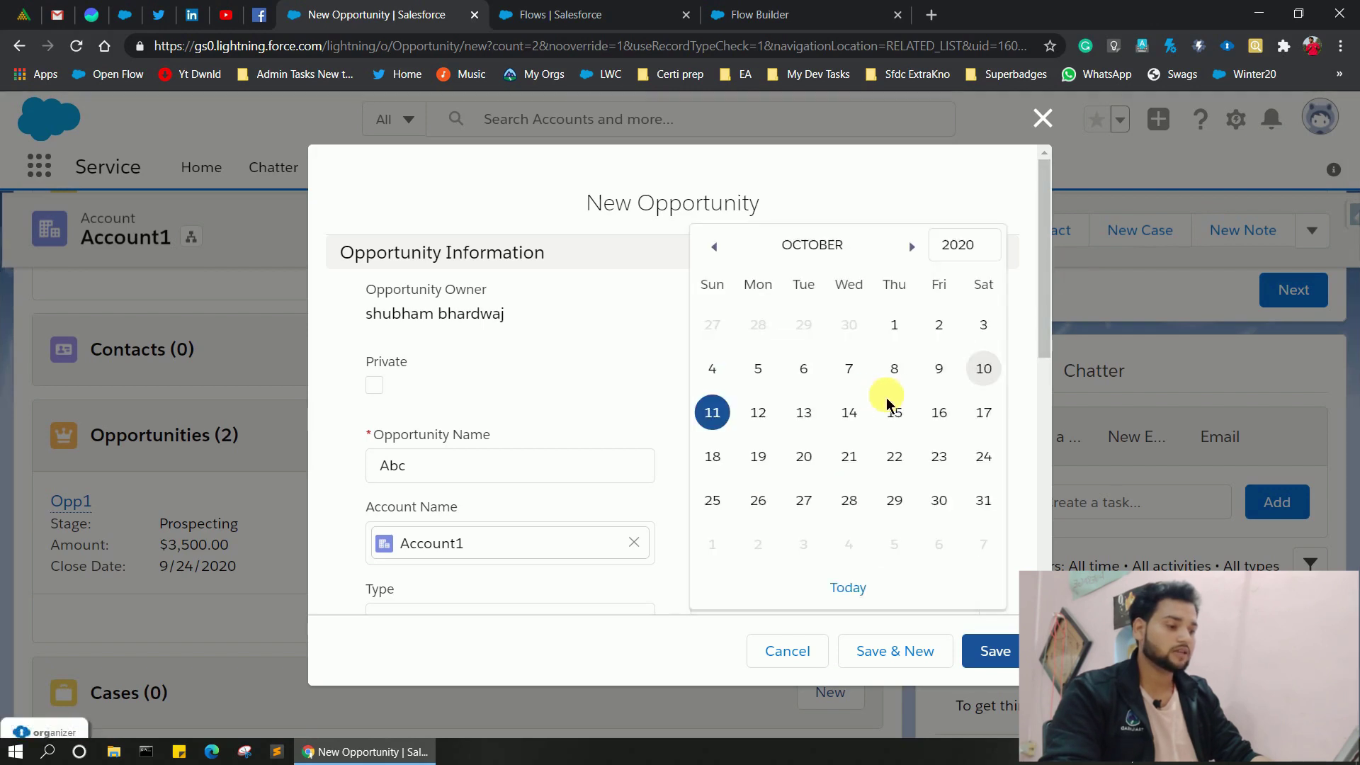
left_click(831, 464)
left_click(827, 464)
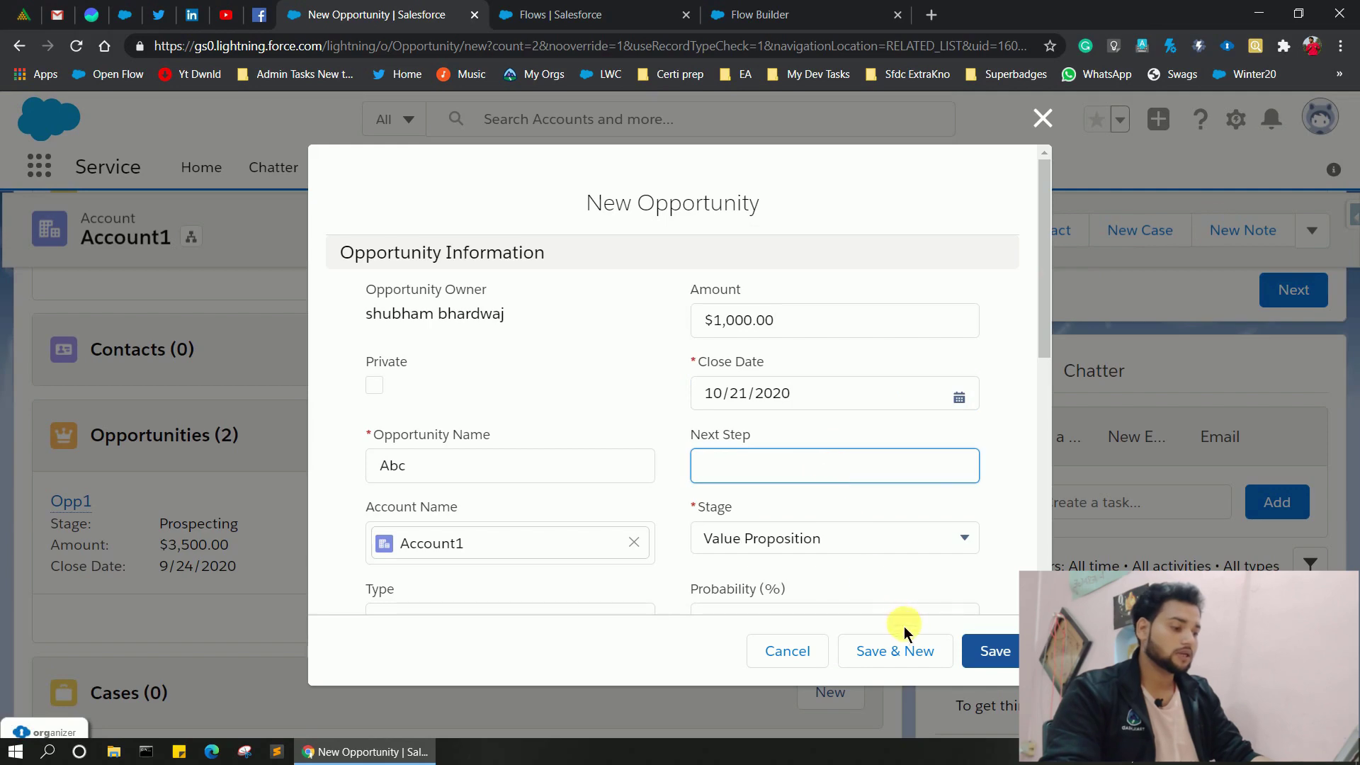
left_click(976, 652)
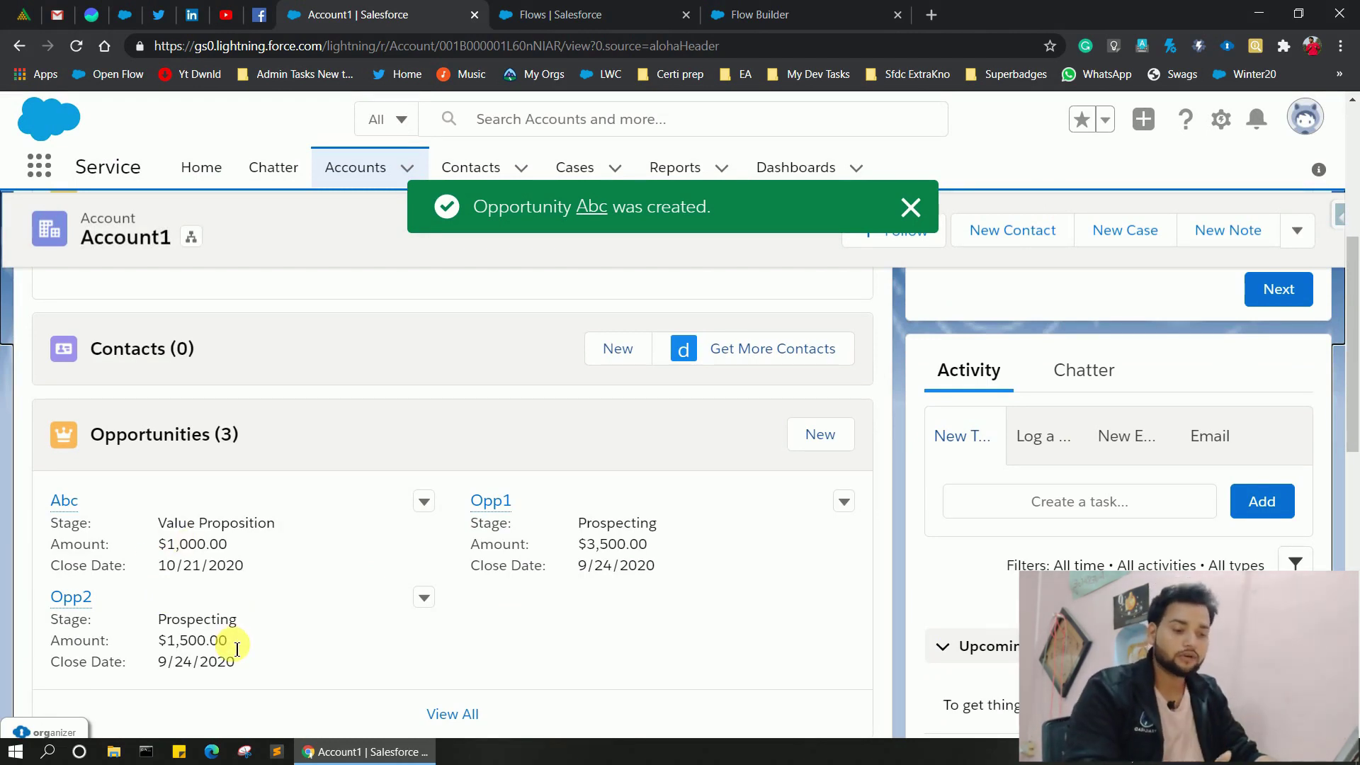
Check the Total Opportunity Amount in Account1's details.
scroll(284, 506, "down", 10)
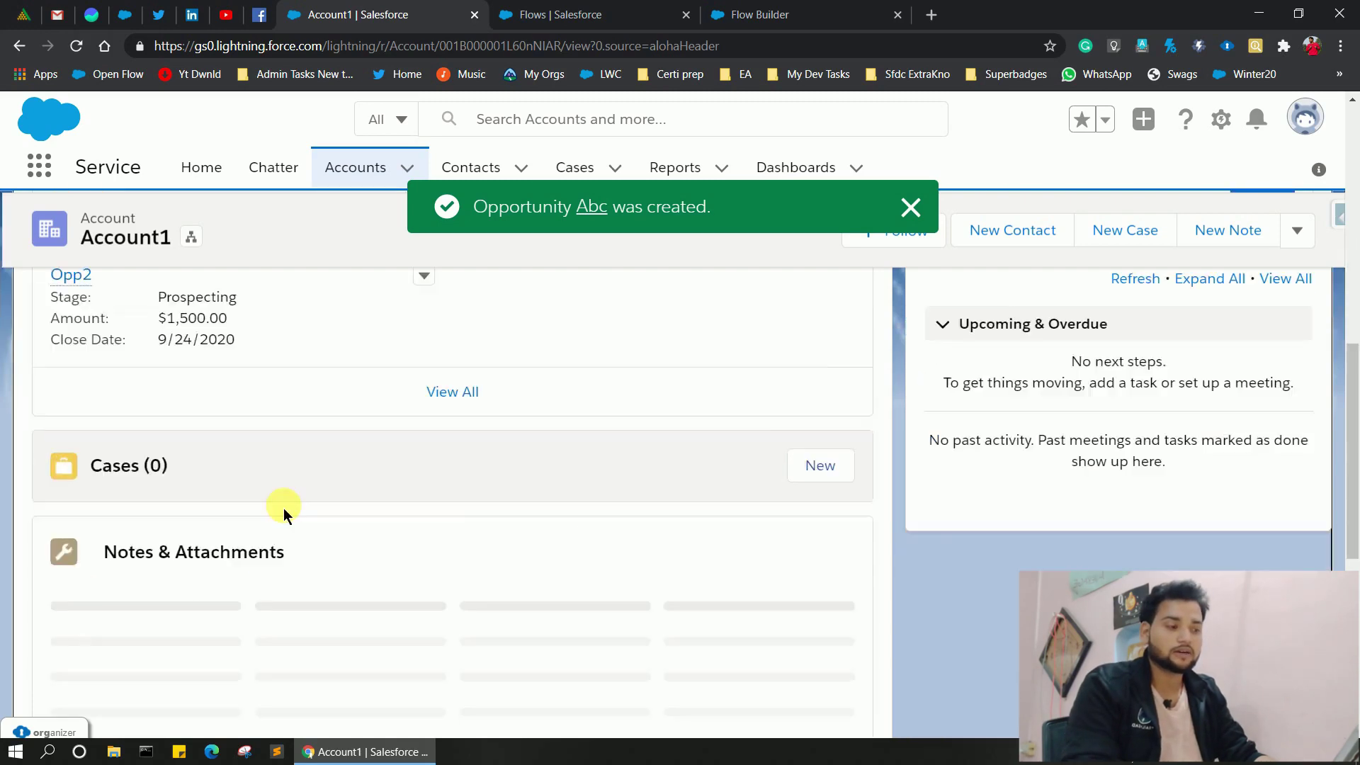
scroll(290, 504, "up", 8)
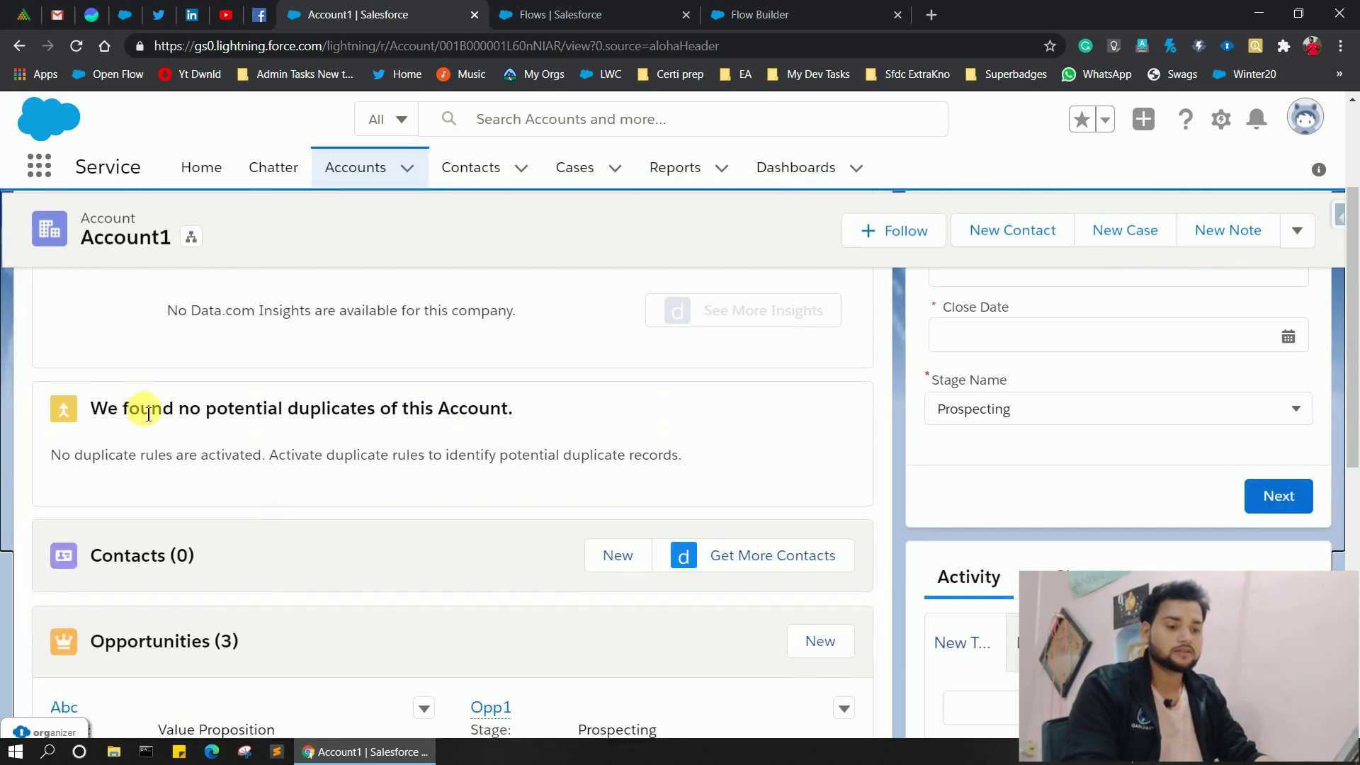
scroll(132, 338, "up", 3)
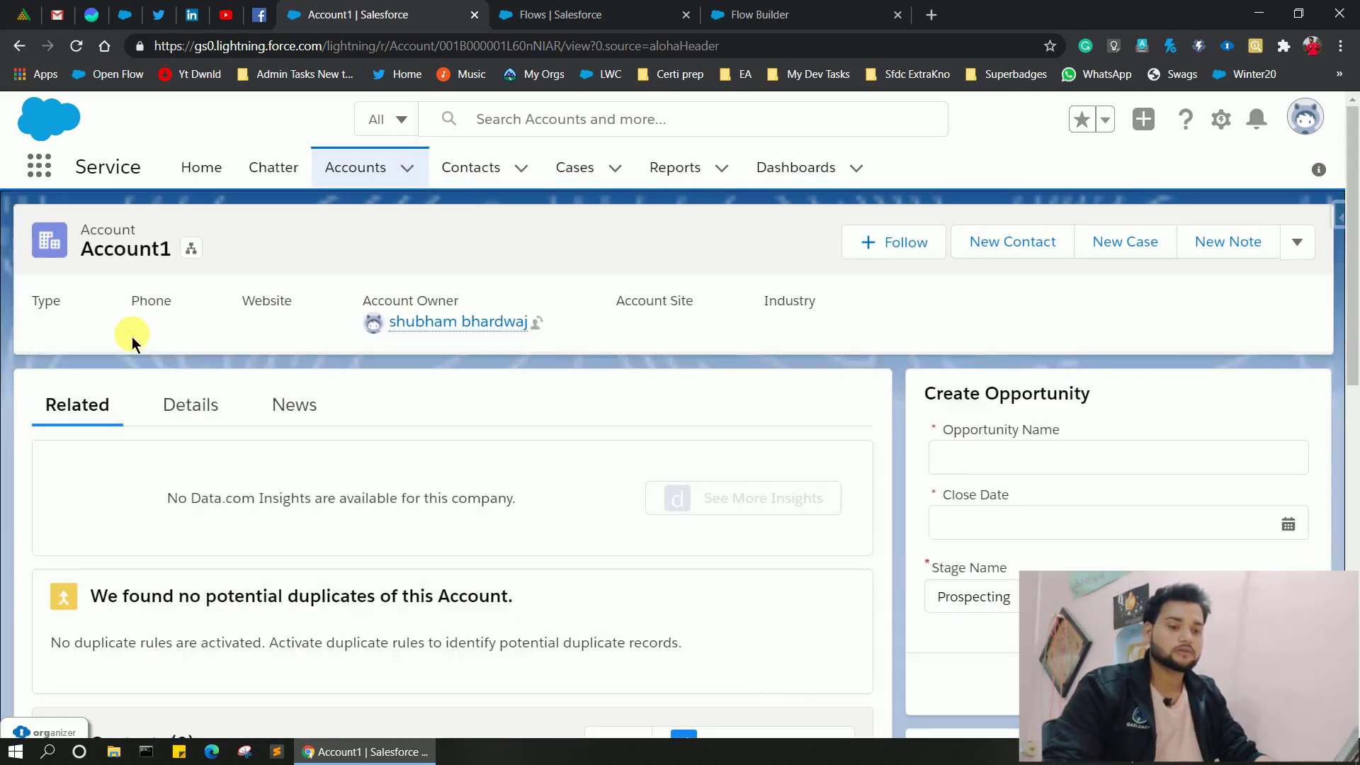
left_click(188, 400)
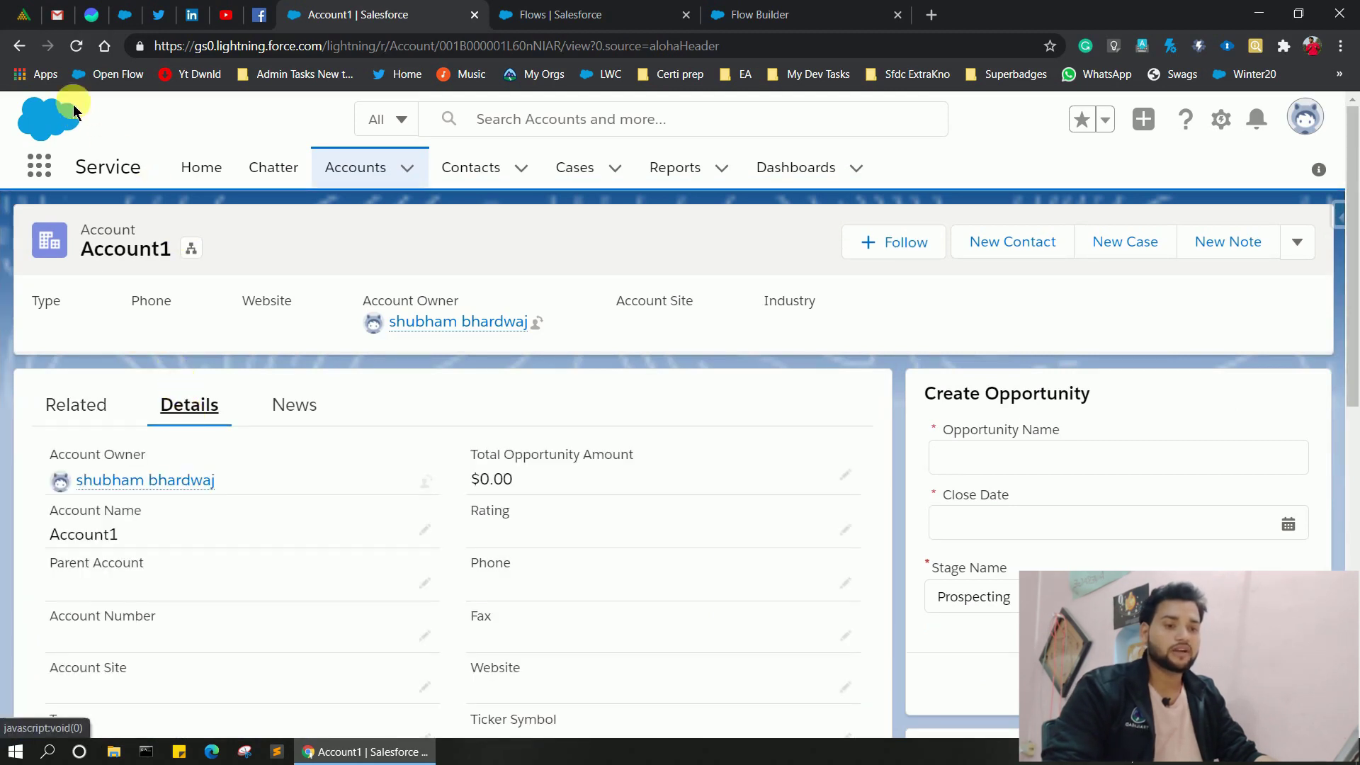
Reload the Account1 record and check its Total Opportunity Amount in the details.
left_click(75, 54)
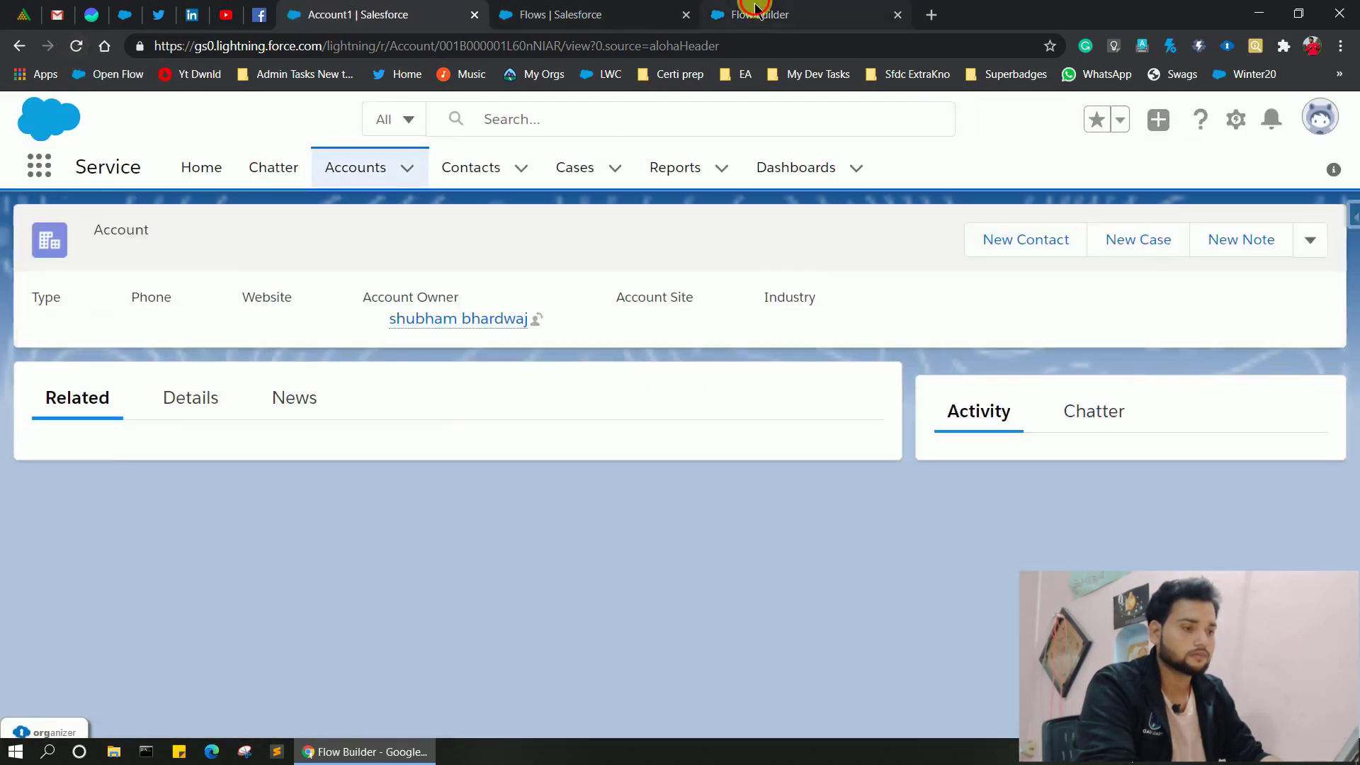
left_click(755, 13)
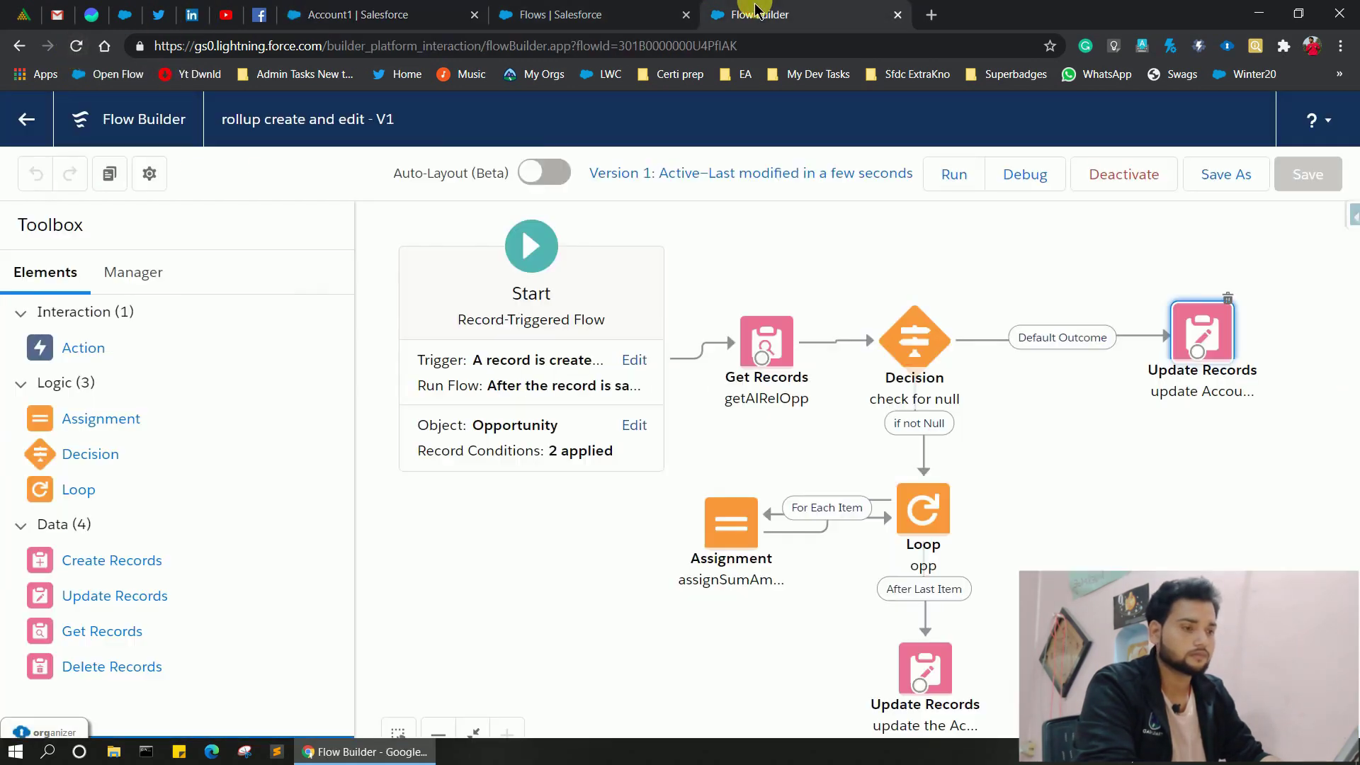
left_click(417, 16)
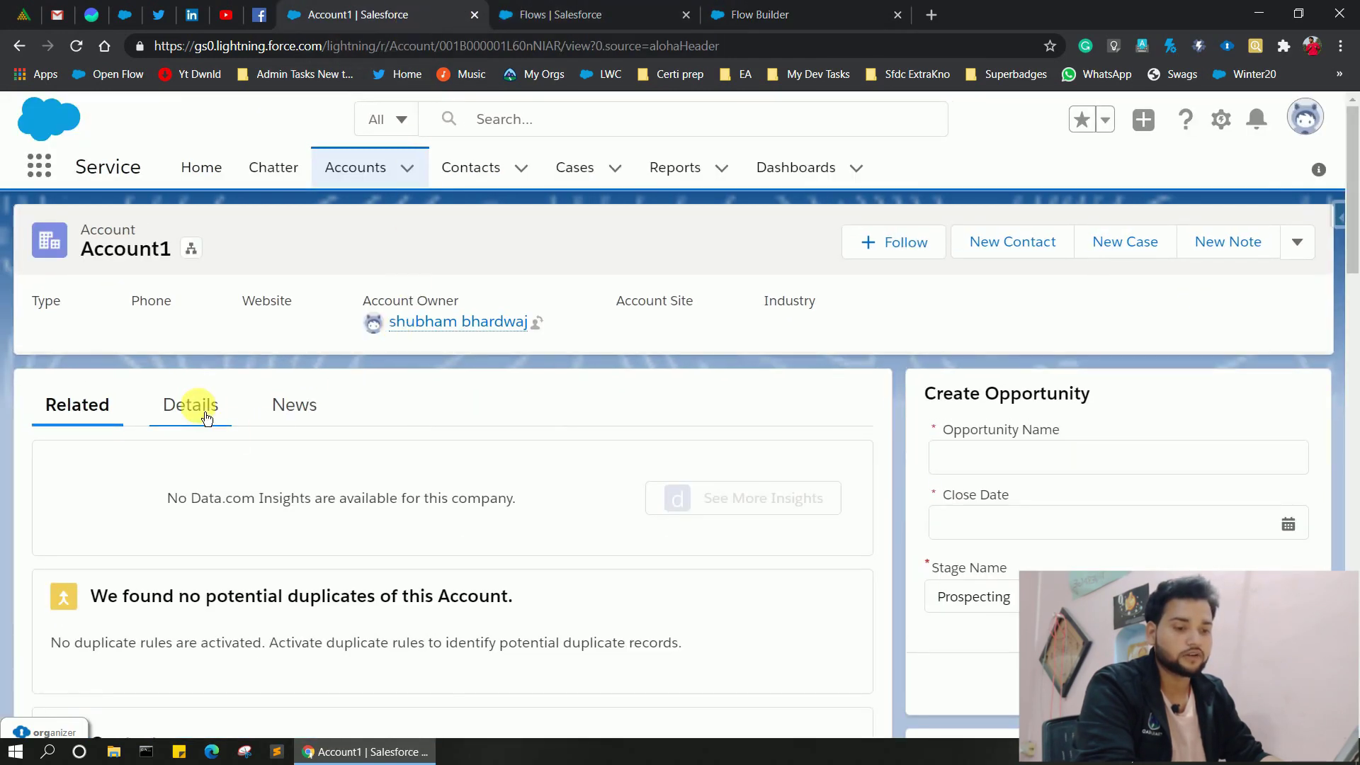
left_click(204, 414)
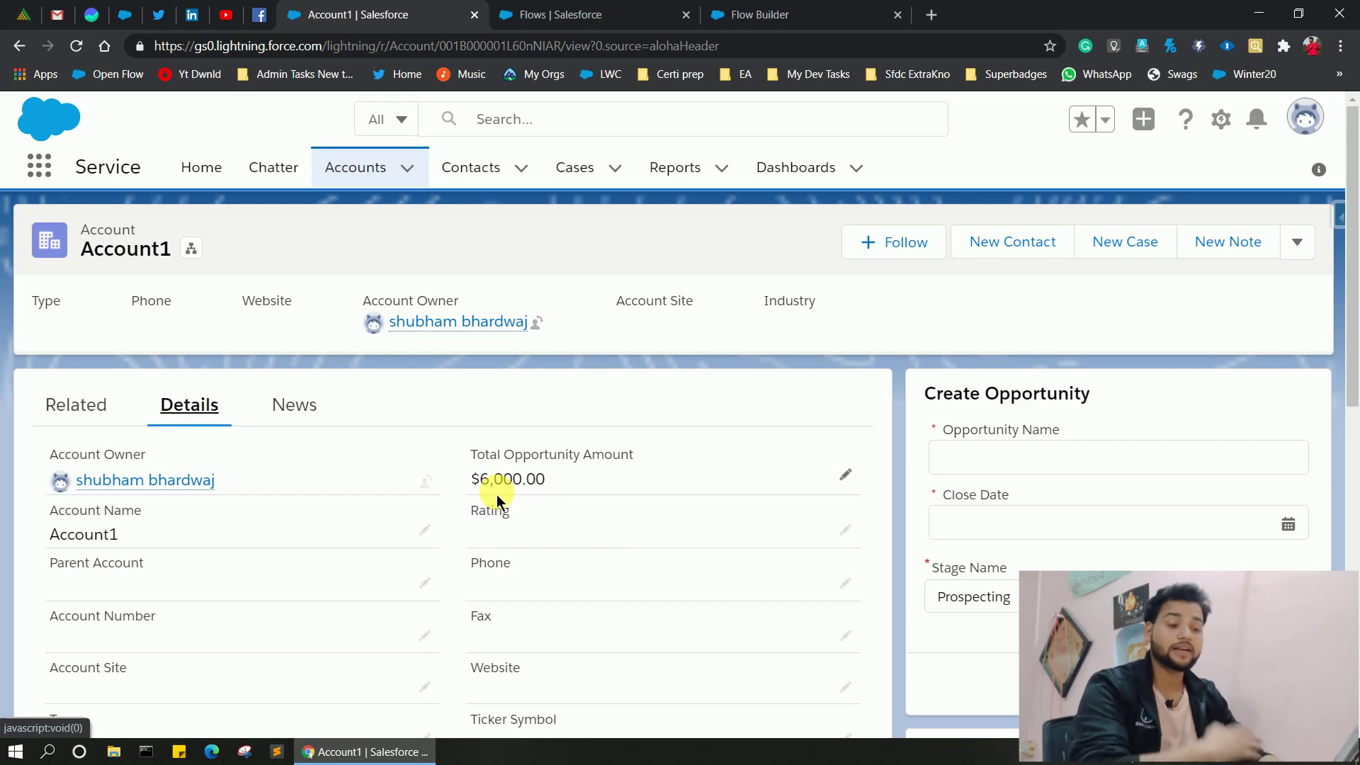
Edit the Abc opportunity from Account1's related opportunities, set its amount to 2,000, and save it.
left_click(81, 403)
scroll(396, 599, "down", 4)
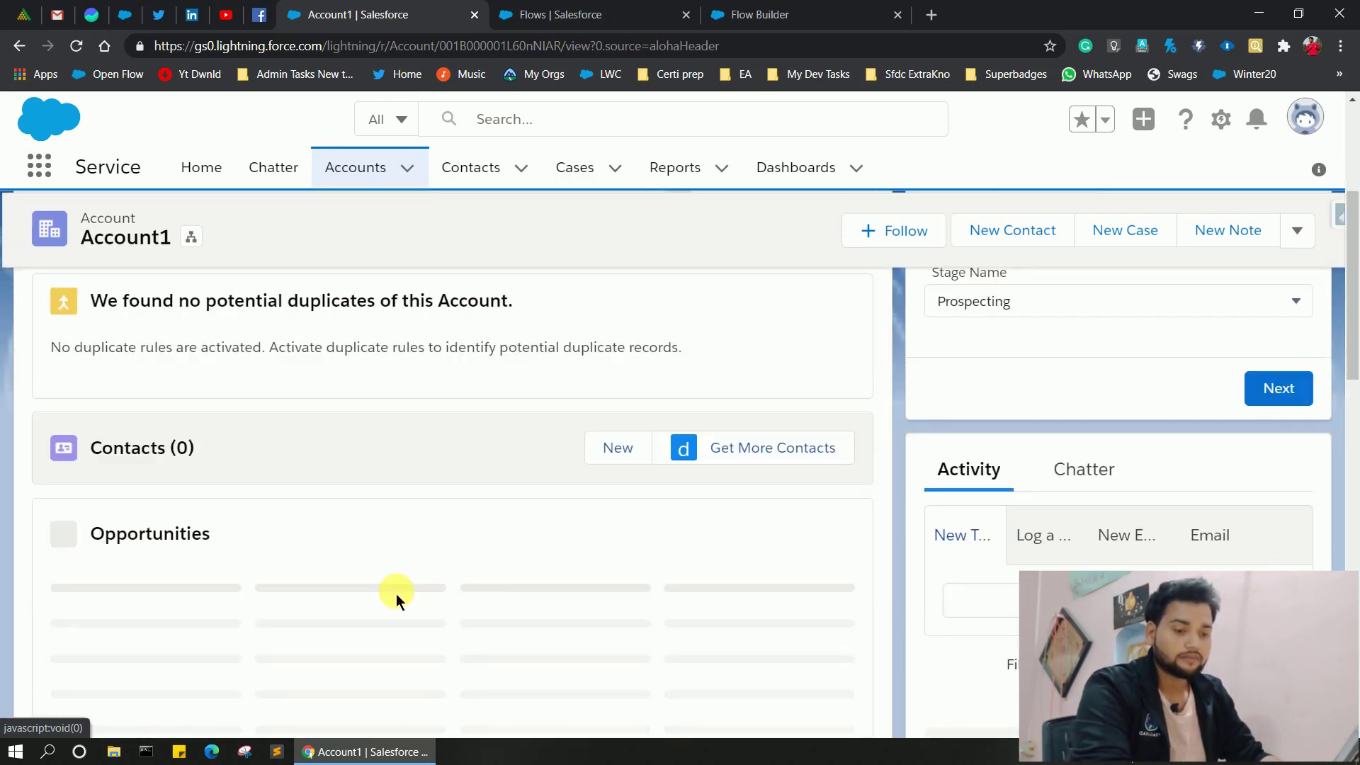
scroll(396, 600, "down", 4)
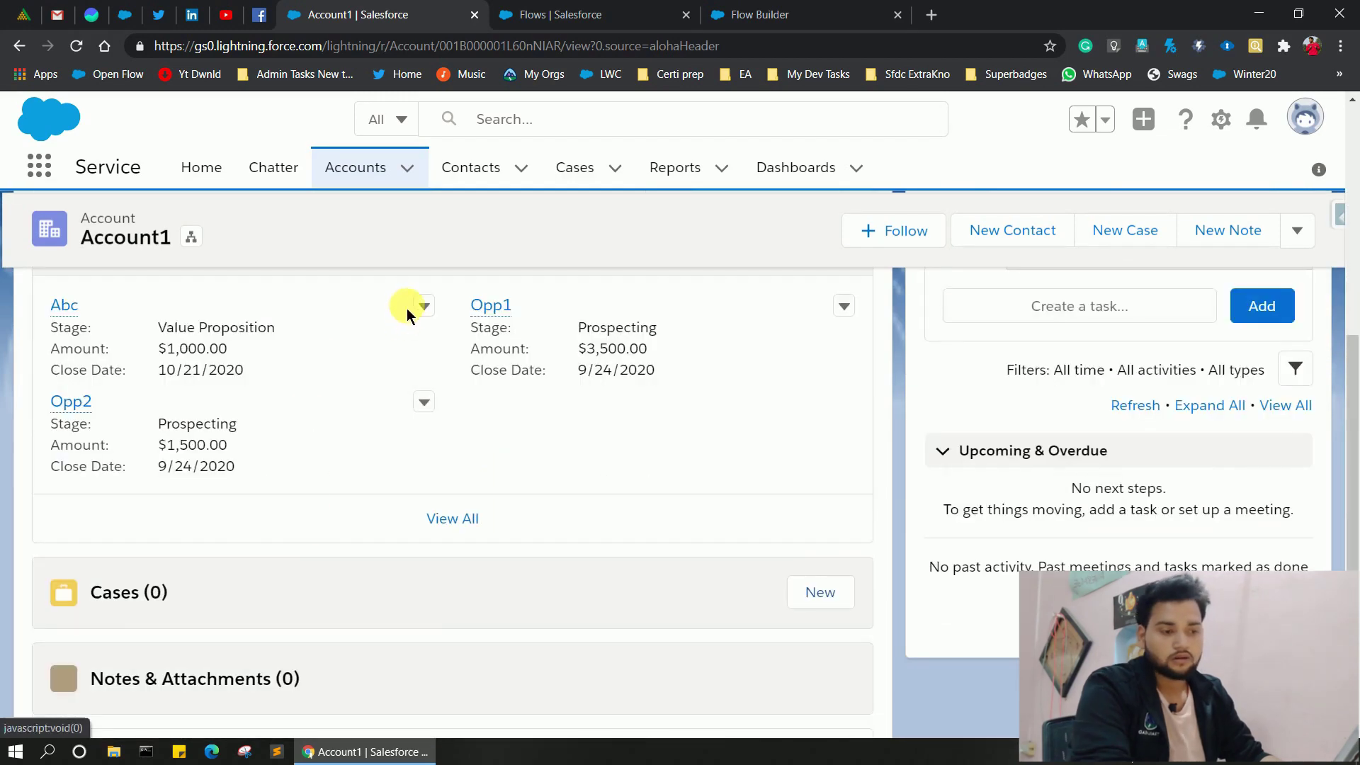
left_click(424, 307)
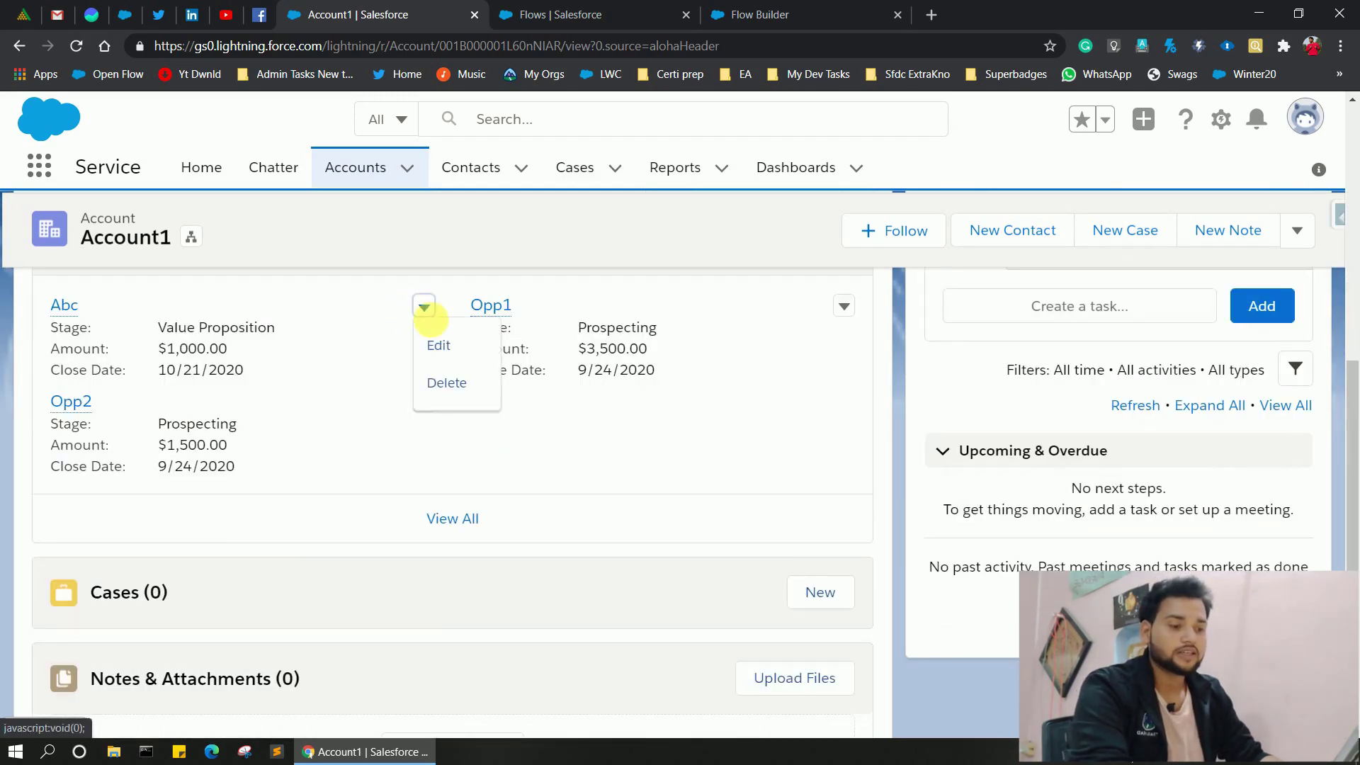
left_click(439, 346)
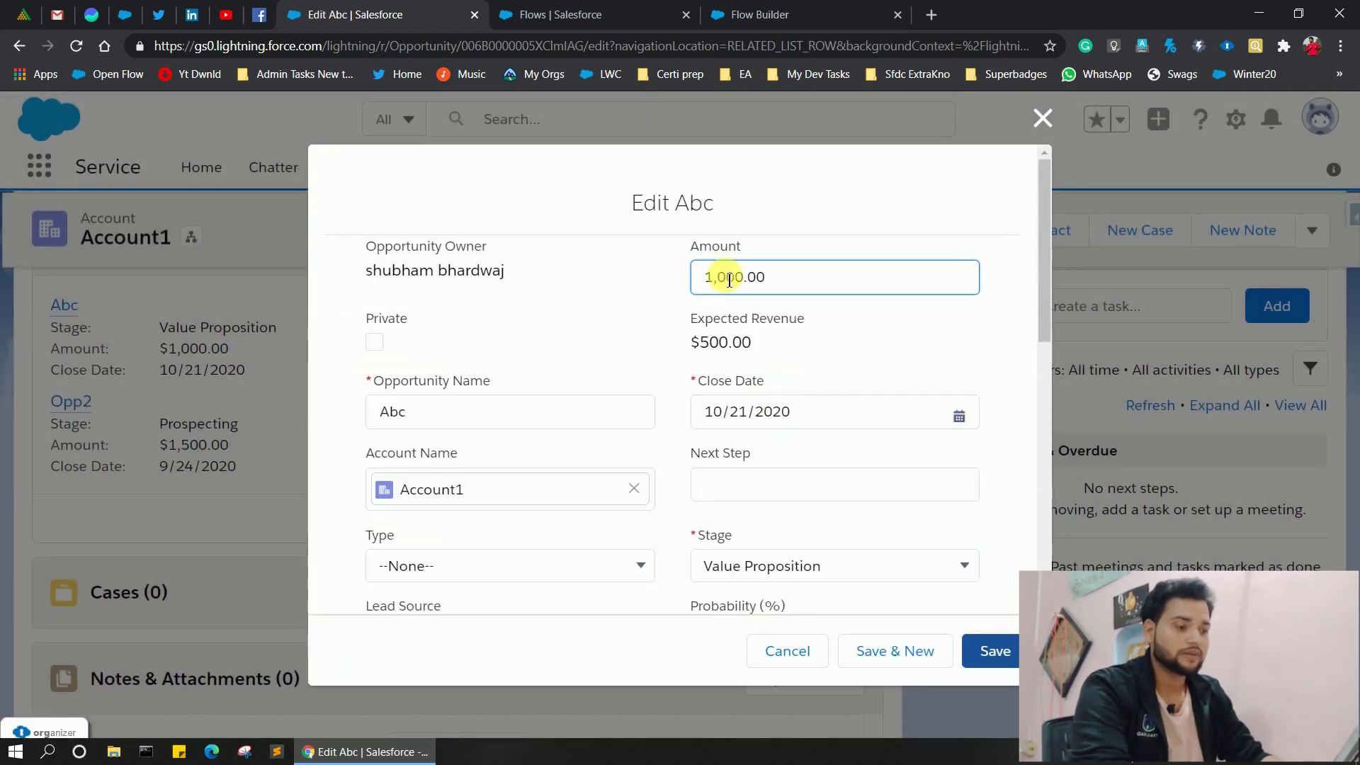
left_click(717, 284)
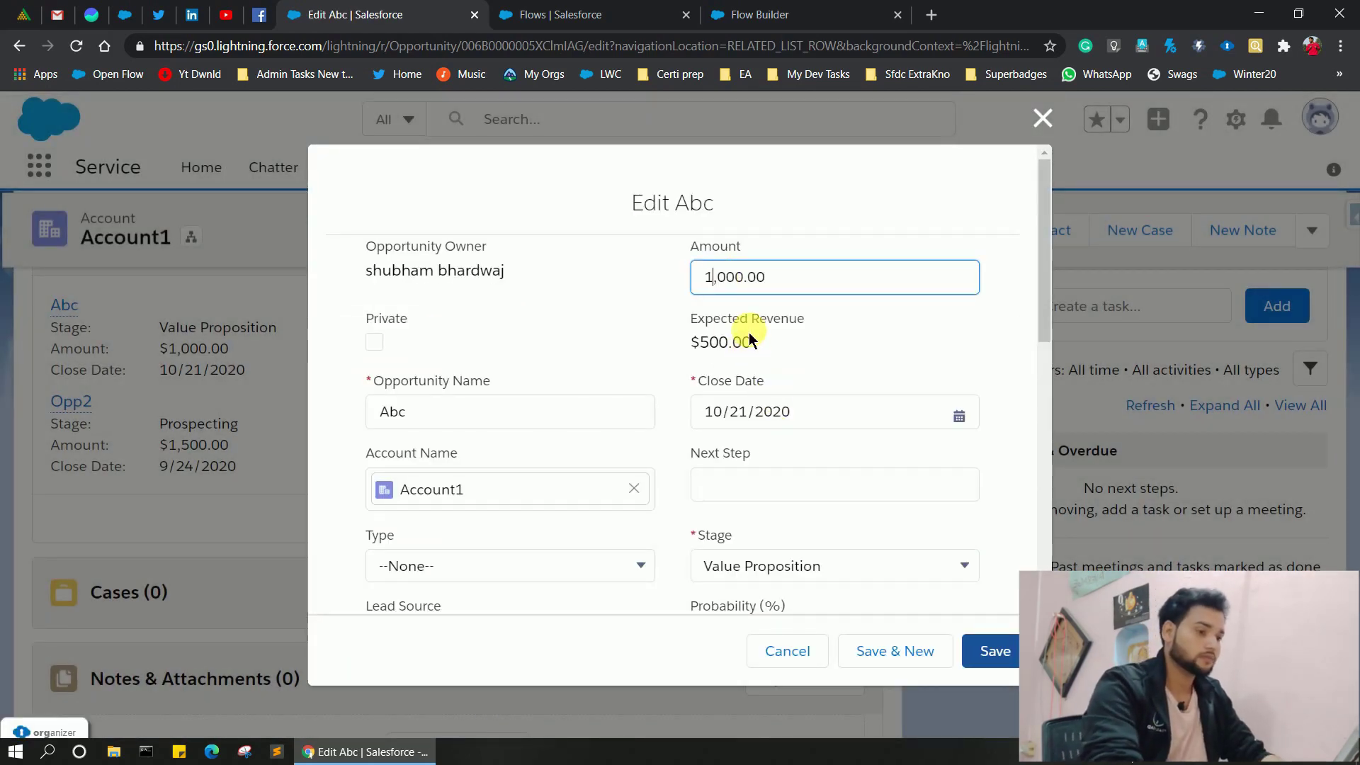
key("BackSpace")
type("2")
left_click(995, 652)
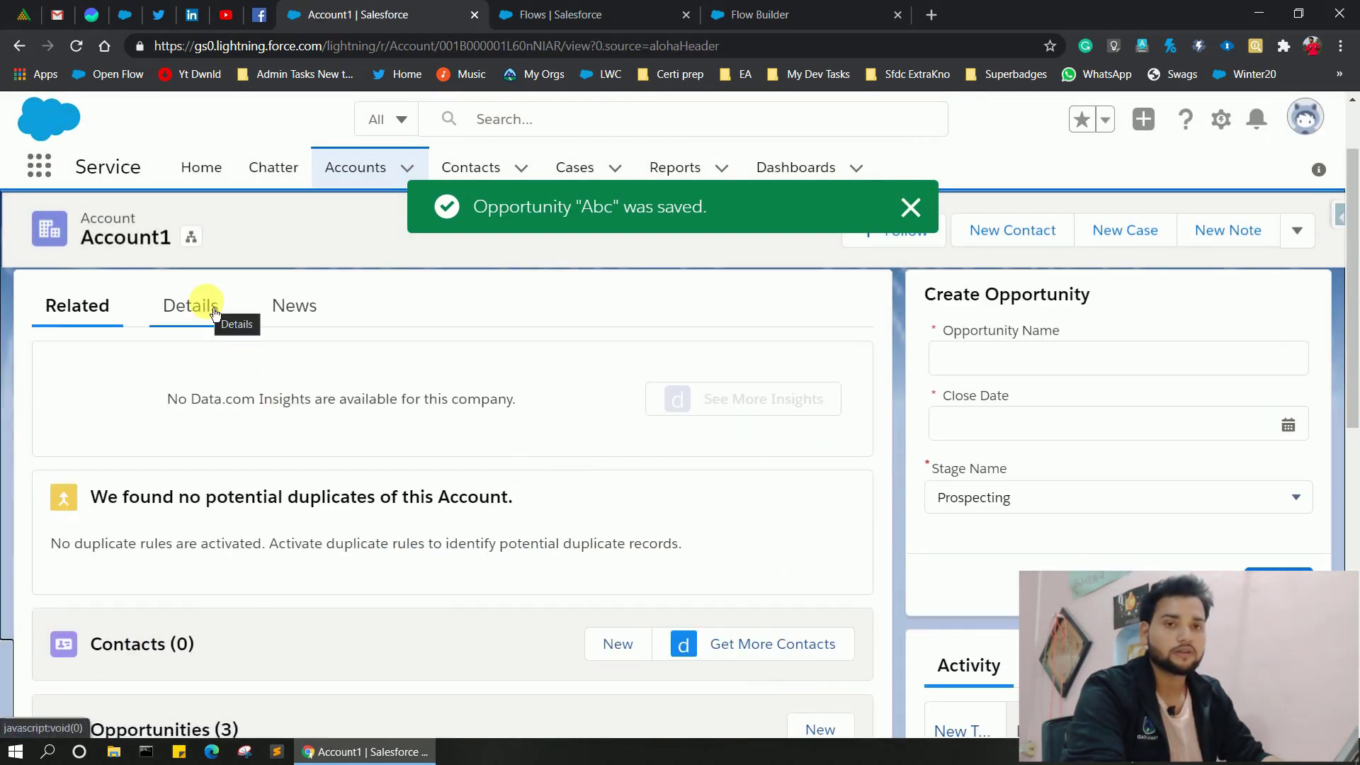
Check Account1's Total Opportunity Amount in the details against the amounts of its related opportunities.
left_click(212, 309)
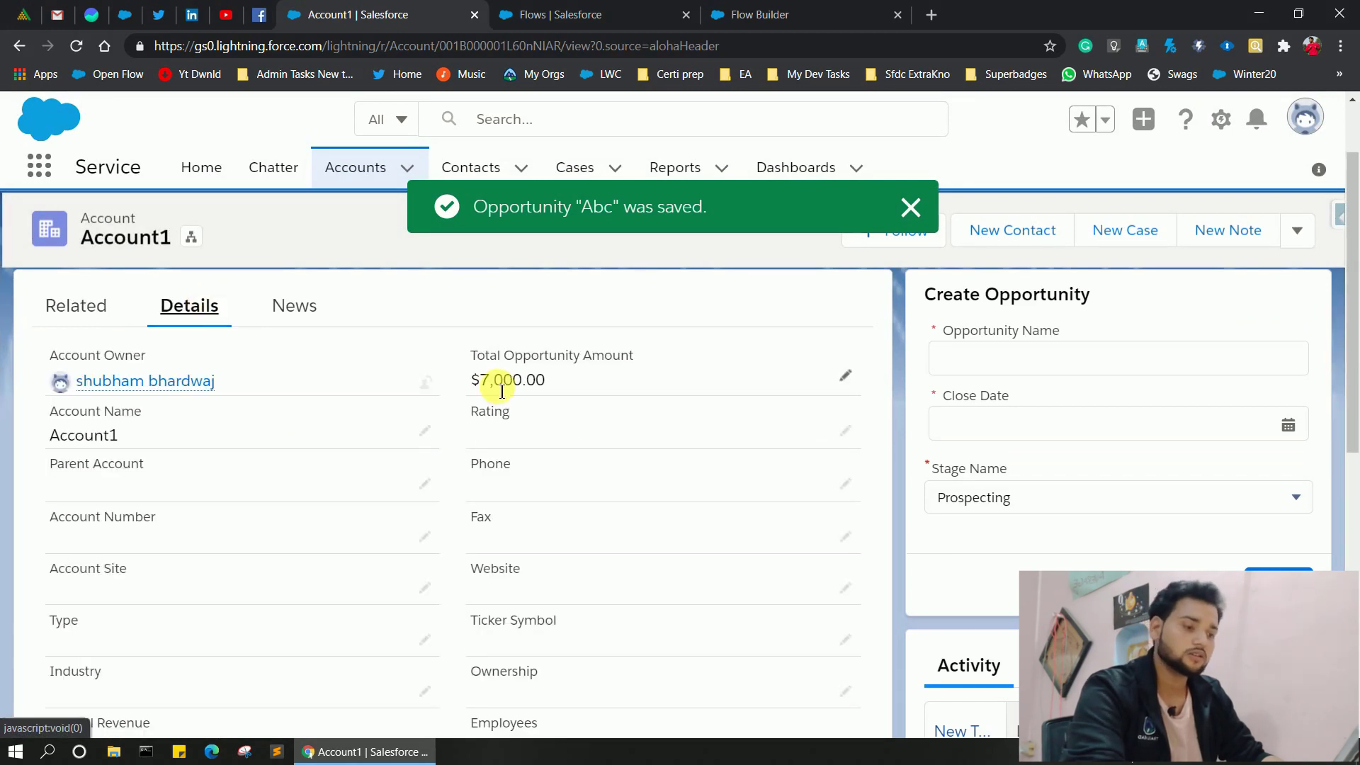
left_click_drag(466, 365, 550, 388)
left_click(550, 388)
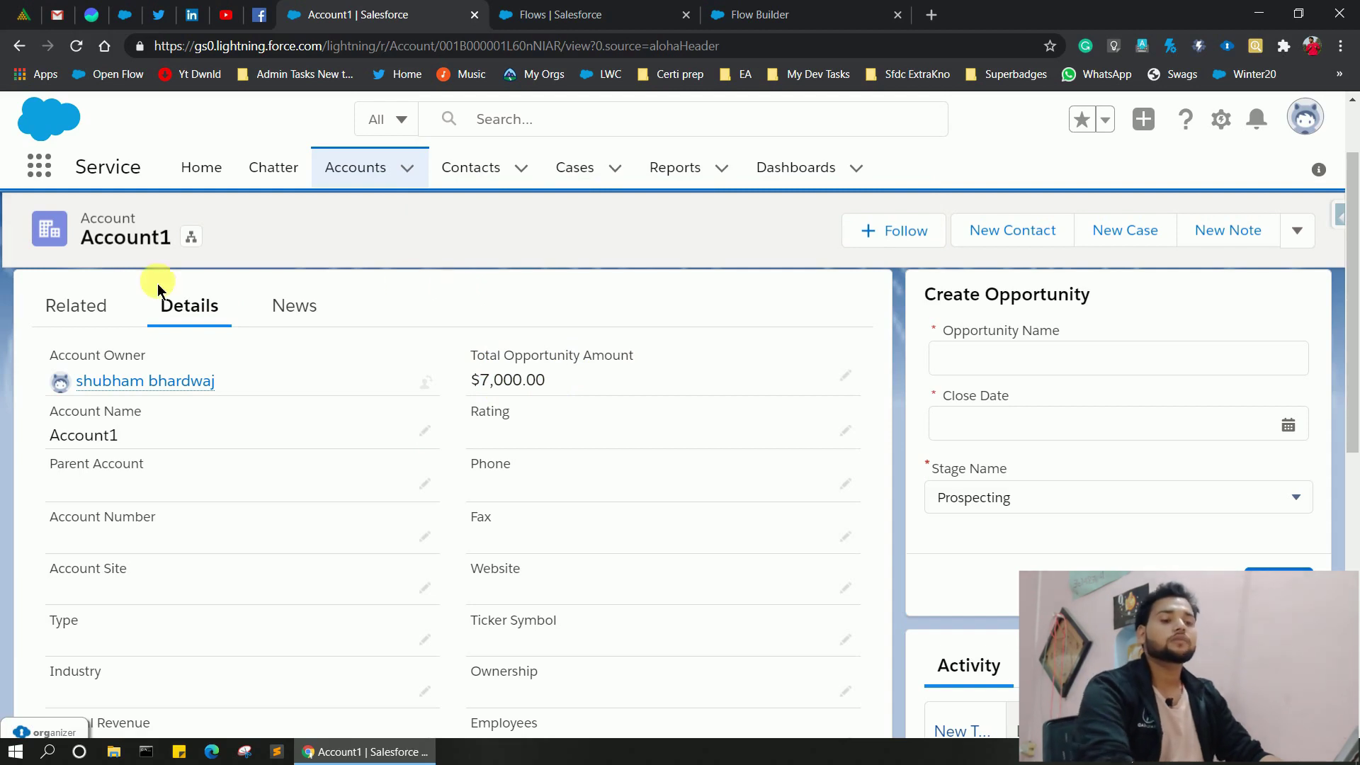
left_click(91, 305)
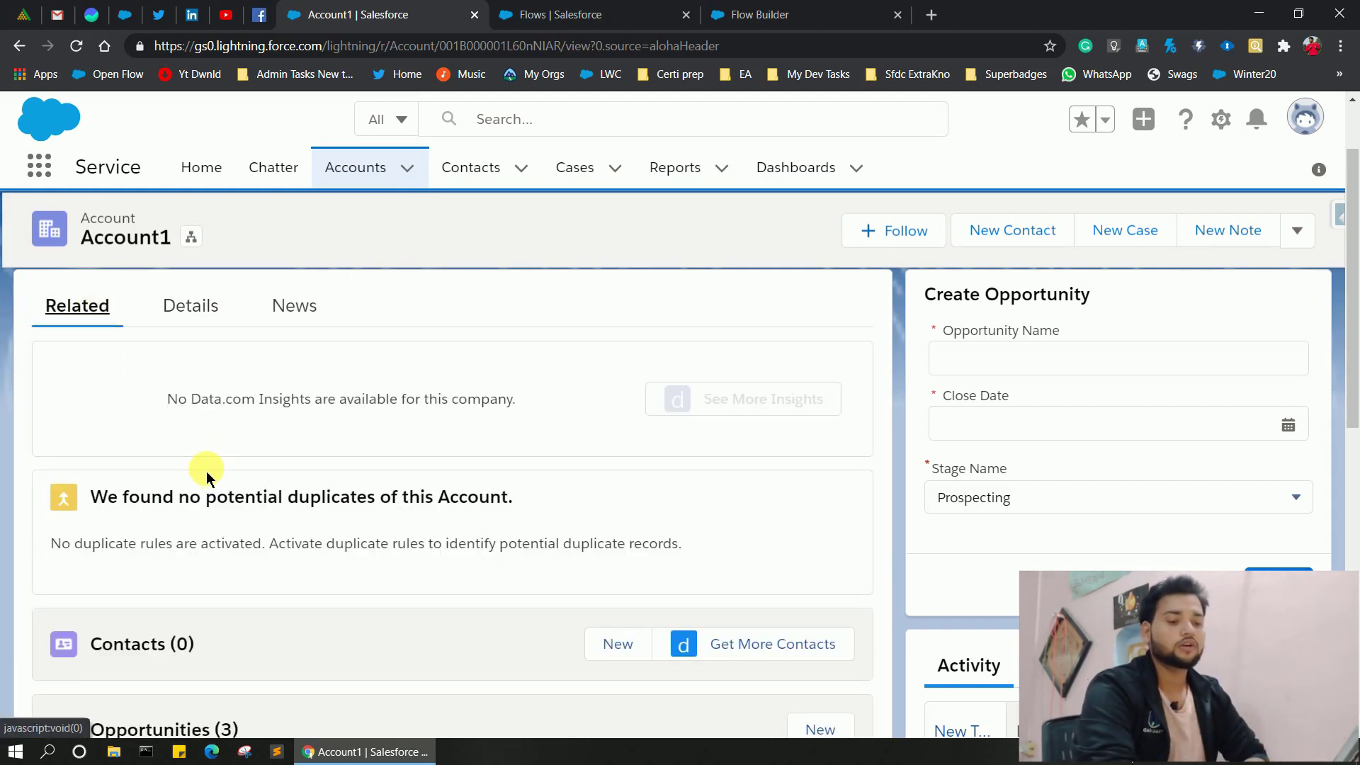
scroll(206, 470, "down", 3)
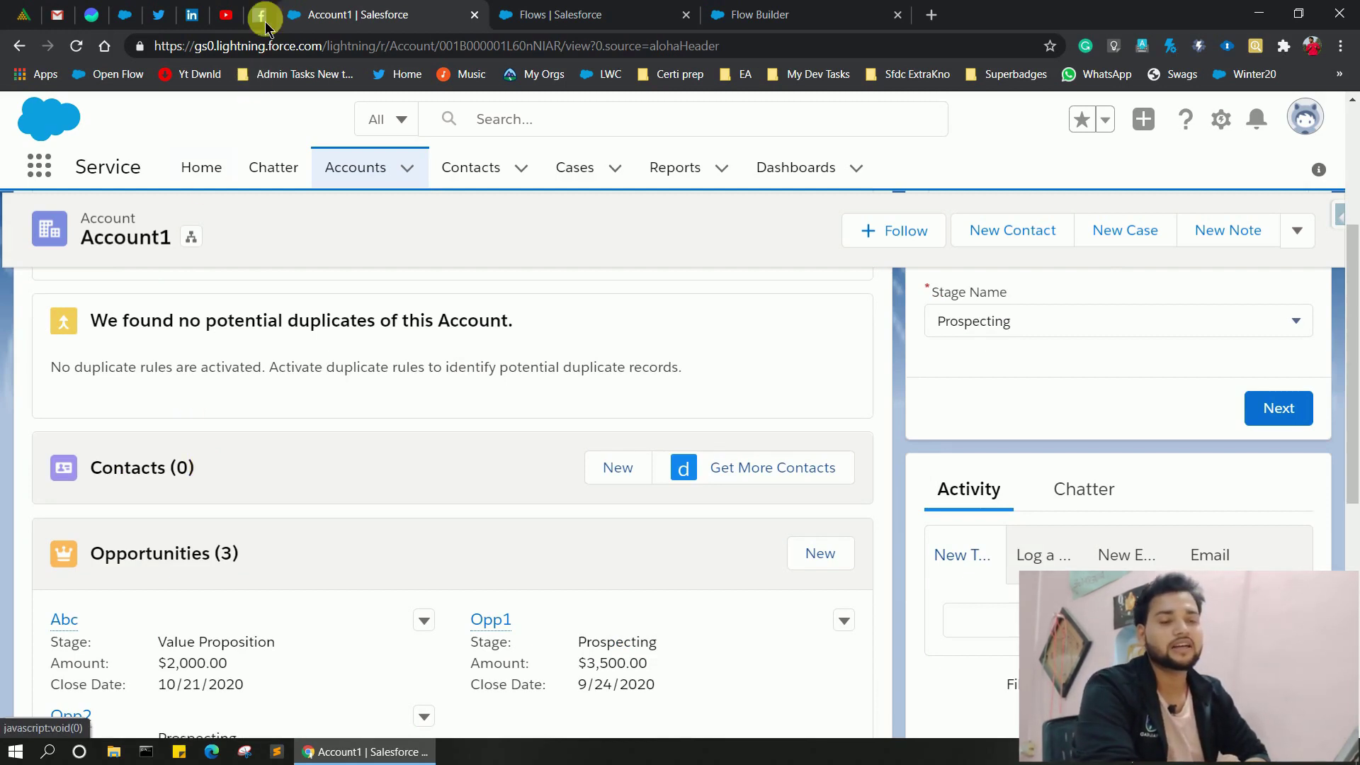
Create a new record-triggered flow from the Flows setup page, using the Freeform layout.
left_click(533, 16)
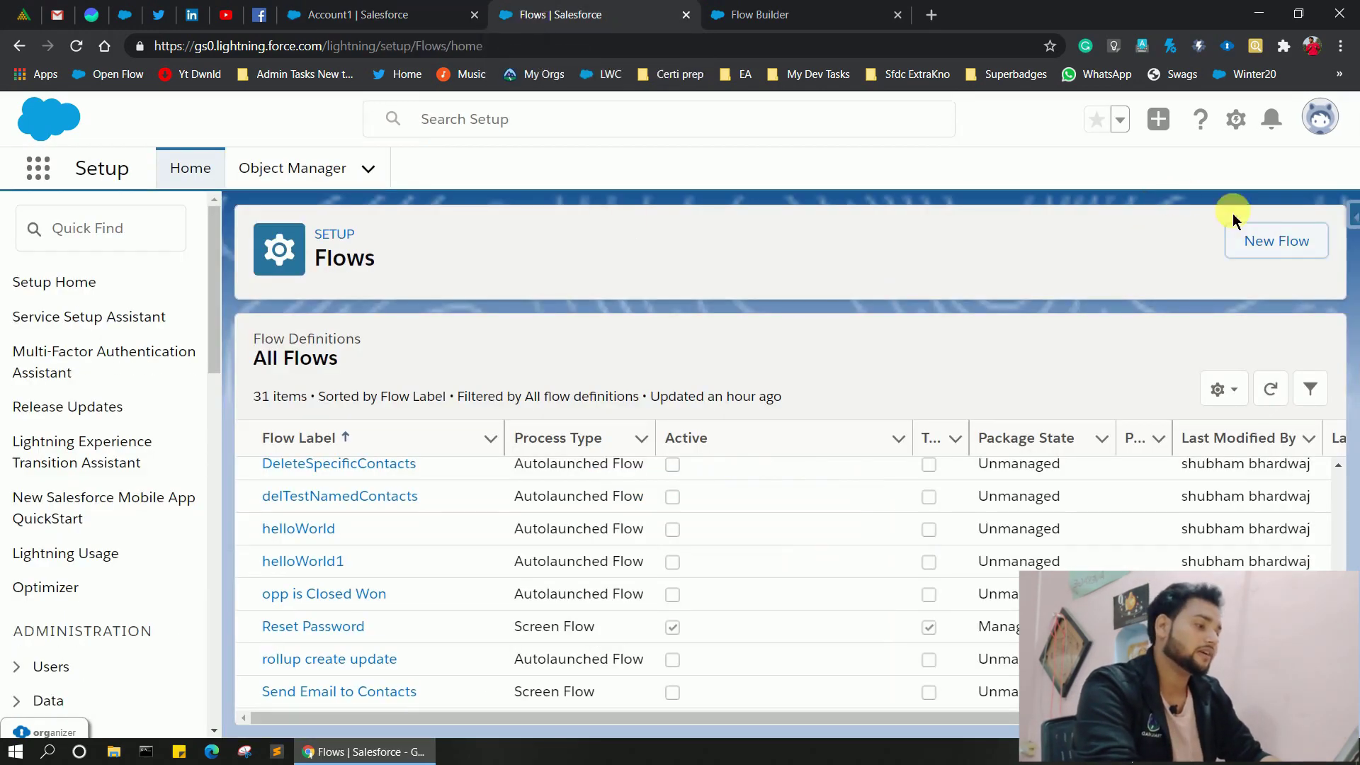
left_click(1278, 245)
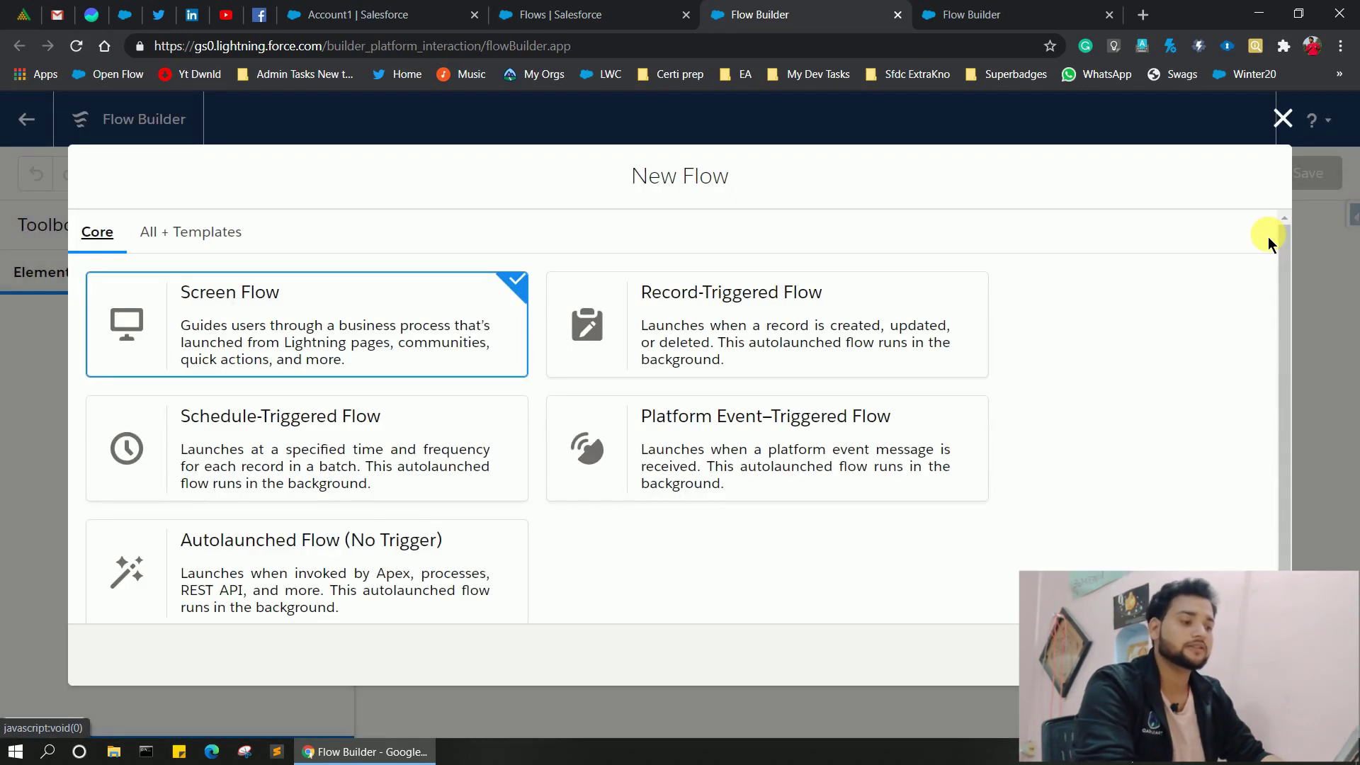
left_click(816, 343)
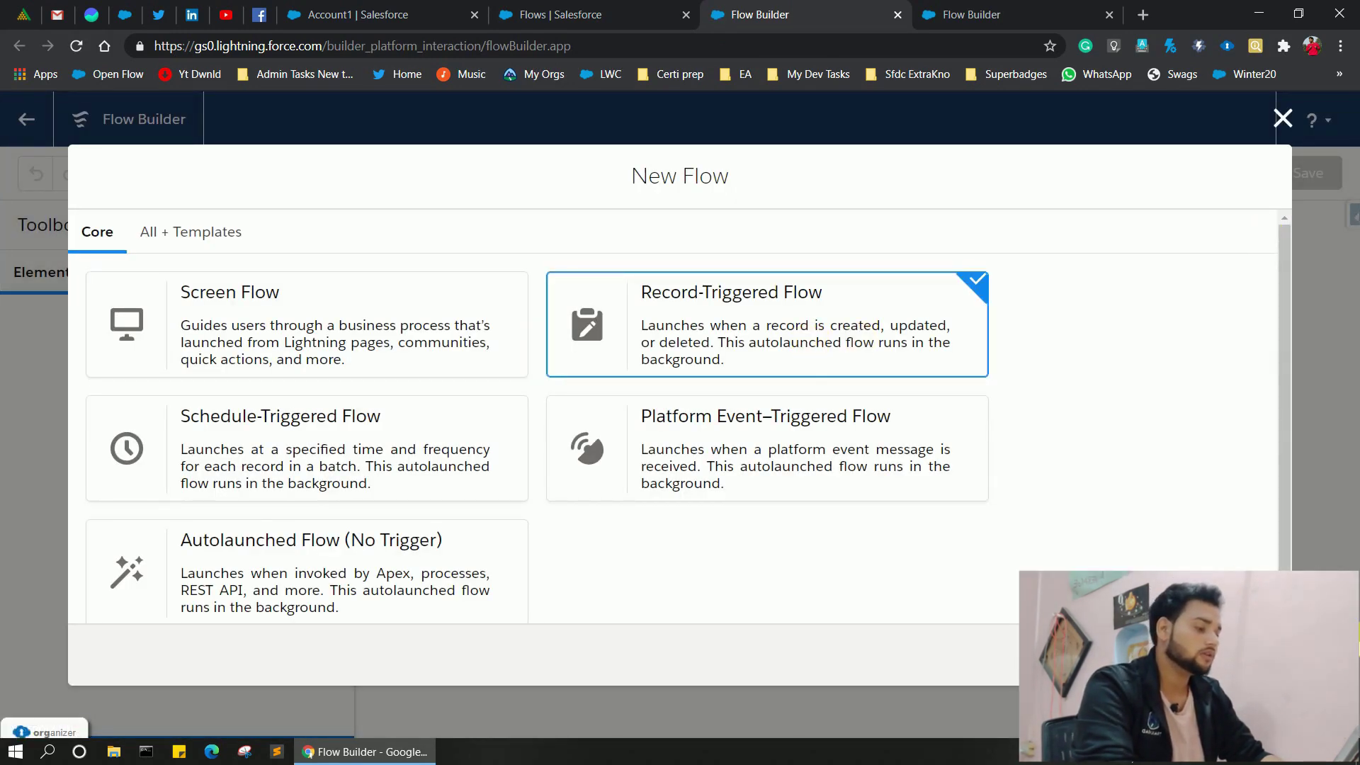
left_click(1252, 655)
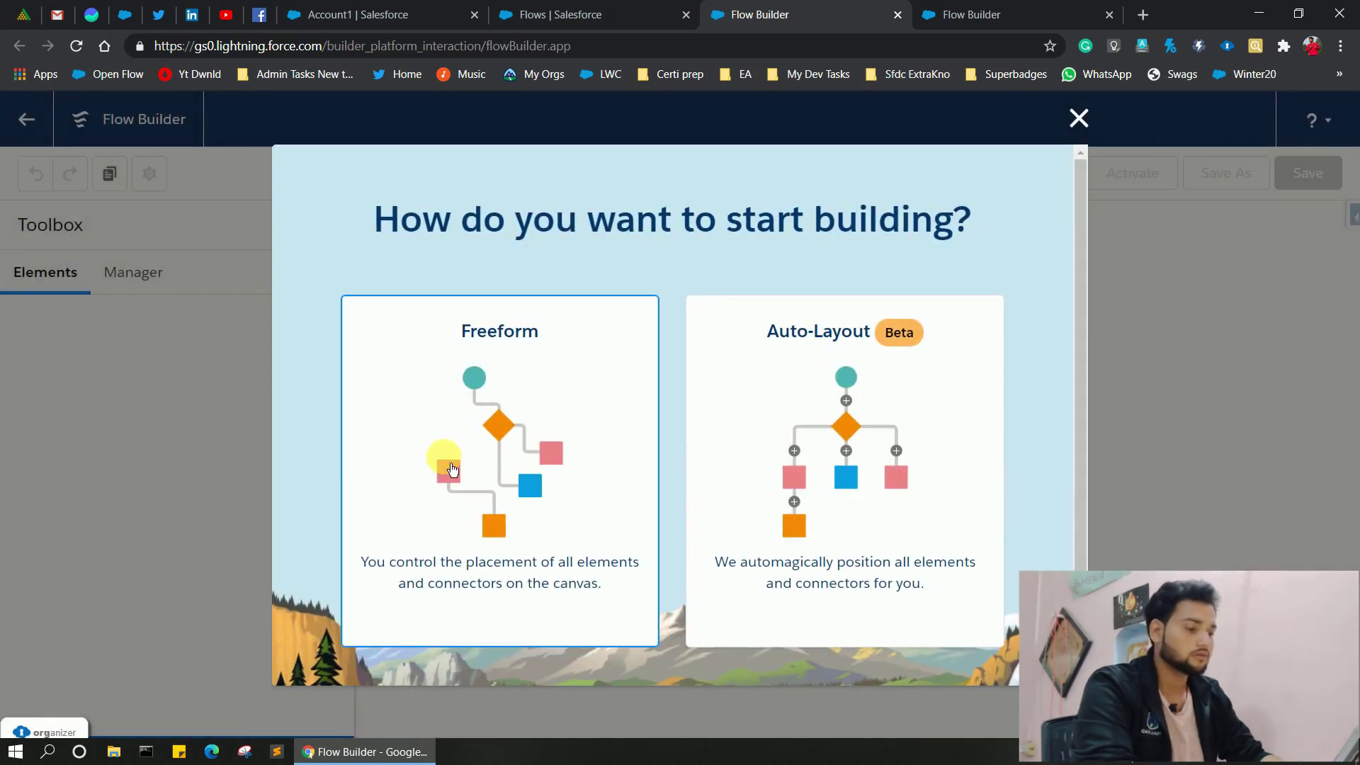
left_click(446, 462)
Configure the flow's start to trigger when a record is deleted, with Opportunity as the triggering object.
left_click(640, 359)
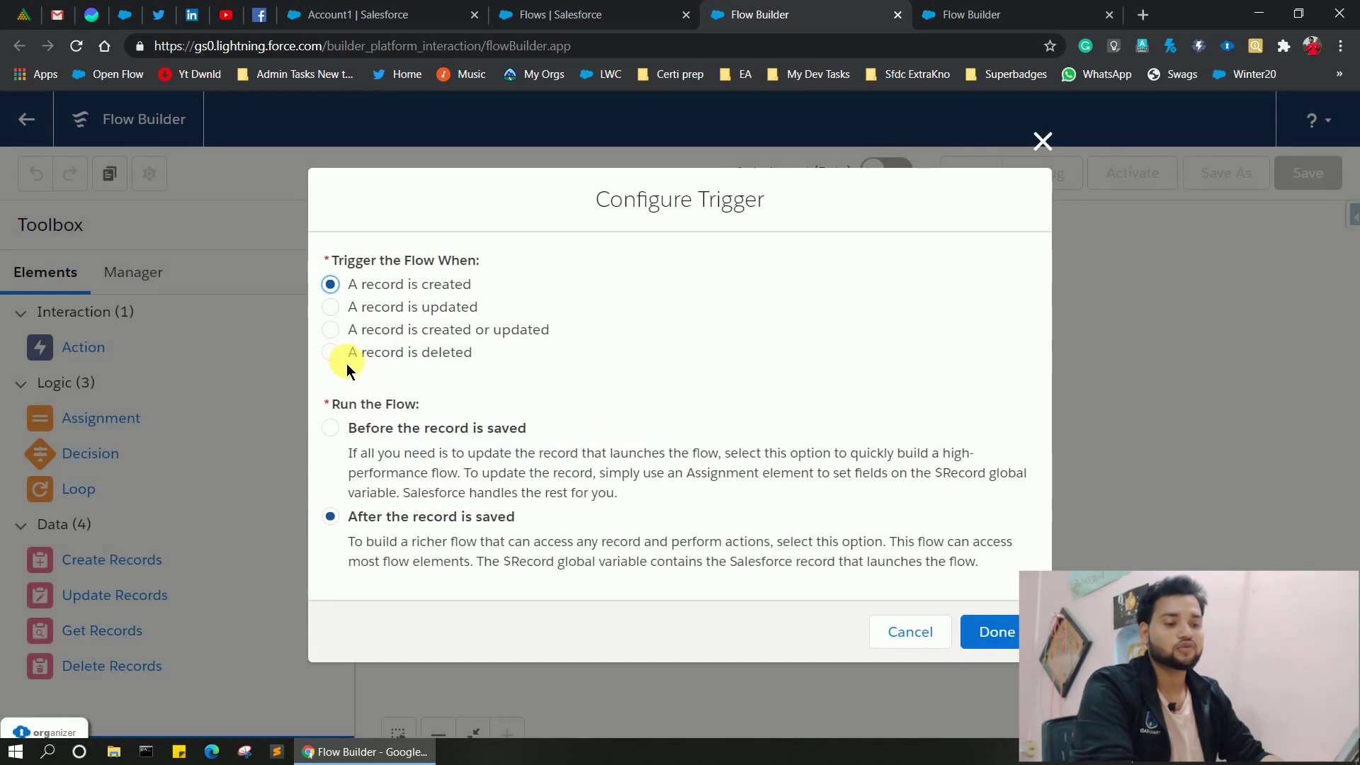
left_click(333, 346)
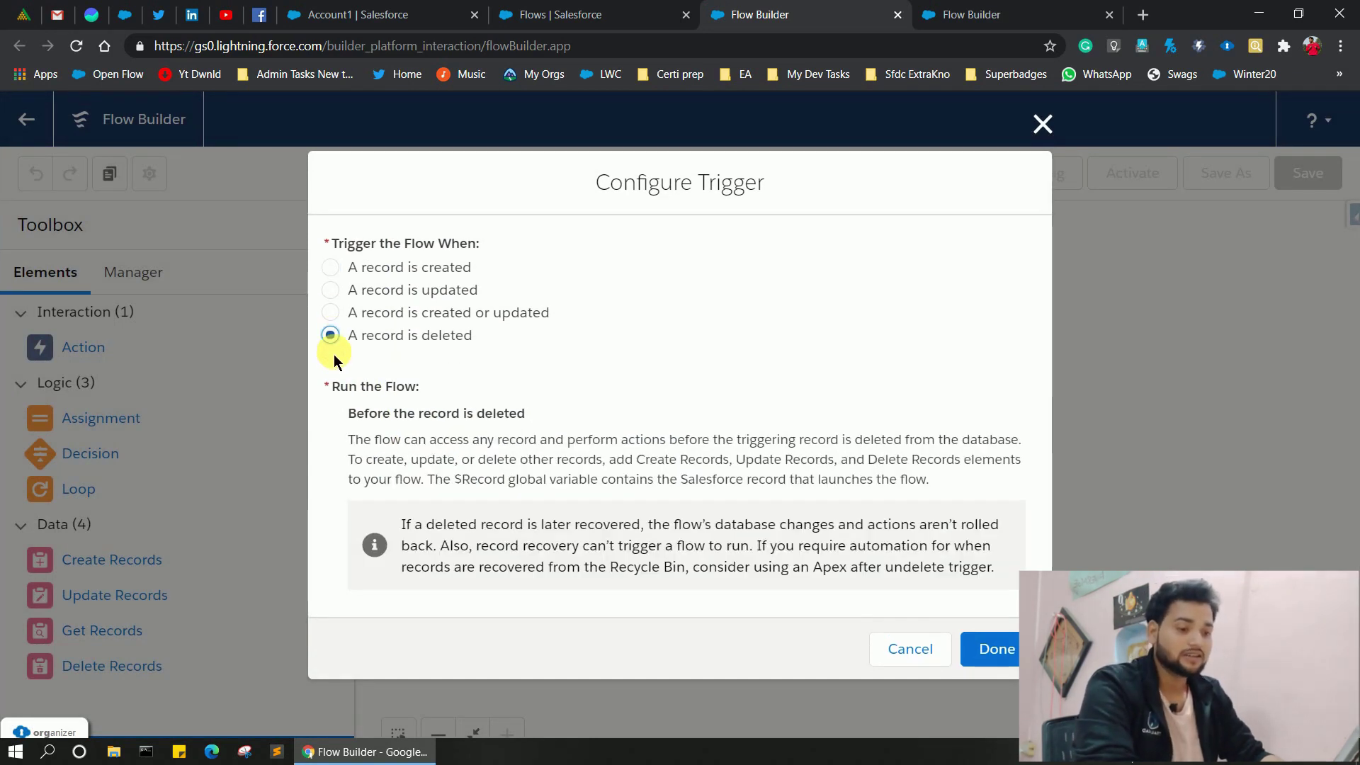
left_click(986, 643)
left_click(520, 425)
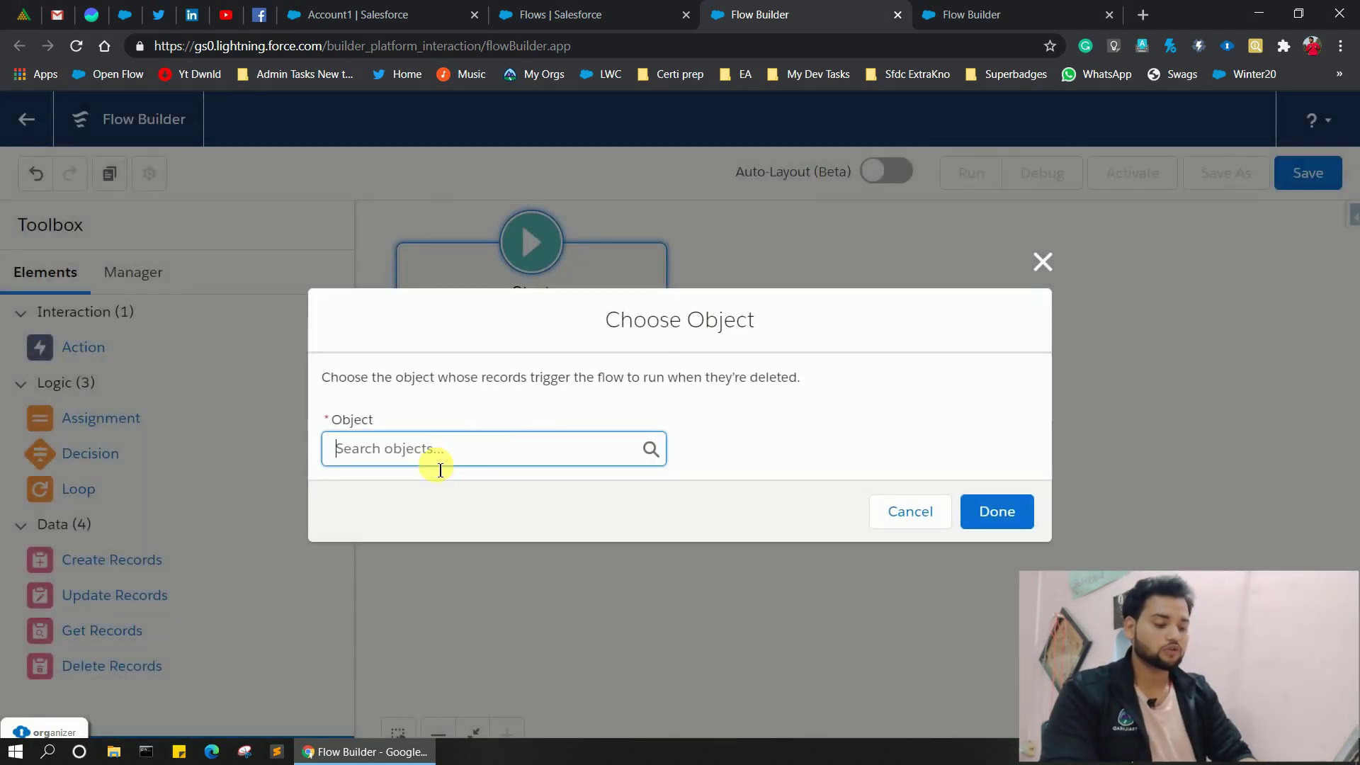
type("Opport")
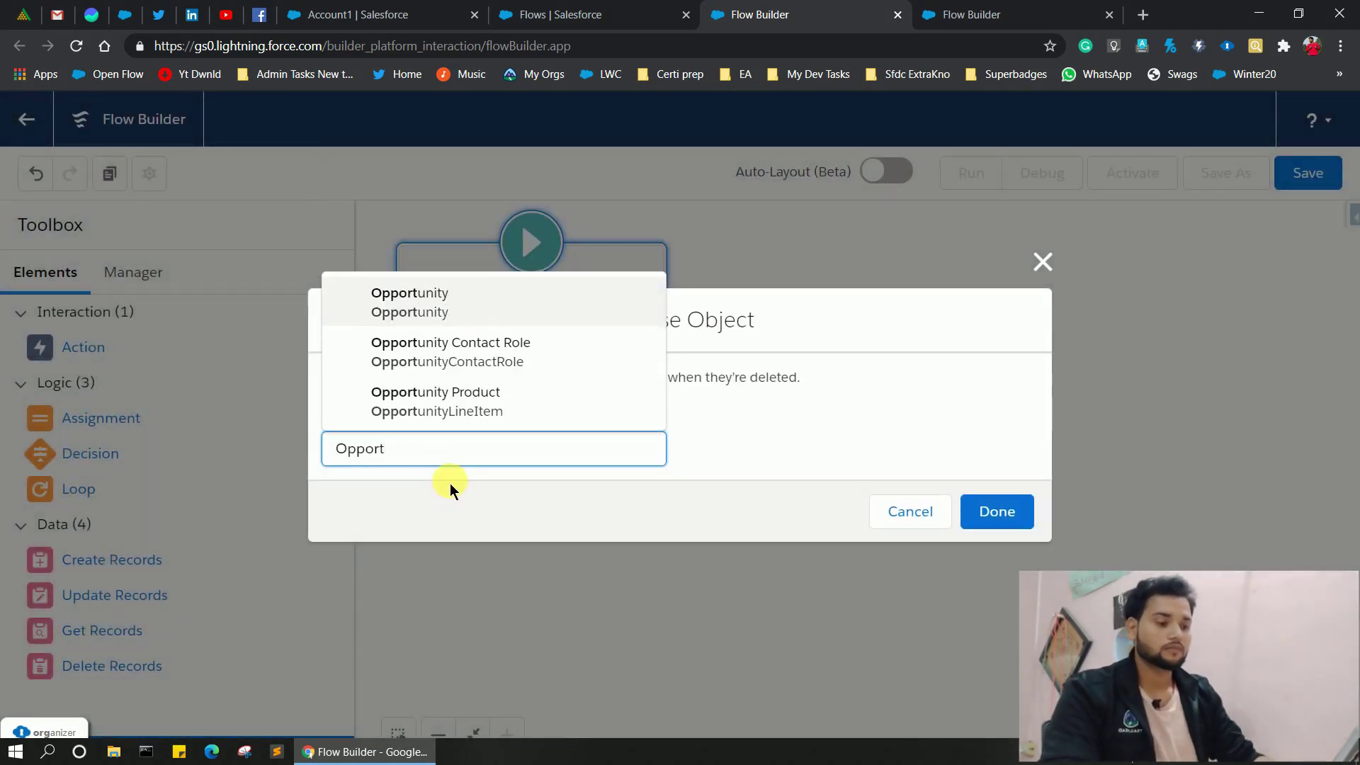
left_click(482, 302)
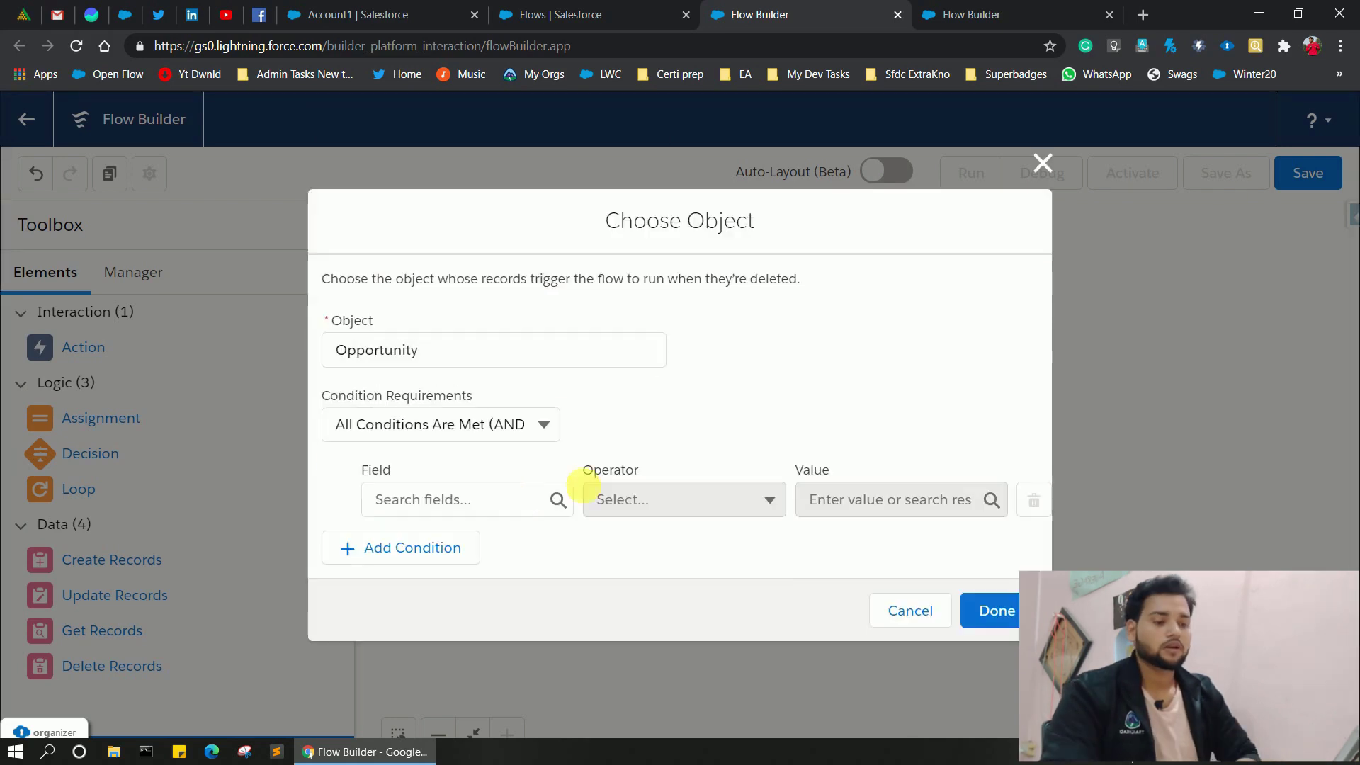
Add a start condition requiring AccountId Is Null to equal $GlobalConstant.False.
left_click(490, 521)
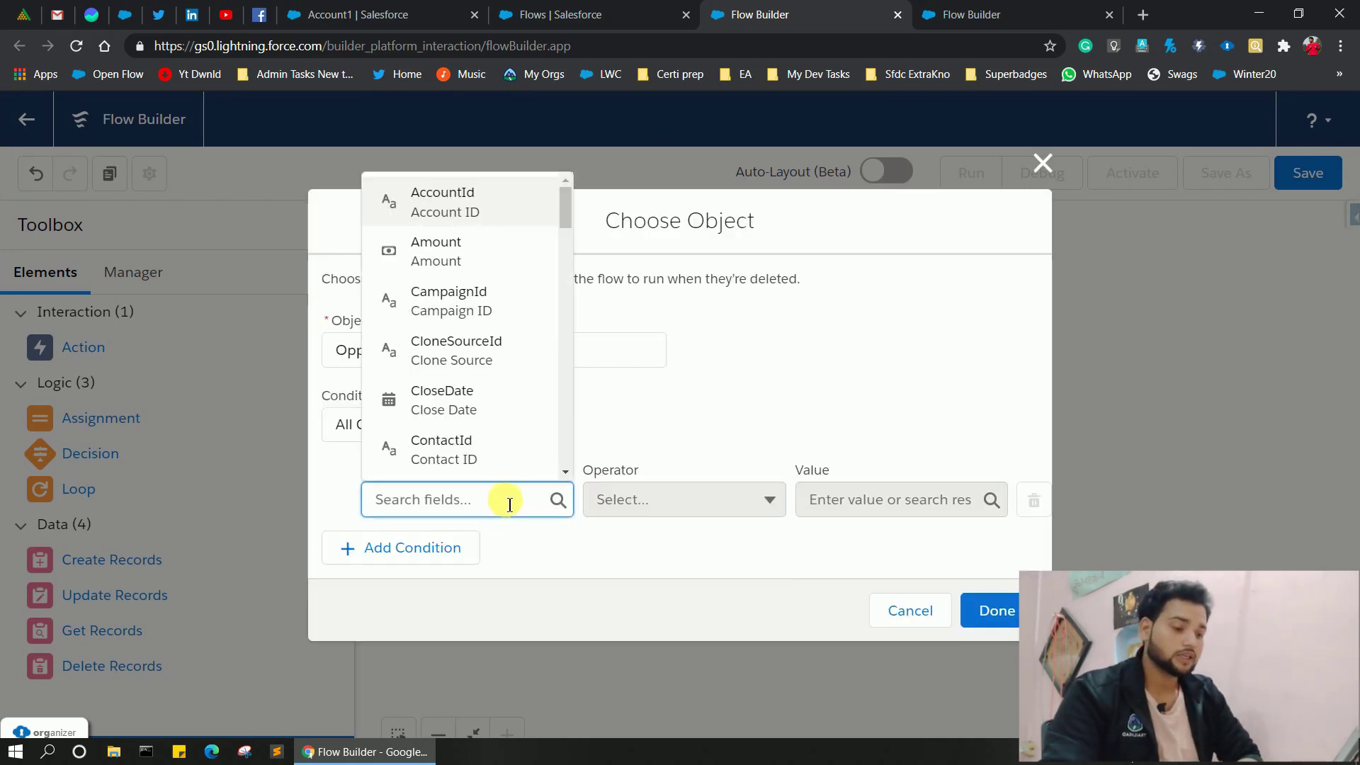
type("accp")
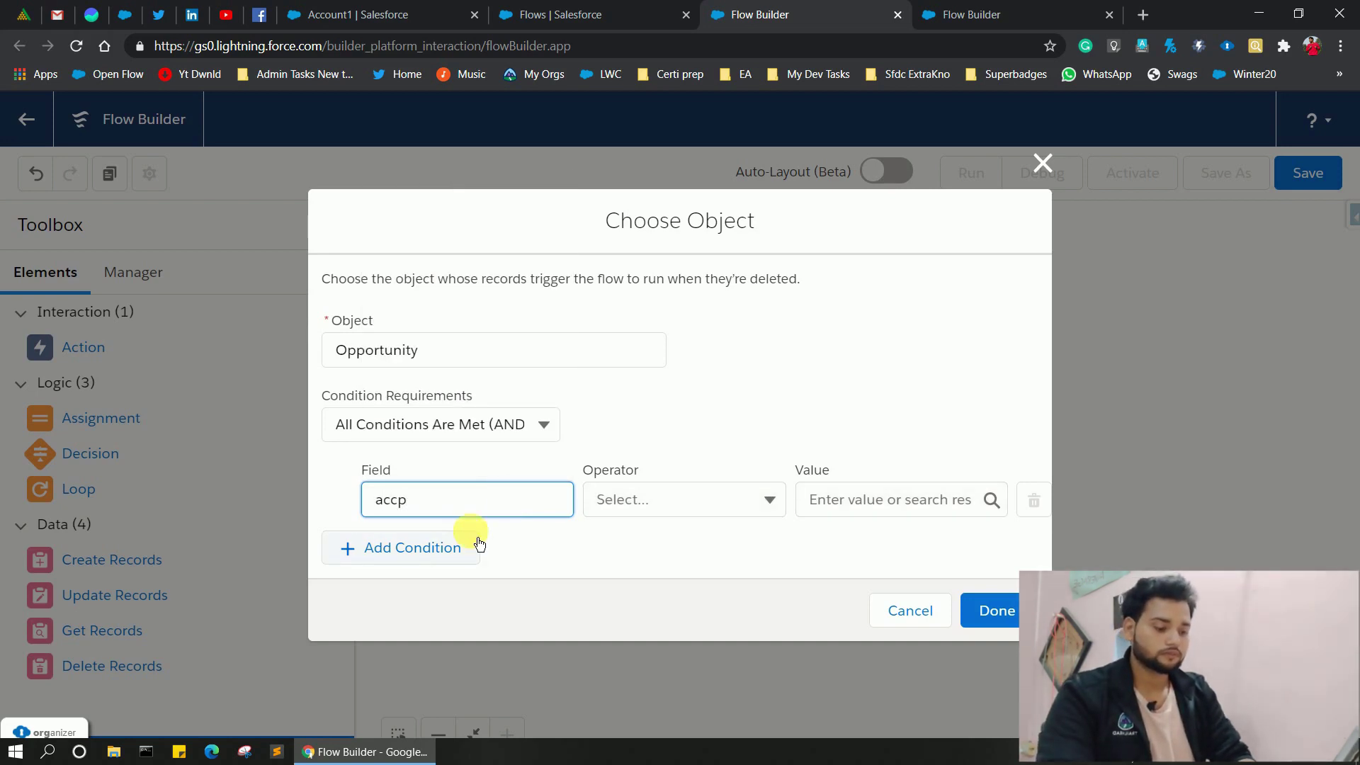
key("BackSpace")
type("ount")
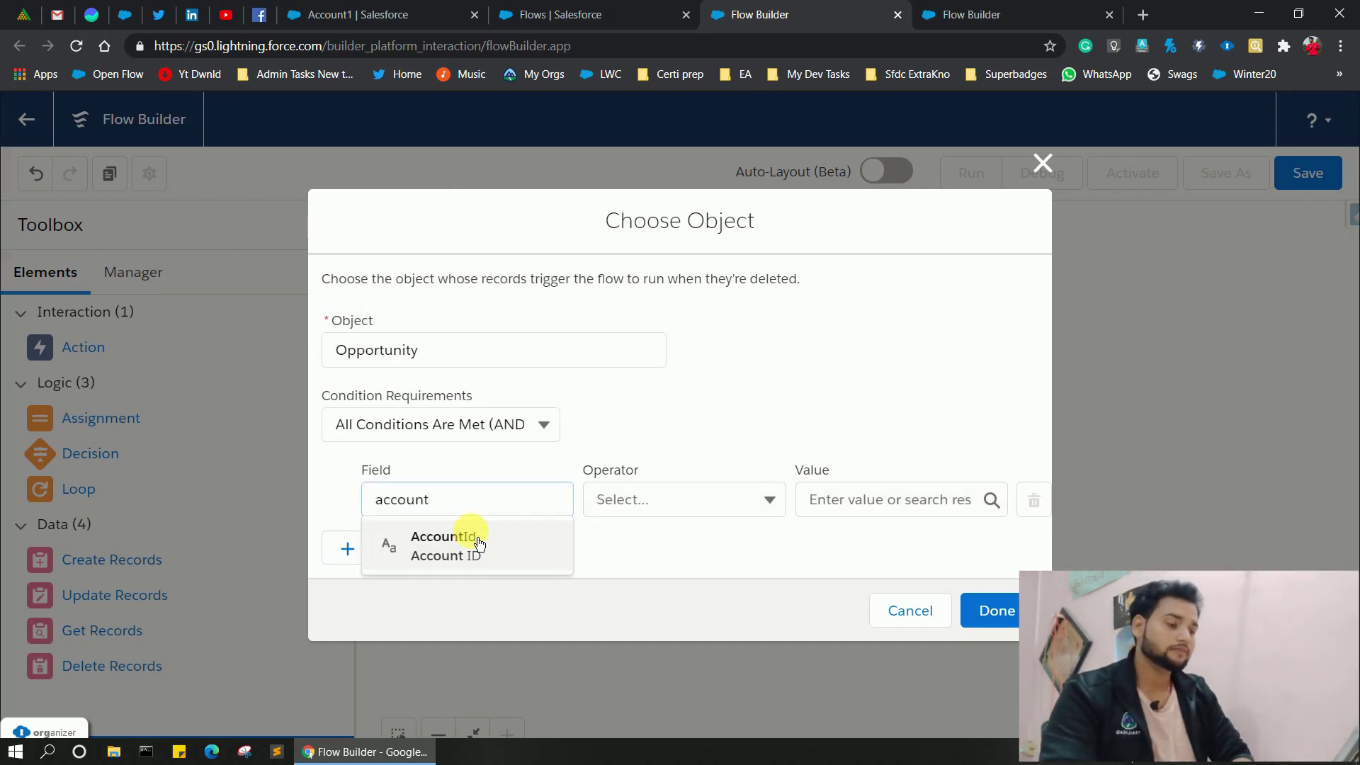
left_click(478, 542)
left_click(683, 495)
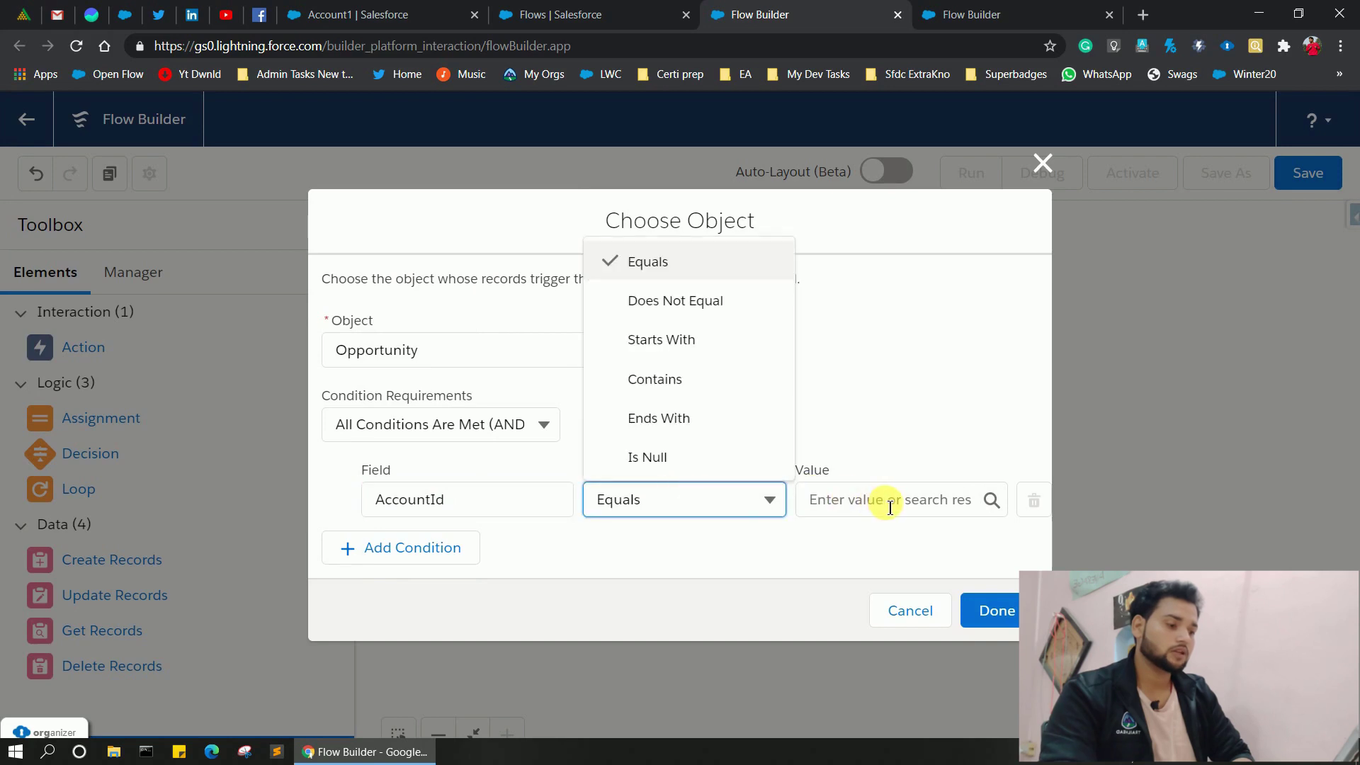
left_click(685, 473)
left_click(879, 508)
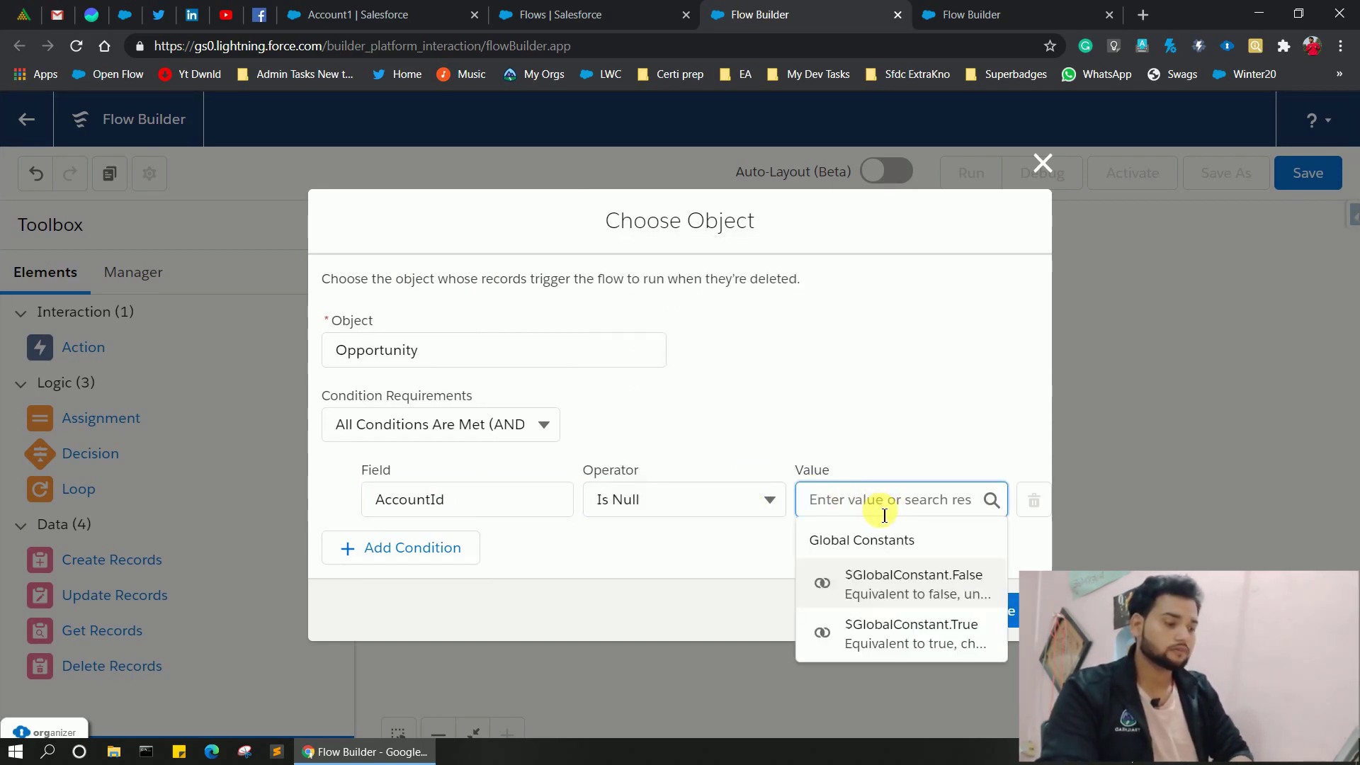
left_click(920, 586)
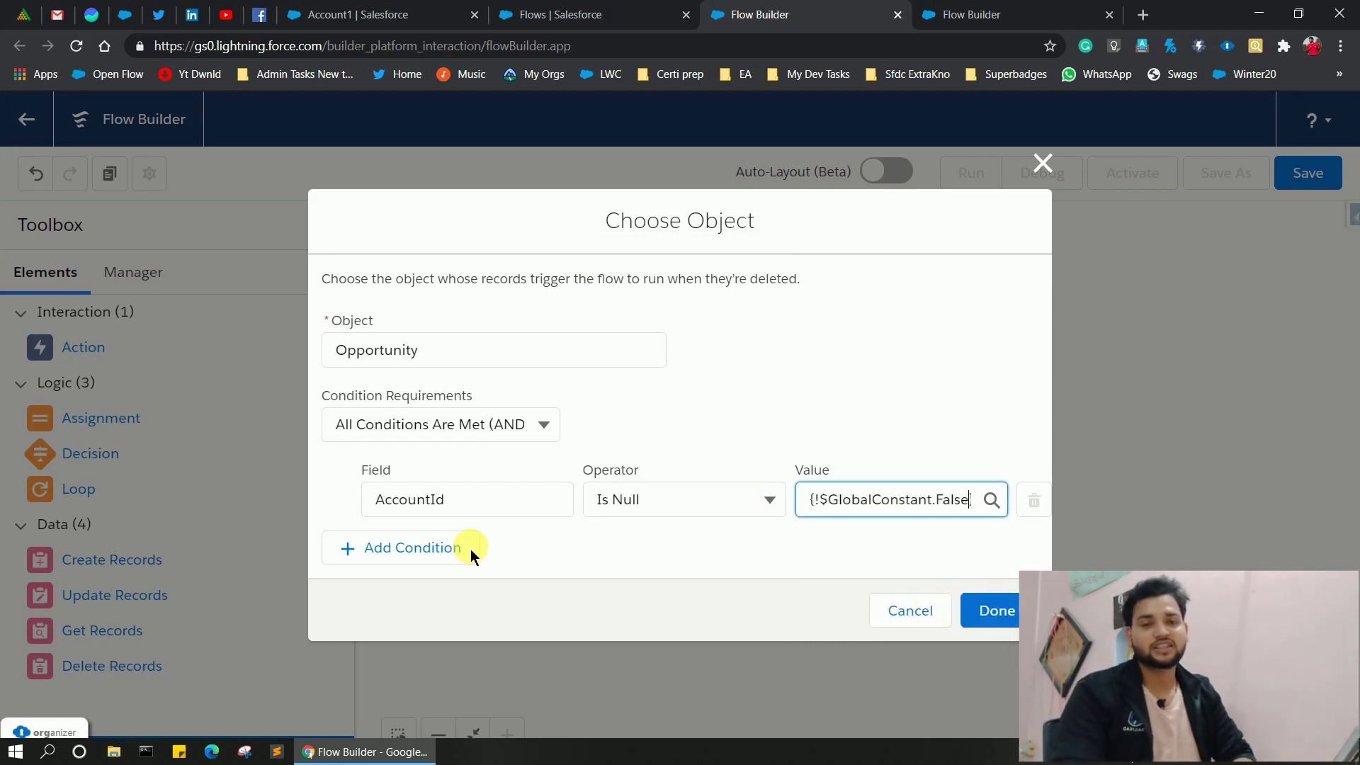
Add a second start condition requiring Amount Is Null to equal $GlobalConstant.False.
left_click(422, 548)
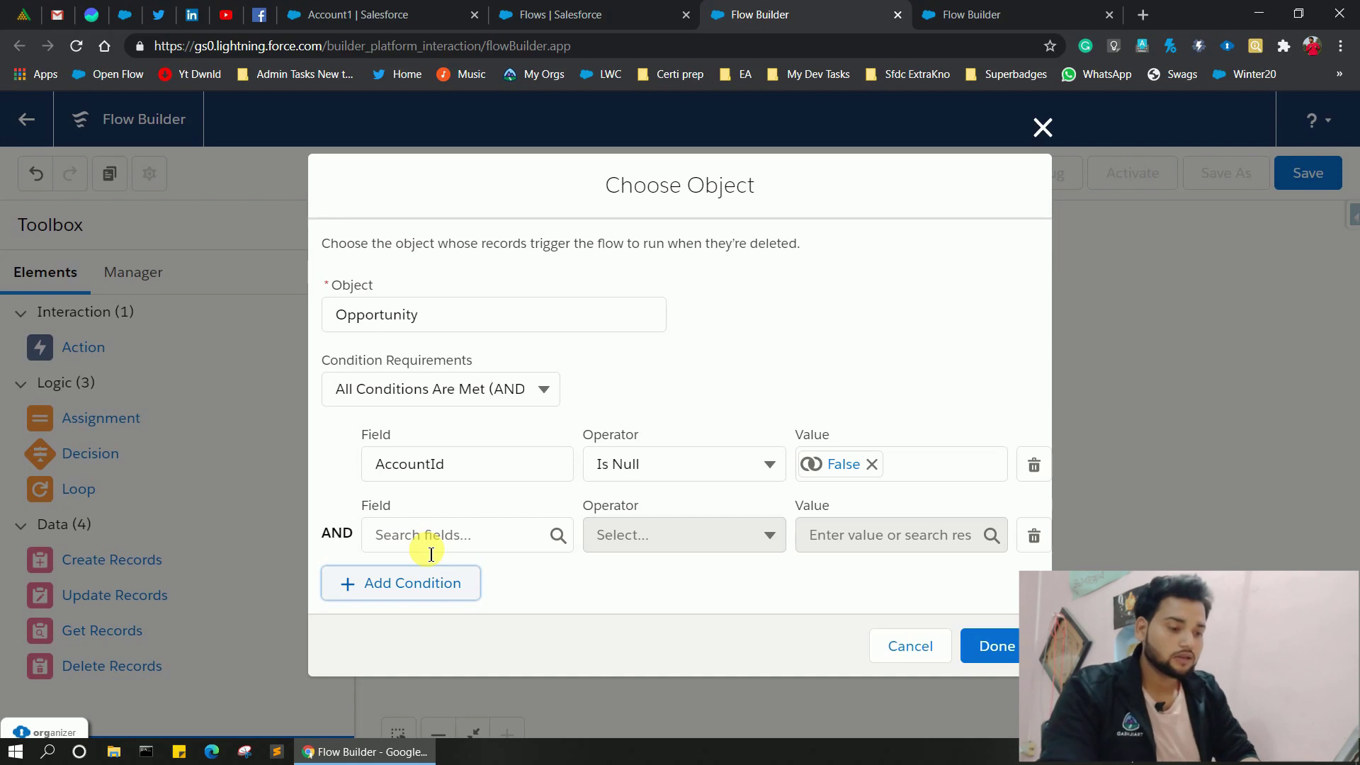
left_click(431, 551)
type("am")
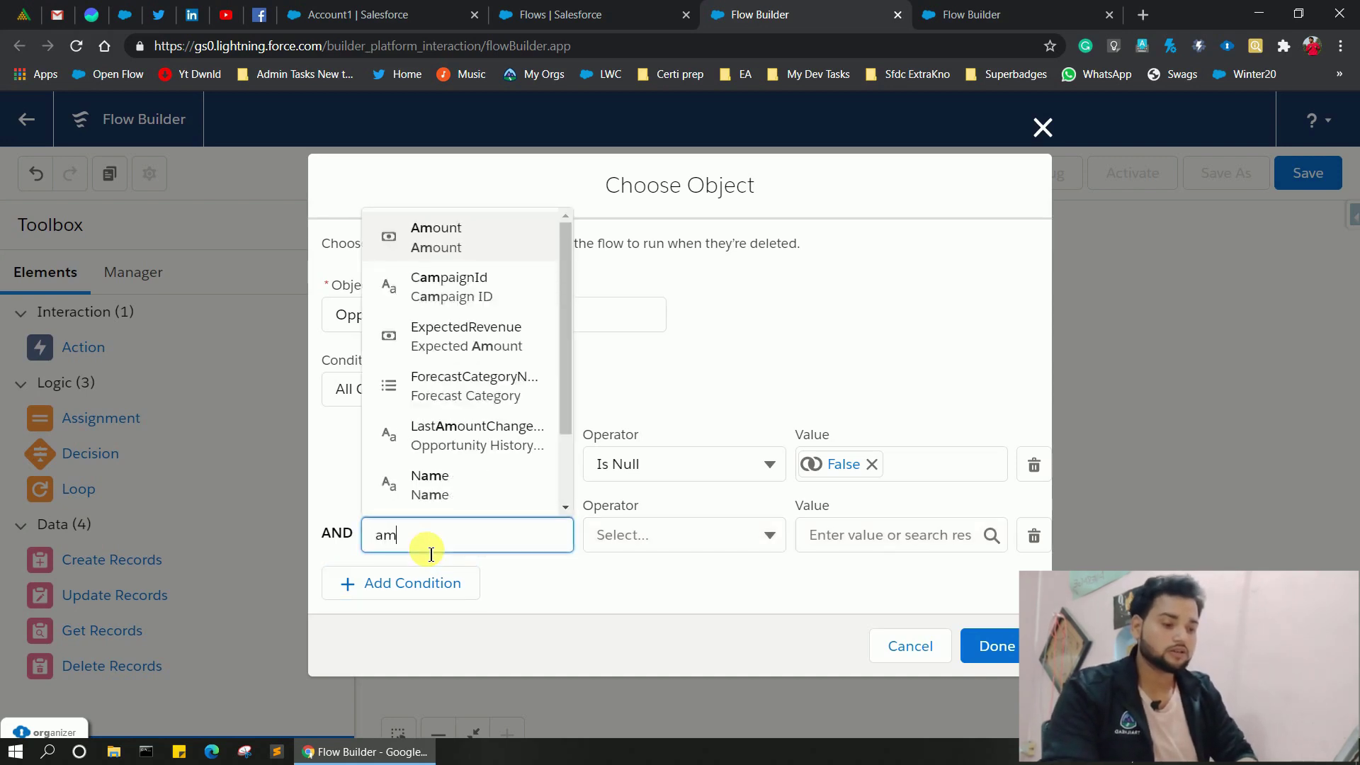
type("ount")
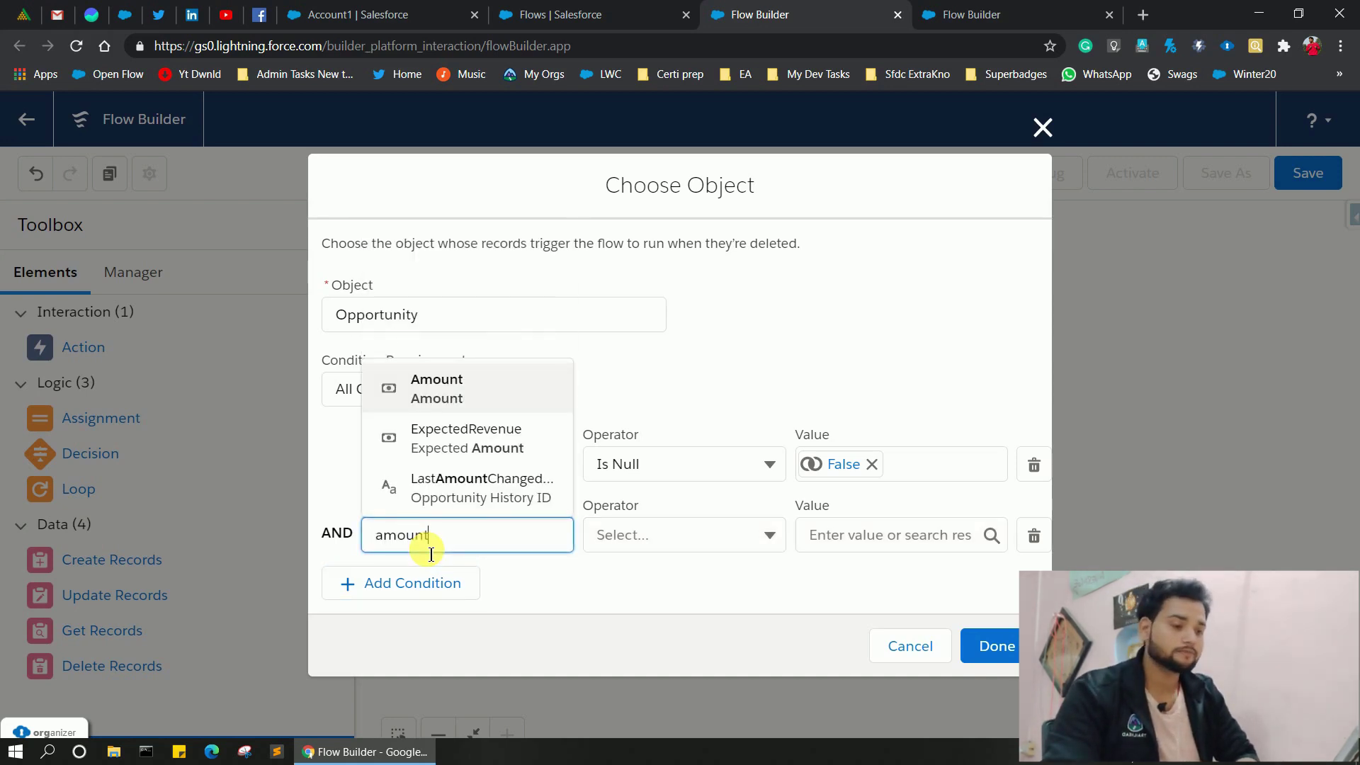
left_click(473, 383)
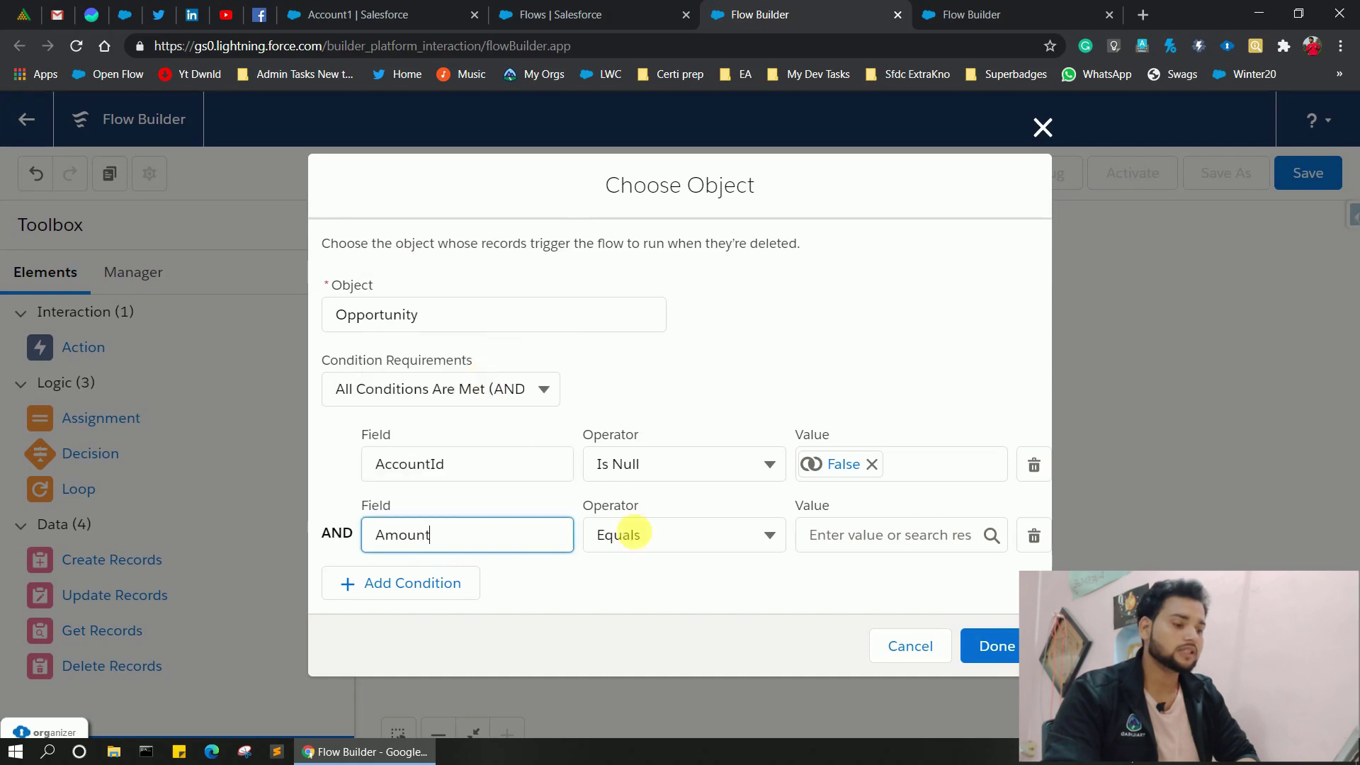
left_click(644, 543)
left_click(670, 496)
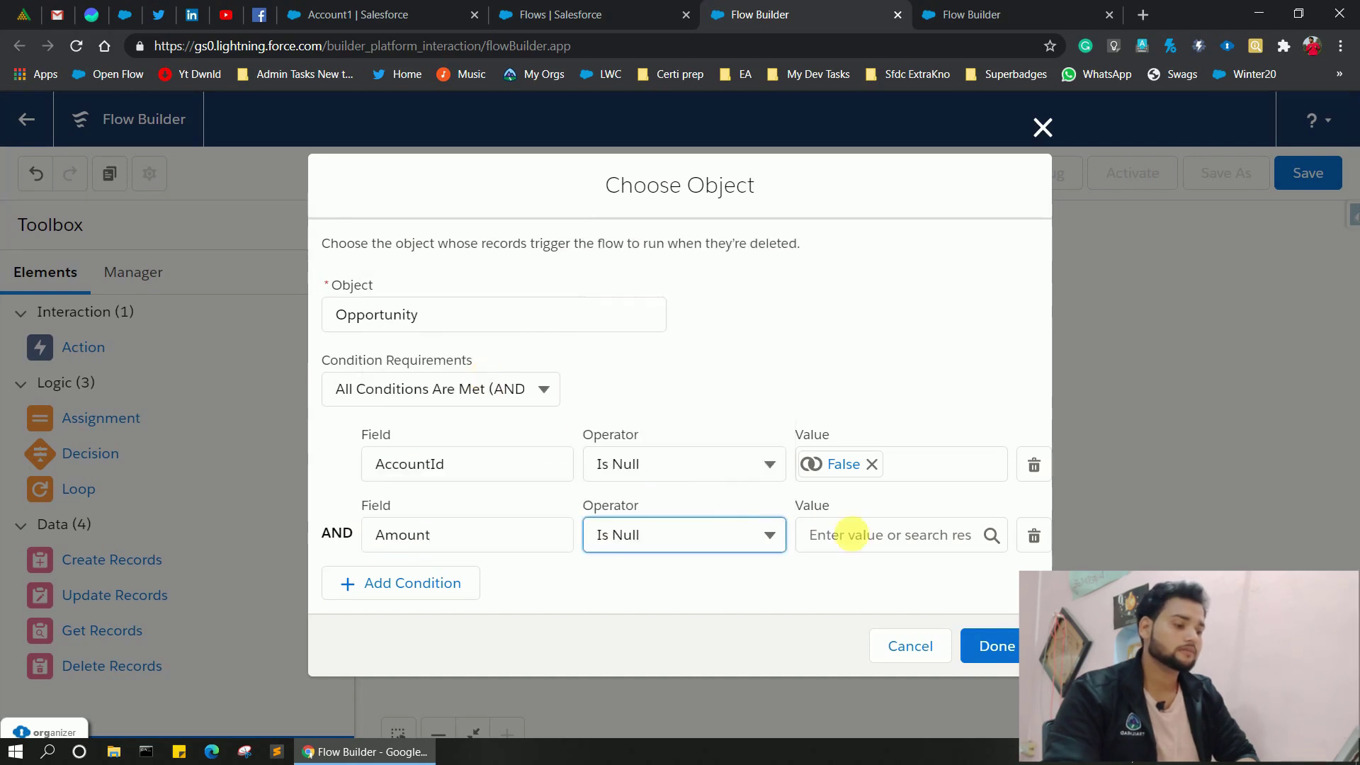
left_click(898, 554)
left_click(894, 618)
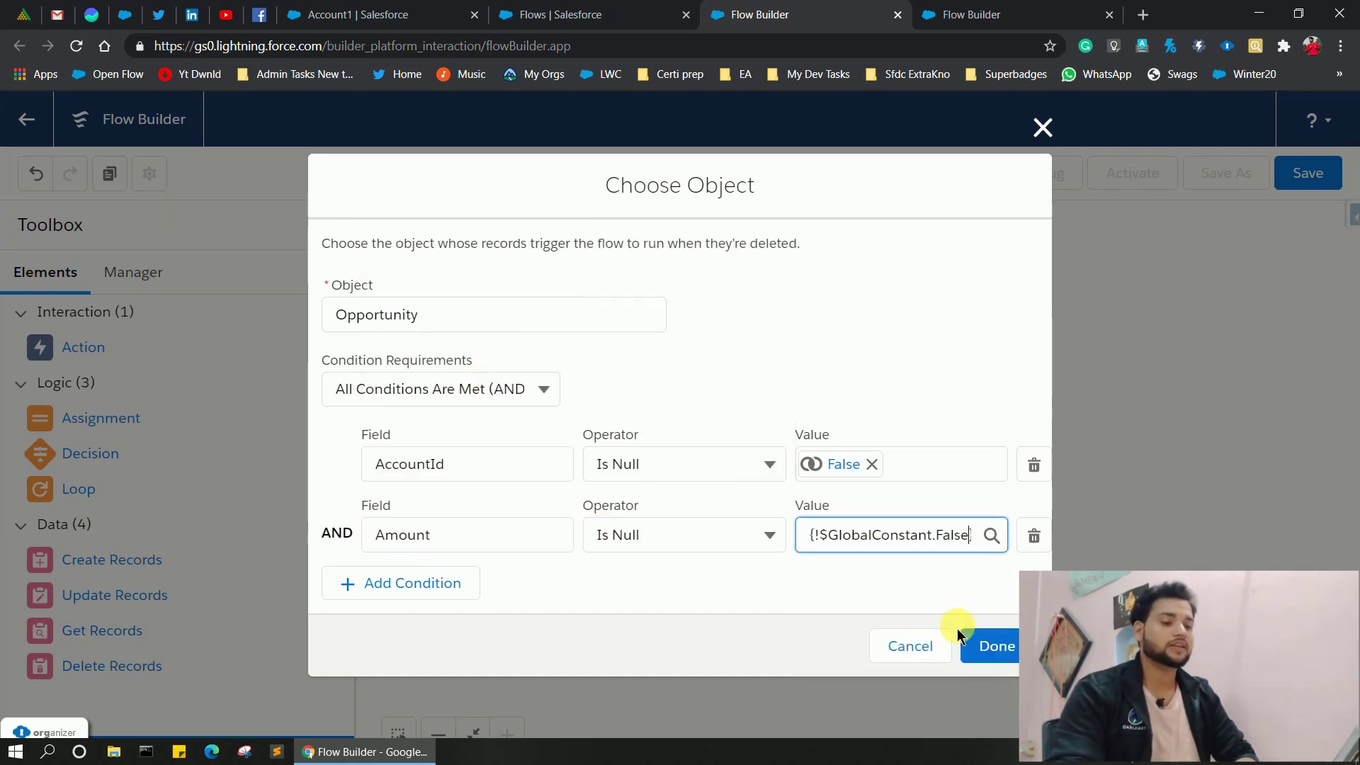
Confirm the start conditions and add a Get Records element labelled getAllRelOpps that retrieves Opportunity records.
left_click(988, 644)
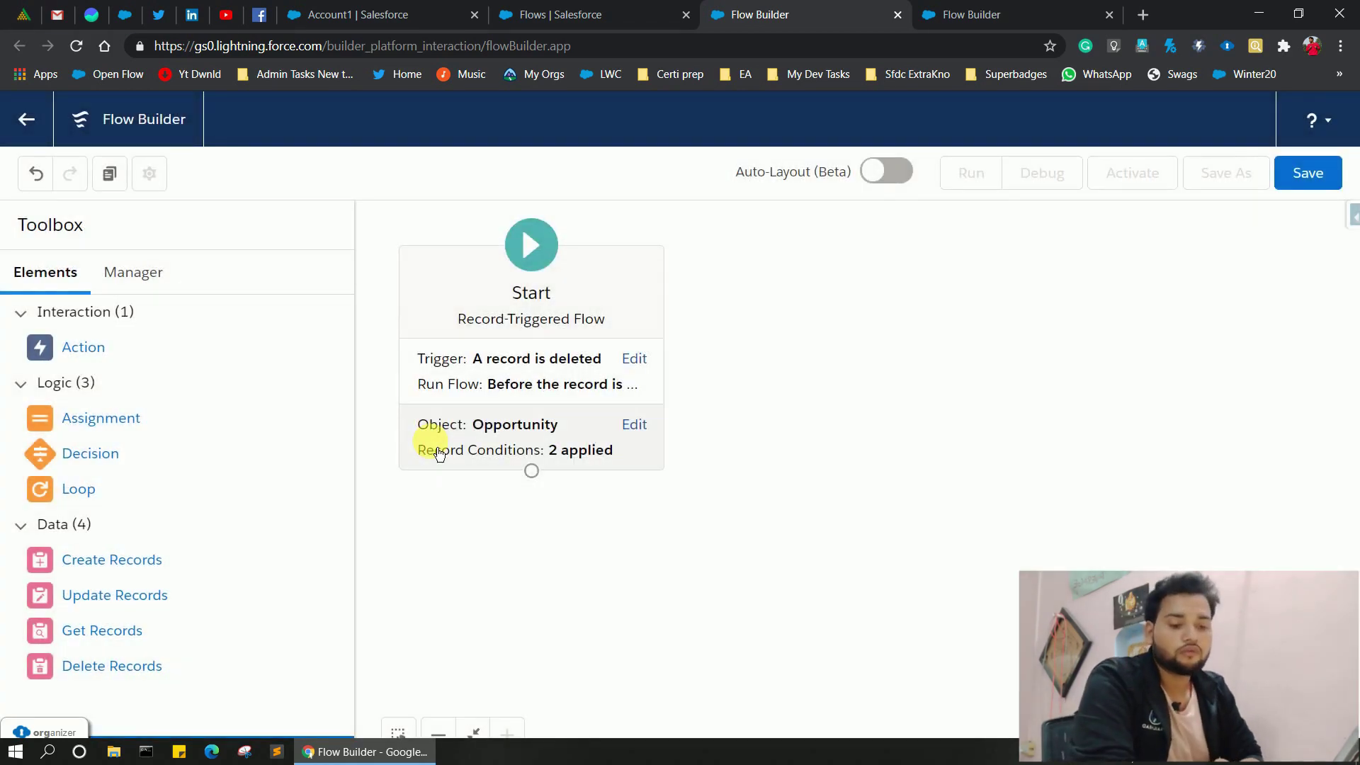
left_click_drag(112, 648, 738, 347)
left_click_drag(732, 345, 732, 345)
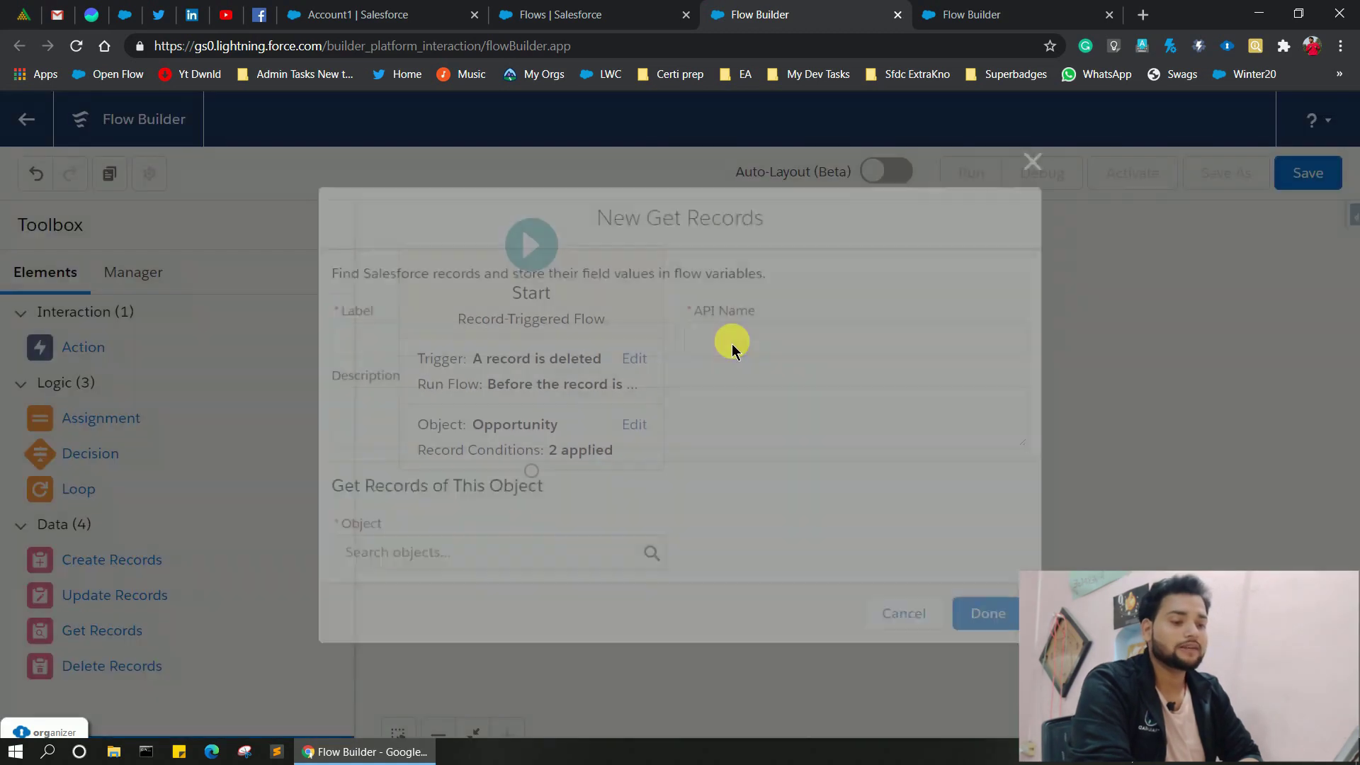
type("get")
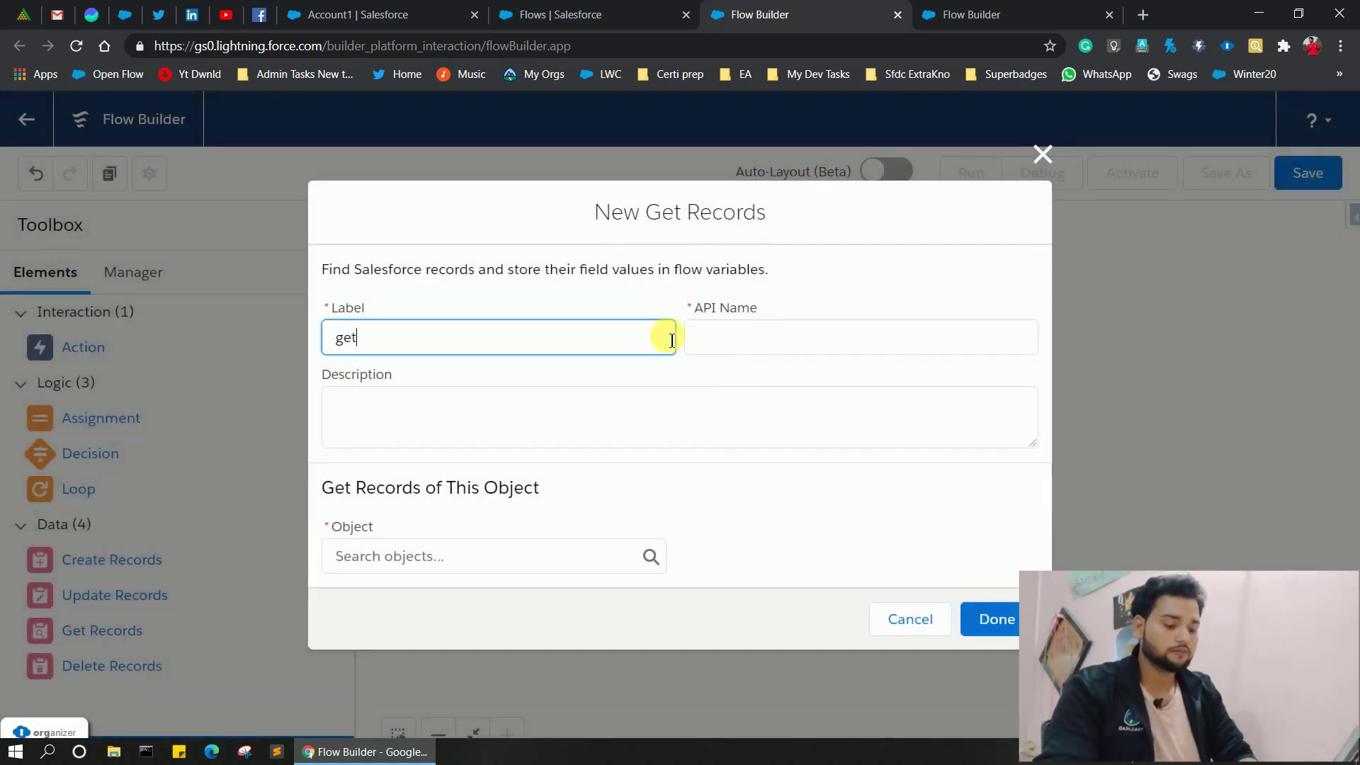
type("AllRelOpps")
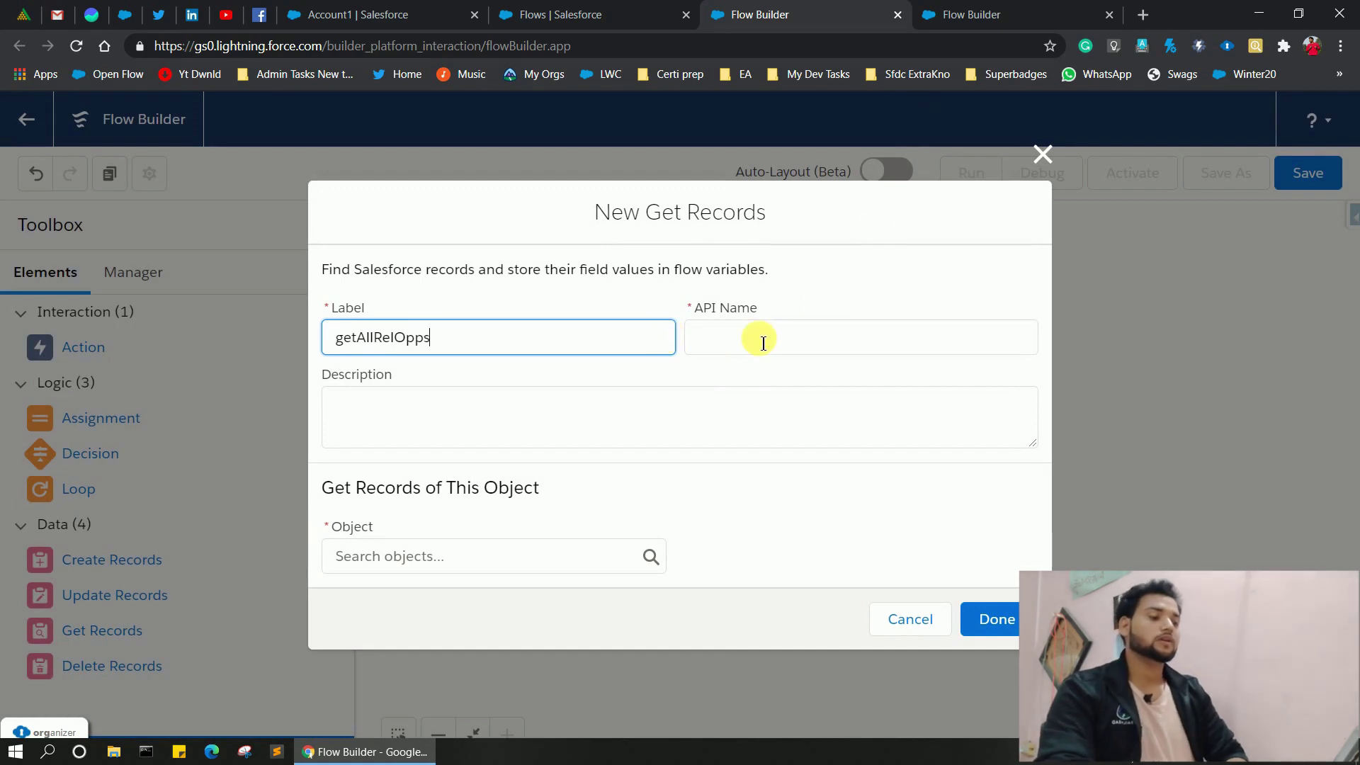
left_click(763, 344)
left_click(466, 557)
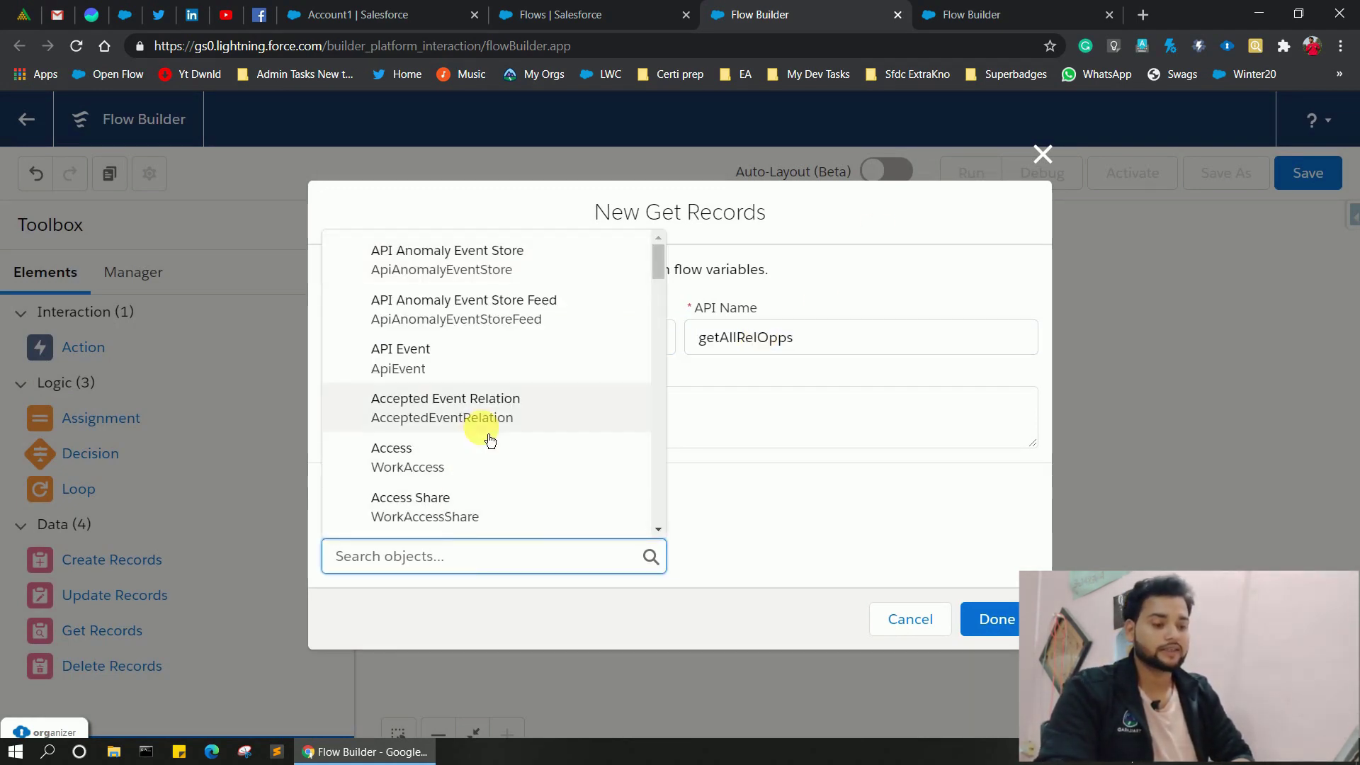
type("opportu")
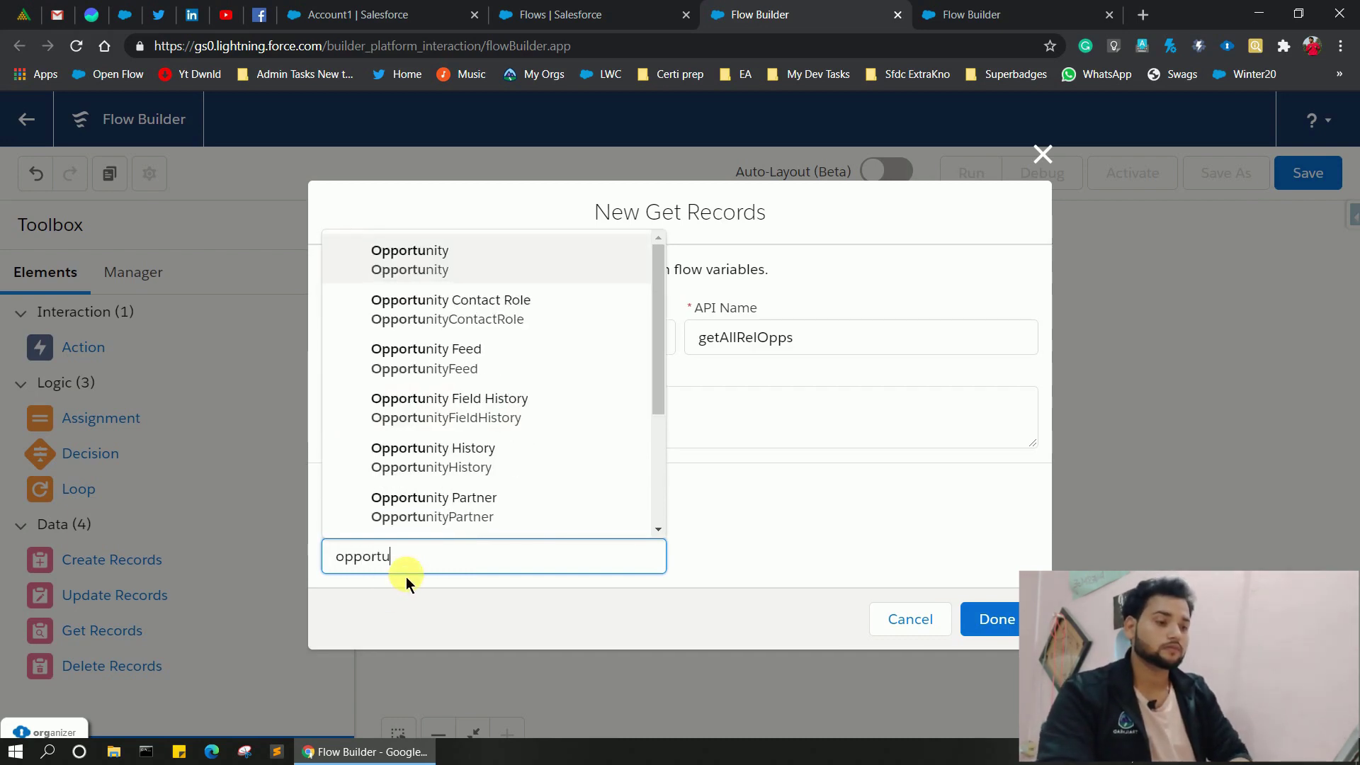
left_click(395, 267)
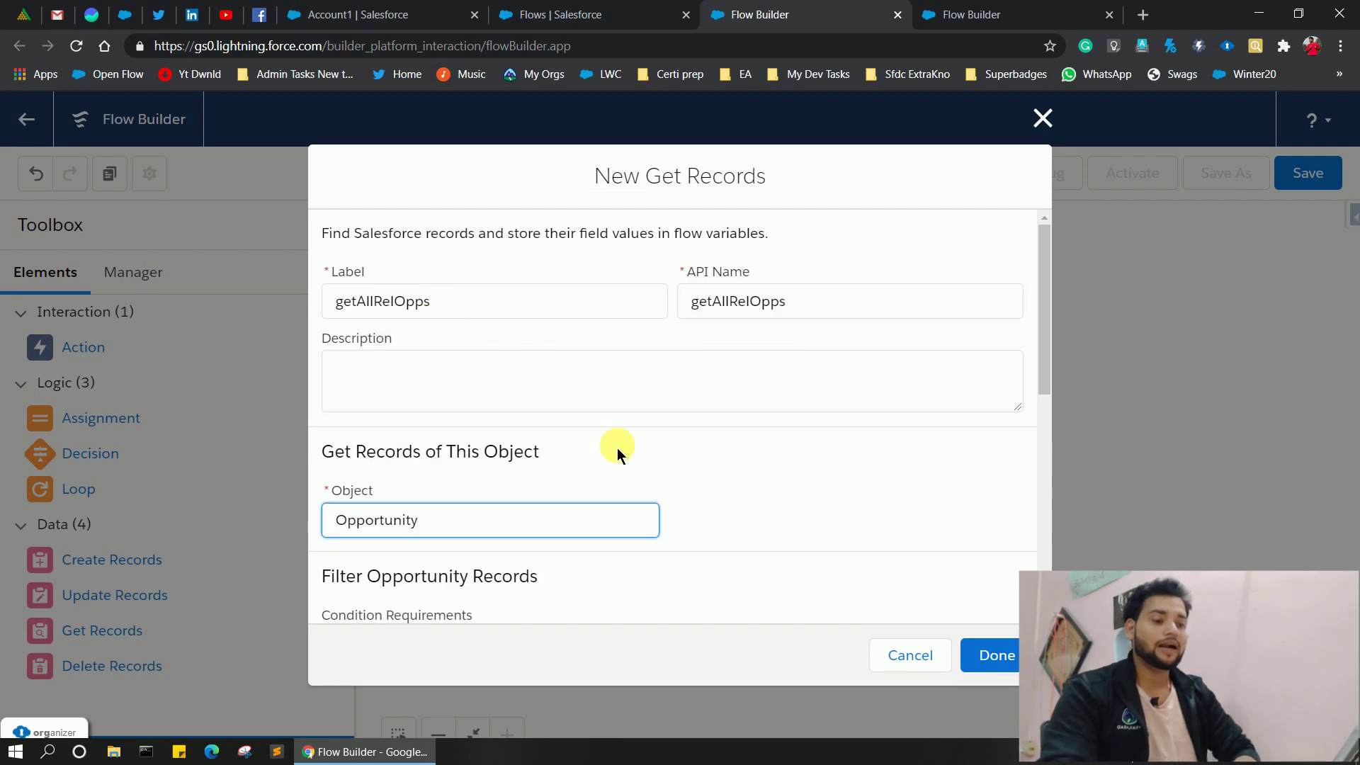
Filter the retrieved opportunities with a condition that Id Does Not Equal $Record.Id.
scroll(617, 453, "down", 5)
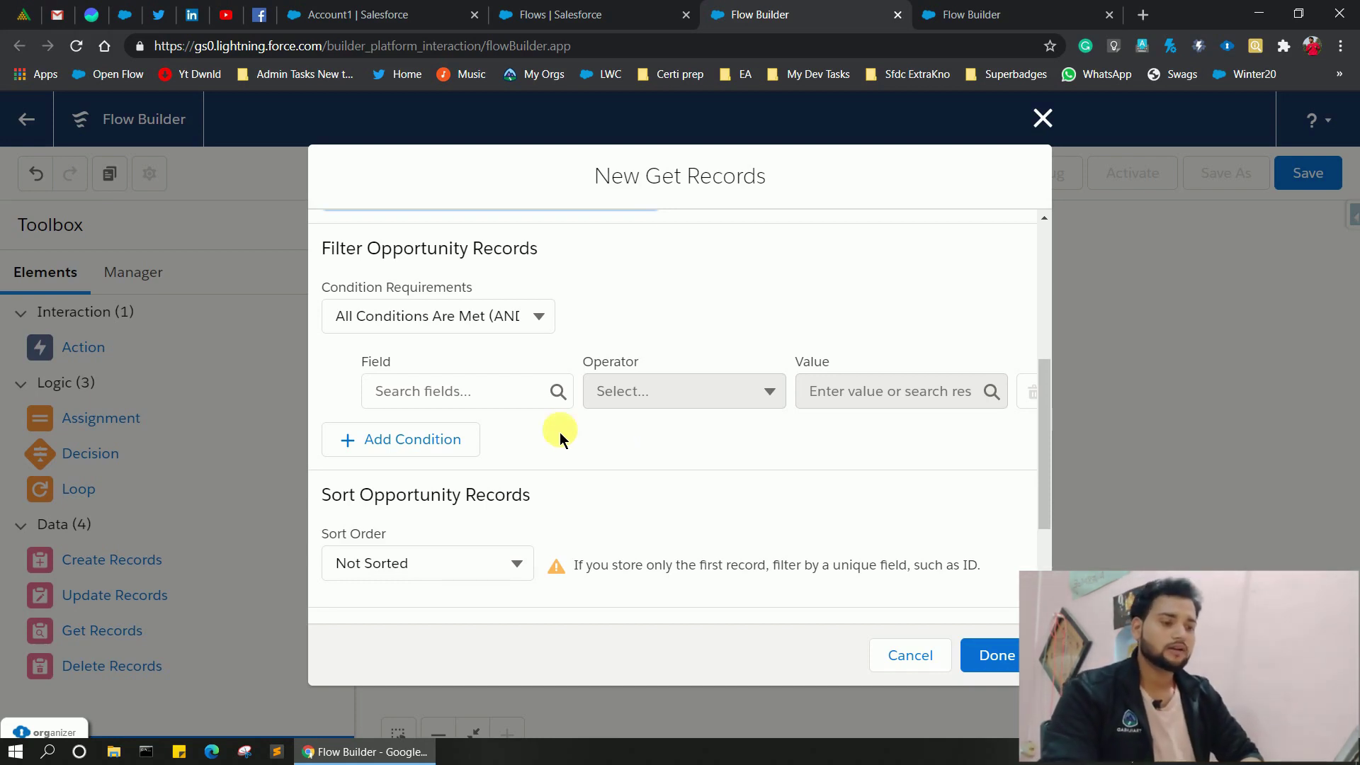
left_click(467, 397)
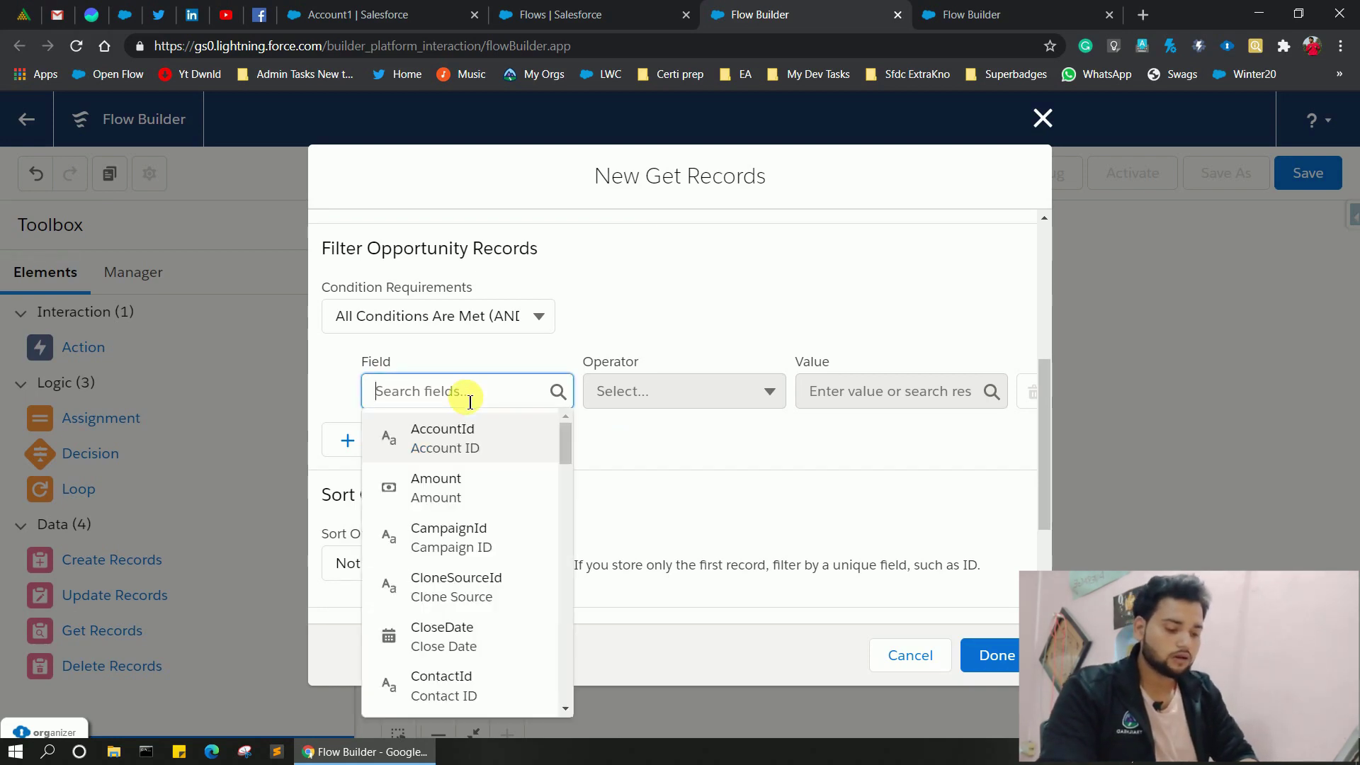
type("id")
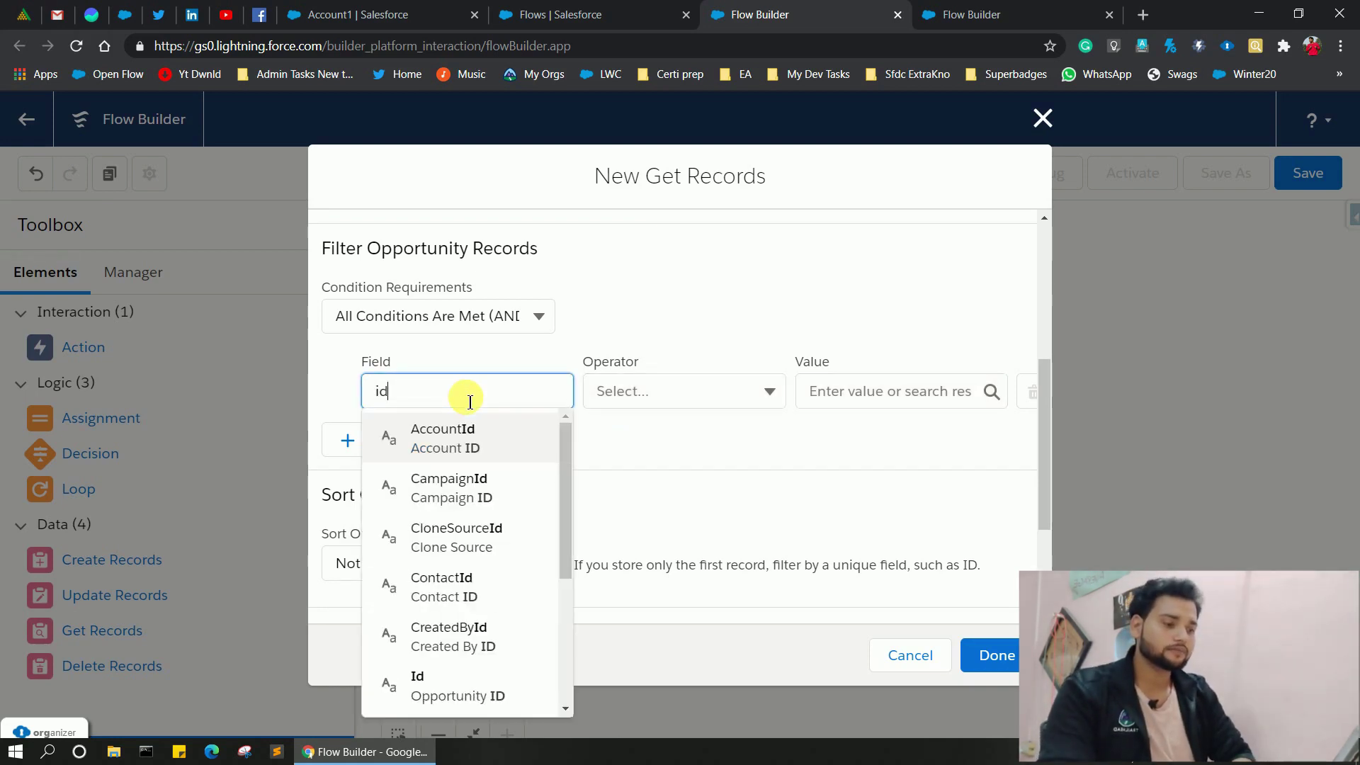
left_click(661, 393)
left_click(658, 392)
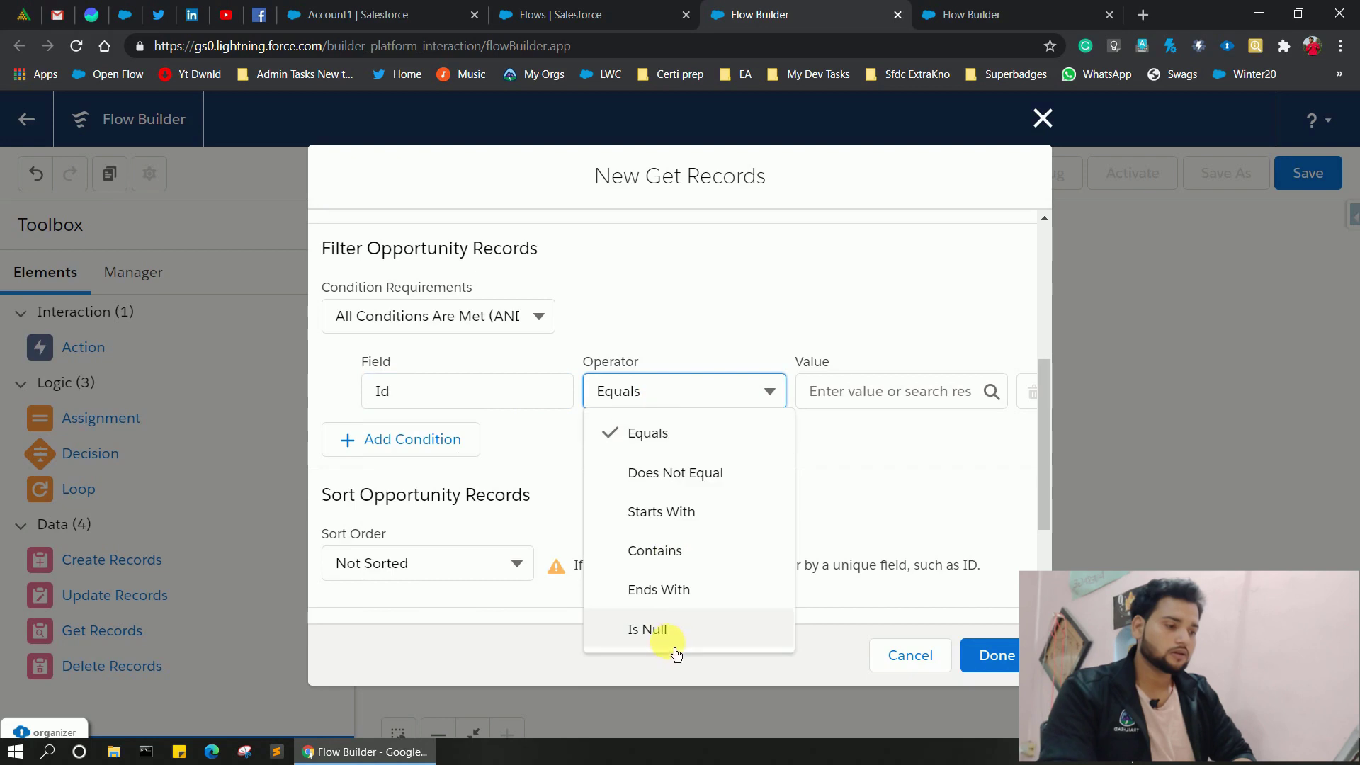
left_click(675, 475)
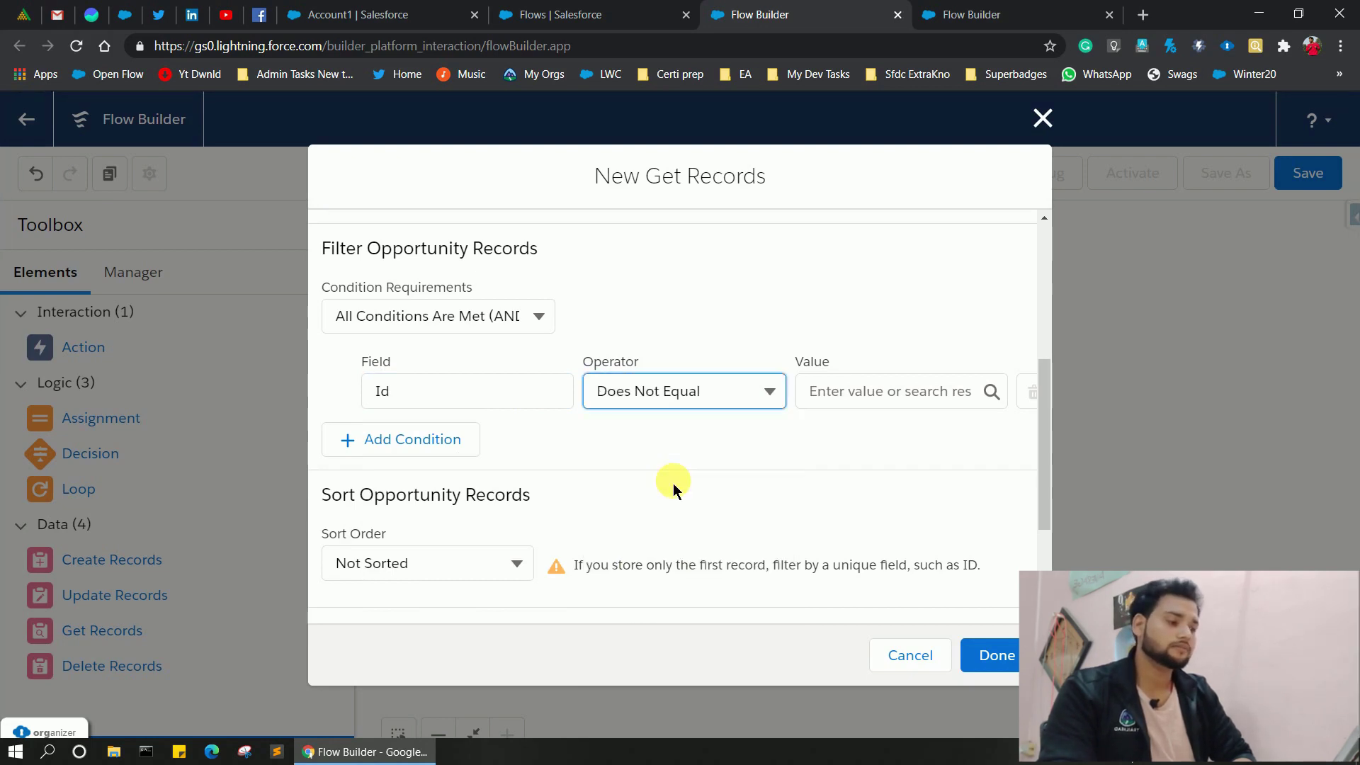
left_click(869, 394)
type("record")
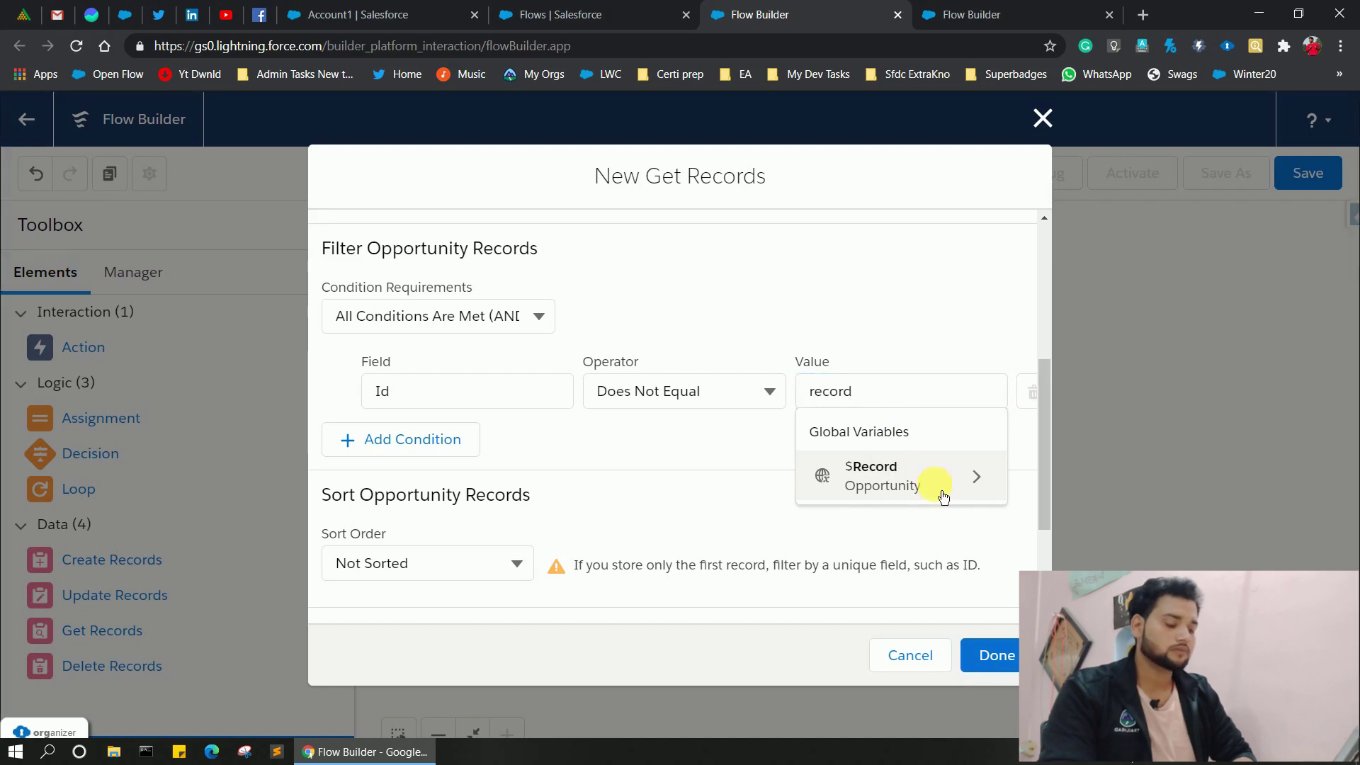
left_click(943, 497)
type("id")
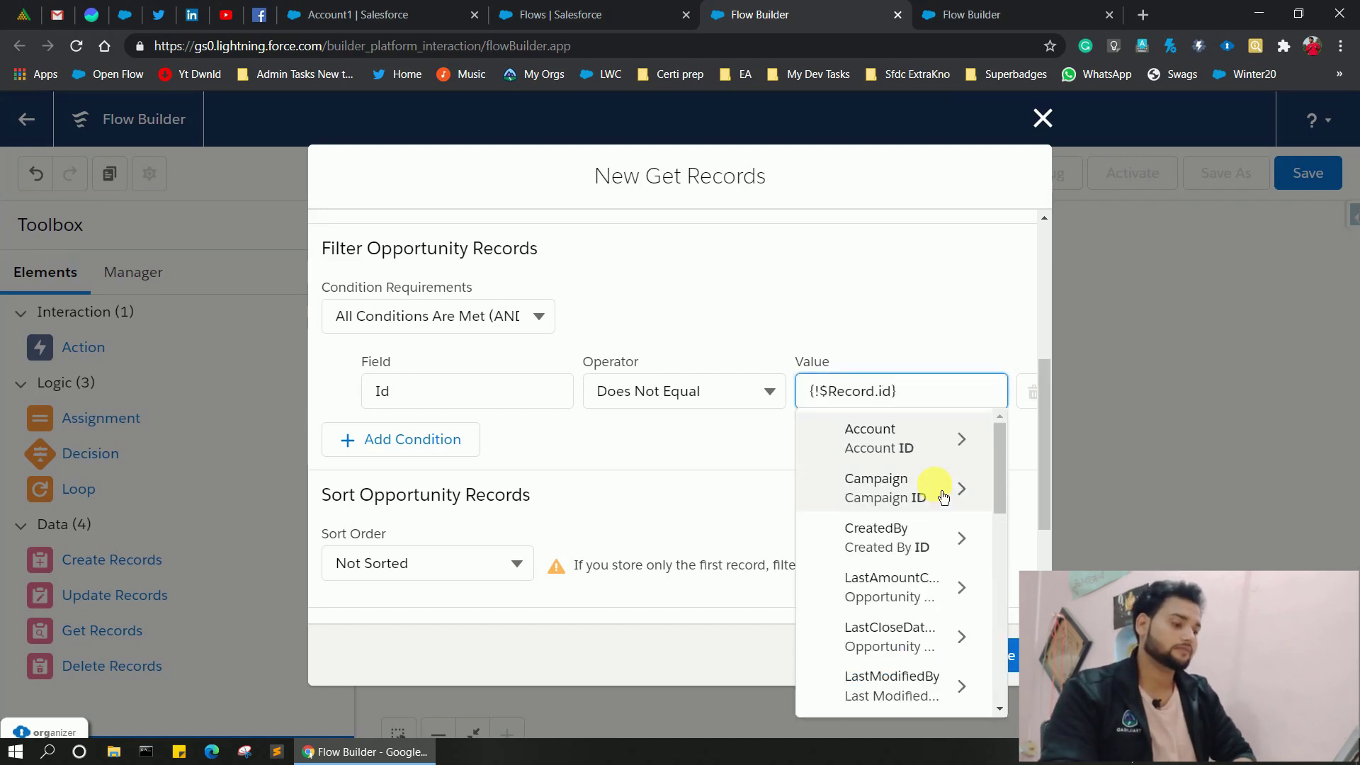
scroll(944, 497, "down", 7)
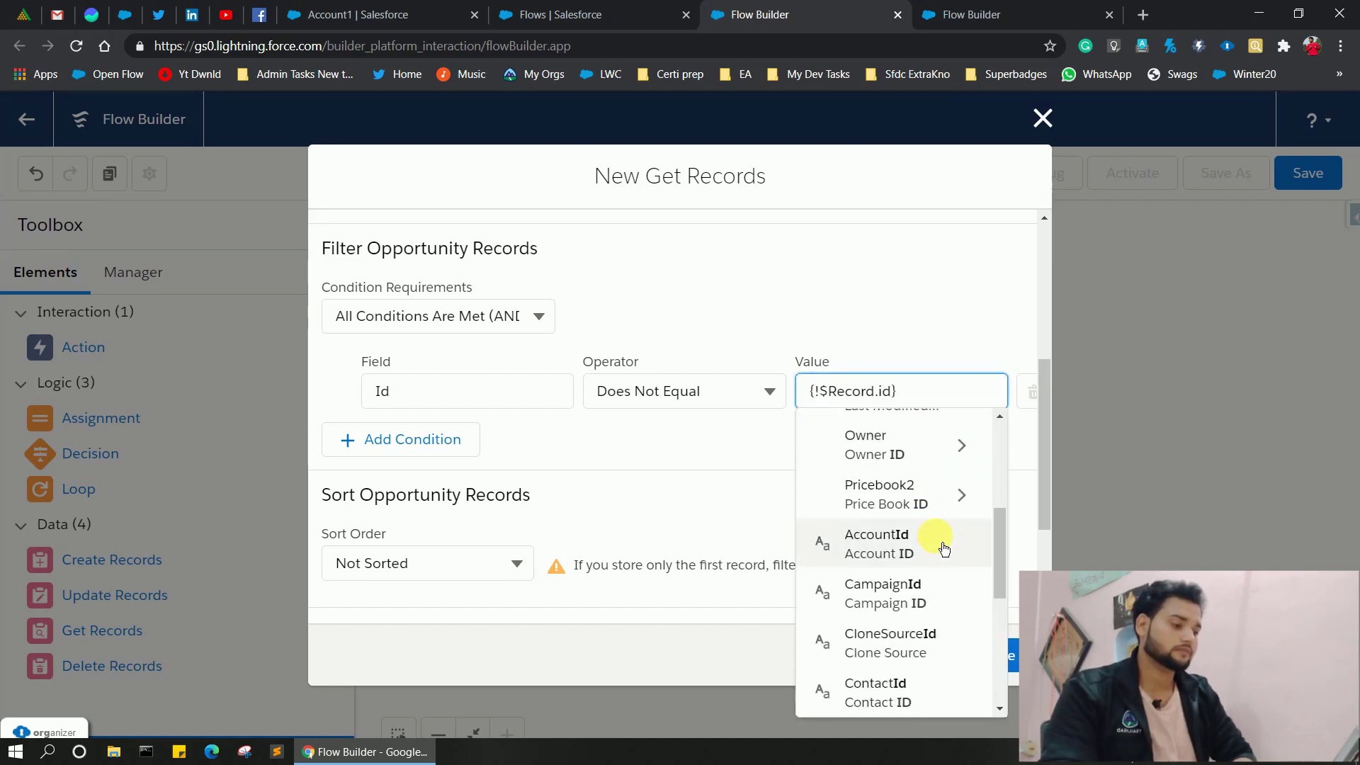
left_click(885, 585)
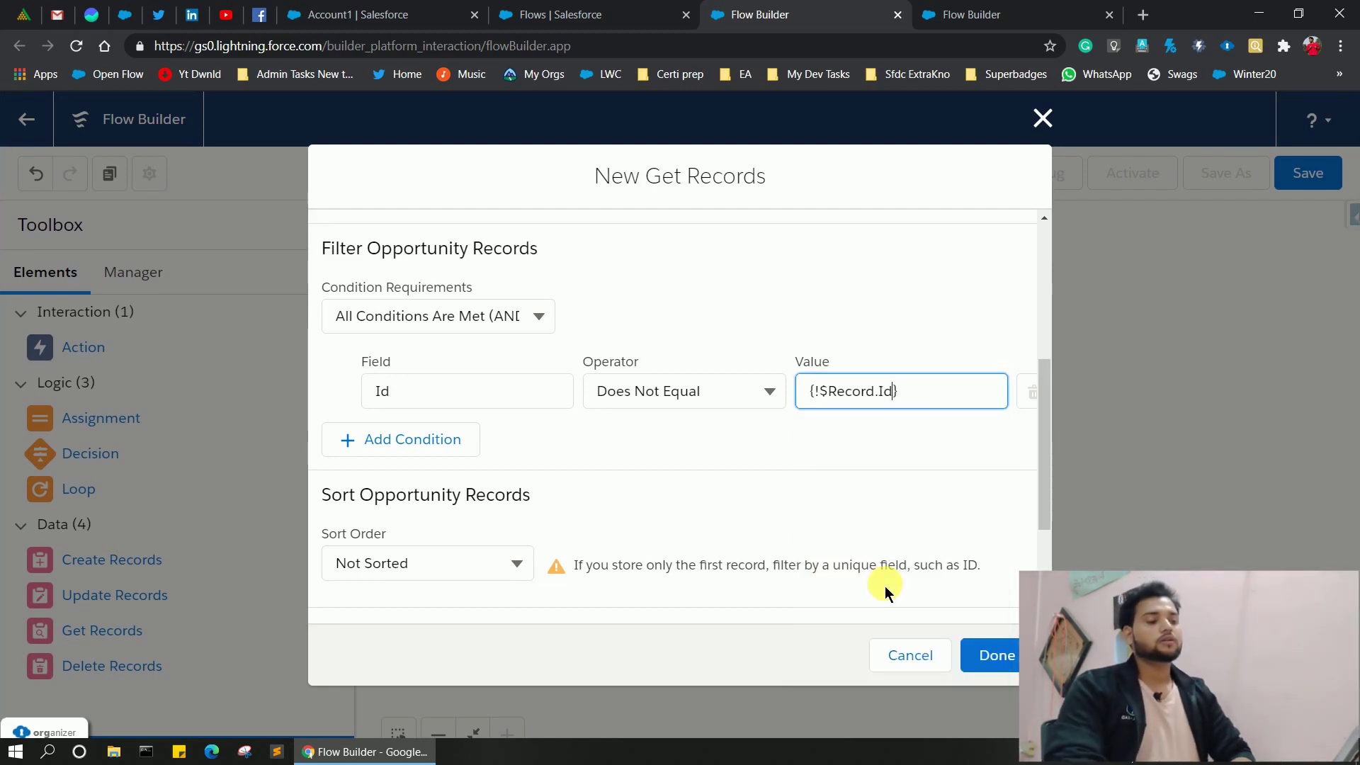
left_click(784, 439)
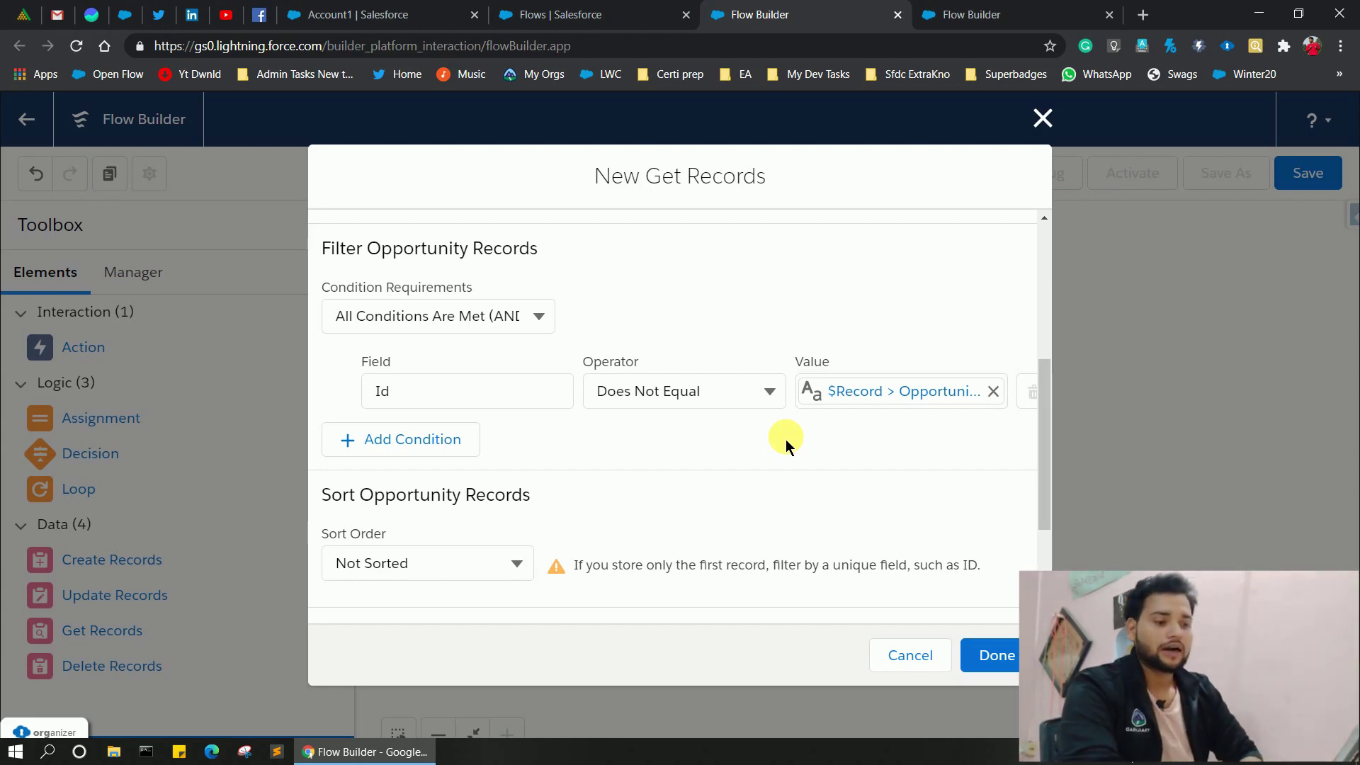
Add a second filter condition requiring AccountId to equal the Account ID of $Record.
left_click(438, 439)
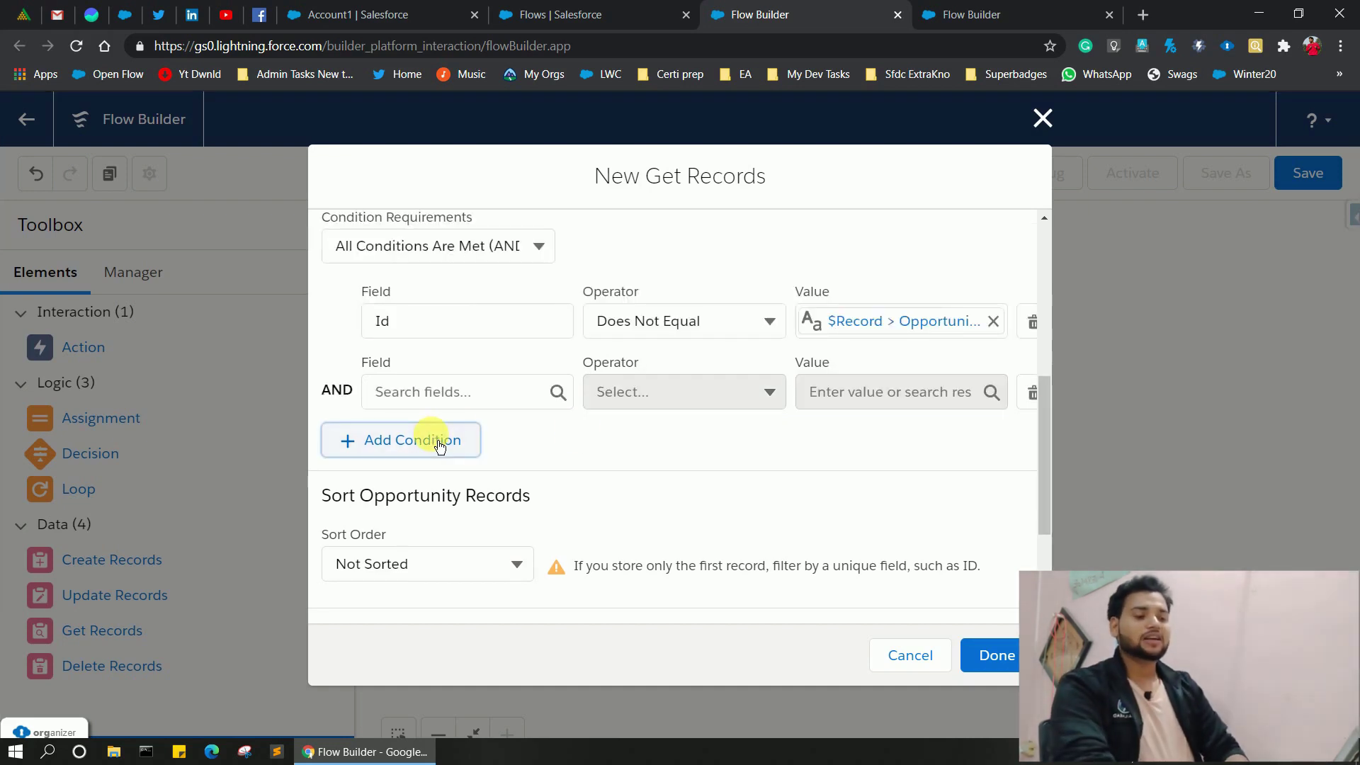
left_click(425, 403)
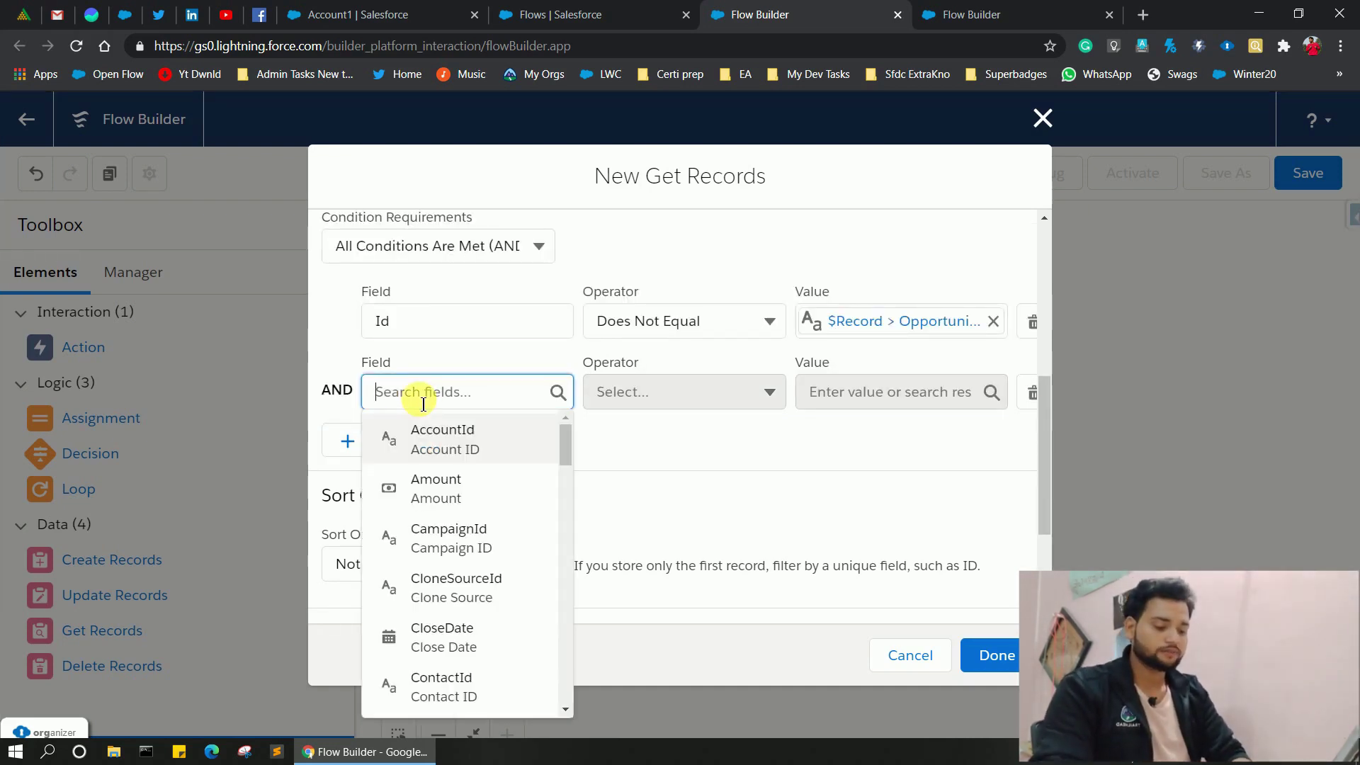
type("a")
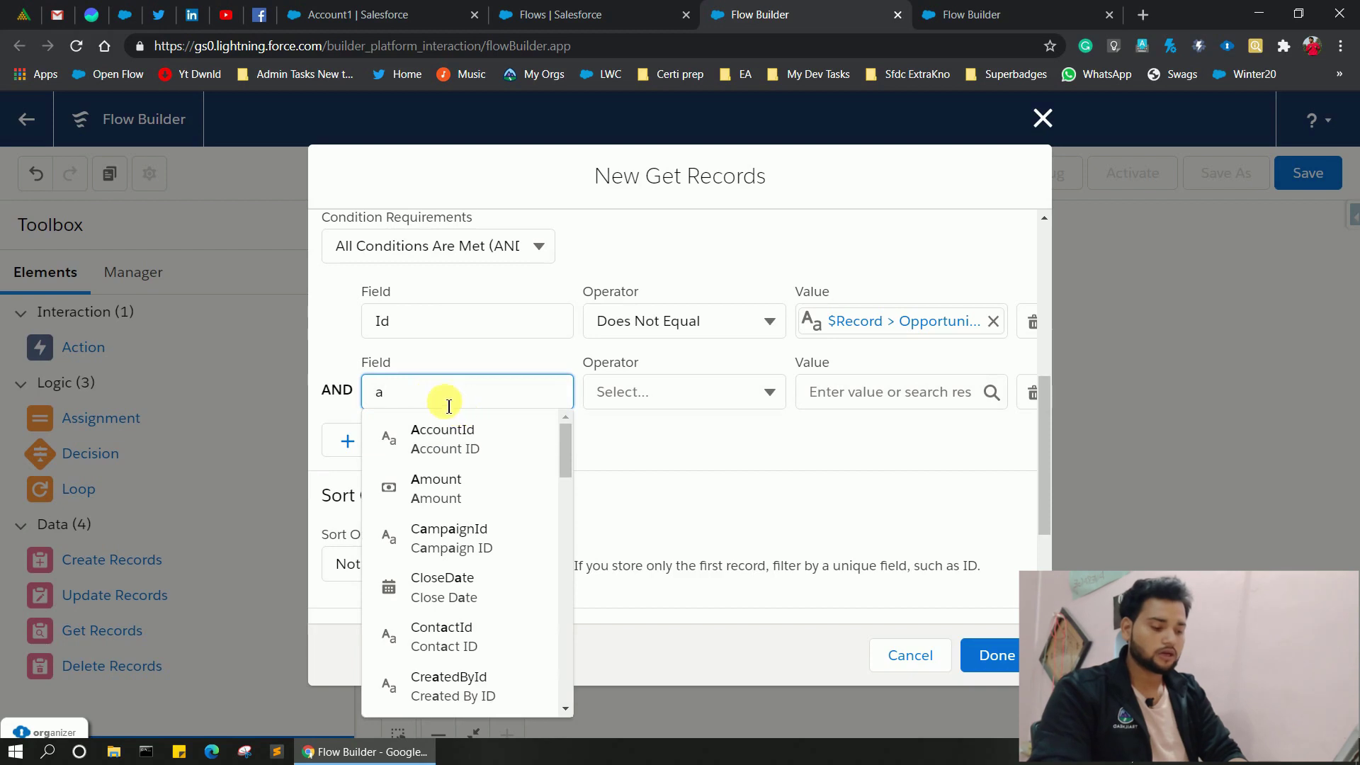
type("cco")
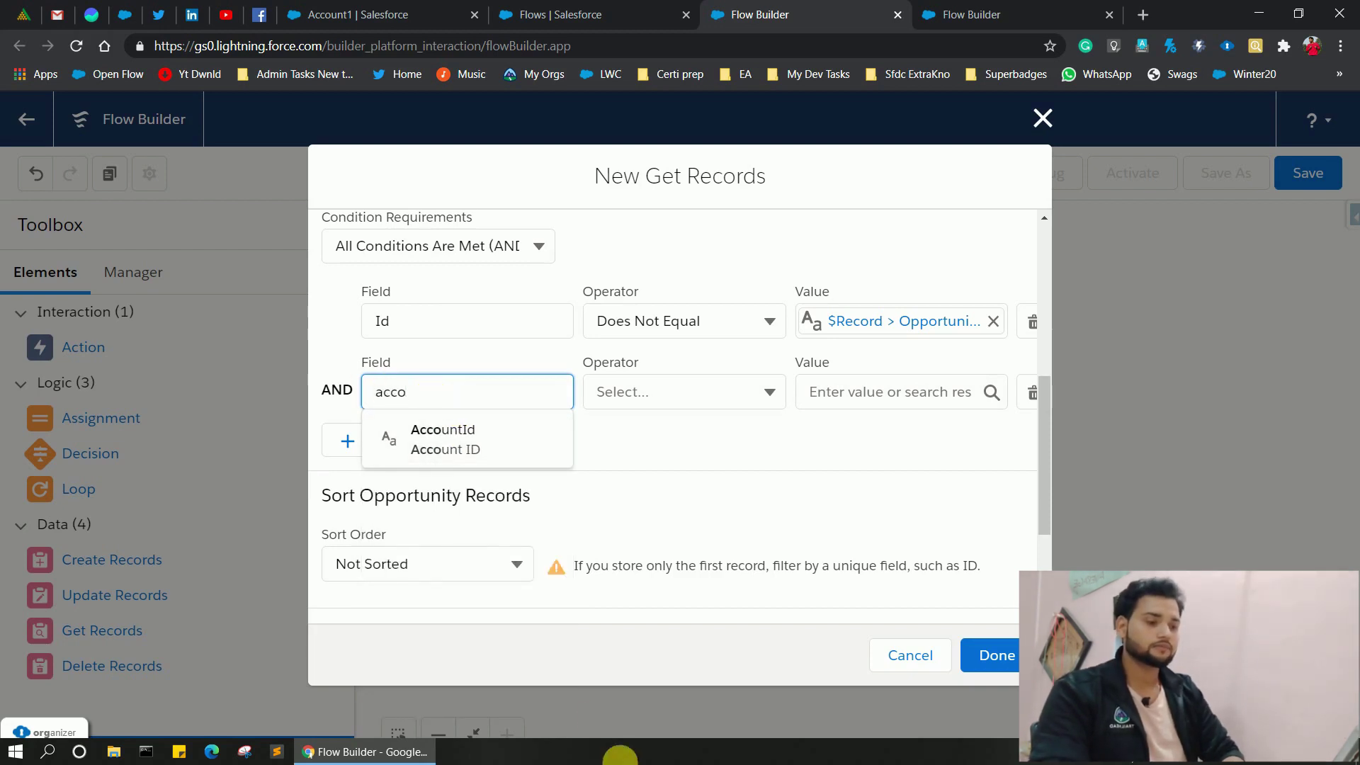
left_click(425, 433)
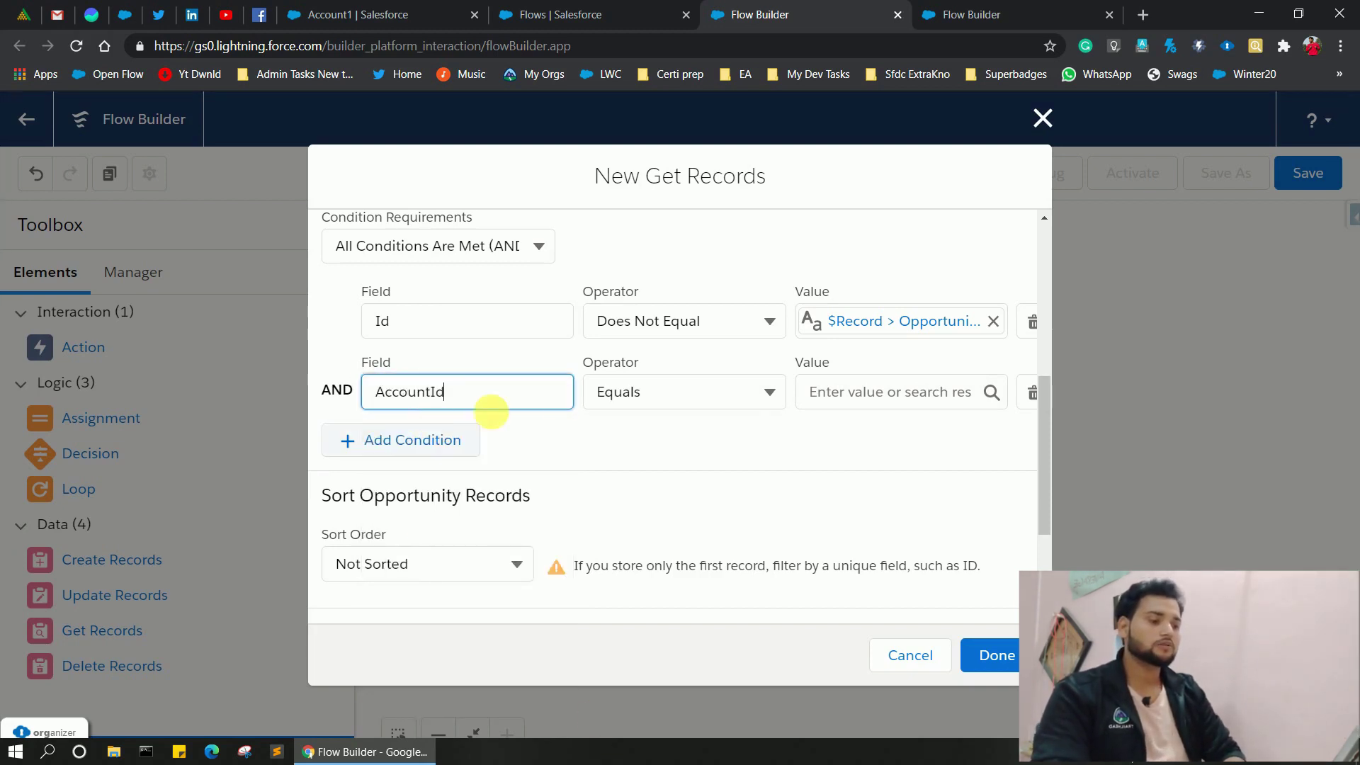
left_click(748, 412)
left_click(854, 409)
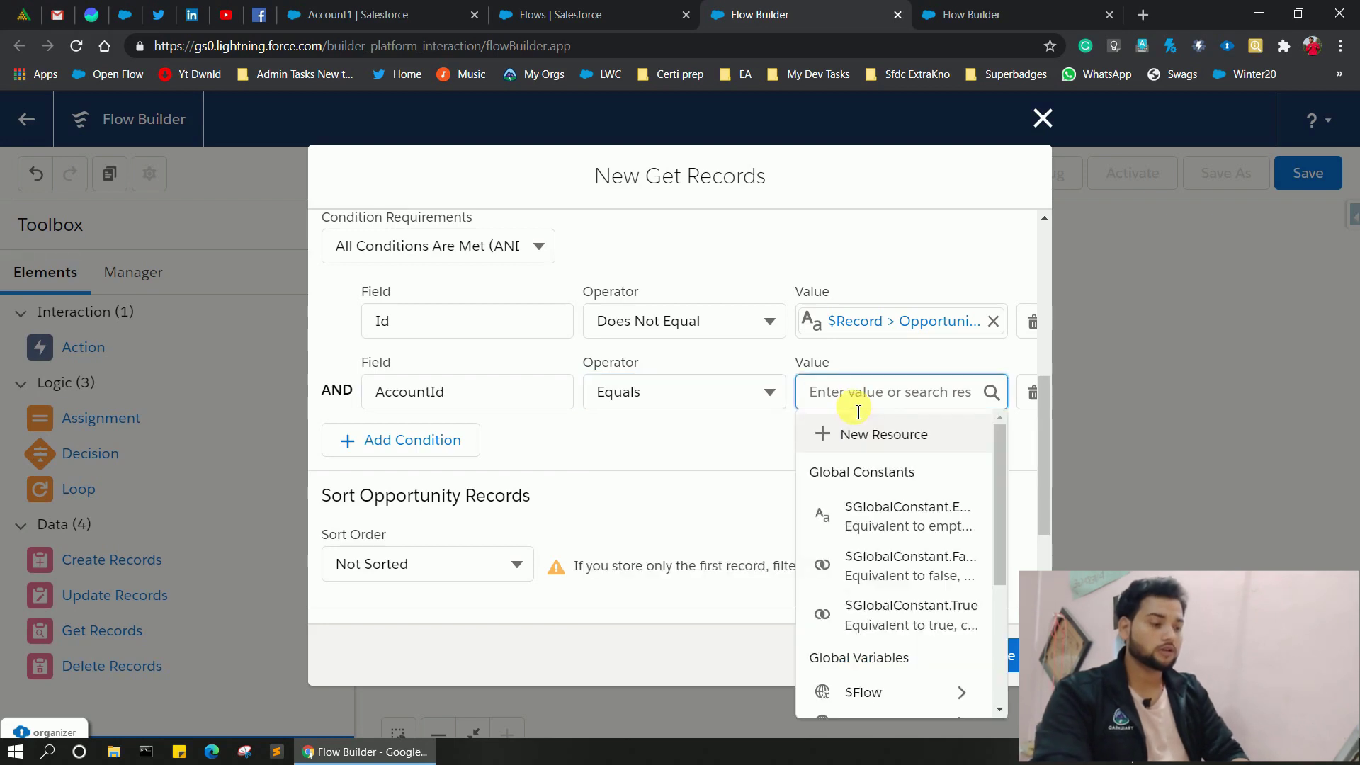
type("record")
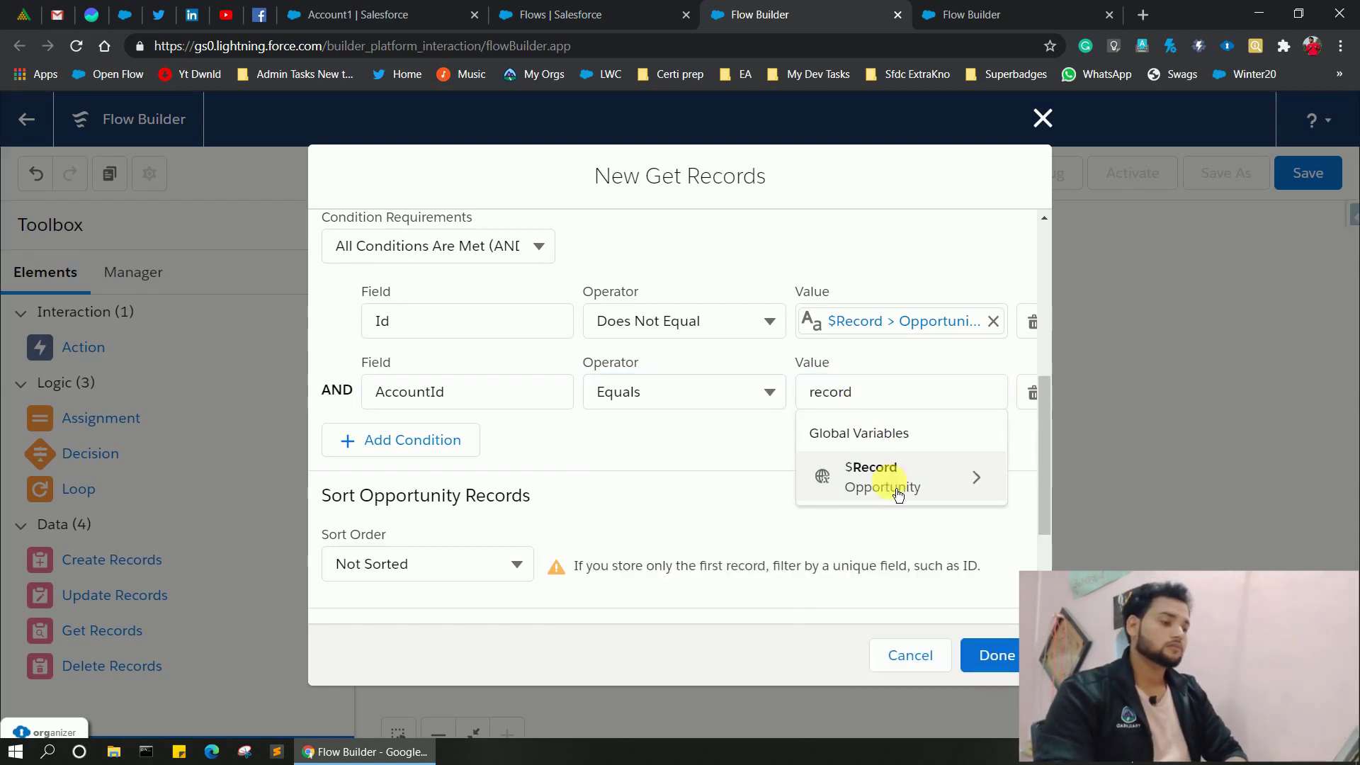
left_click(898, 493)
type(".acc")
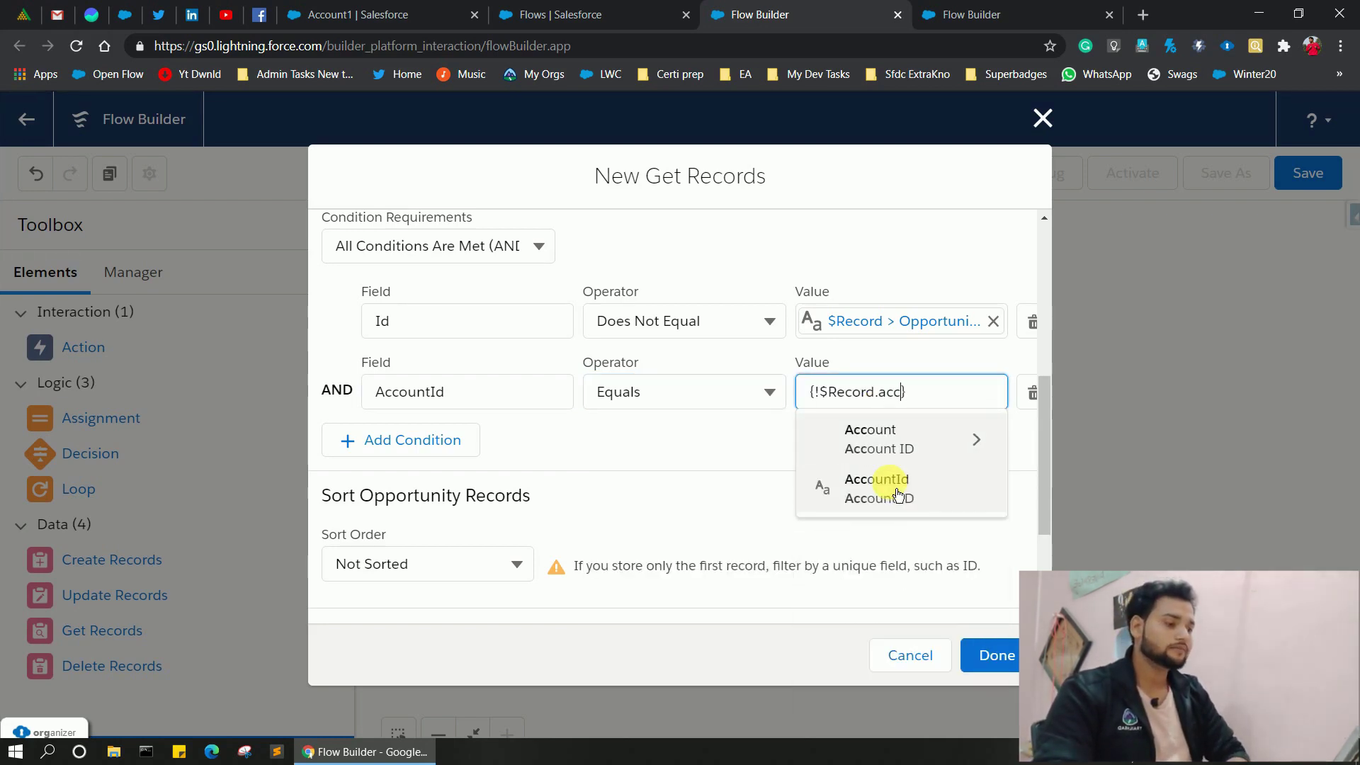
left_click(891, 488)
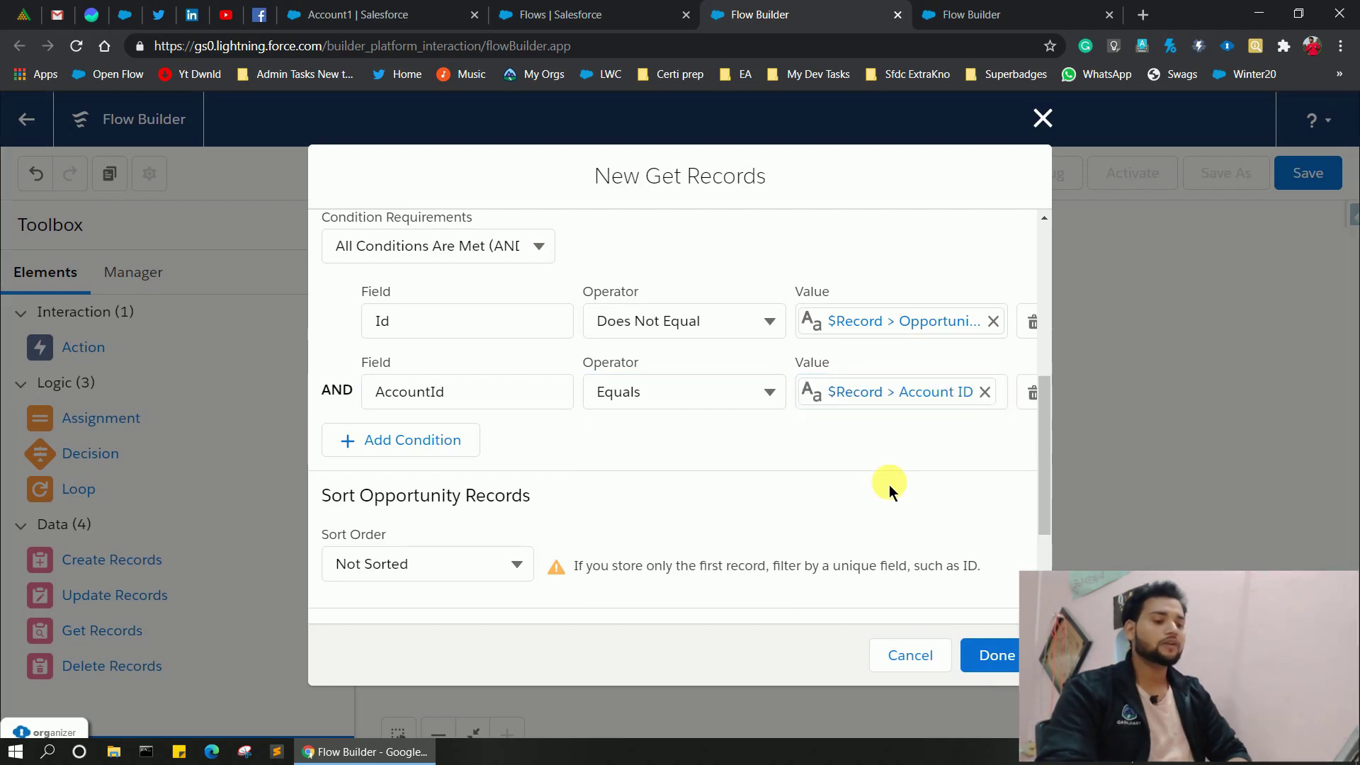
Store all records in getAllRelOpps instead of only the first one and finish the element.
scroll(889, 484, "down", 3)
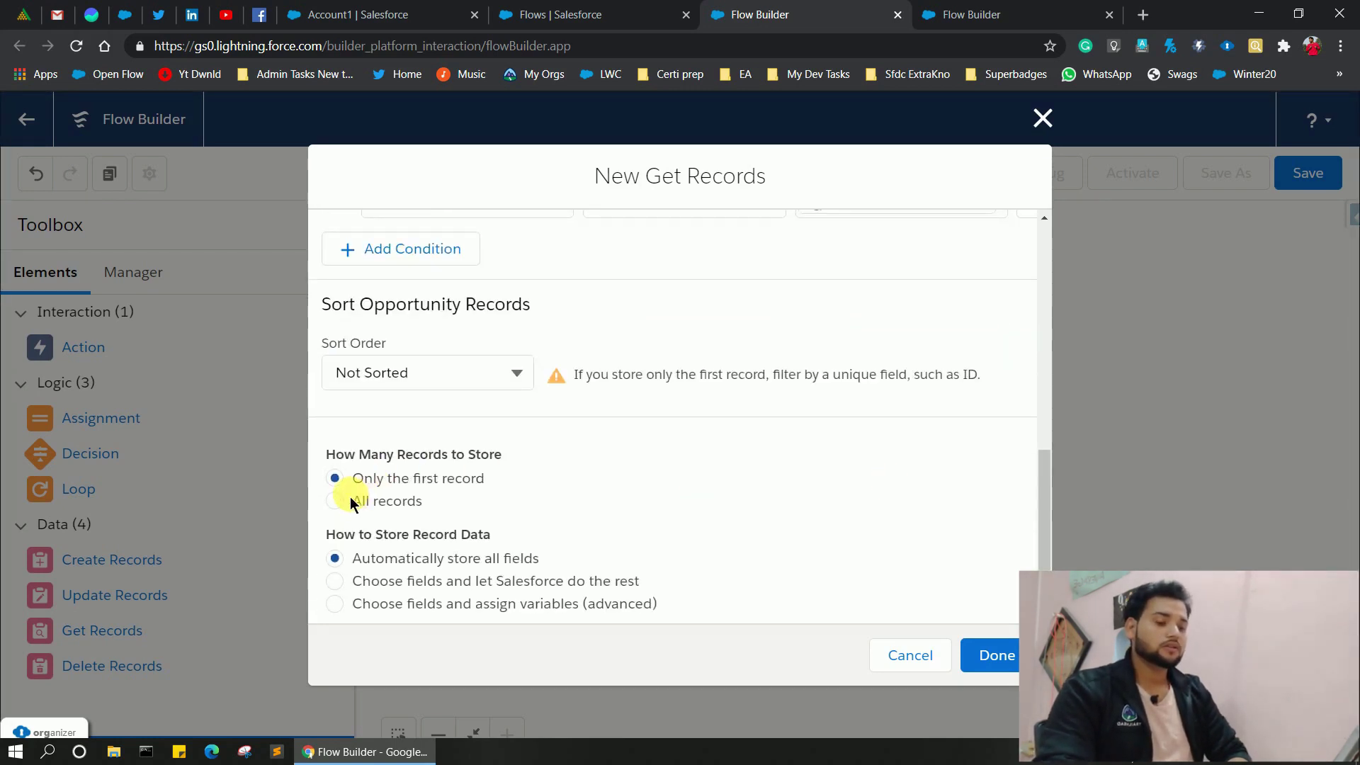
left_click(338, 506)
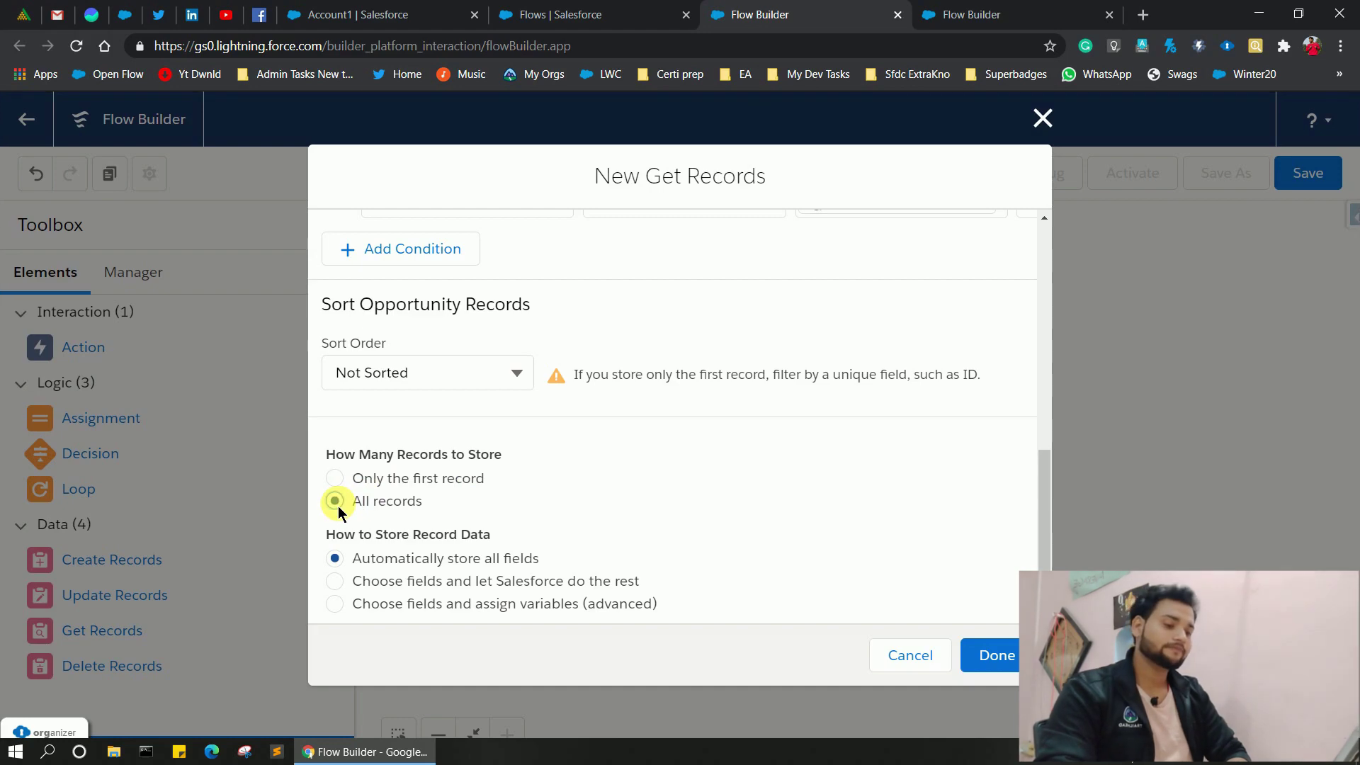
left_click(1002, 660)
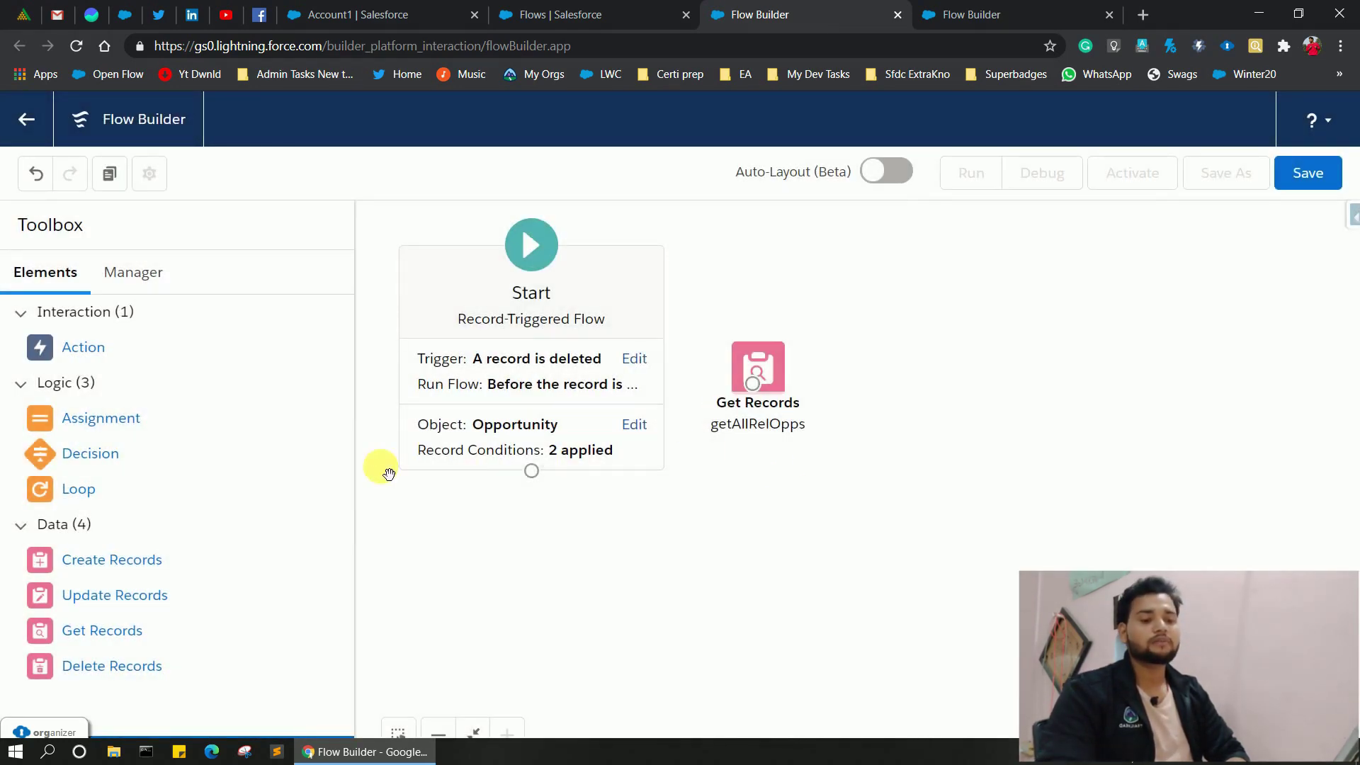
Add a Decision element beside the Get Records element and label it "check for null".
left_click_drag(99, 459, 881, 347)
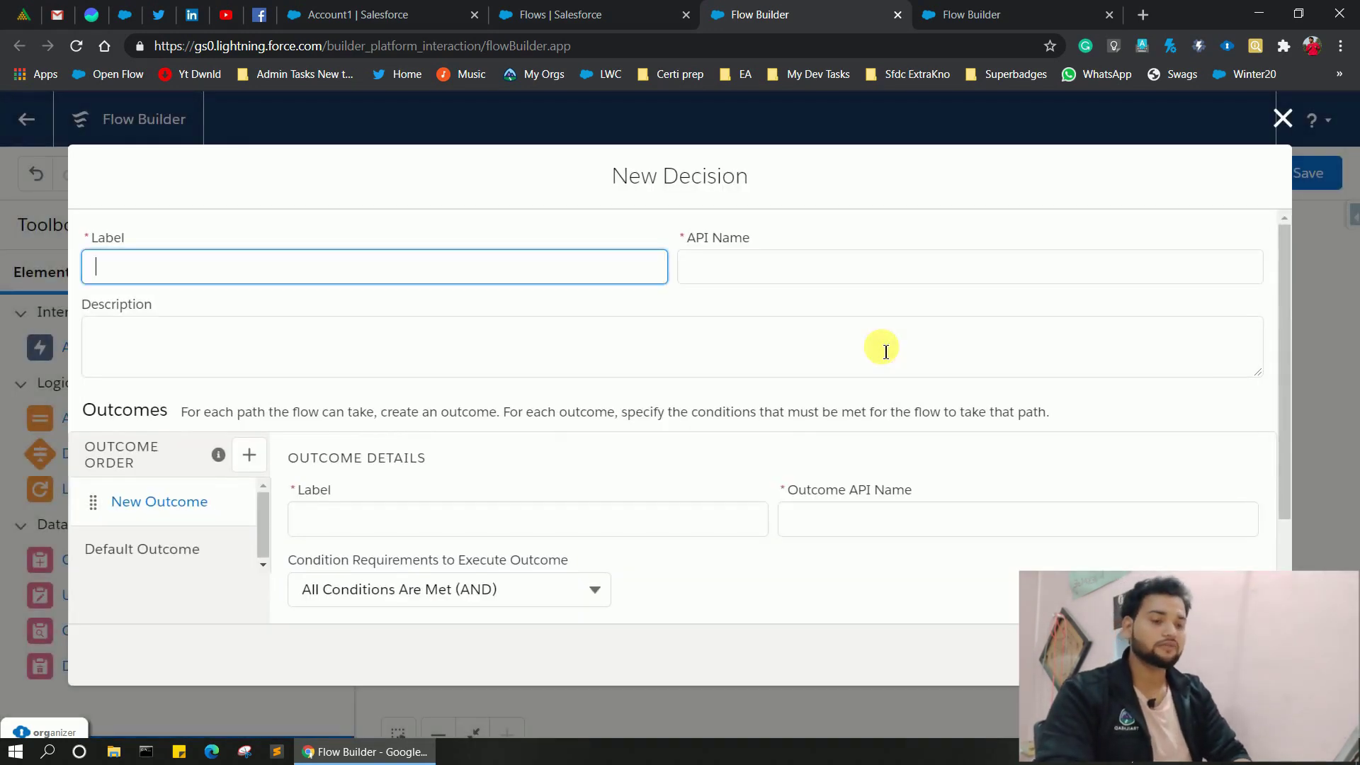
left_click(816, 347)
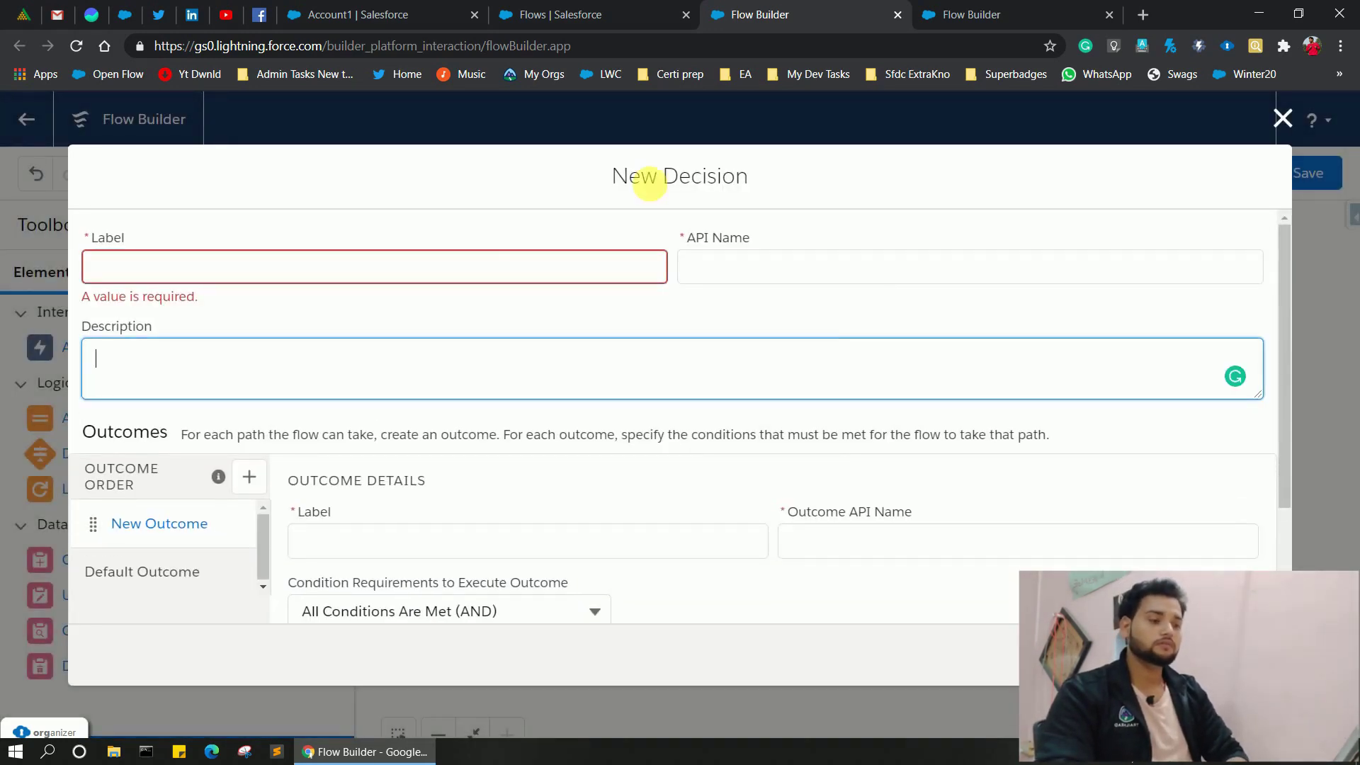
left_click(451, 271)
type("chec for")
key("BackSpace")
key("BackSpace")
key("BackSpace")
type("k for null")
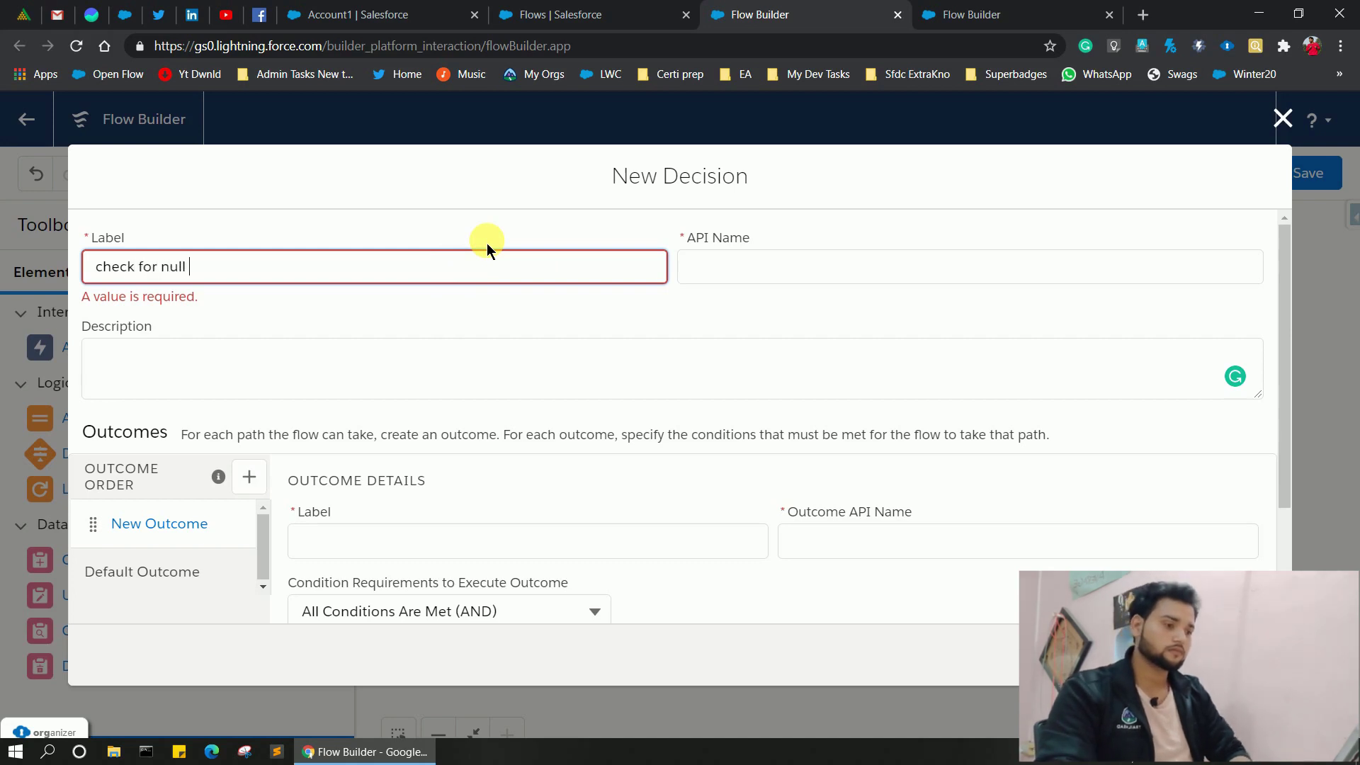
left_click(779, 245)
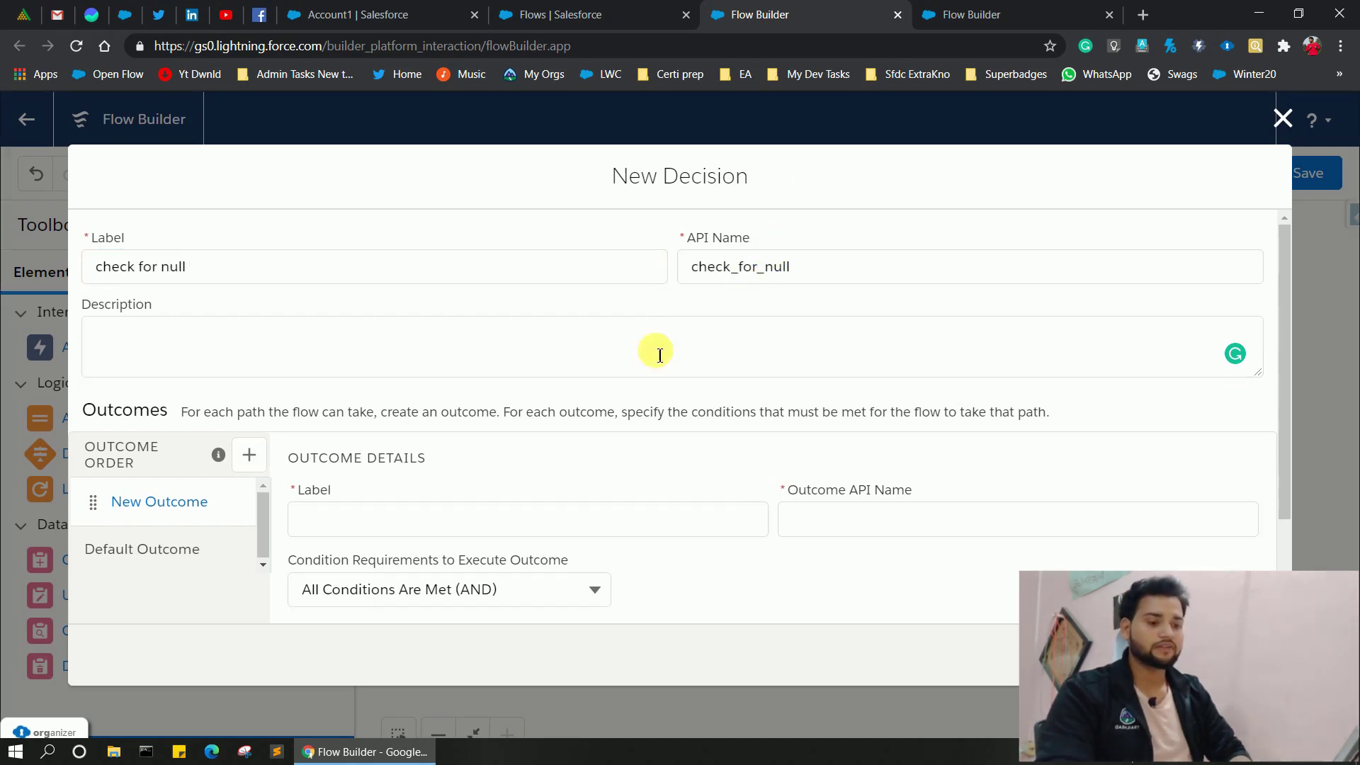
Label the decision's new outcome "if not null" with the API name if_not_null.
left_click(420, 534)
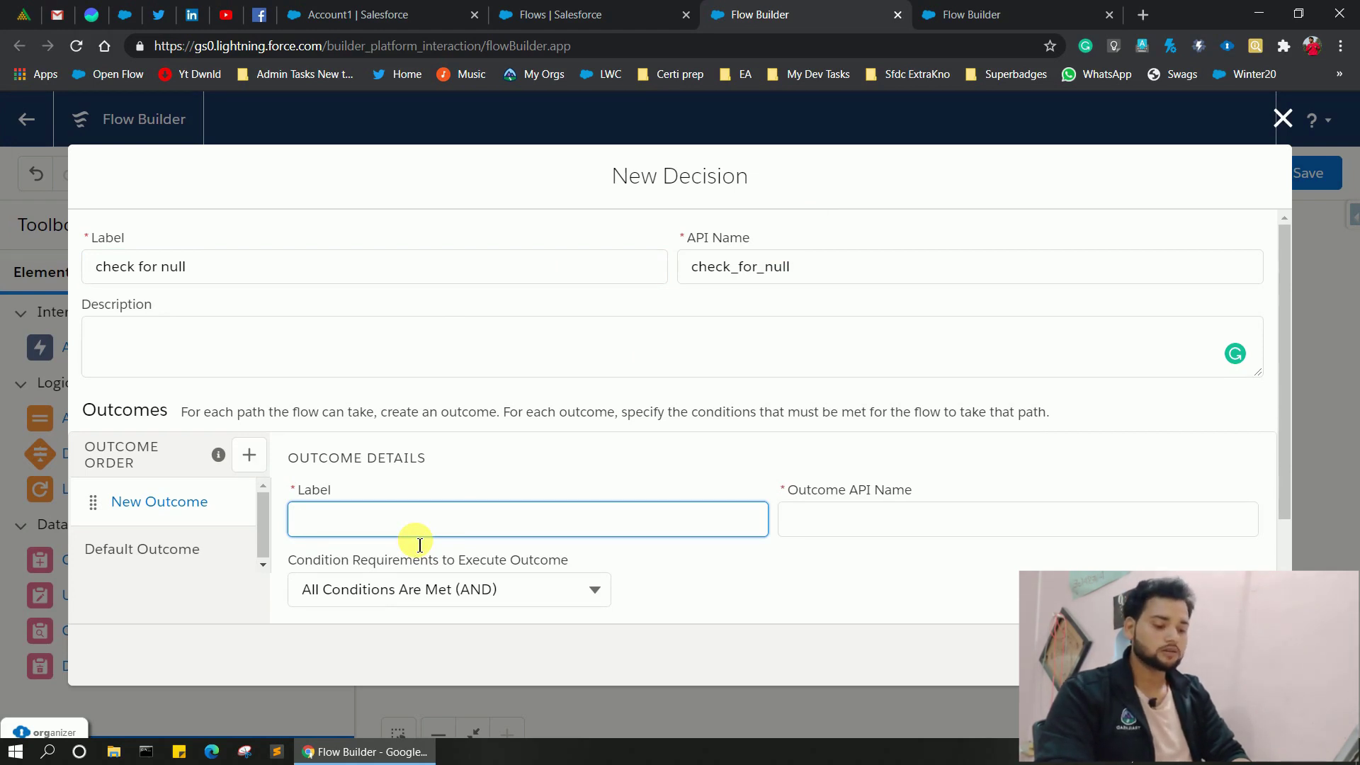
type("if ot  nu")
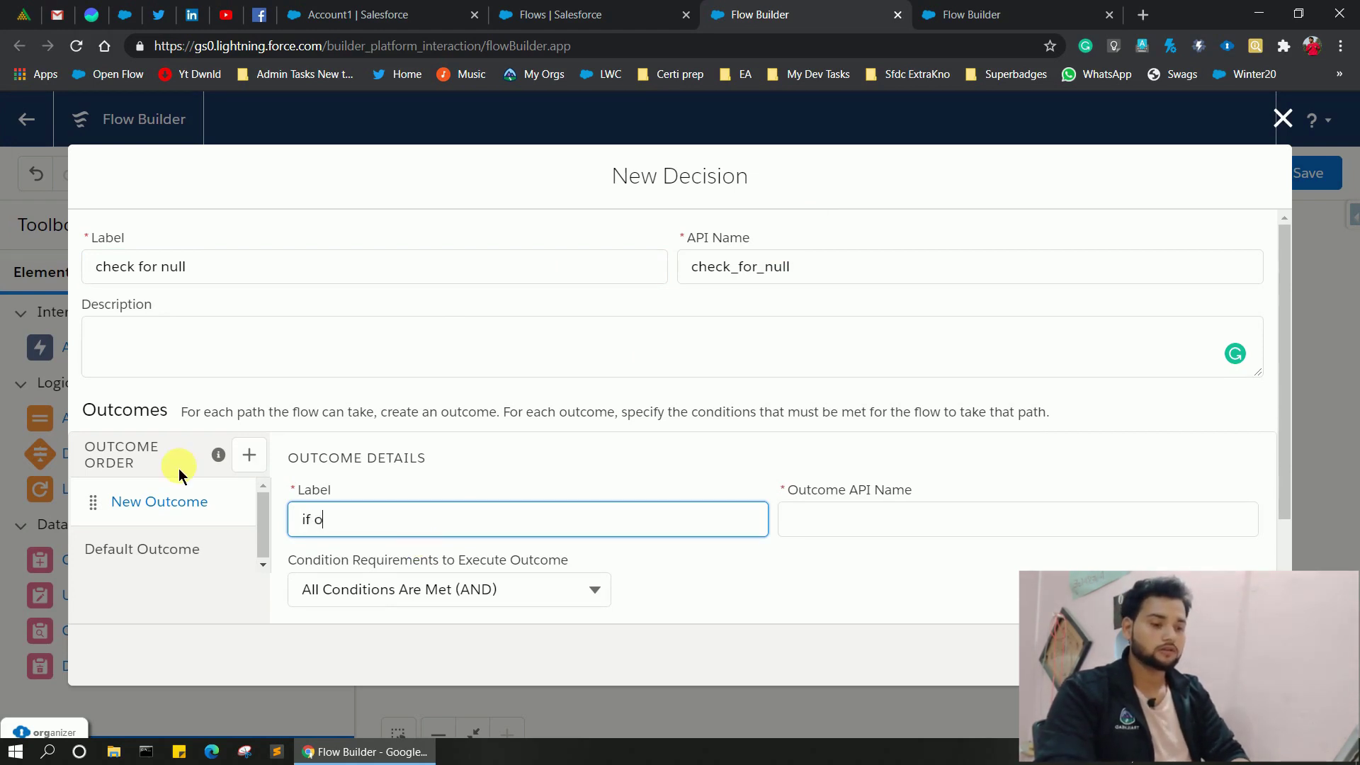
key("BackSpace")
key("BackSpace")
key("BackSpace")
key("BackSpace")
key("BackSpace")
key("BackSpace")
type("not null")
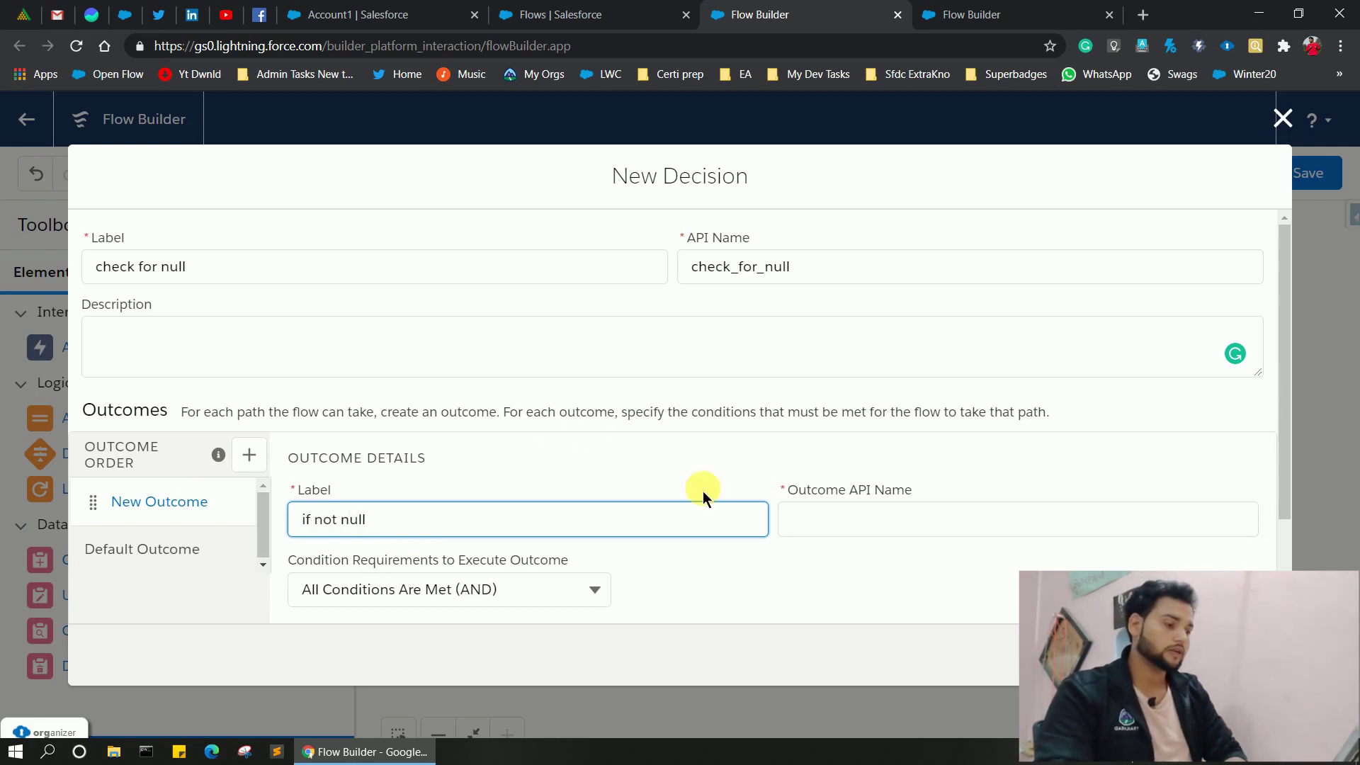
left_click(825, 526)
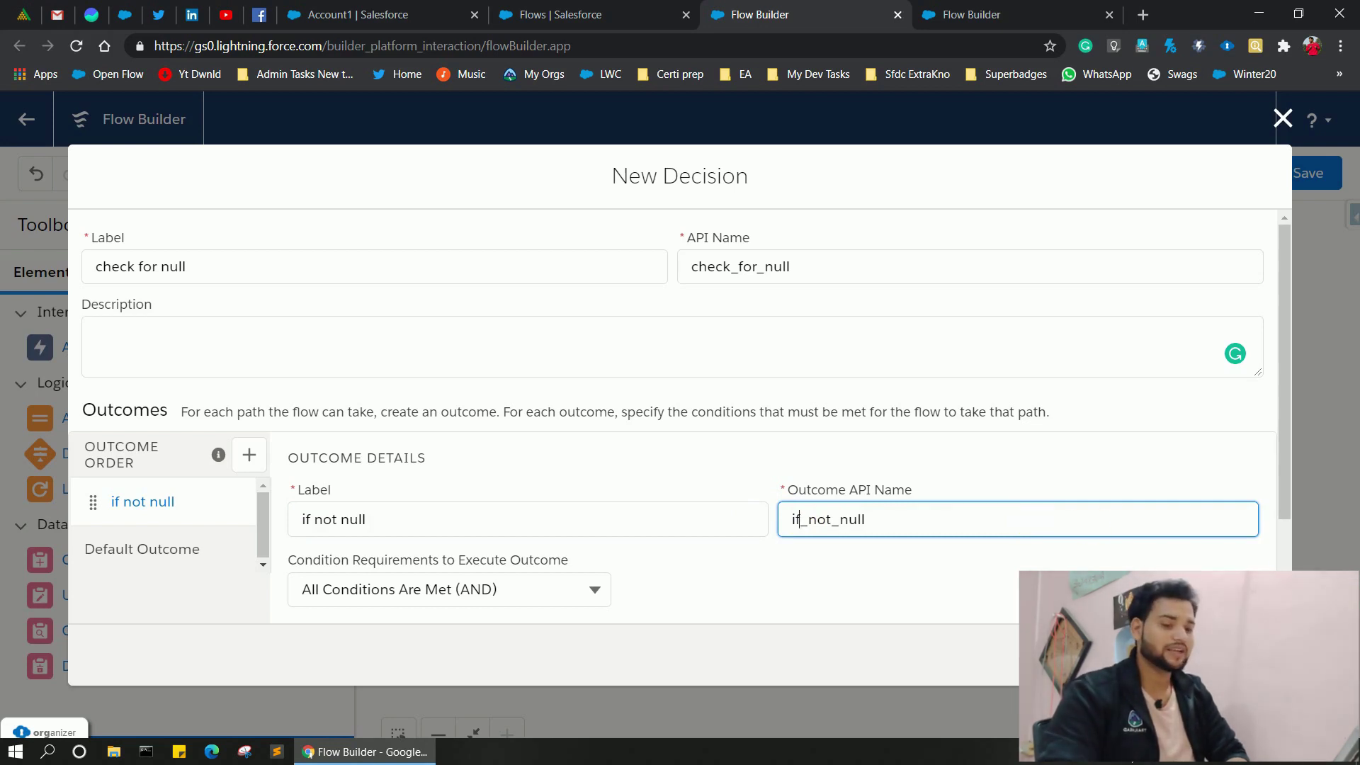
left_click(1133, 595)
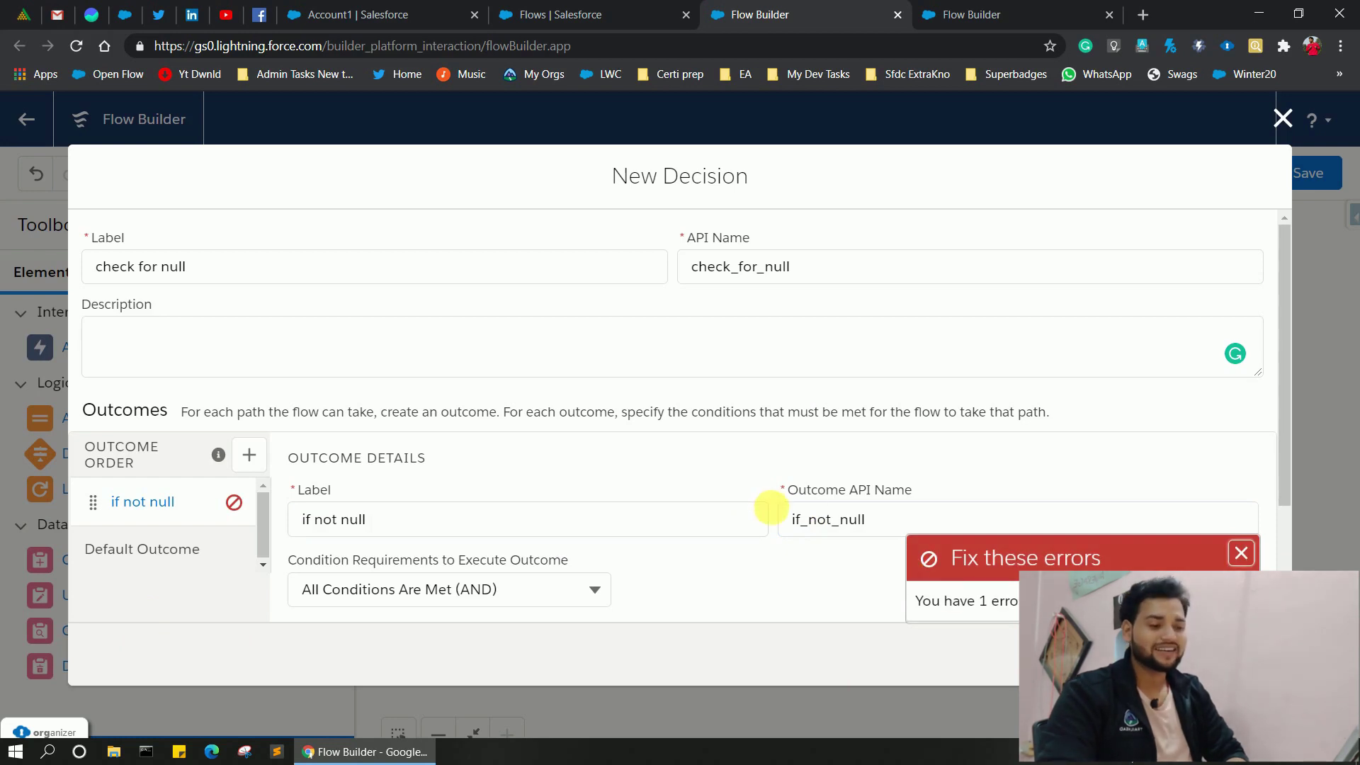
Set the outcome's condition to check the opportunities from getAllRelOpps with the Is Null operator.
scroll(780, 517, "down", 2)
left_click(434, 517)
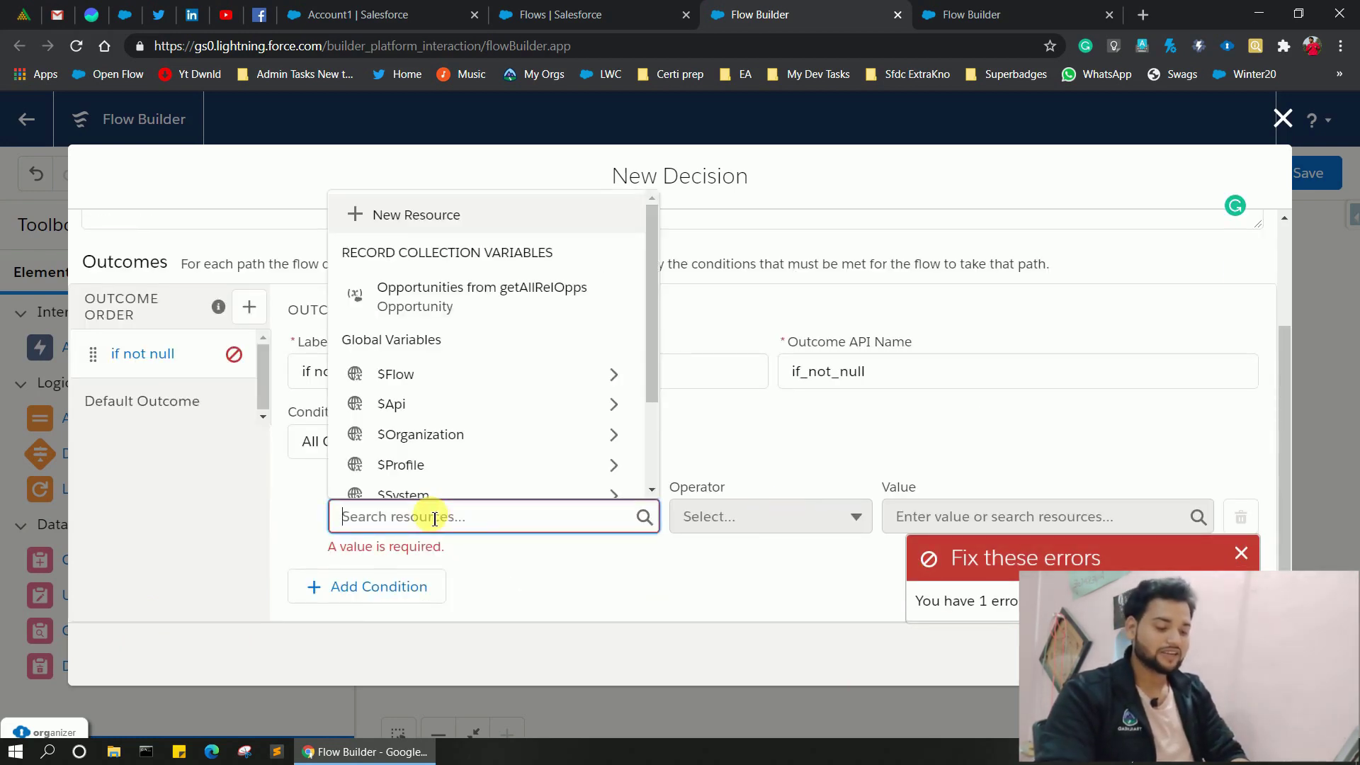
type("get")
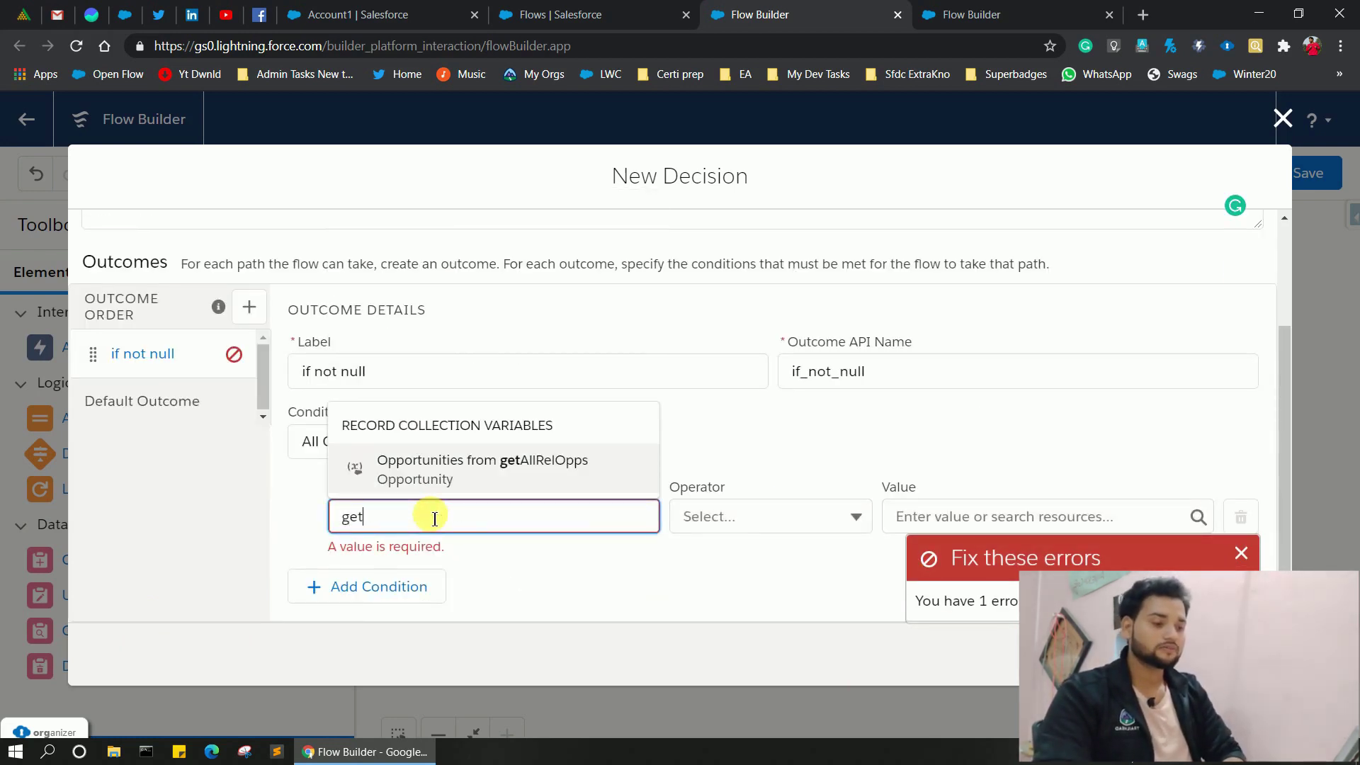
left_click(483, 465)
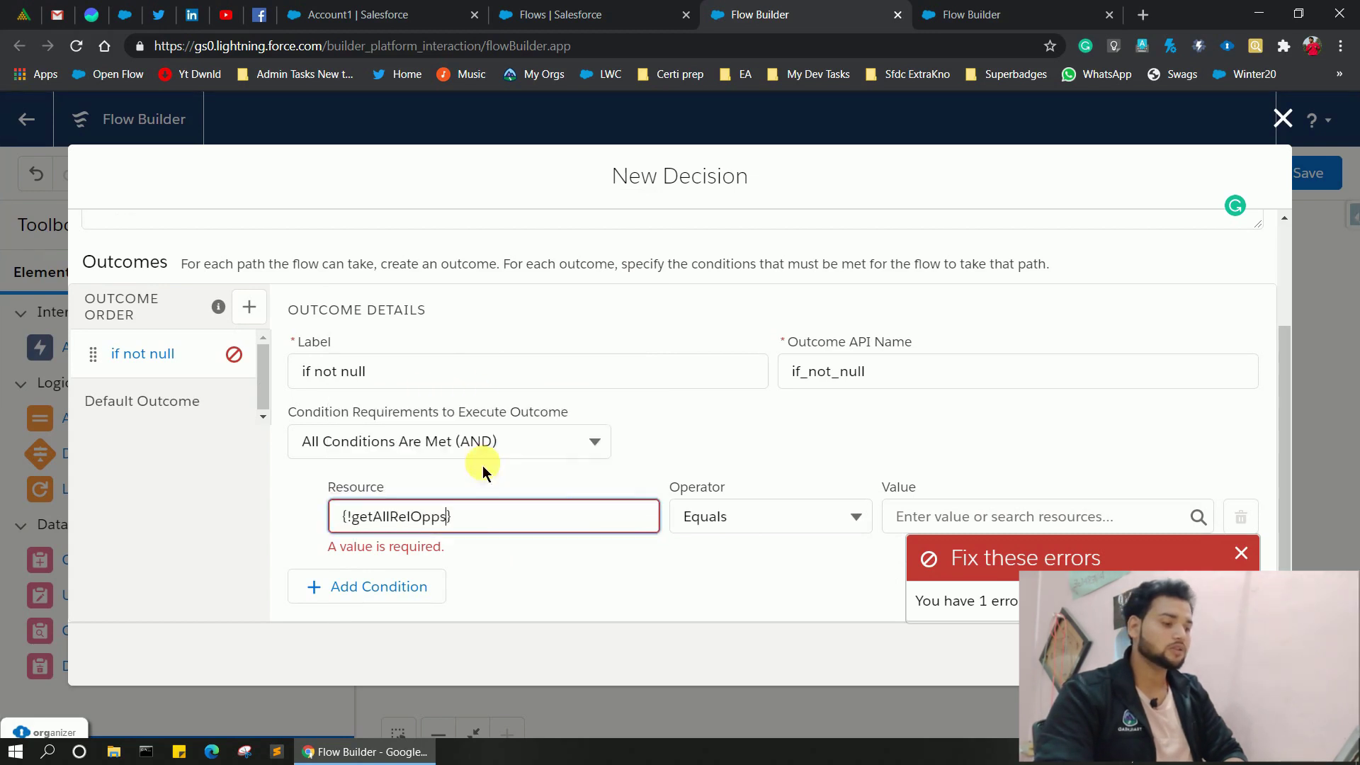
left_click(750, 532)
left_click(735, 697)
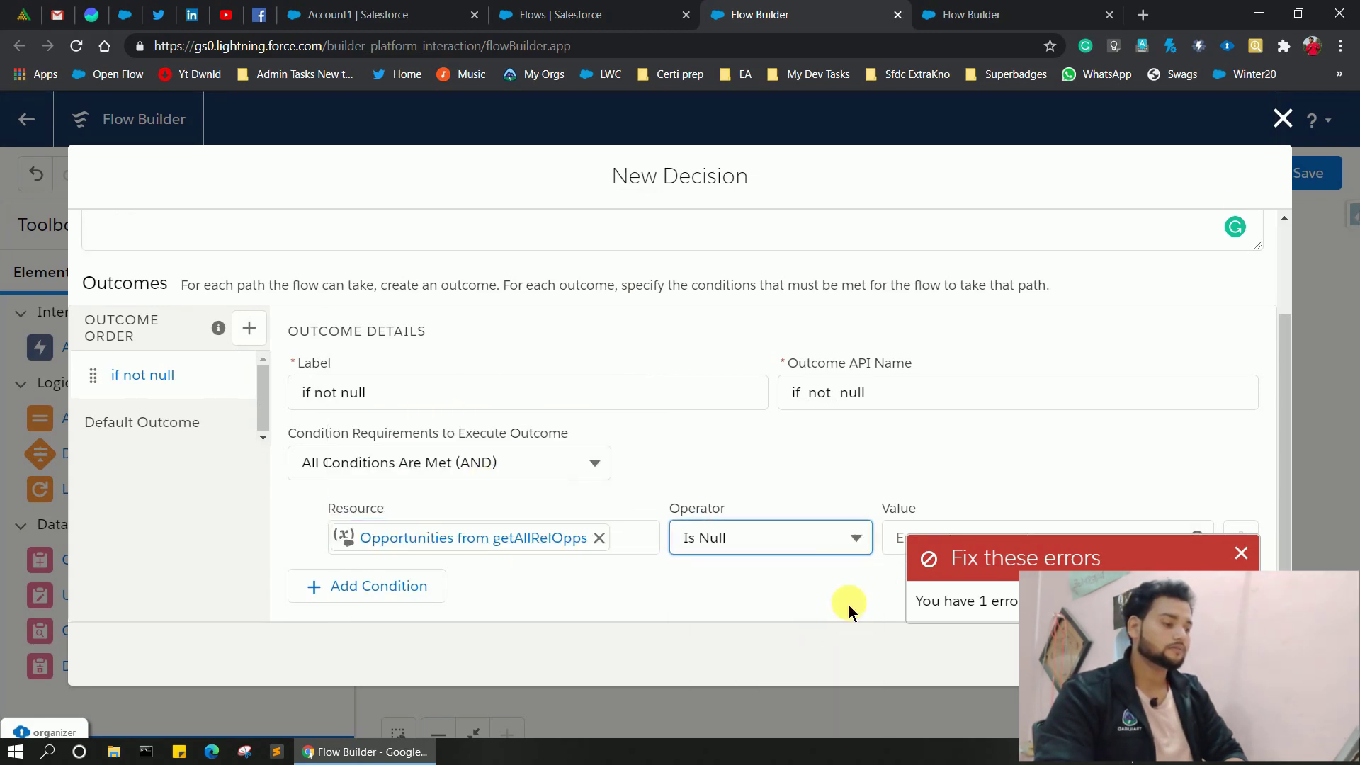
Set the Is Null condition's value to $GlobalConstant.False and finish the decision.
left_click(1241, 553)
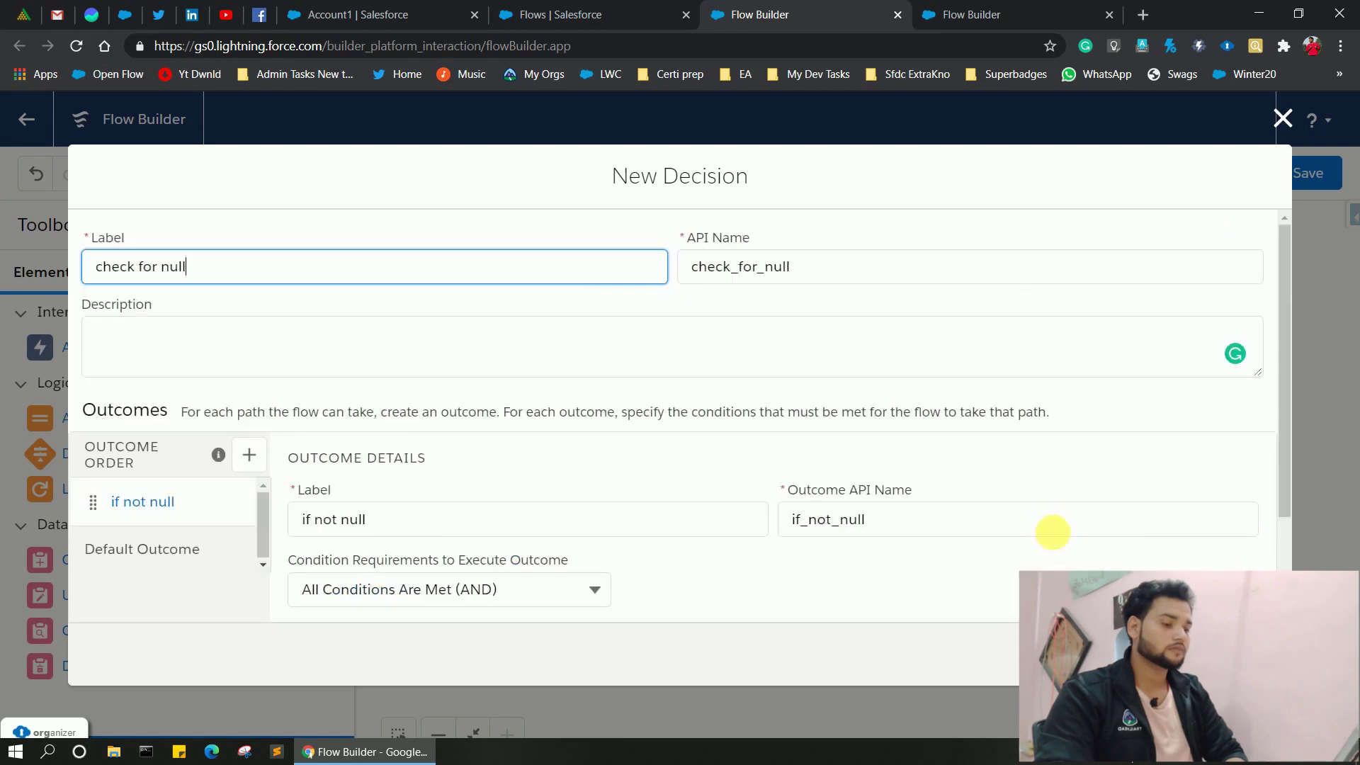
scroll(1056, 540, "down", 2)
left_click(967, 556)
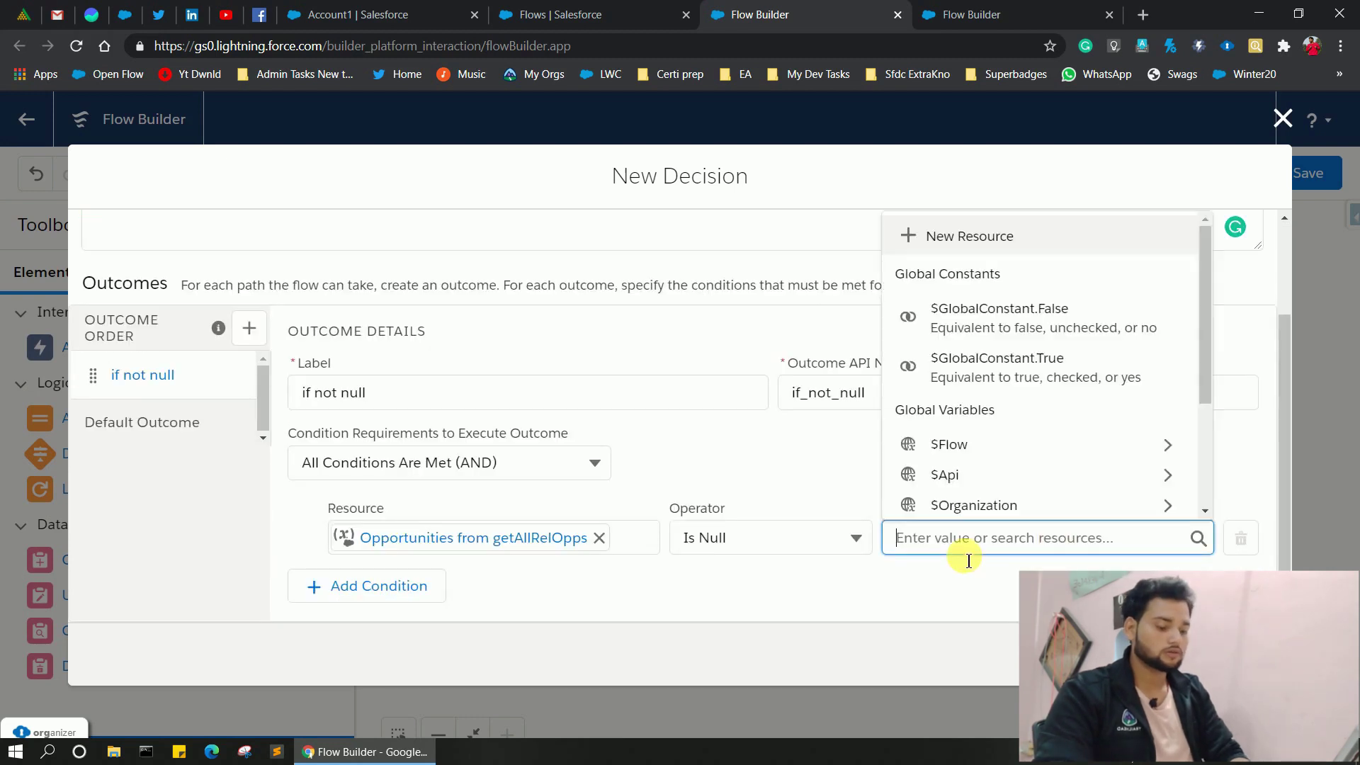
type("fals")
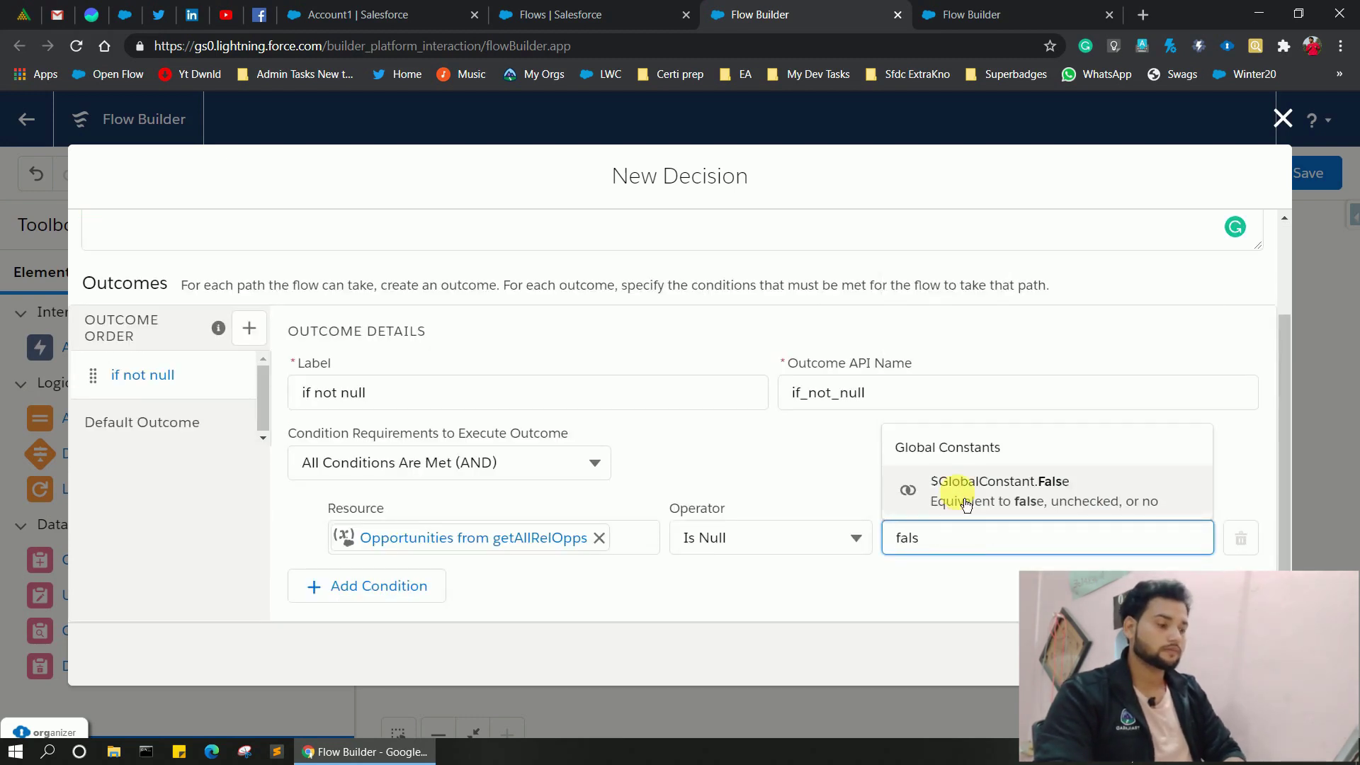
left_click(957, 495)
left_click(1248, 653)
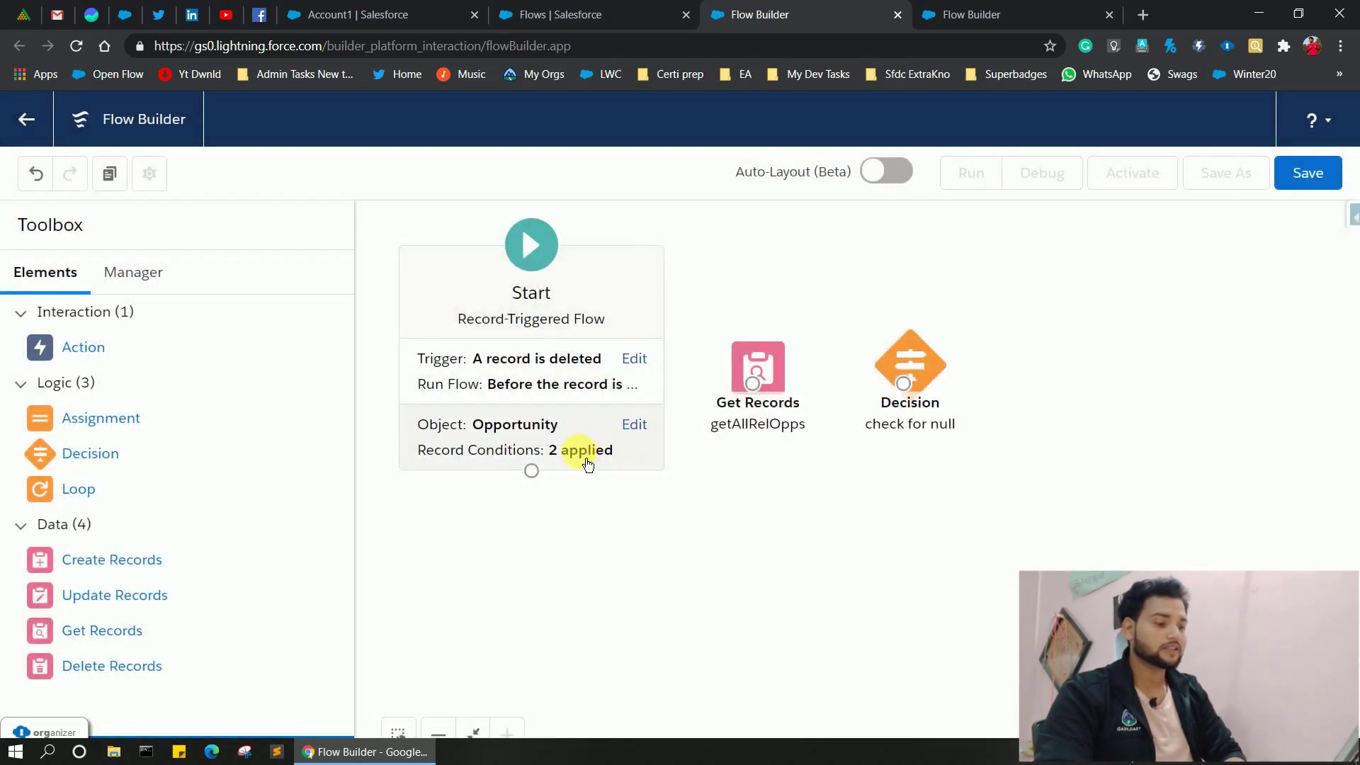
Connect Start through getAllRelOpps to the "check for null" decision, and add a Loop labelled opp below the decision.
left_click_drag(531, 471, 907, 396)
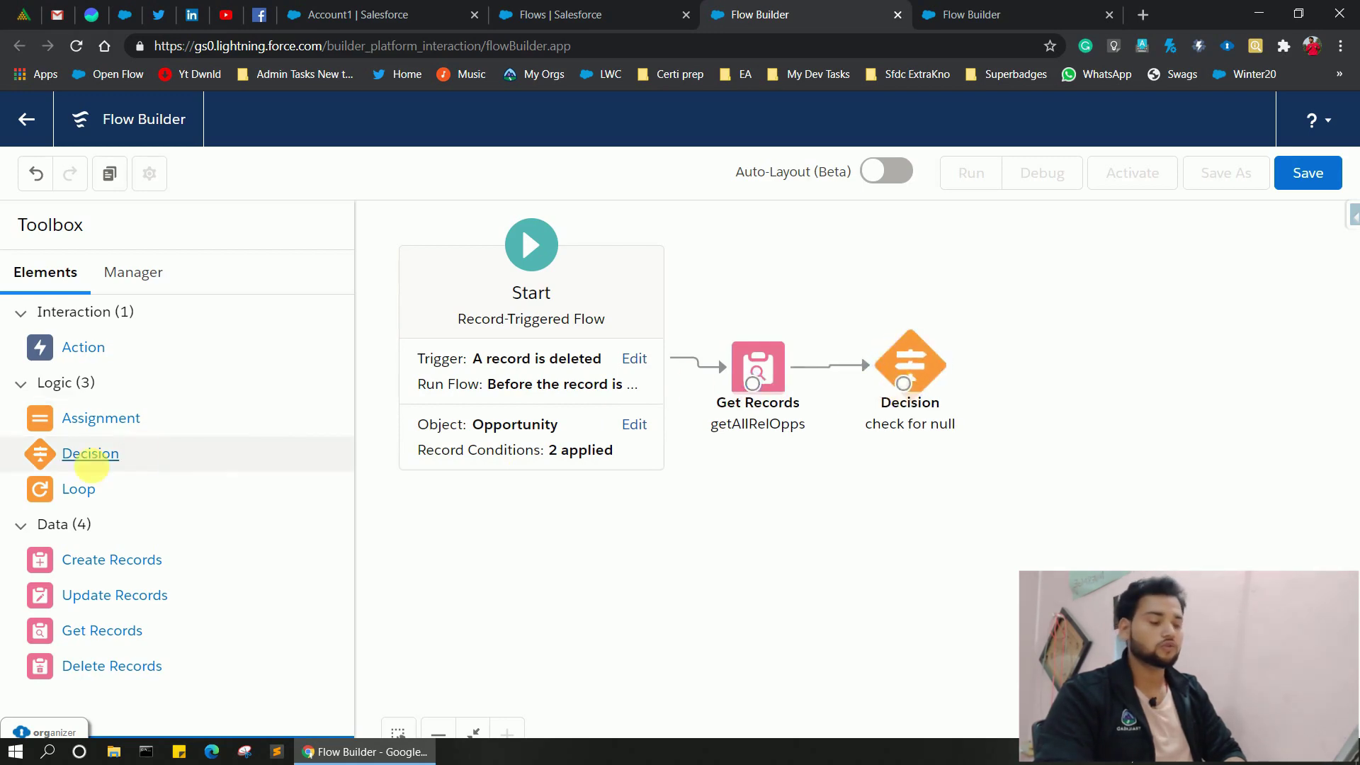
left_click_drag(83, 488, 900, 486)
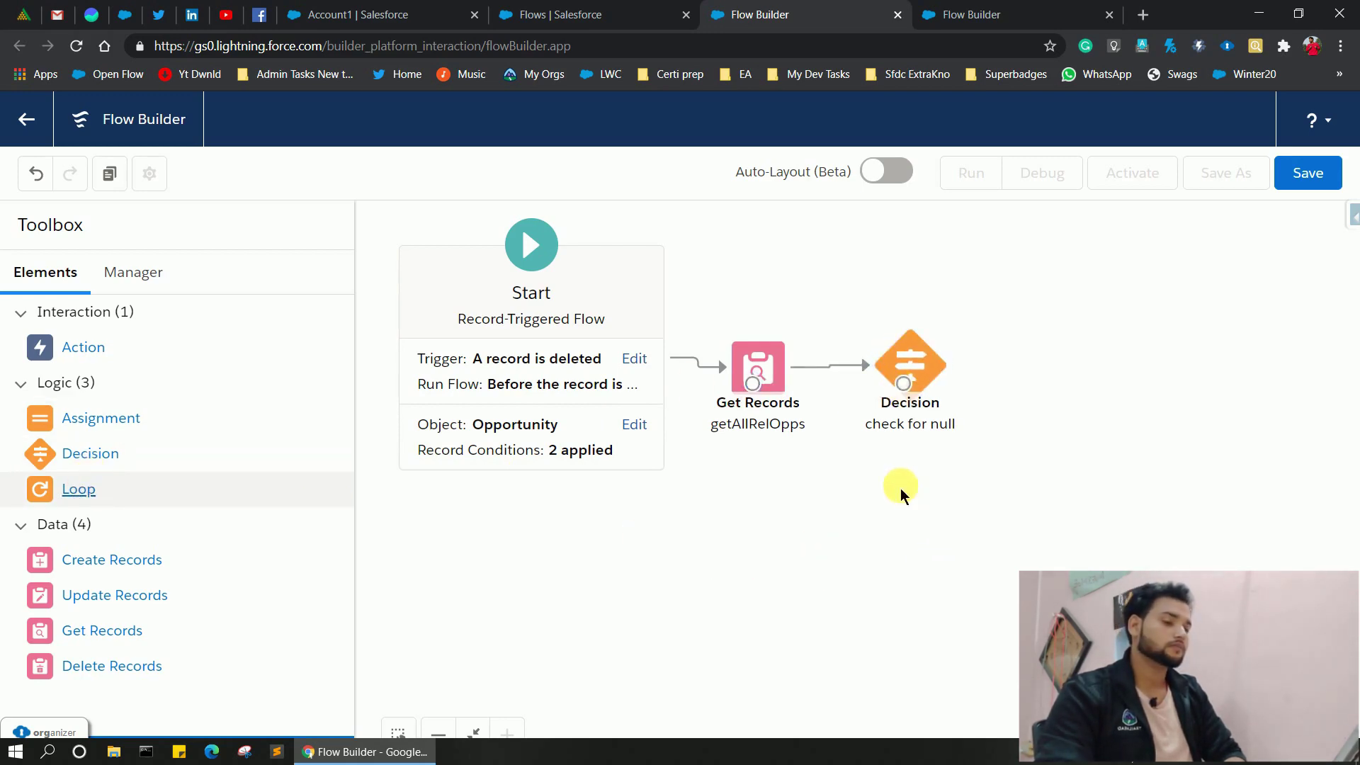
left_click(411, 299)
type("opp")
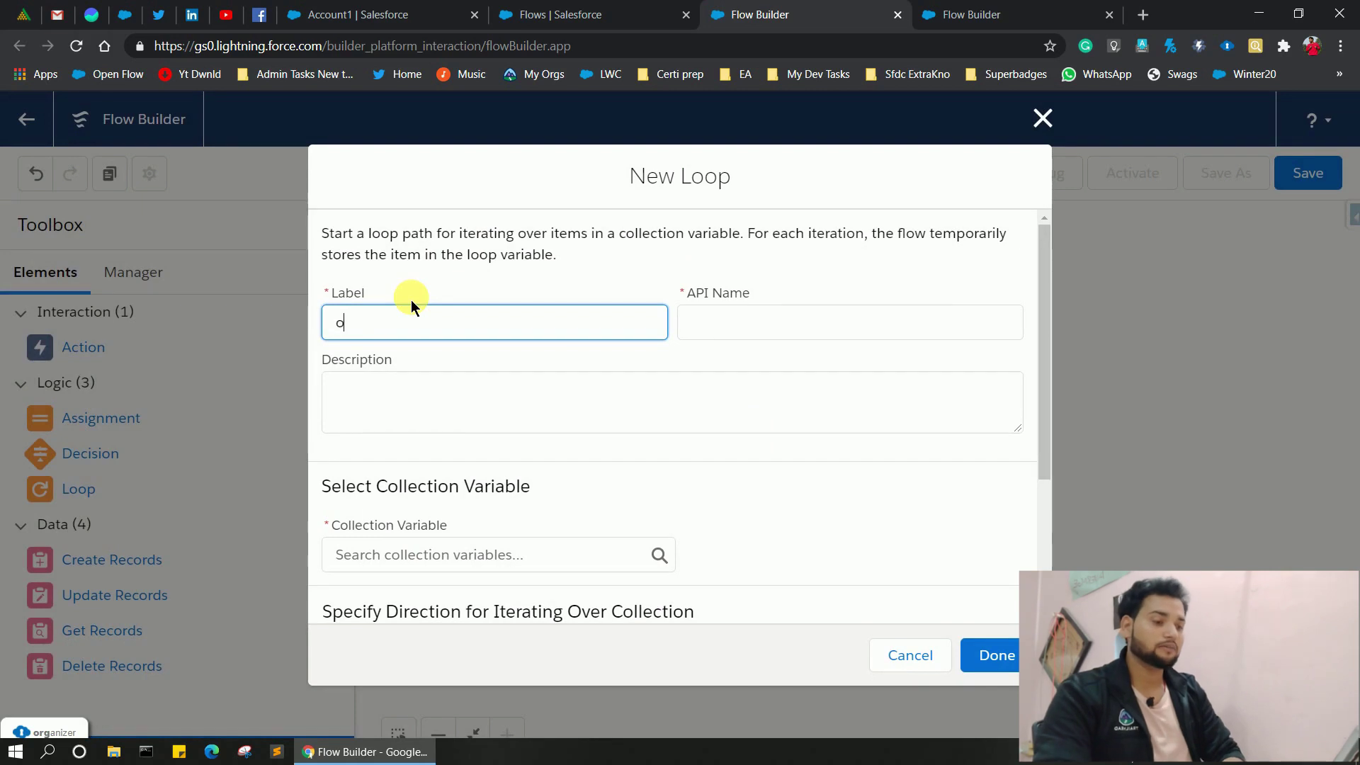
left_click(737, 317)
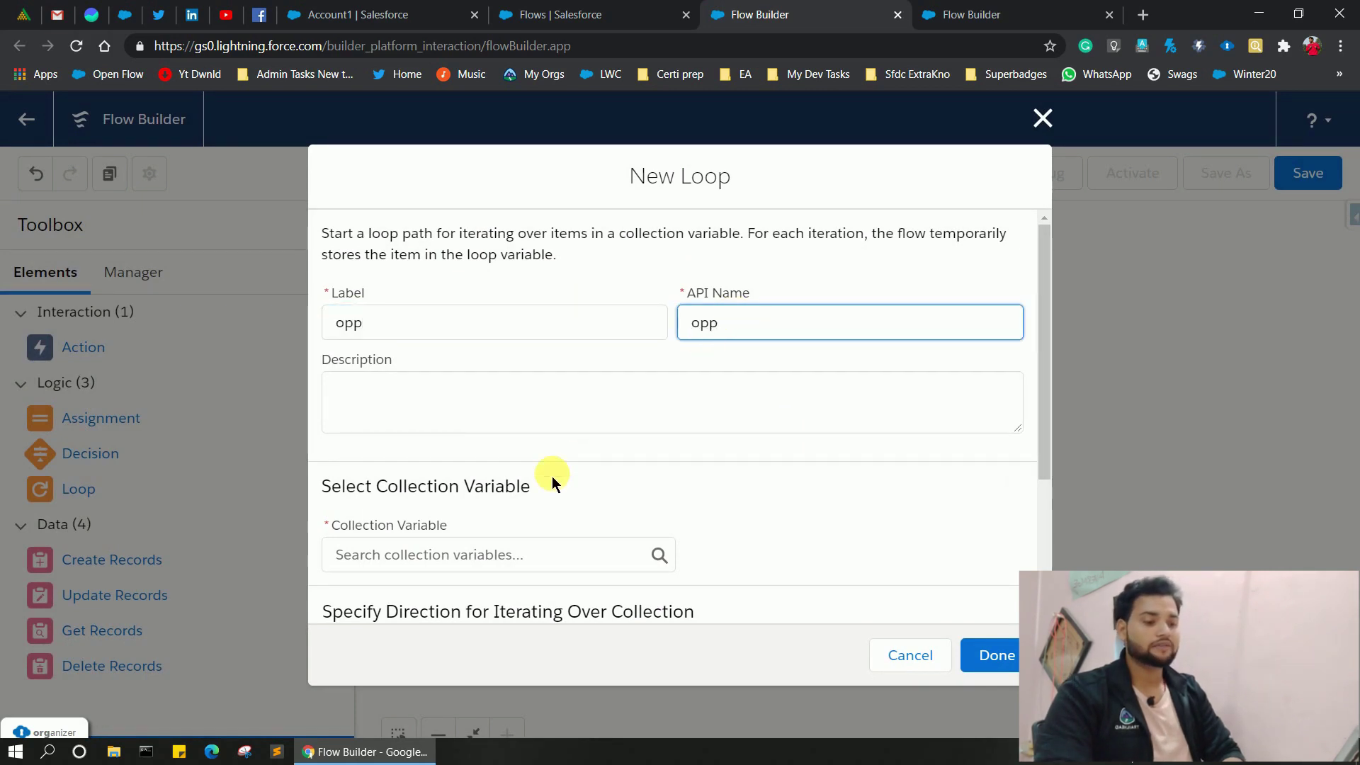
Make the opp loop iterate over the getAllRelOpps collection and finish the element.
scroll(550, 476, "down", 3)
left_click(357, 367)
type("get")
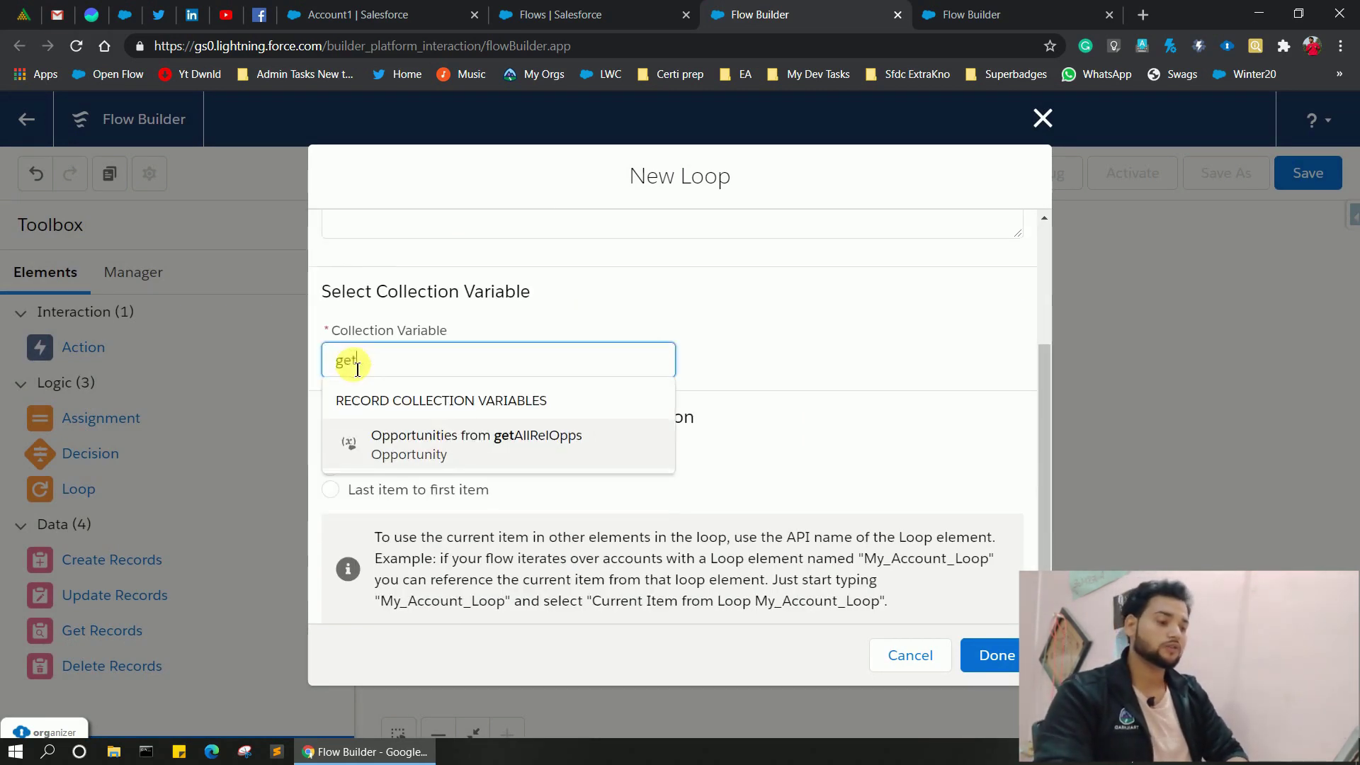
left_click(474, 446)
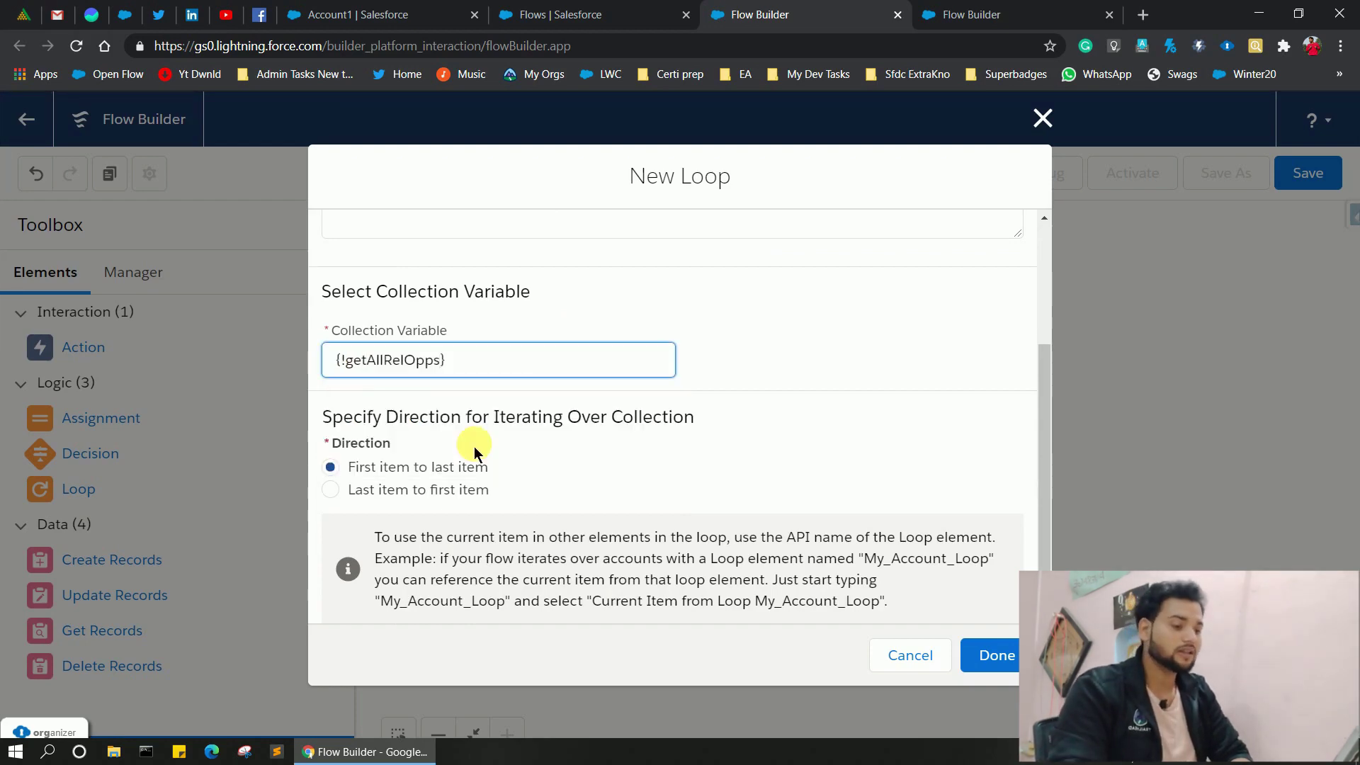
scroll(872, 528, "down", 1)
left_click(1005, 655)
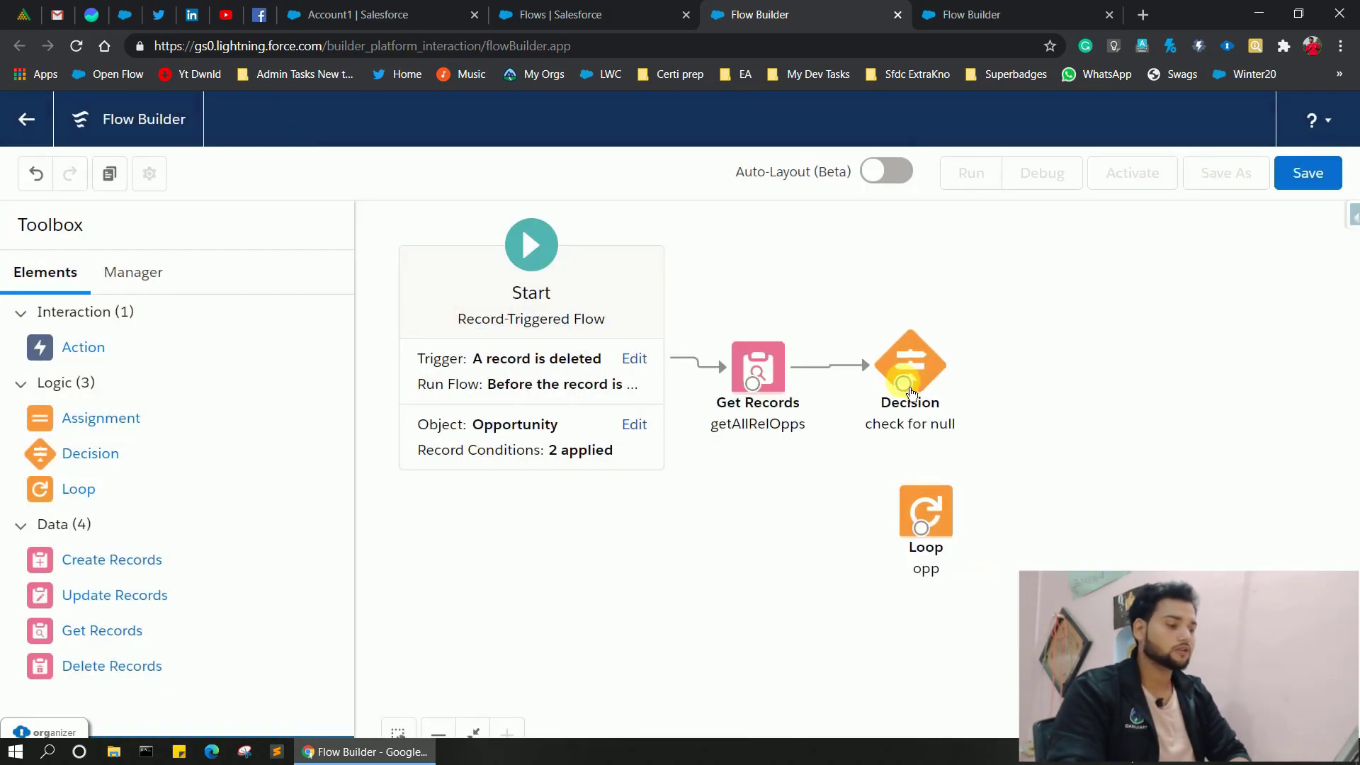
Connect the decision to the opp loop for the "if not null" outcome and move the loop further down beneath the decision.
left_click_drag(903, 383, 920, 531)
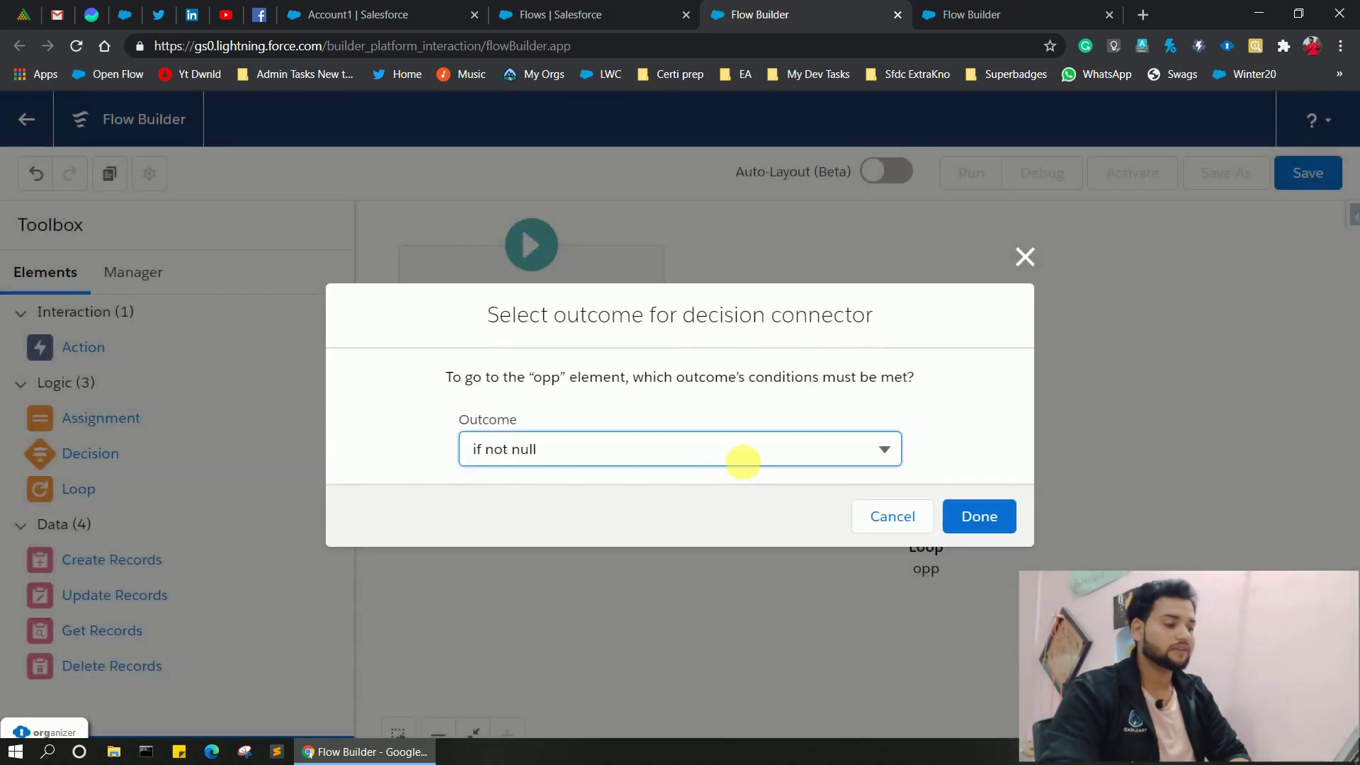
left_click(983, 530)
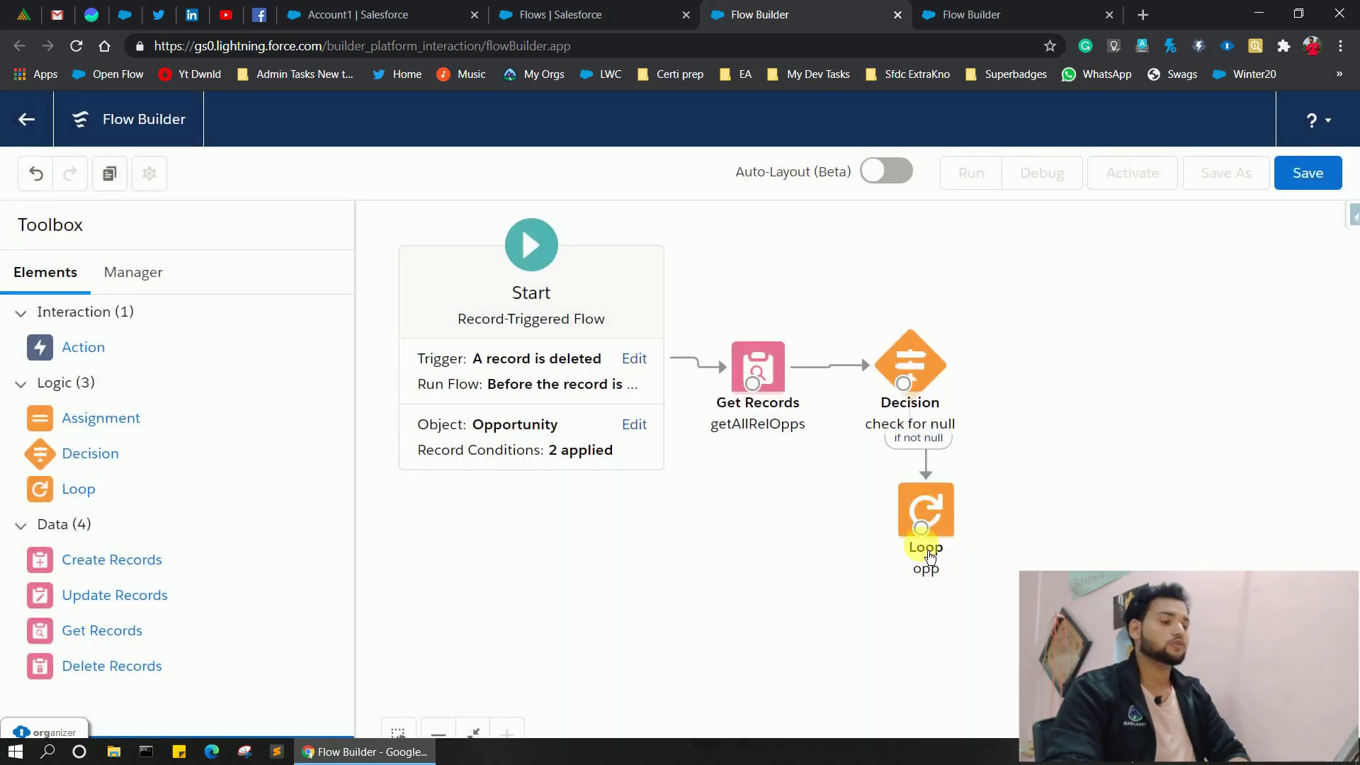
left_click_drag(925, 518, 913, 572)
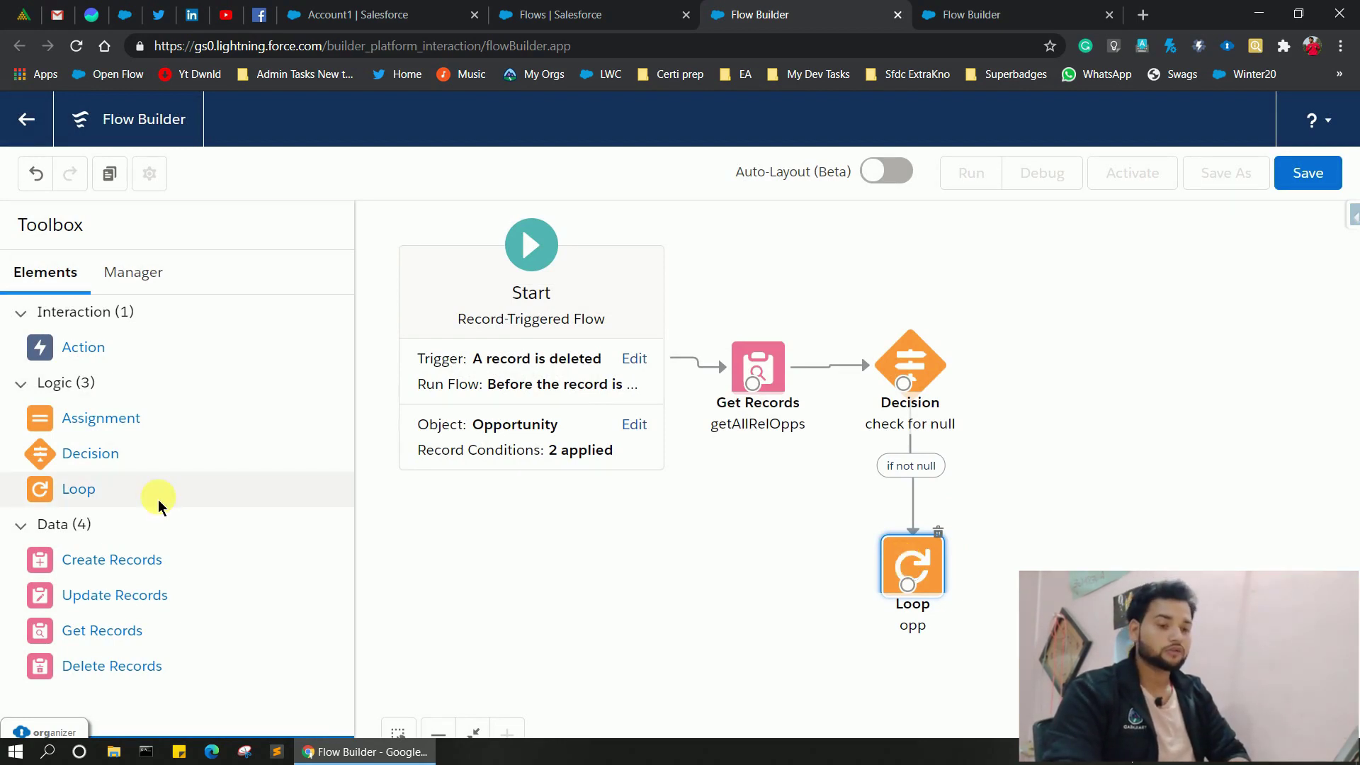
Add an Assignment element beside the opp loop, below Start, with the label and API name assignSumAmount.
left_click_drag(111, 423, 653, 580)
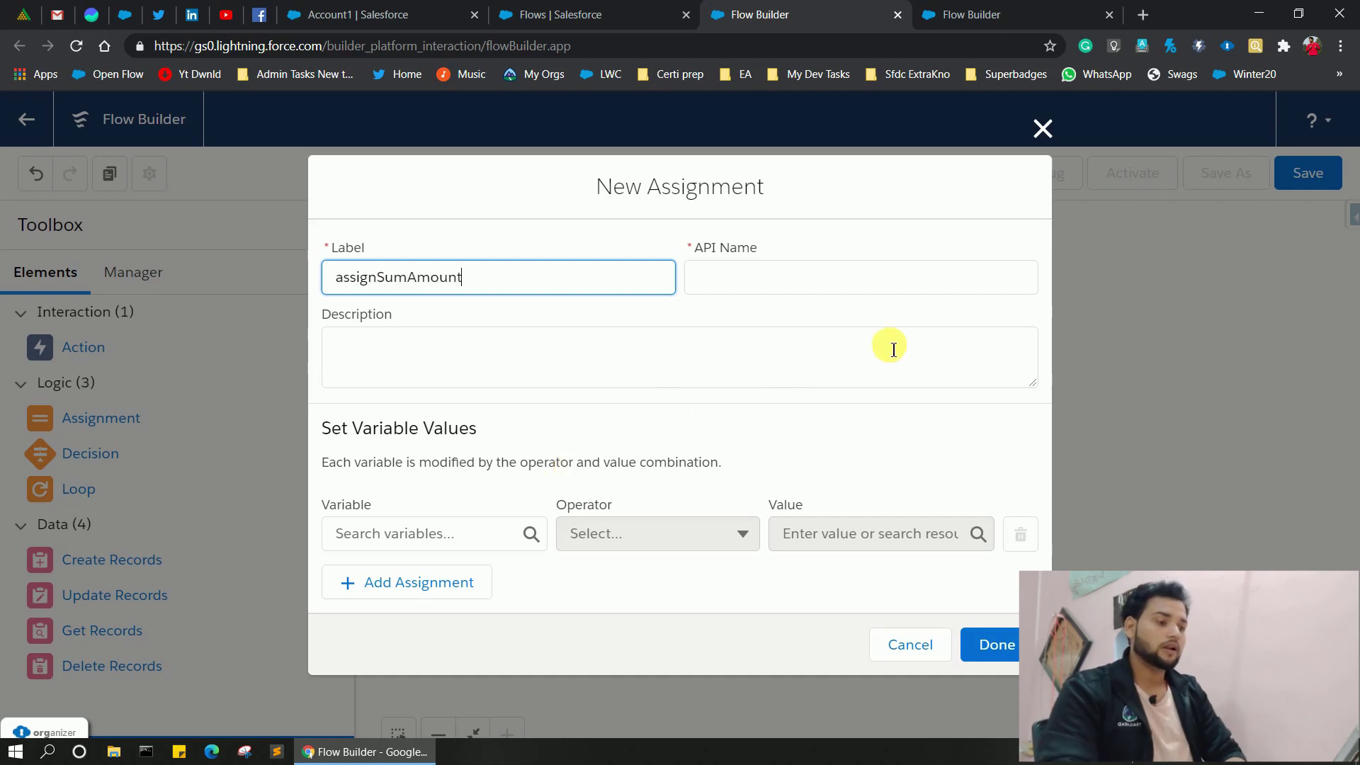
left_click(809, 283)
Create a Currency variable named sumOfAmount as the variable for the assignment.
left_click(415, 532)
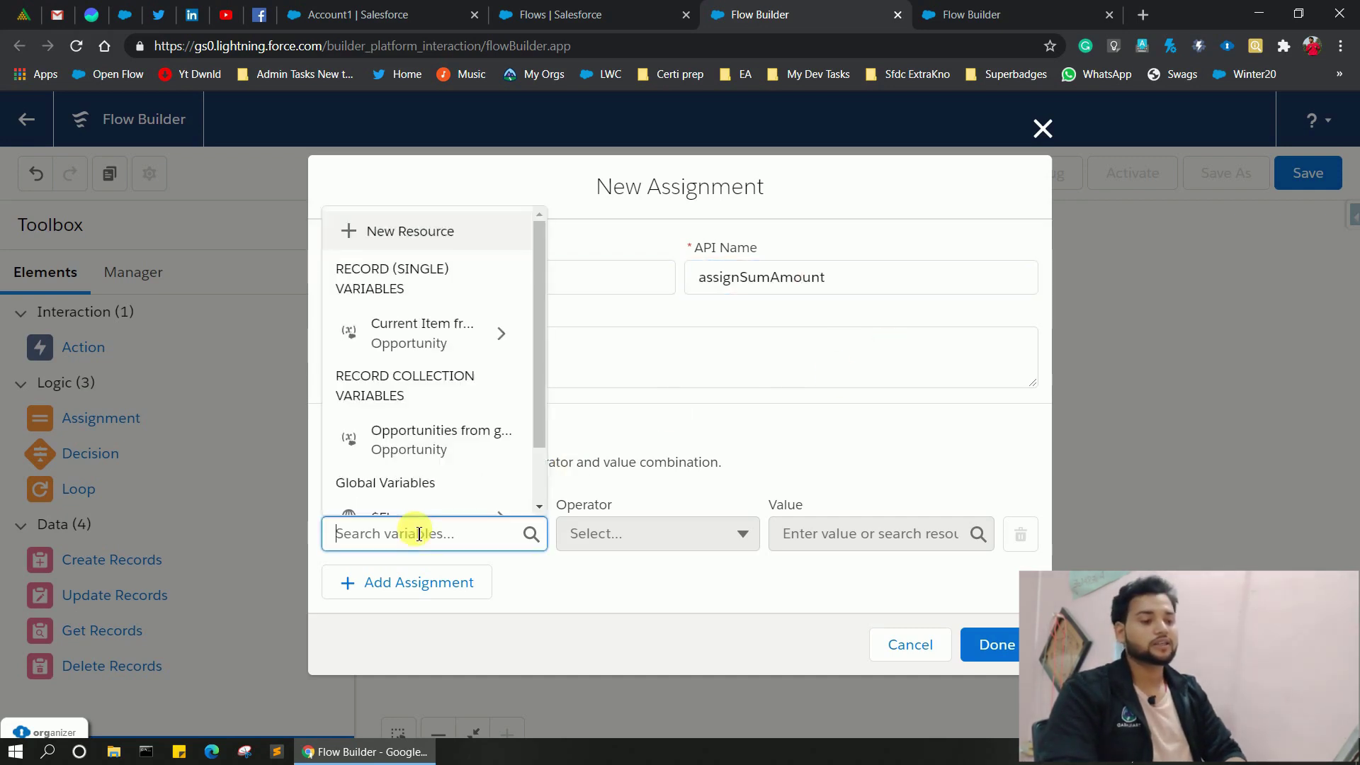
left_click(344, 229)
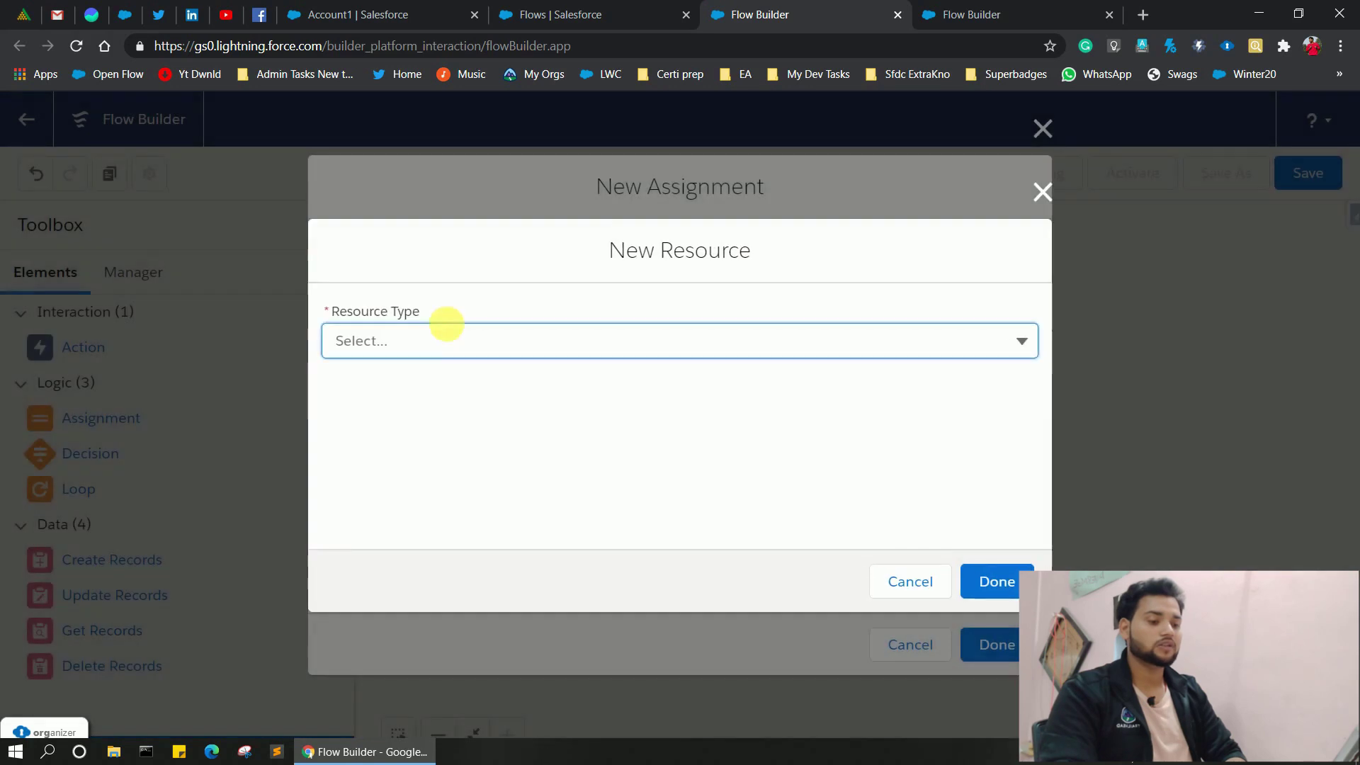
left_click(440, 341)
left_click(416, 401)
left_click(417, 399)
type("sumOfAmount")
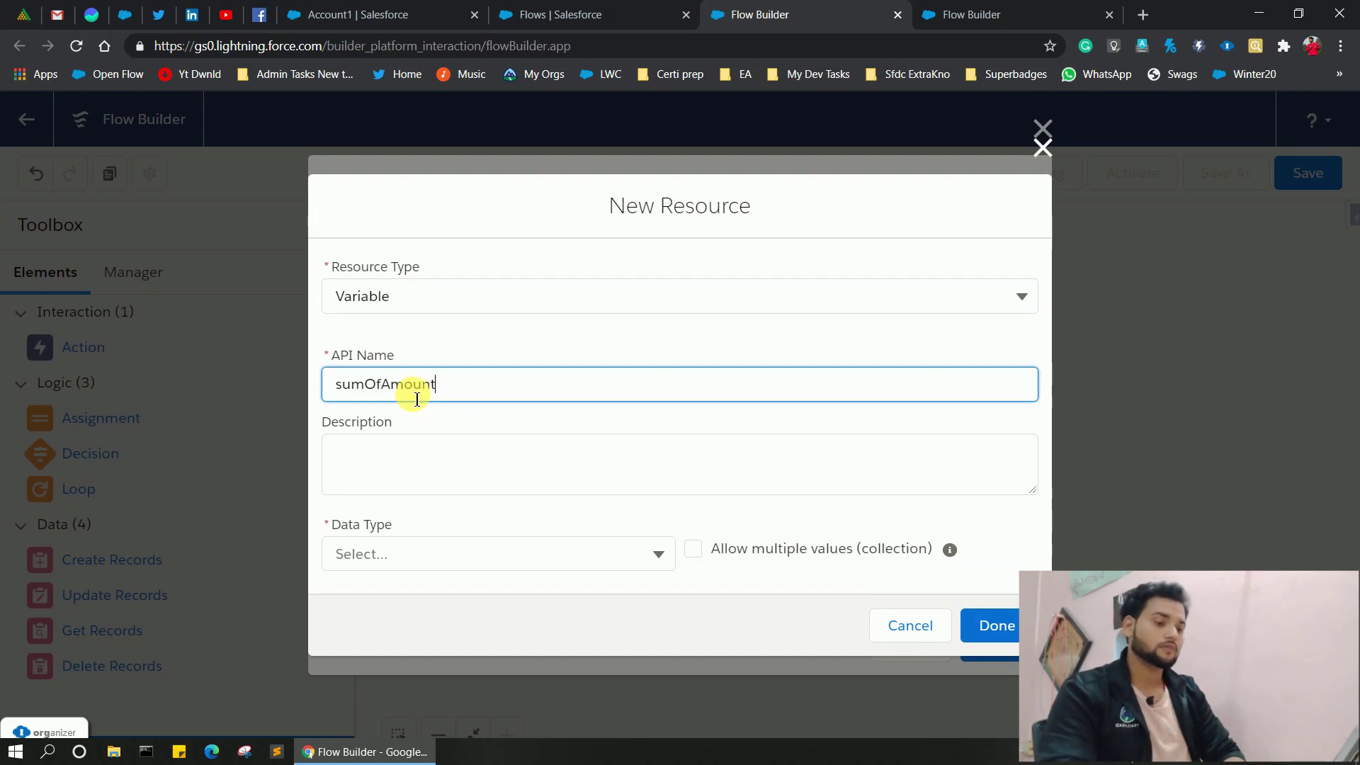
left_click(409, 553)
left_click(391, 369)
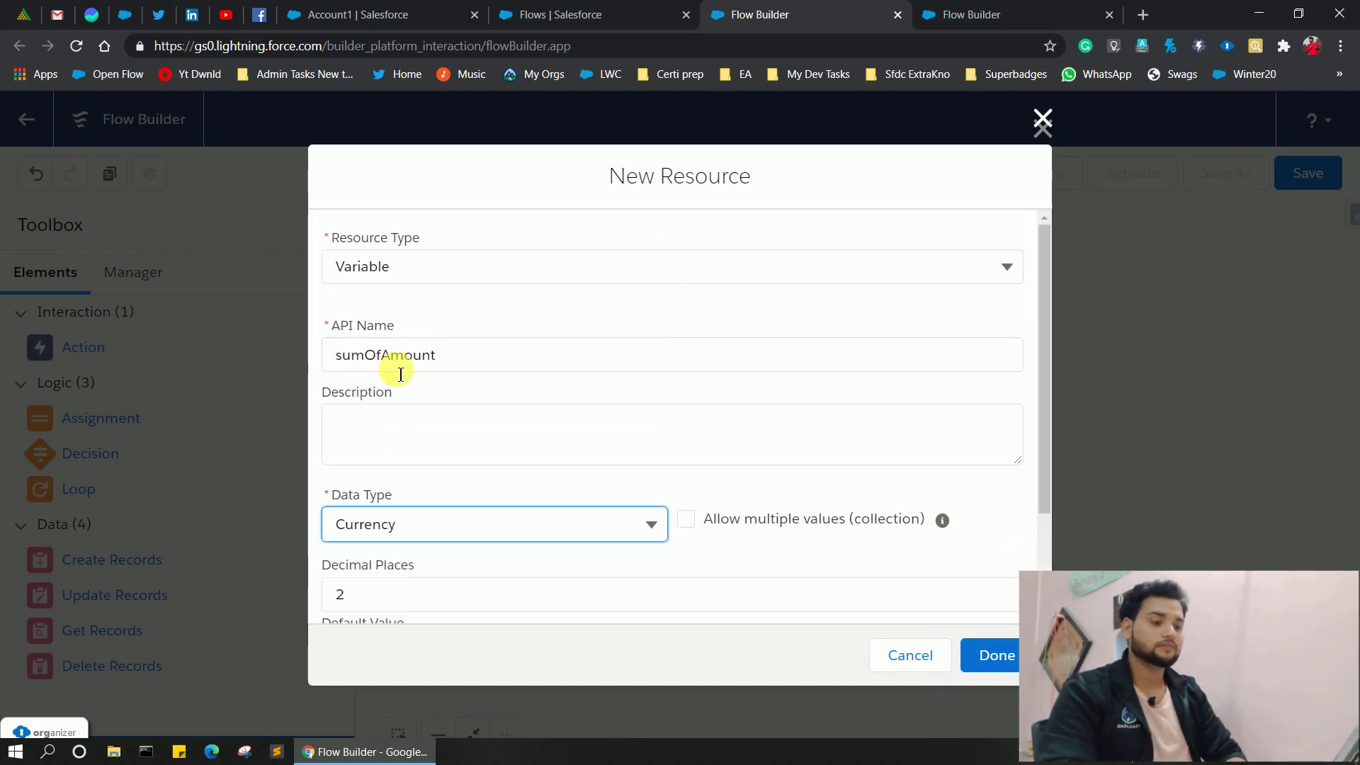
scroll(758, 422, "down", 2)
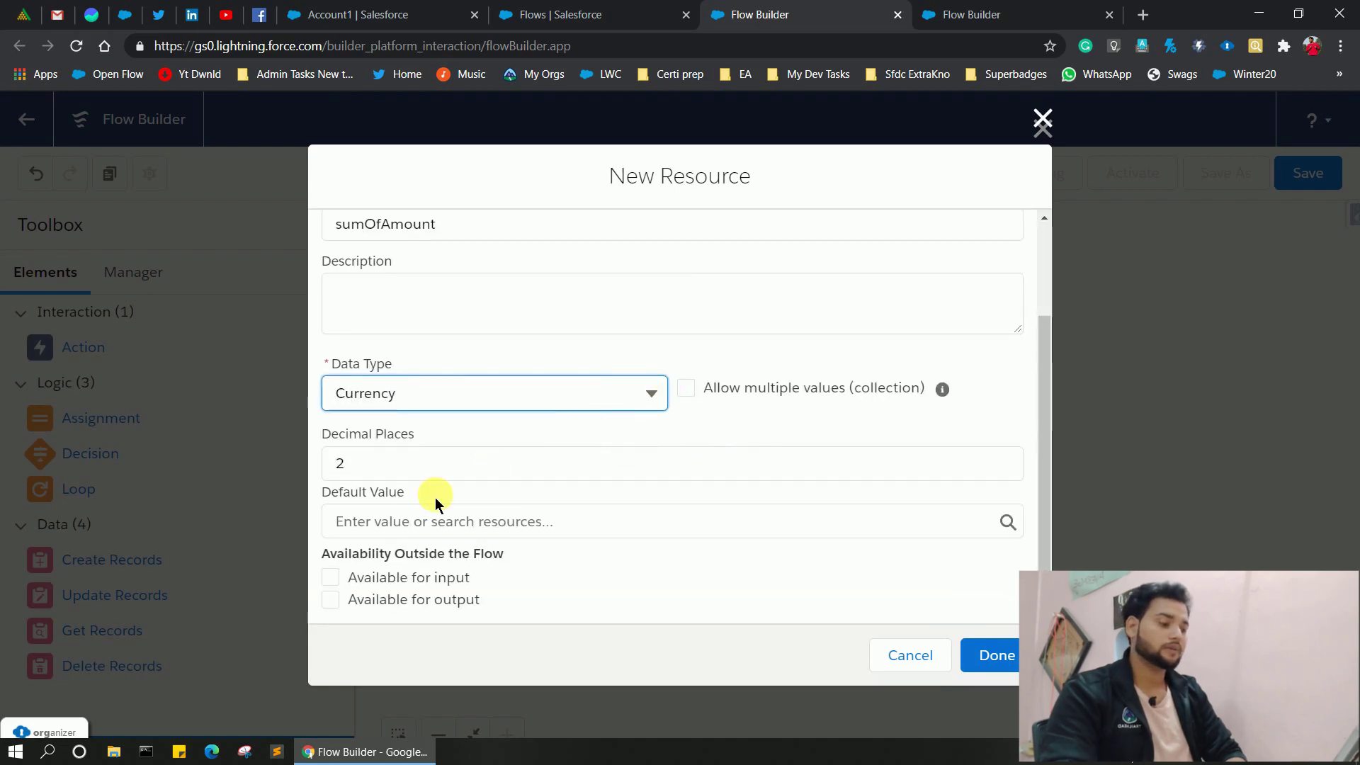
left_click(991, 654)
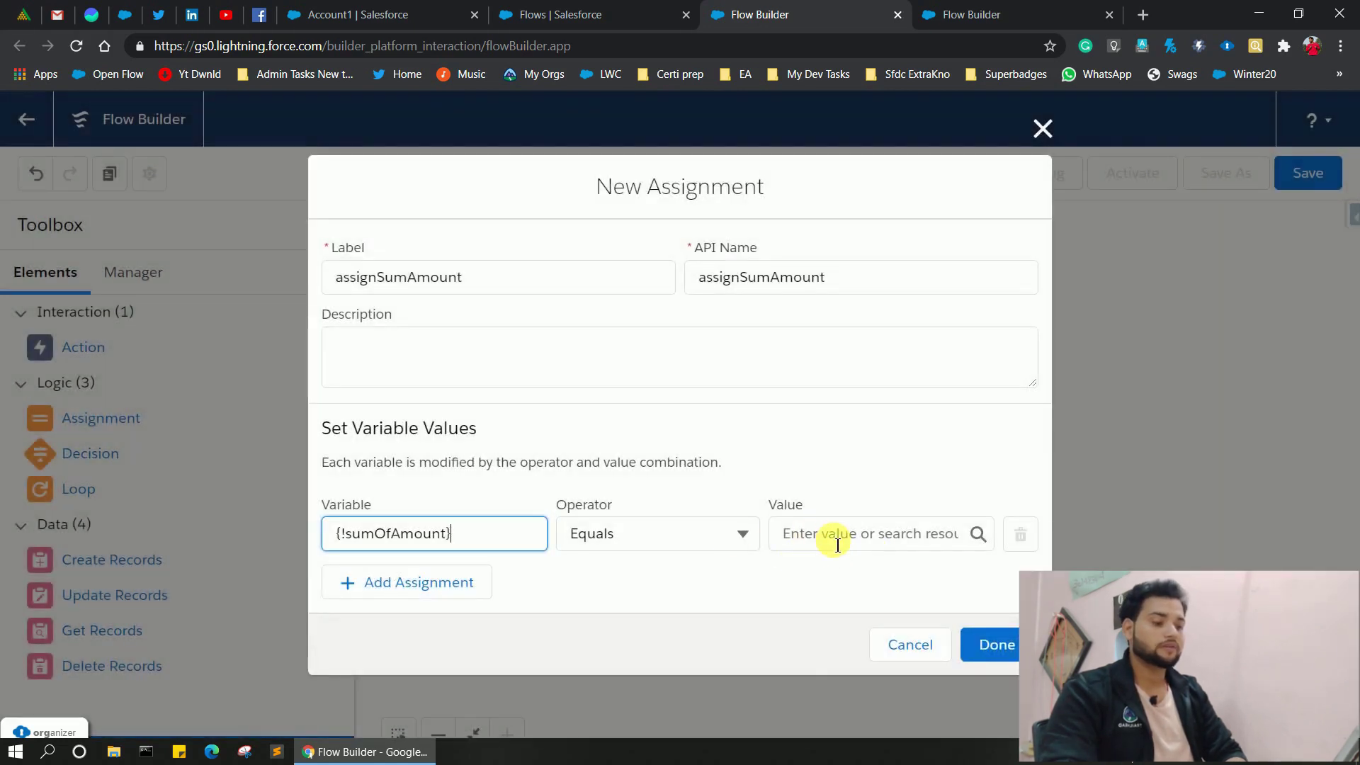
Set the assignment to Add the loop's current item Amount (opp.Amount) to sumOfAmount.
left_click(705, 535)
left_click(613, 615)
left_click(808, 533)
type("opp.a")
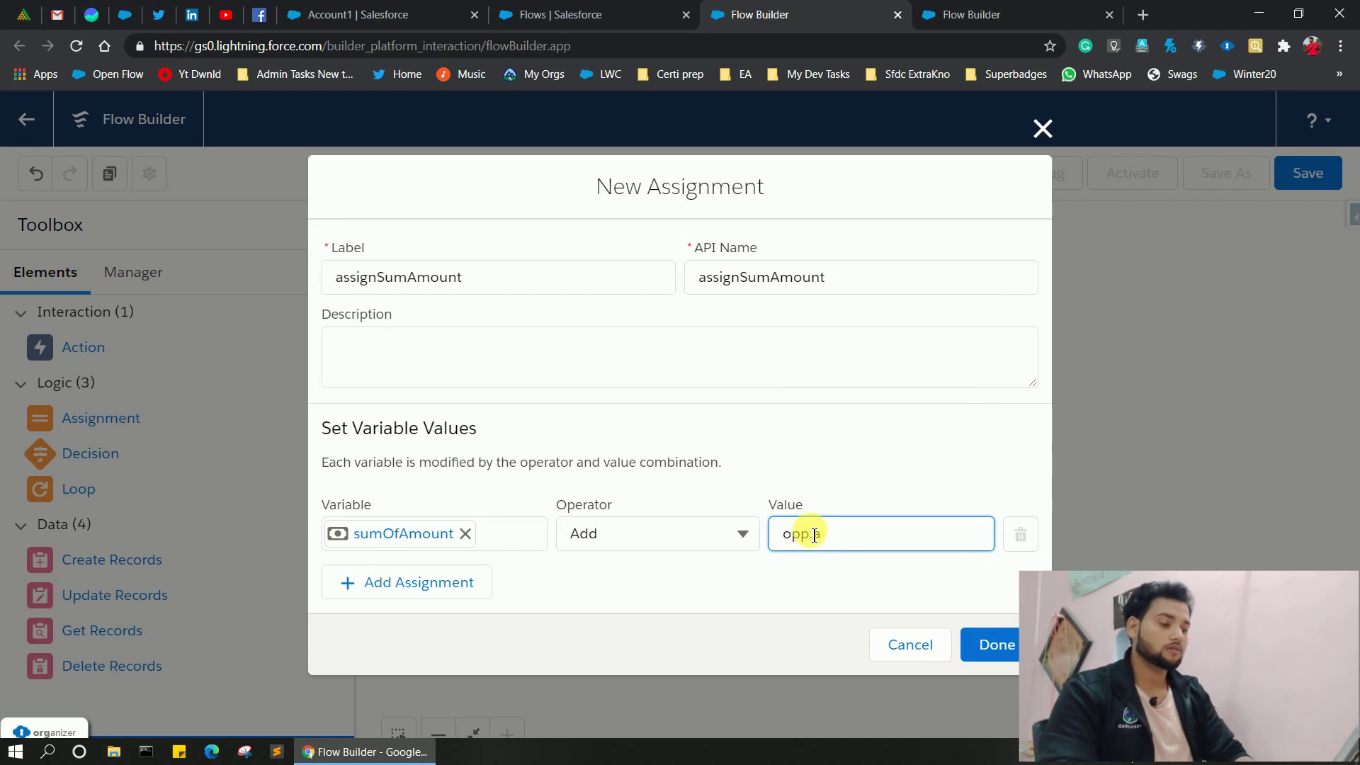
key("BackSpace")
key("BackSpace")
key("BackSpace")
key("BackSpace")
key("BackSpace")
type("opp")
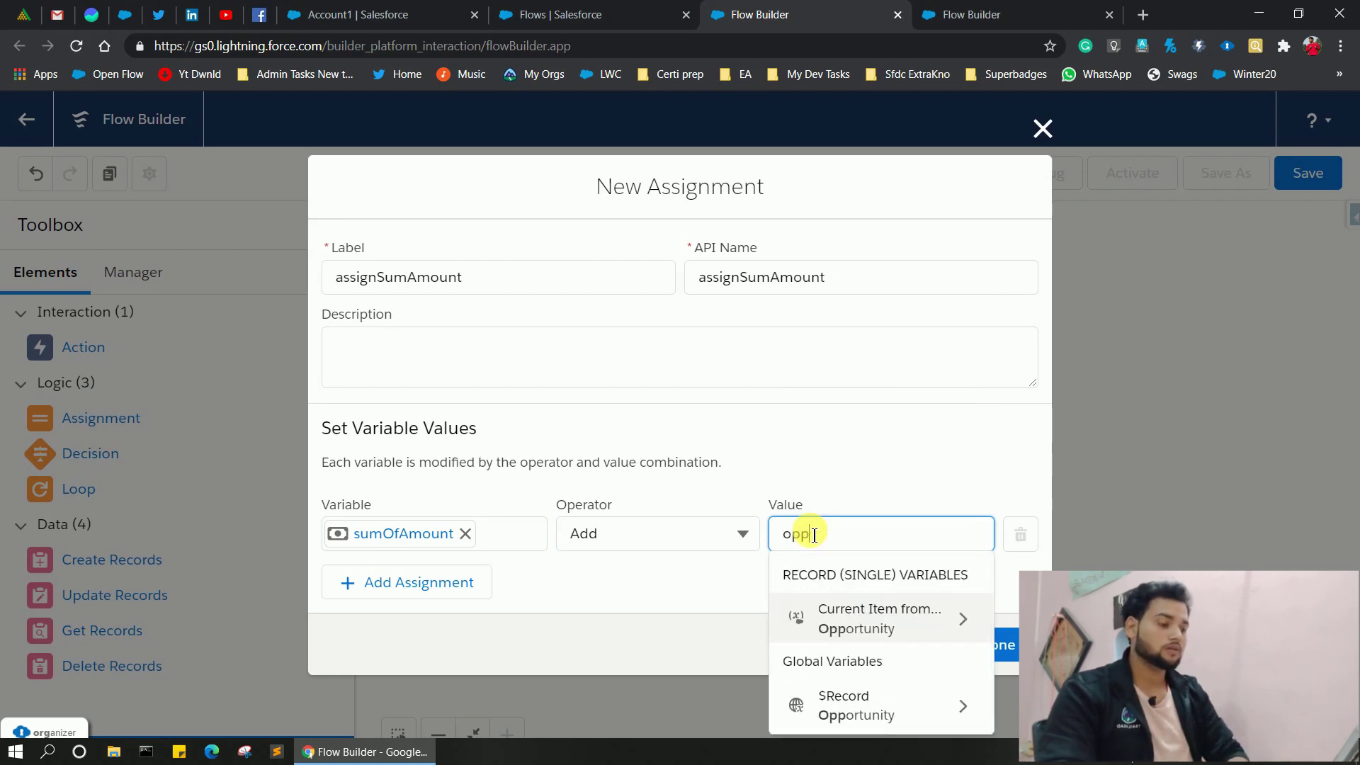
left_click(881, 615)
type("a")
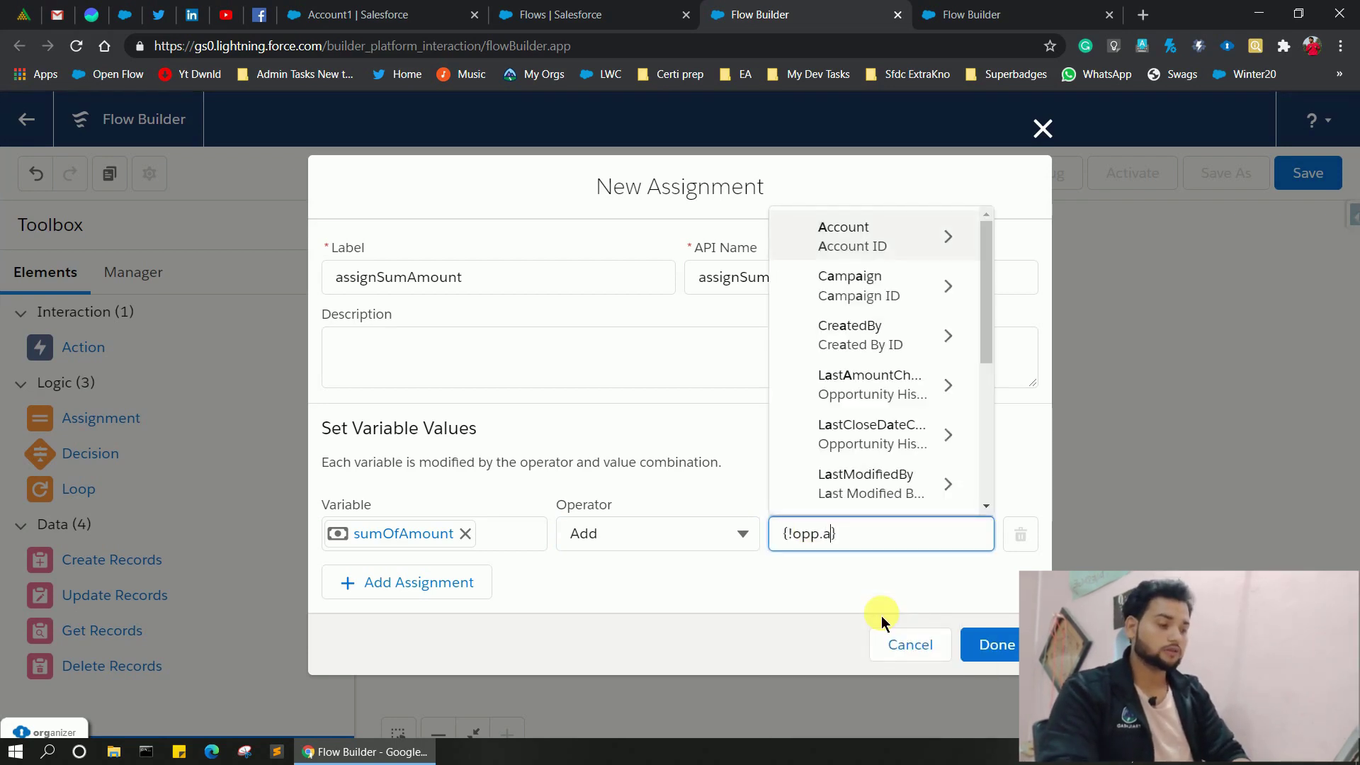
type("mount")
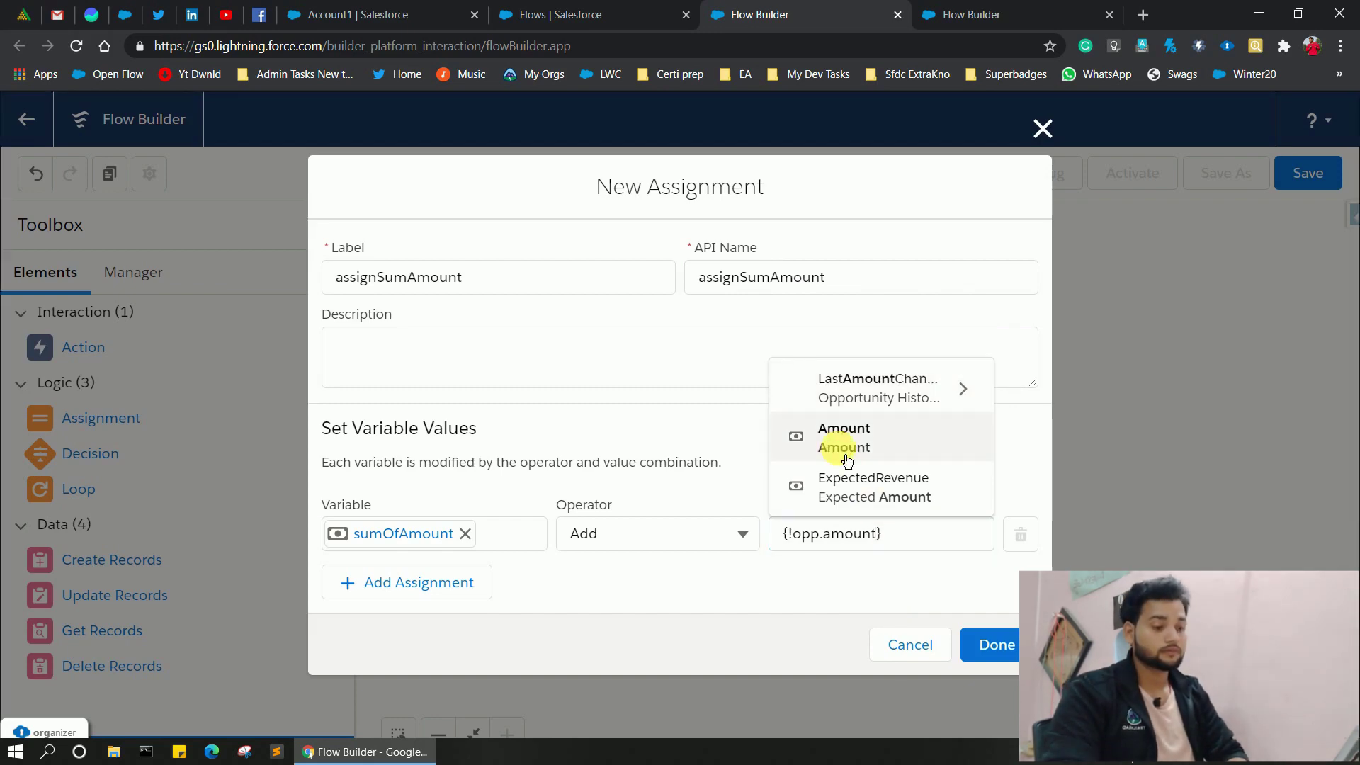
left_click(847, 459)
left_click(742, 587)
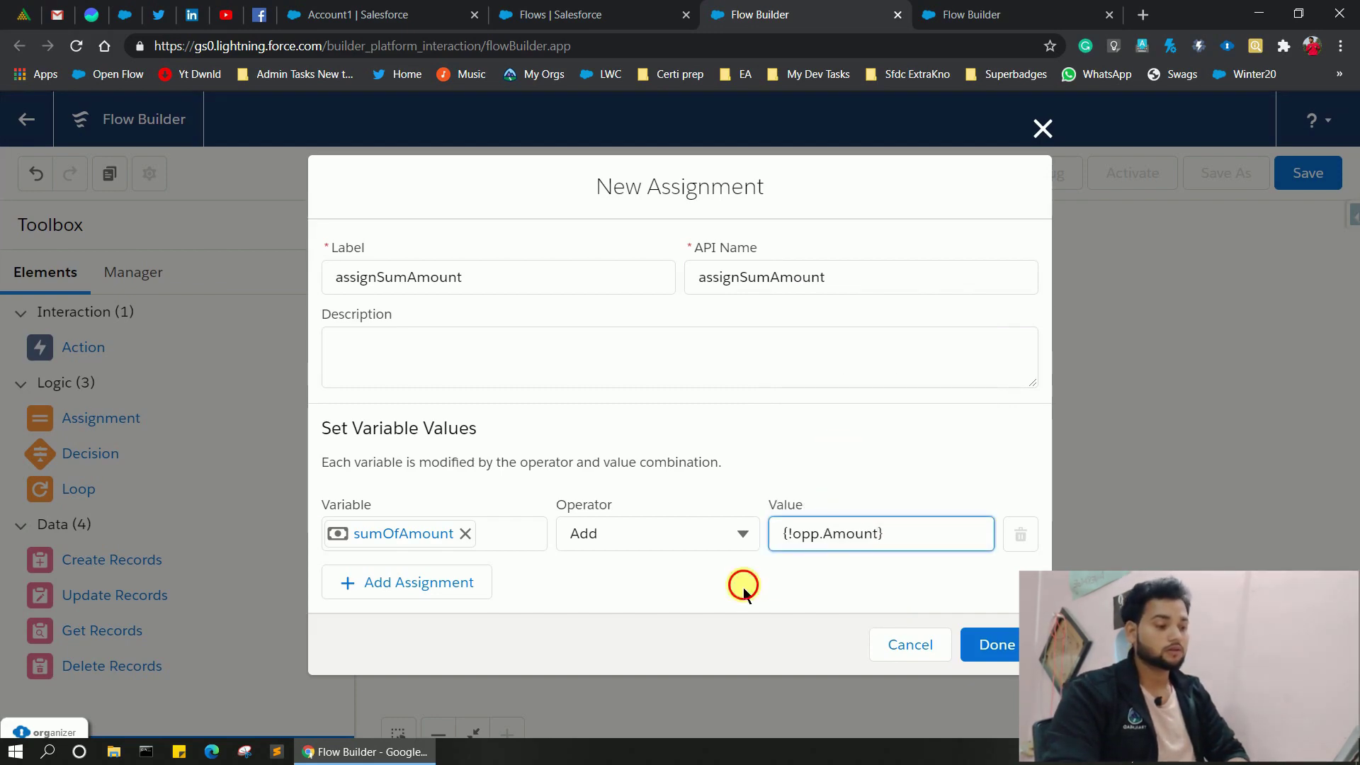
Finish the assignSumAmount element, connect the opp loop to it for each item in the collection, and link it back to the loop.
left_click(996, 645)
left_click_drag(698, 611, 768, 582)
left_click_drag(913, 594, 747, 597)
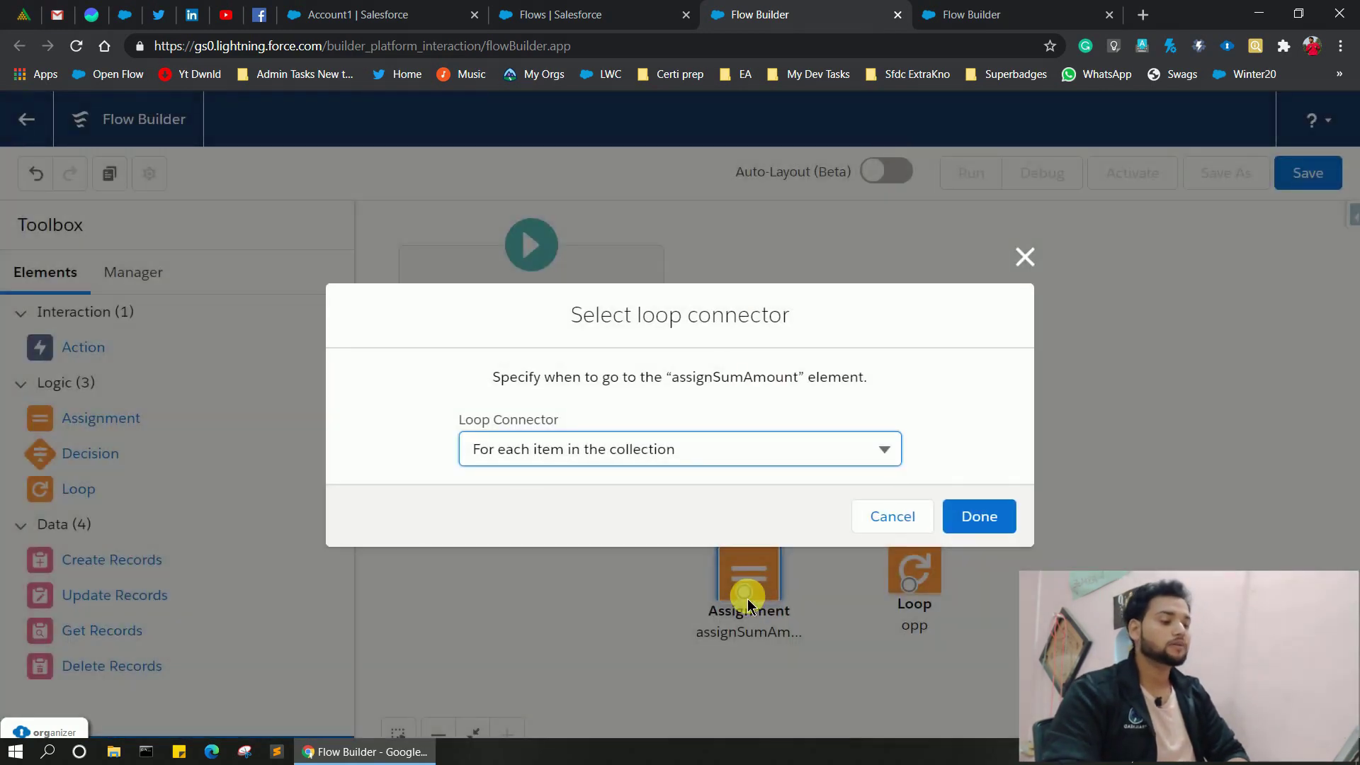
left_click(976, 515)
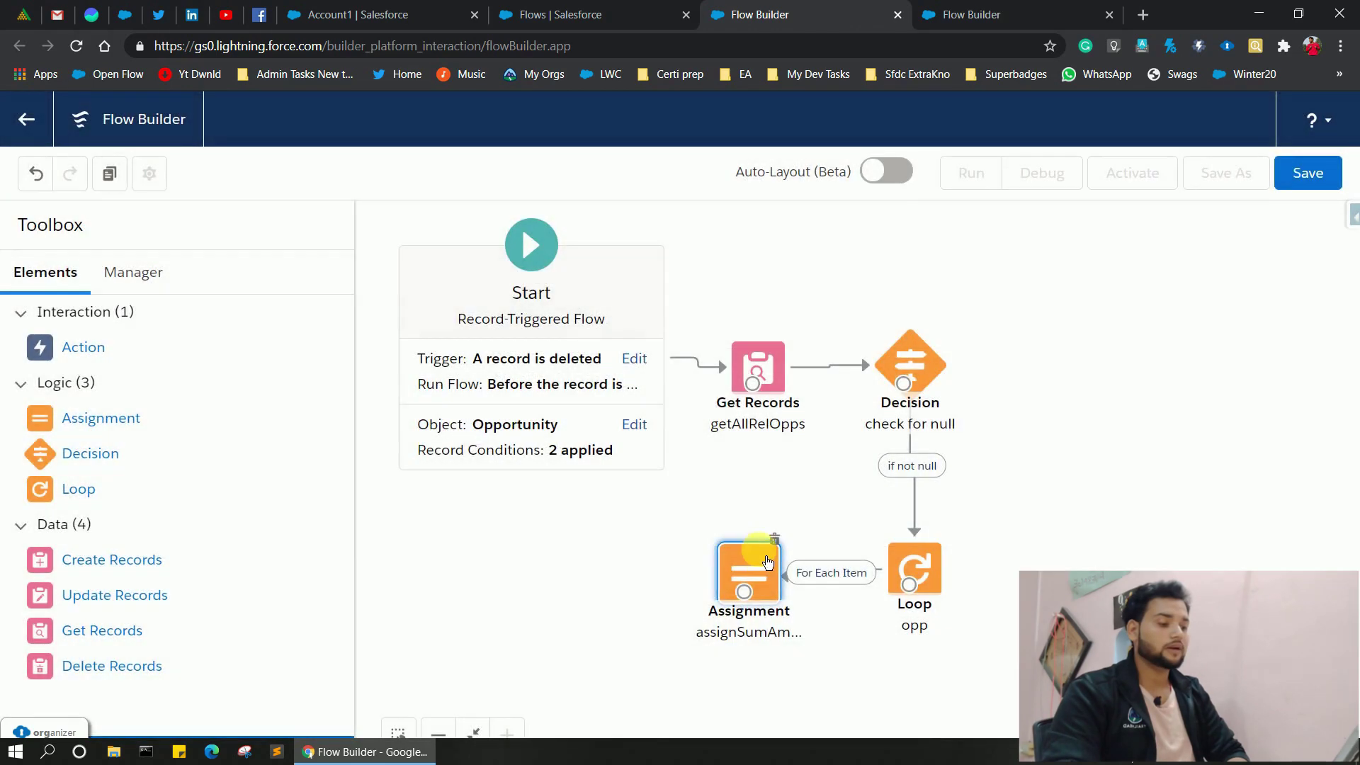
left_click_drag(769, 568, 912, 573)
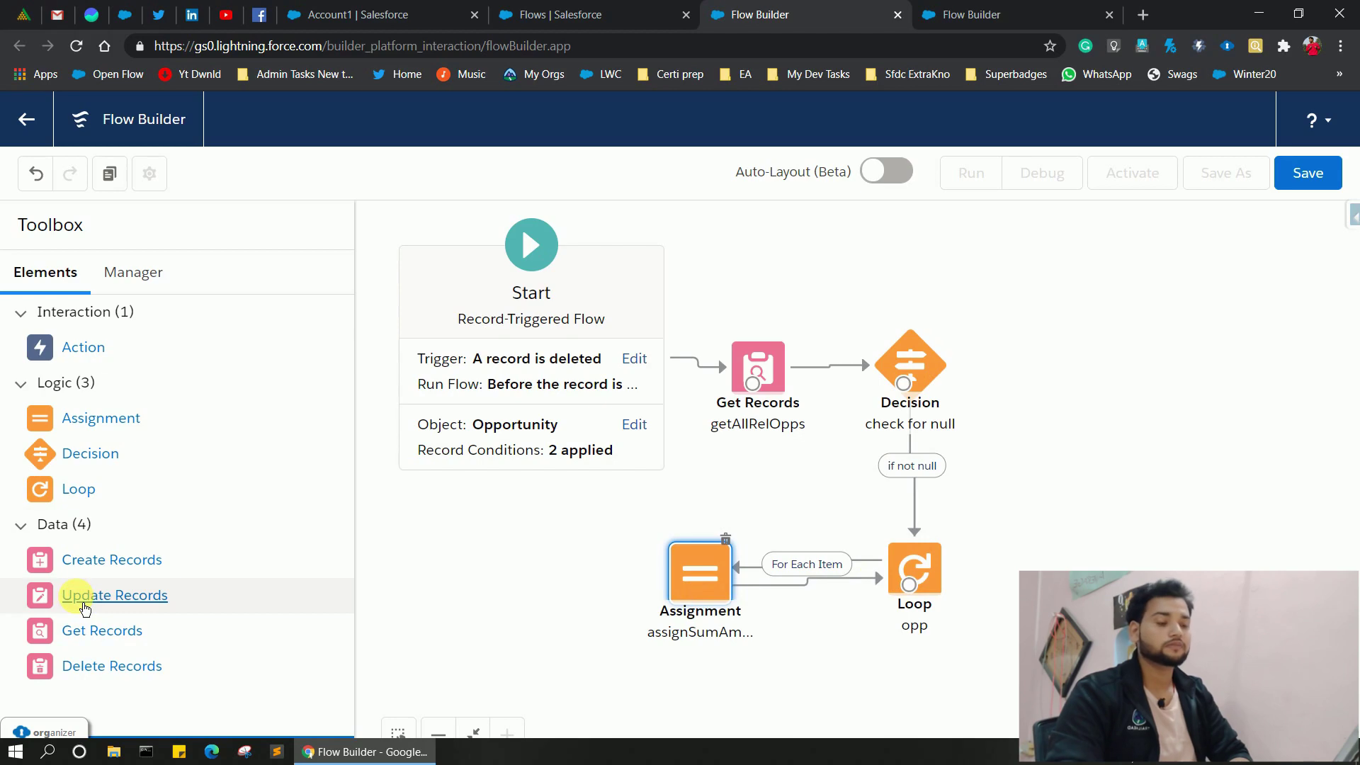
Add an Update Records element below the opp loop with the label and API name updateAccountField.
left_click_drag(85, 608, 831, 664)
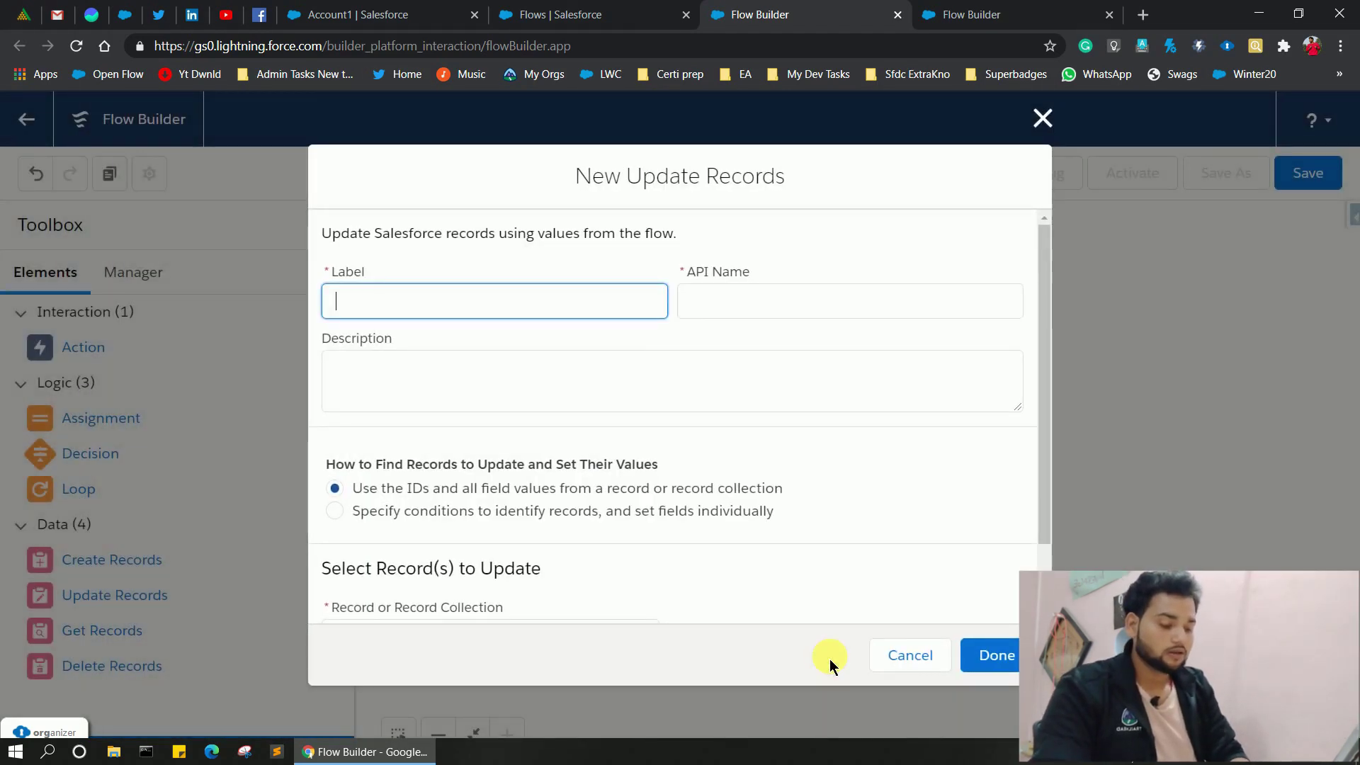
type("update")
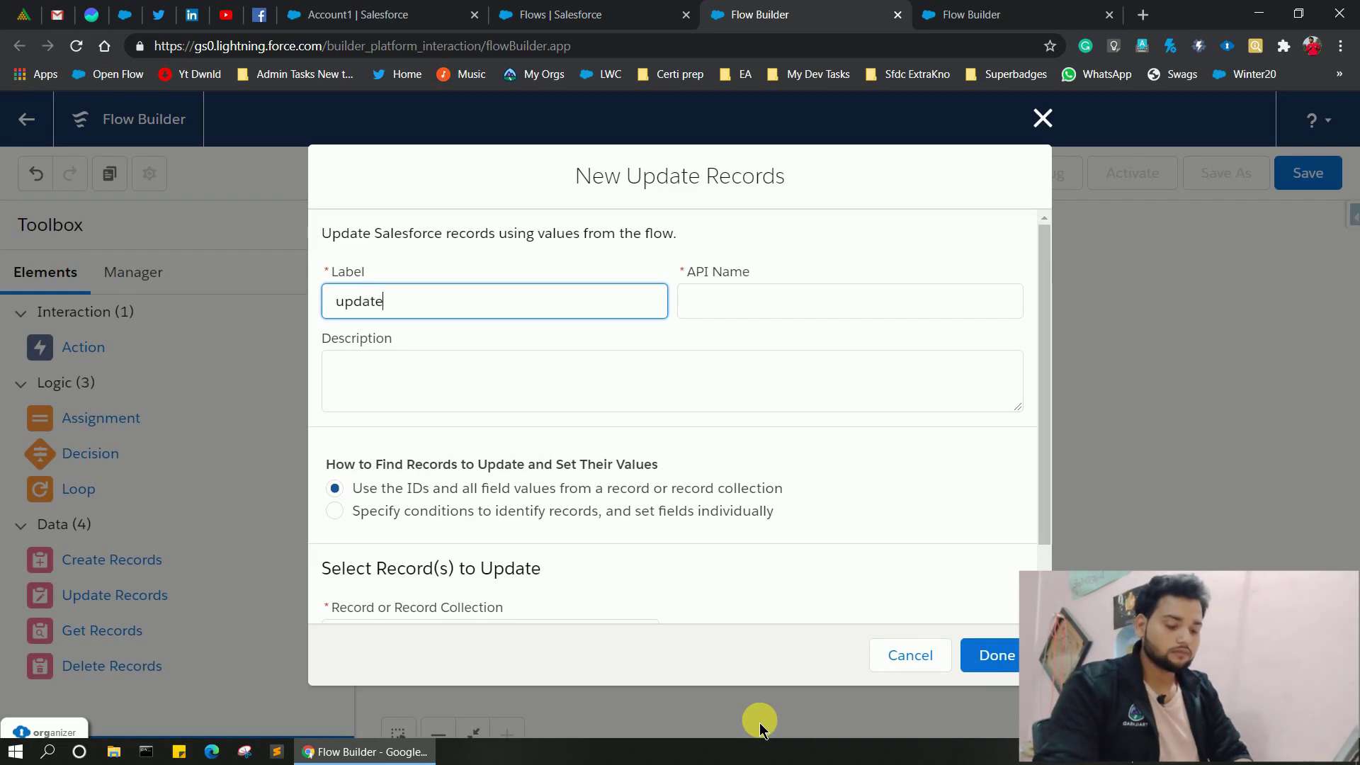
type("AccountD")
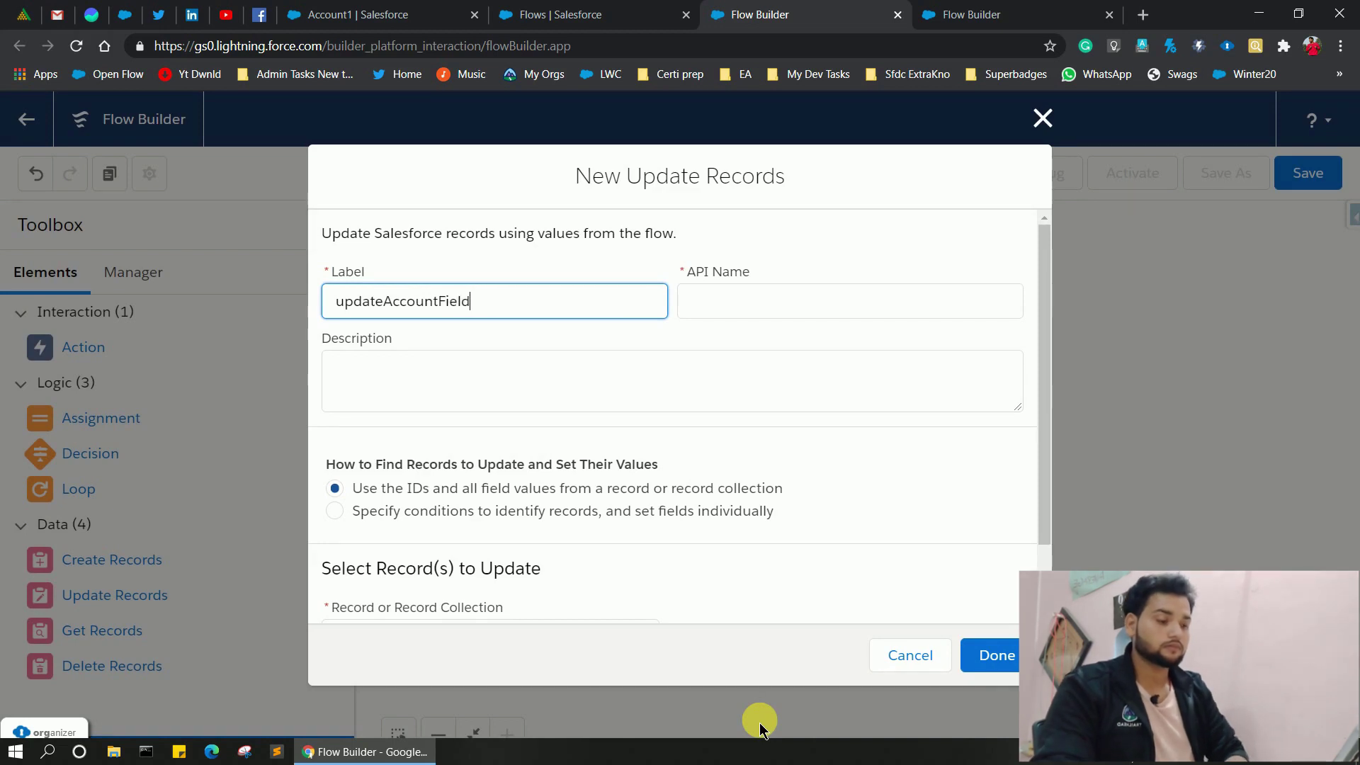
left_click(730, 323)
Make the update specify conditions and set fields individually, with Account as the object to update.
left_click(331, 513)
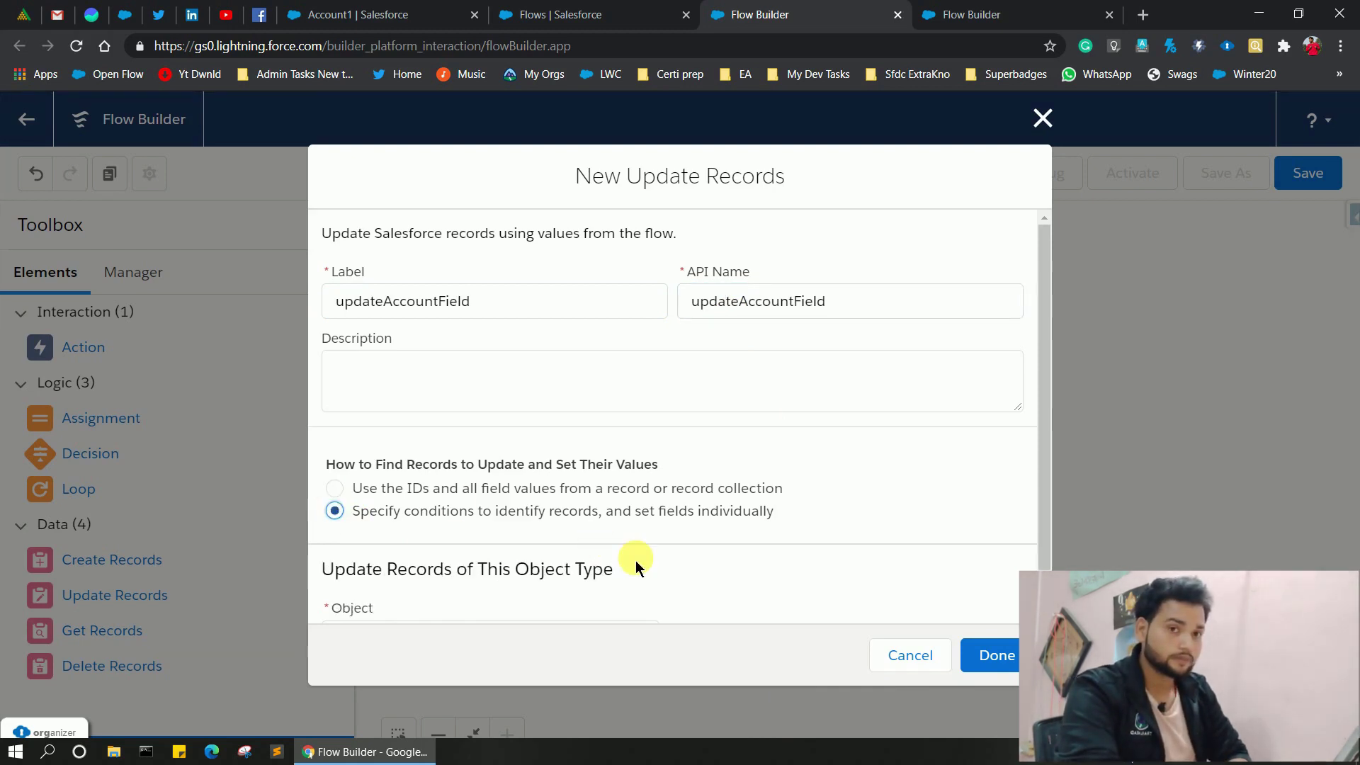
scroll(635, 560, "down", 1)
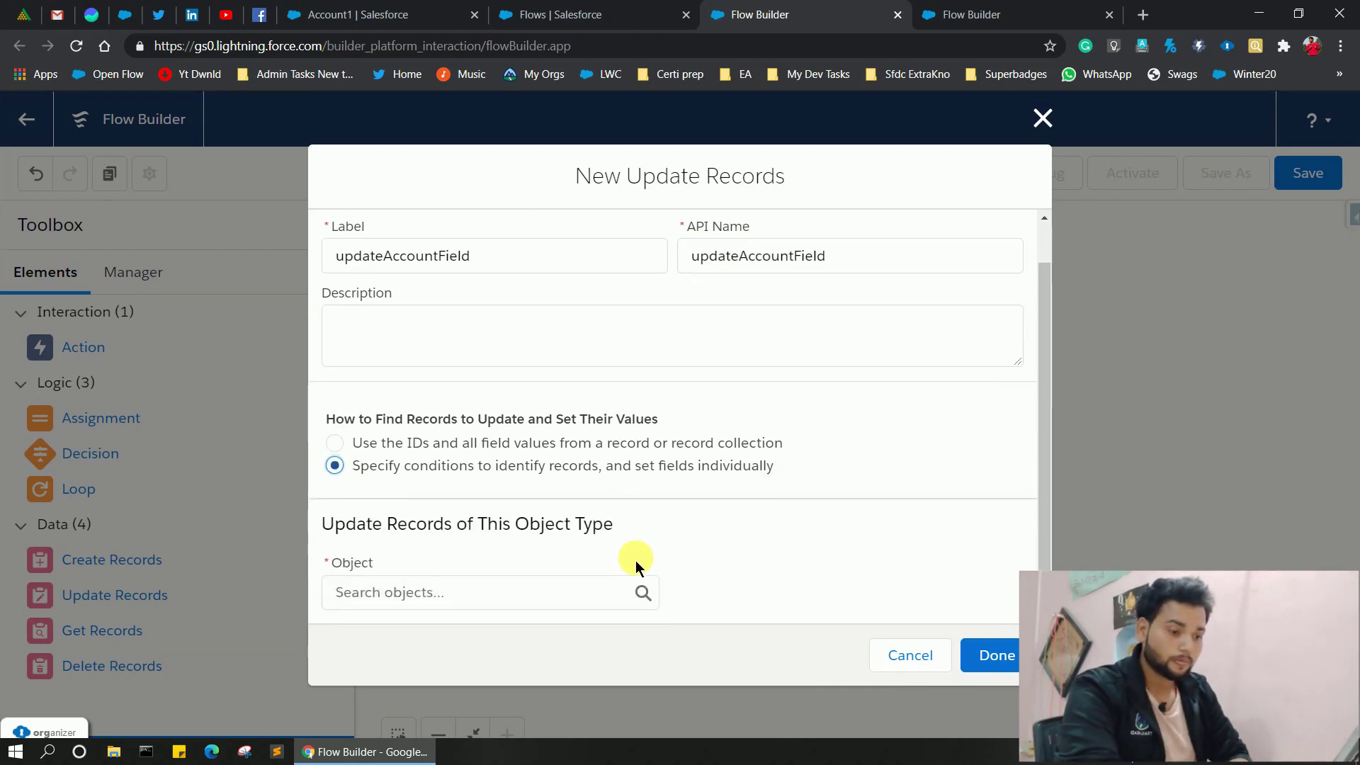
left_click(507, 591)
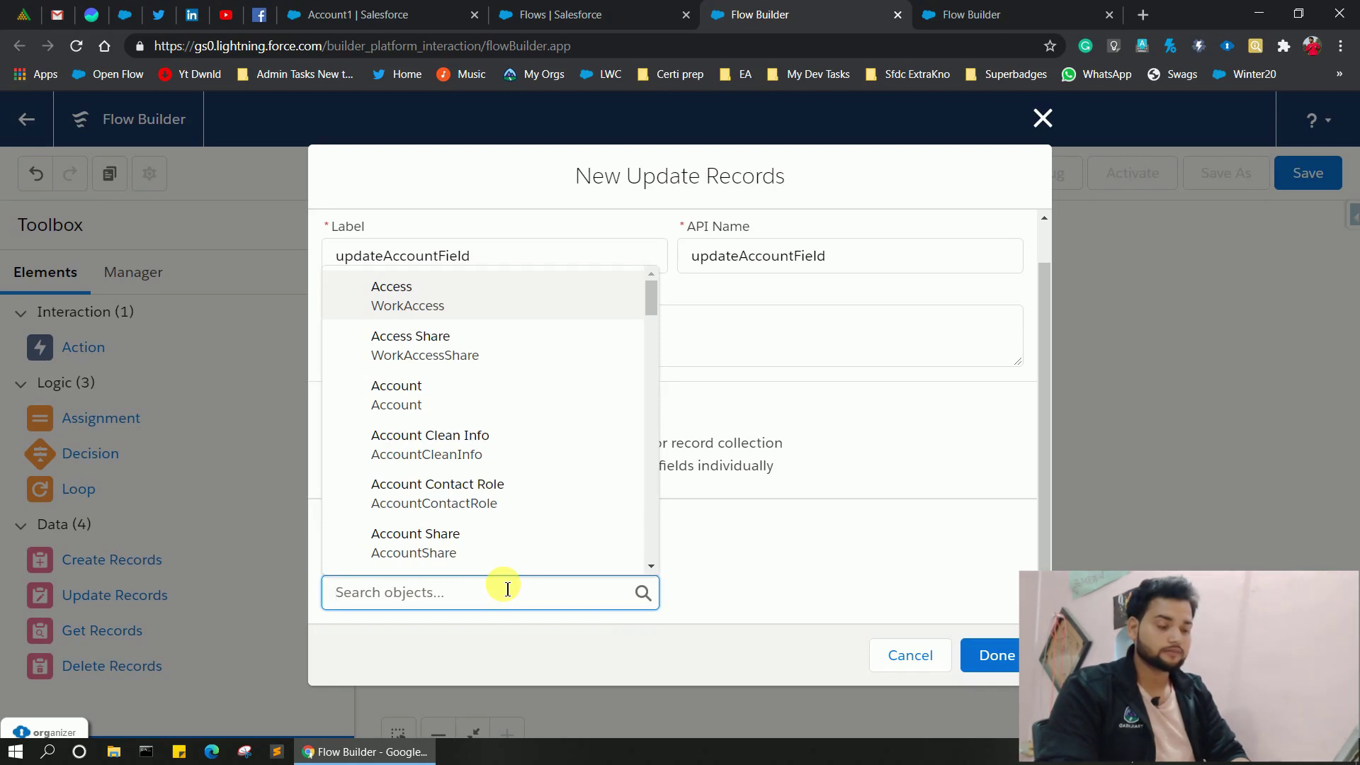
type("pp")
key("BackSpace")
key("BackSpace")
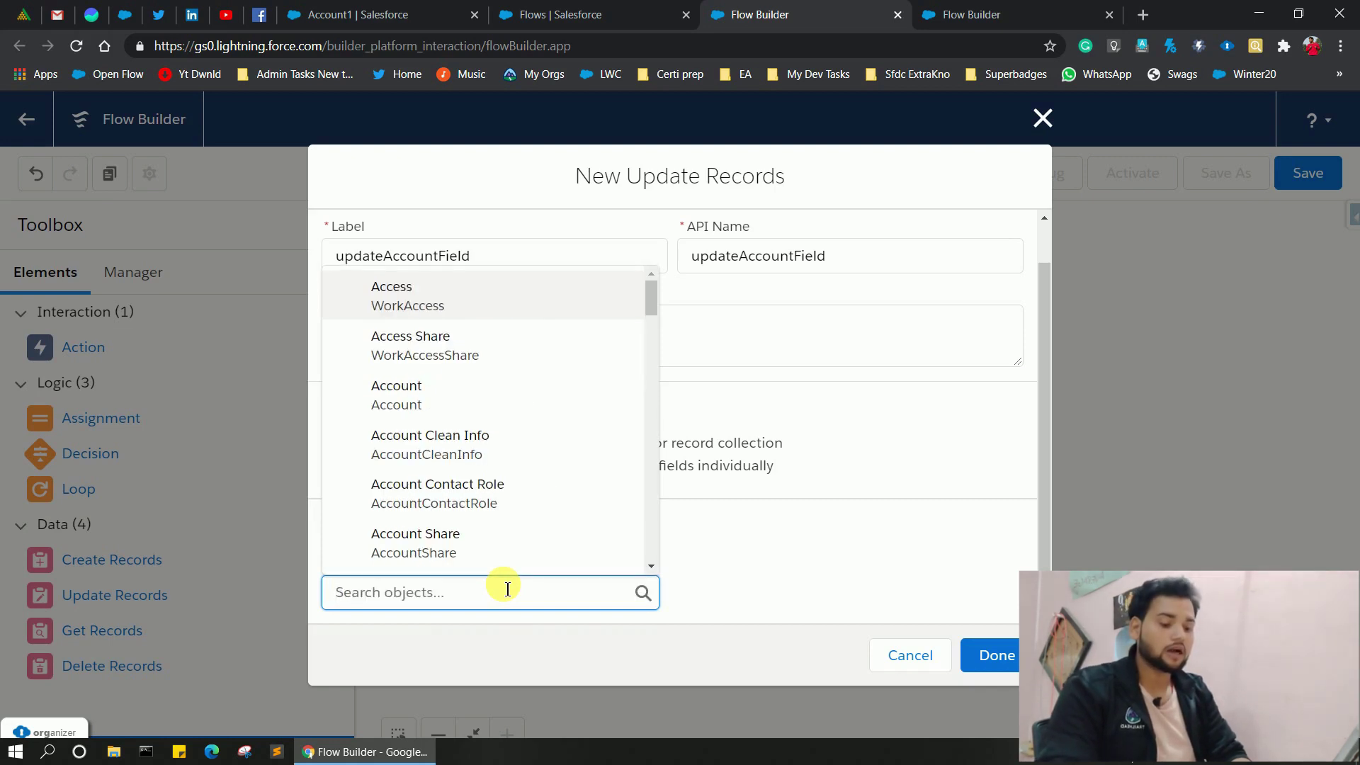
type("Account")
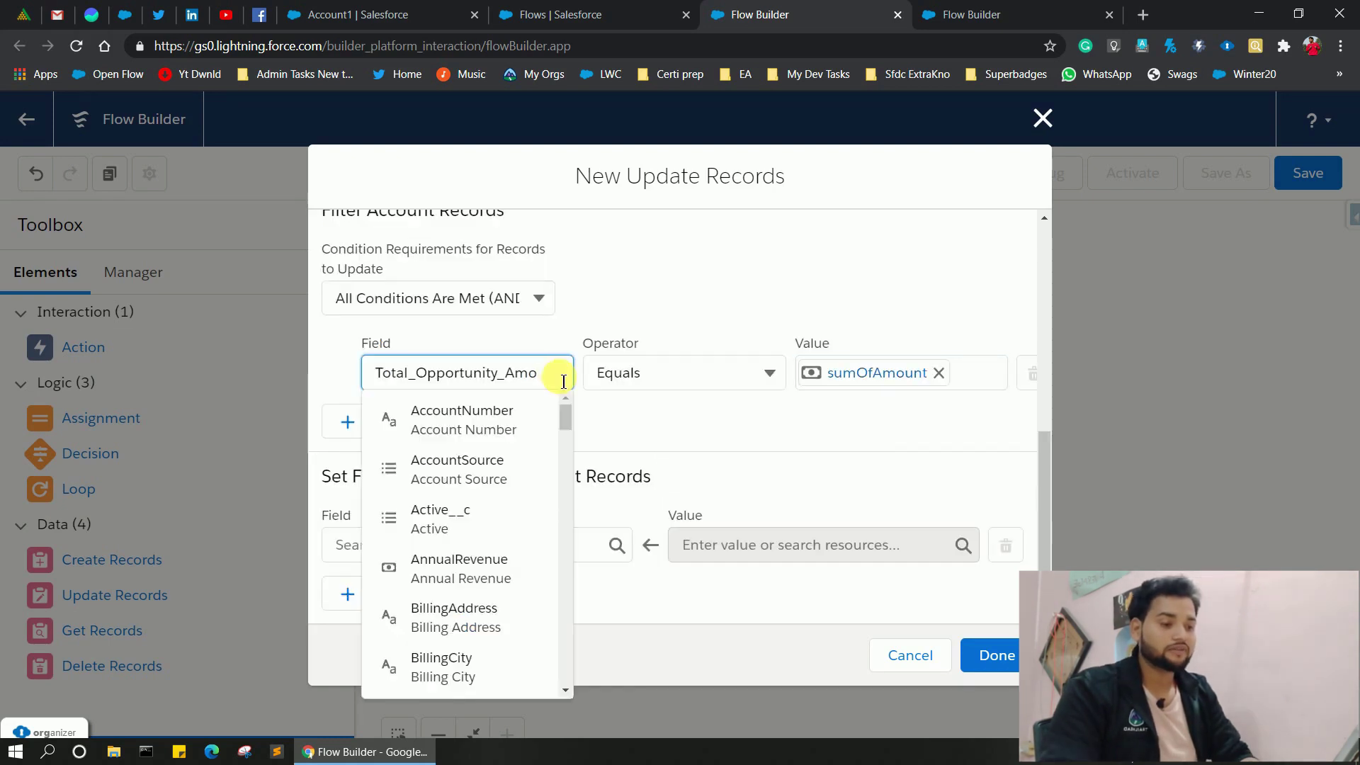
Clear the Total_Opportunity_Amount__c field and the sumOfAmount value from the Account filter condition.
left_click(558, 370)
key("BackSpace")
key("BackSpace")
key("BackSpace")
key("BackSpace")
key("BackSpace")
key("BackSpace")
key("BackSpace")
key("BackSpace")
key("BackSpace")
key("BackSpace")
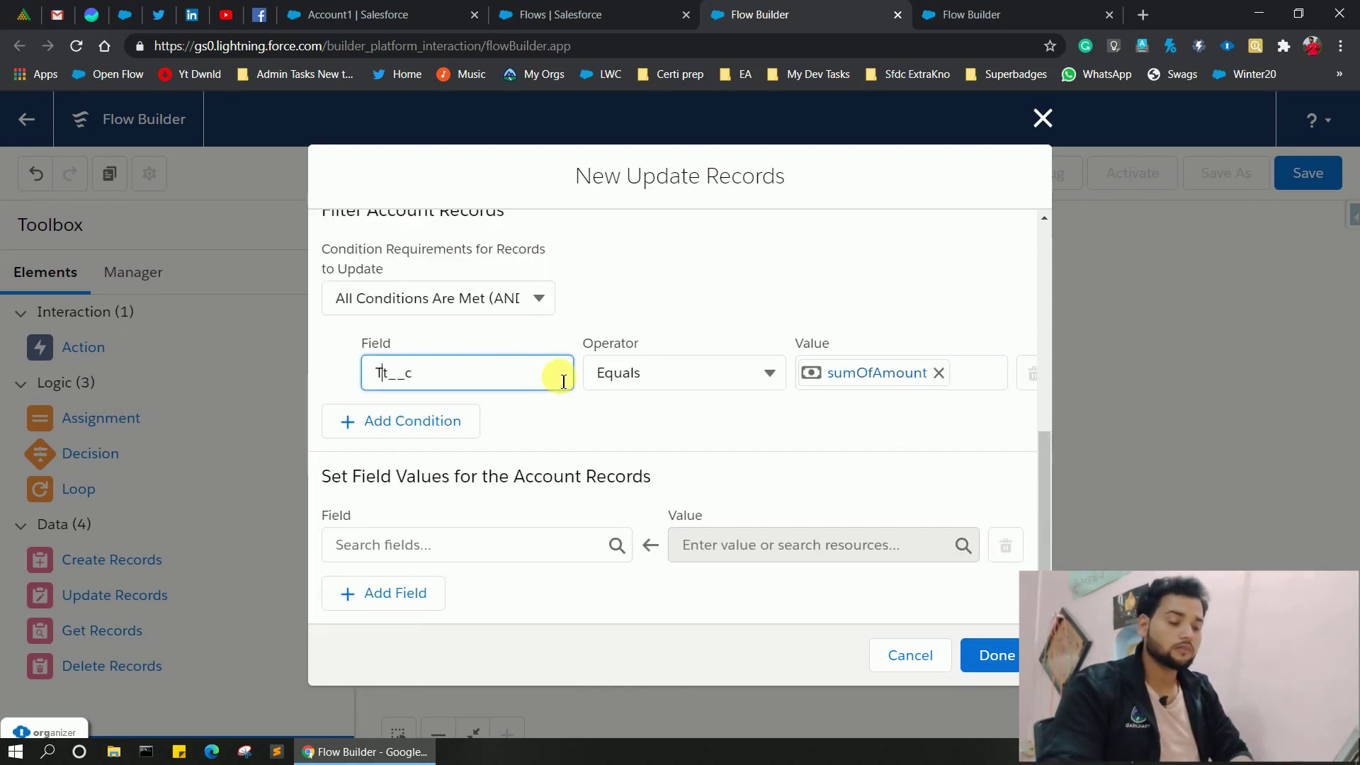
key("ctrl+a")
key("BackSpace")
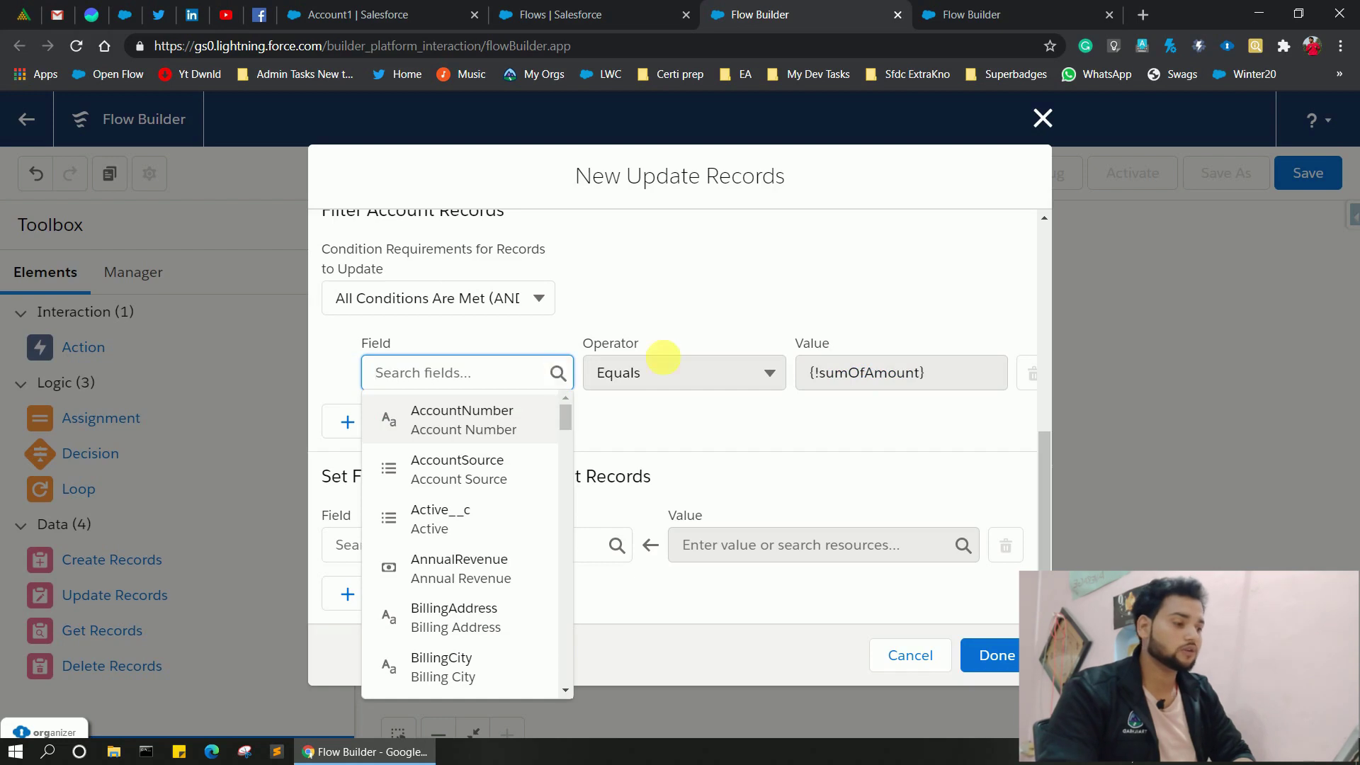
left_click(924, 377)
Filter the Account records where Id equals the triggering record's AccountId ($Record.AccountId).
left_click(474, 373)
type("id")
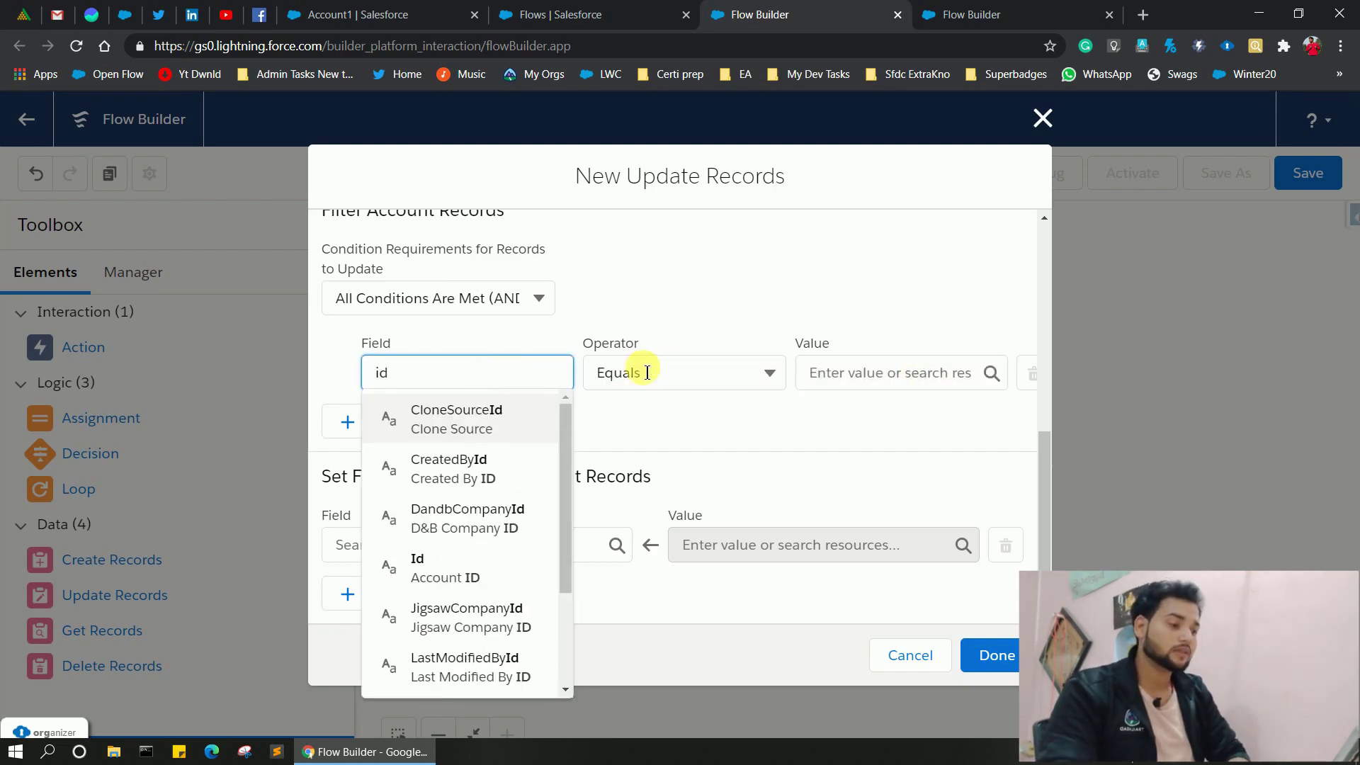
left_click(863, 382)
type("accoy")
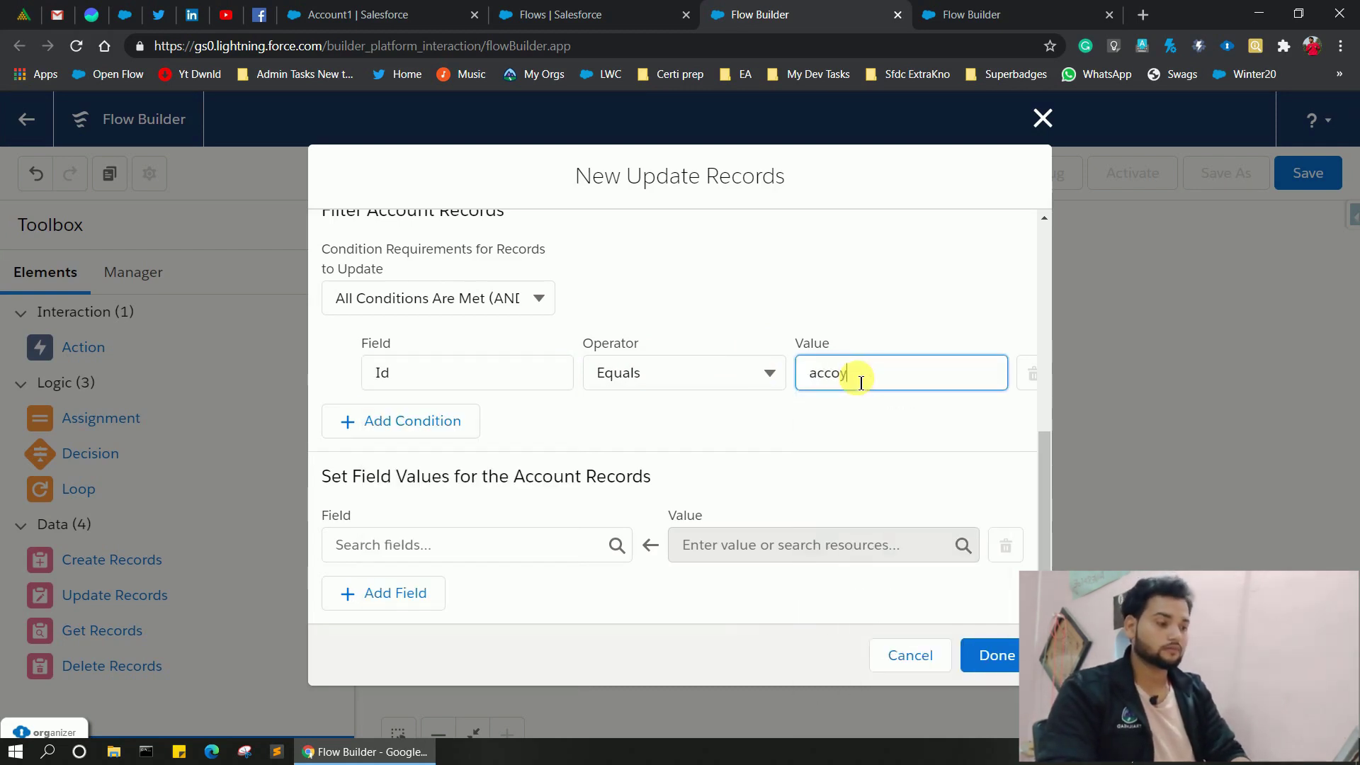
key("BackSpace")
key("BackSpace")
key("BackSpace")
type("recor")
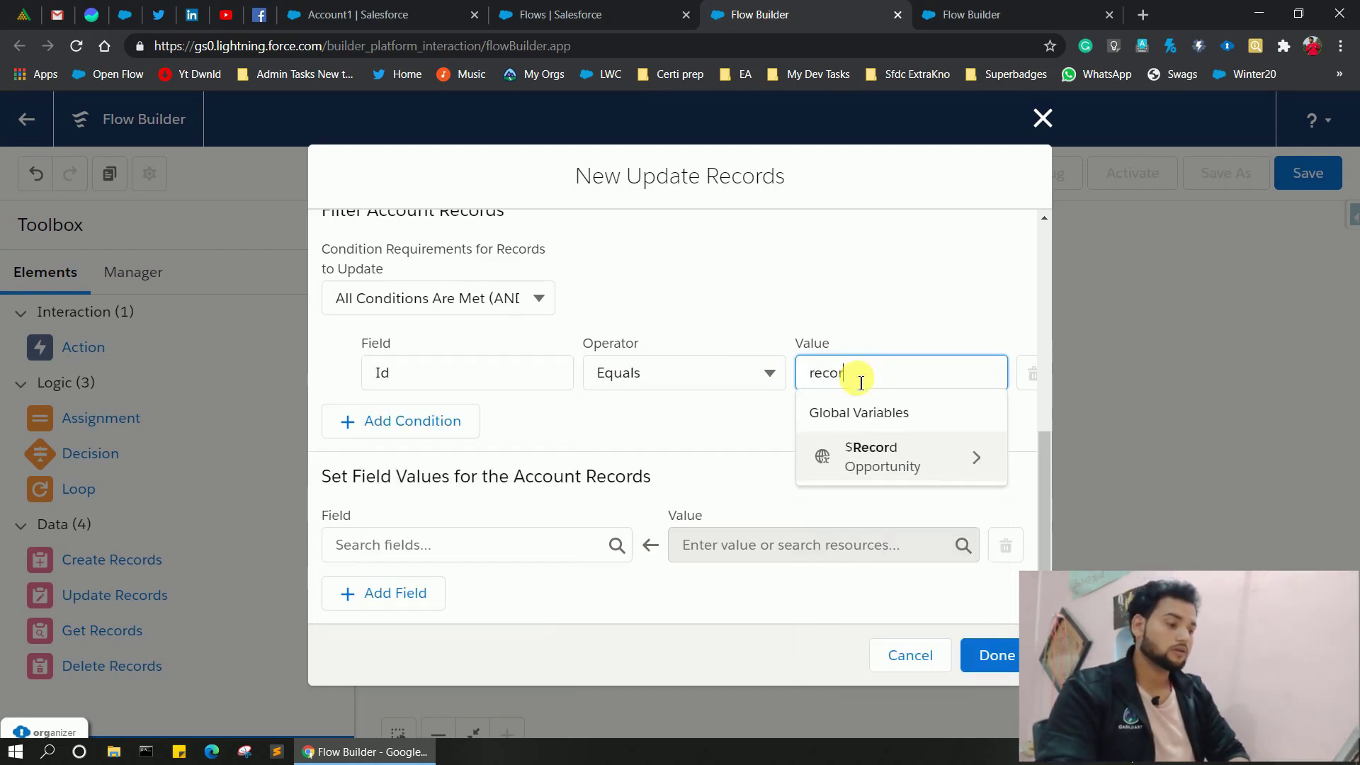
left_click(937, 458)
type("account")
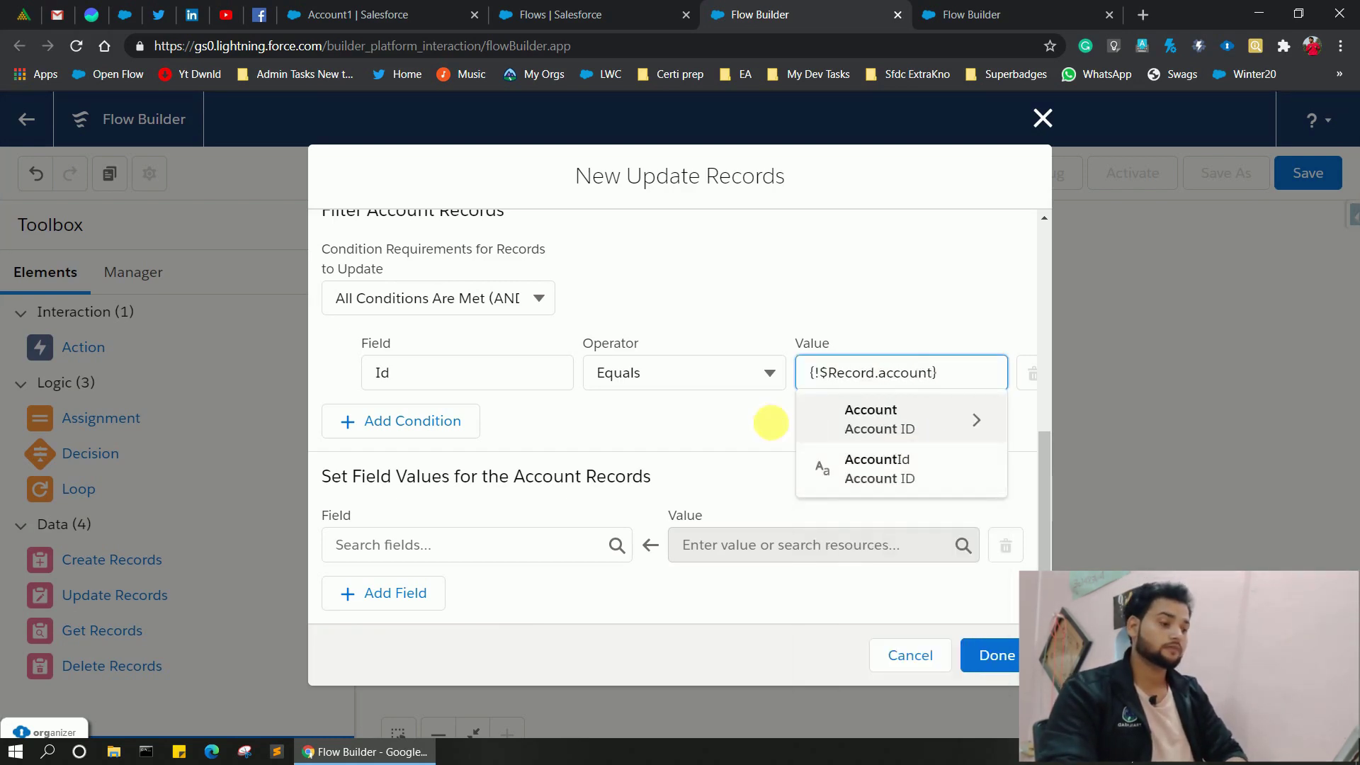
left_click(899, 469)
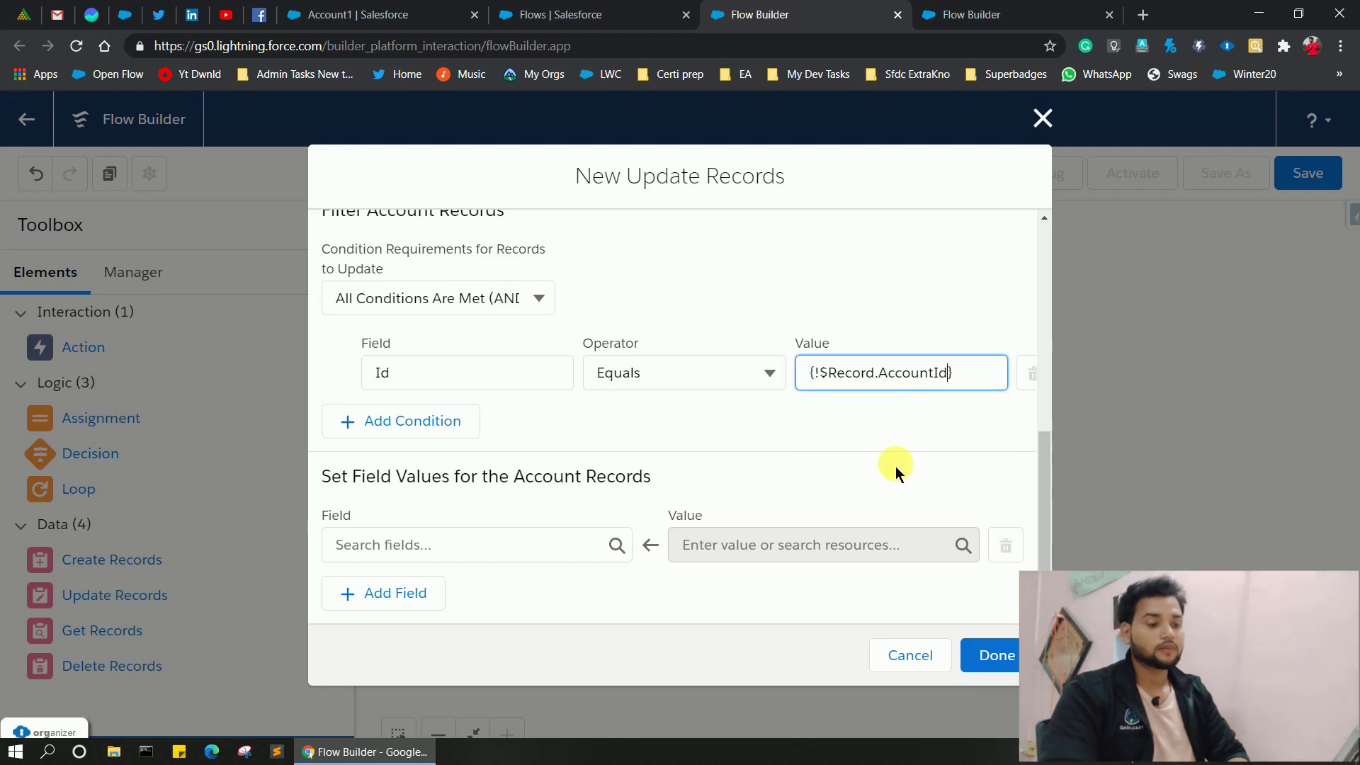
Set Total_Opportunity_Amount__c on the Account records to sumOfAmount and finish the updateAccountField element.
left_click(505, 559)
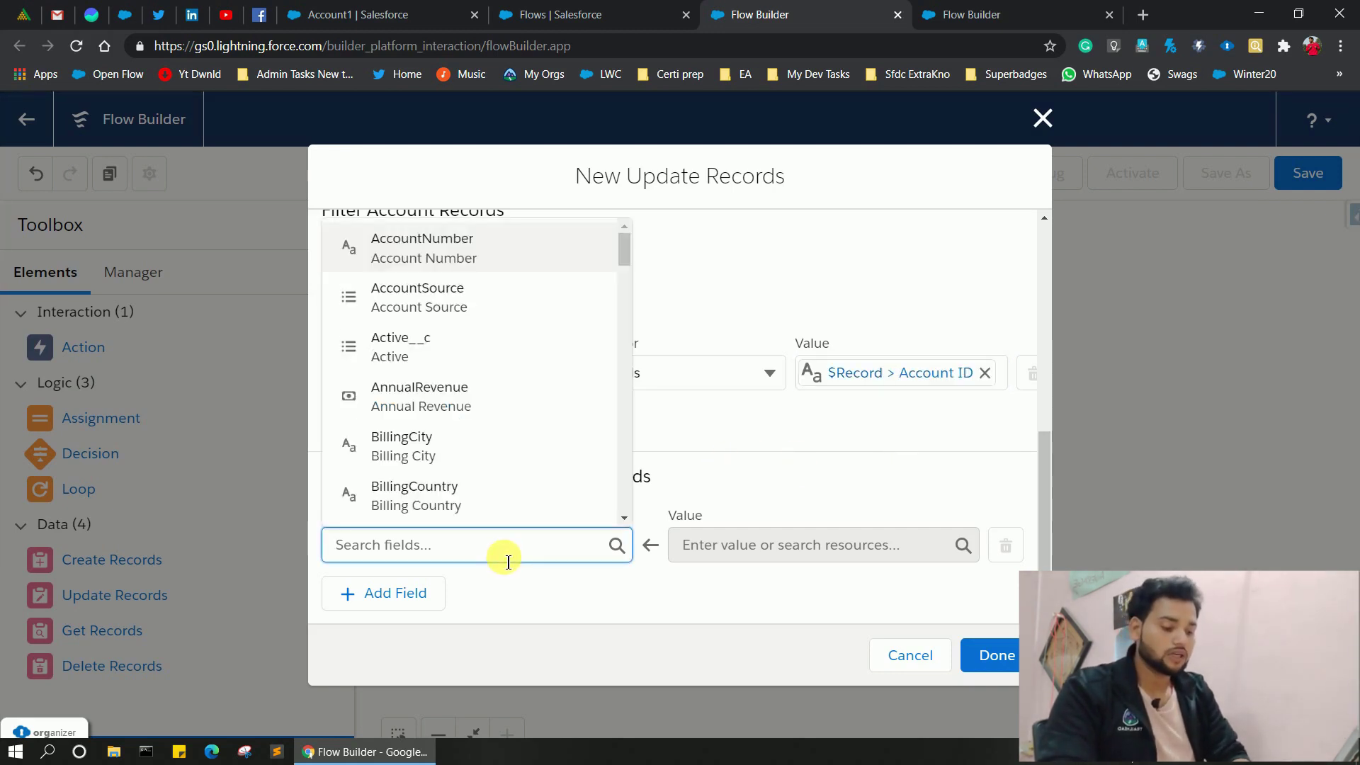
type("ot")
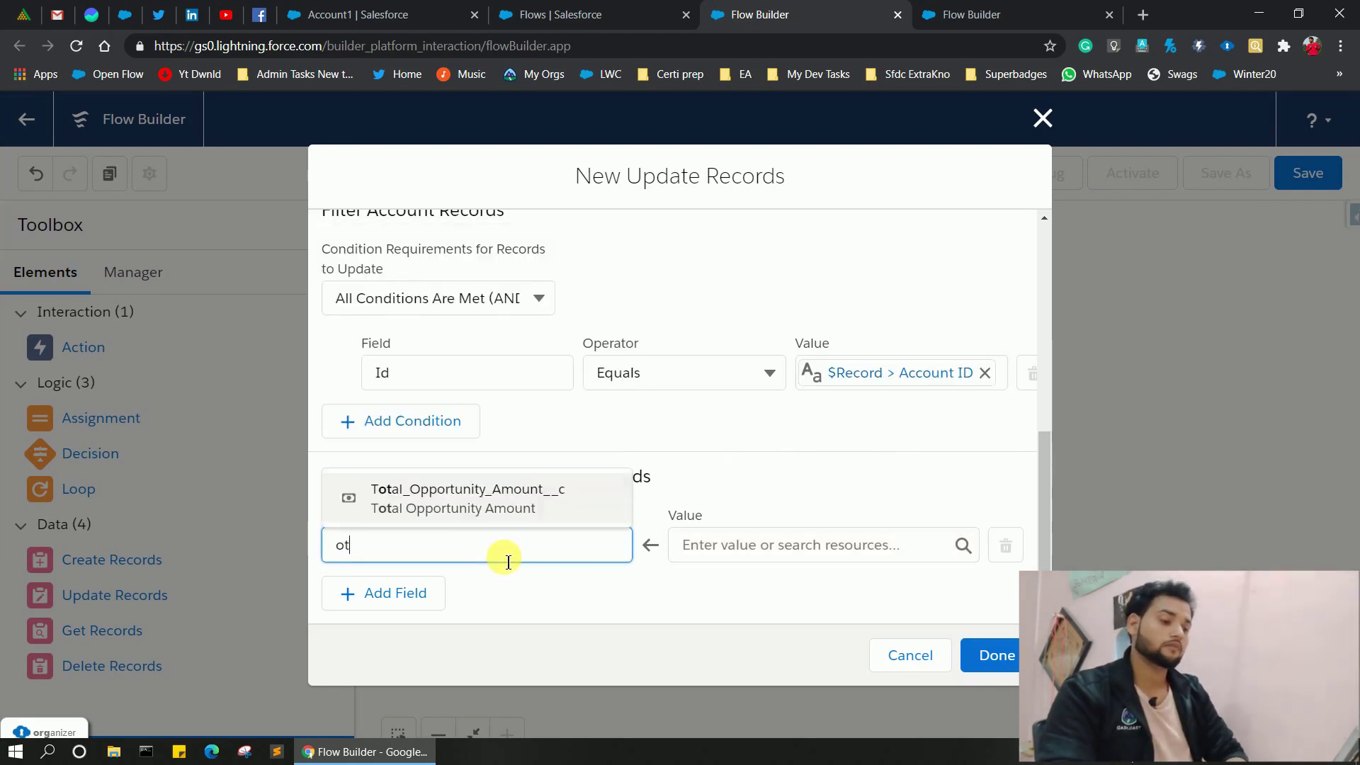
left_click(534, 488)
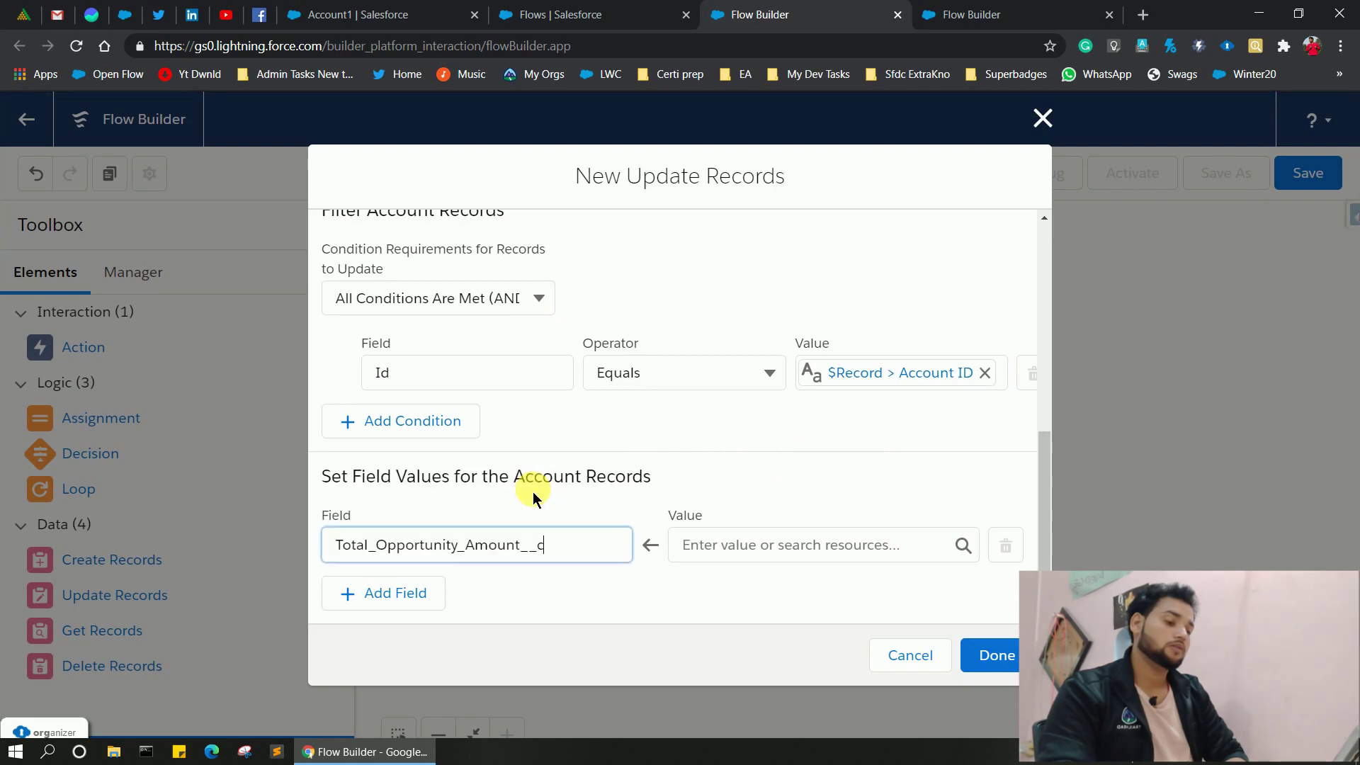
left_click(729, 550)
type("sum")
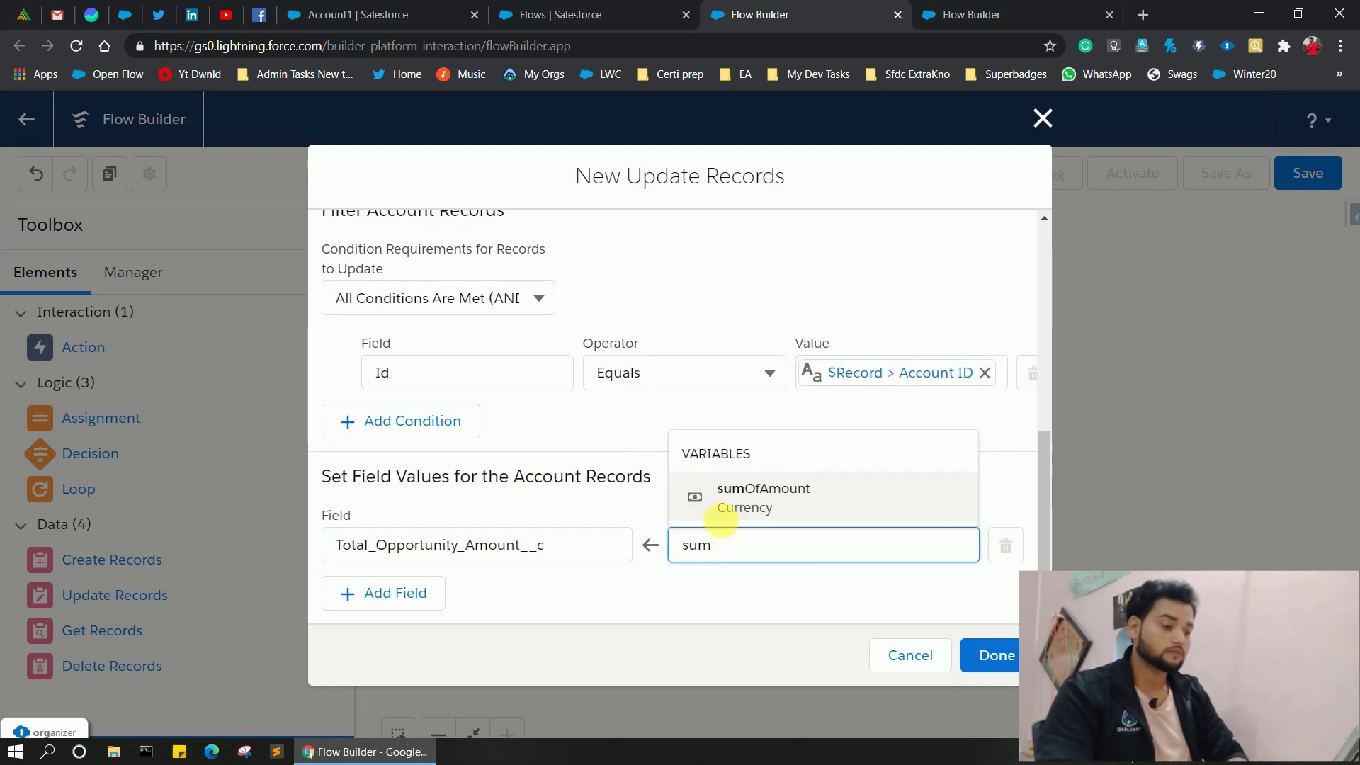
left_click(759, 500)
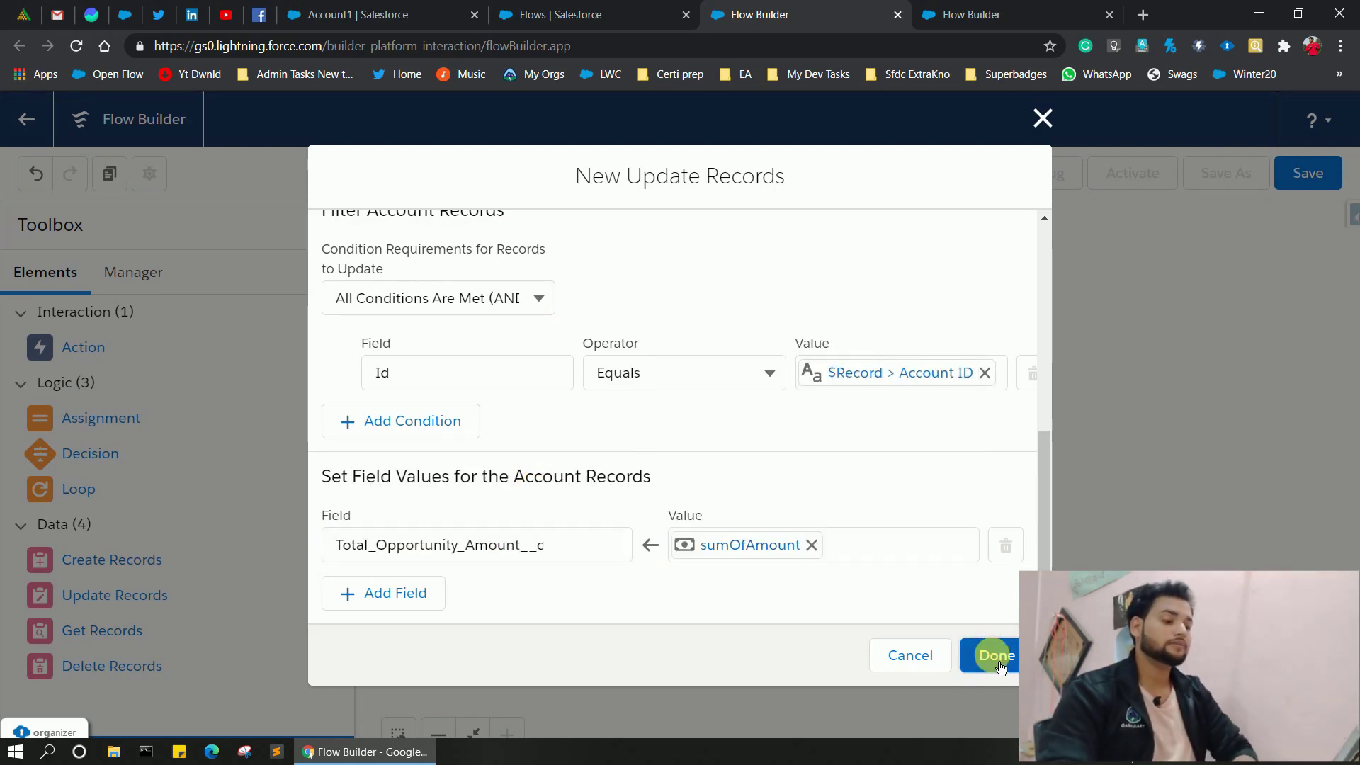
left_click(991, 653)
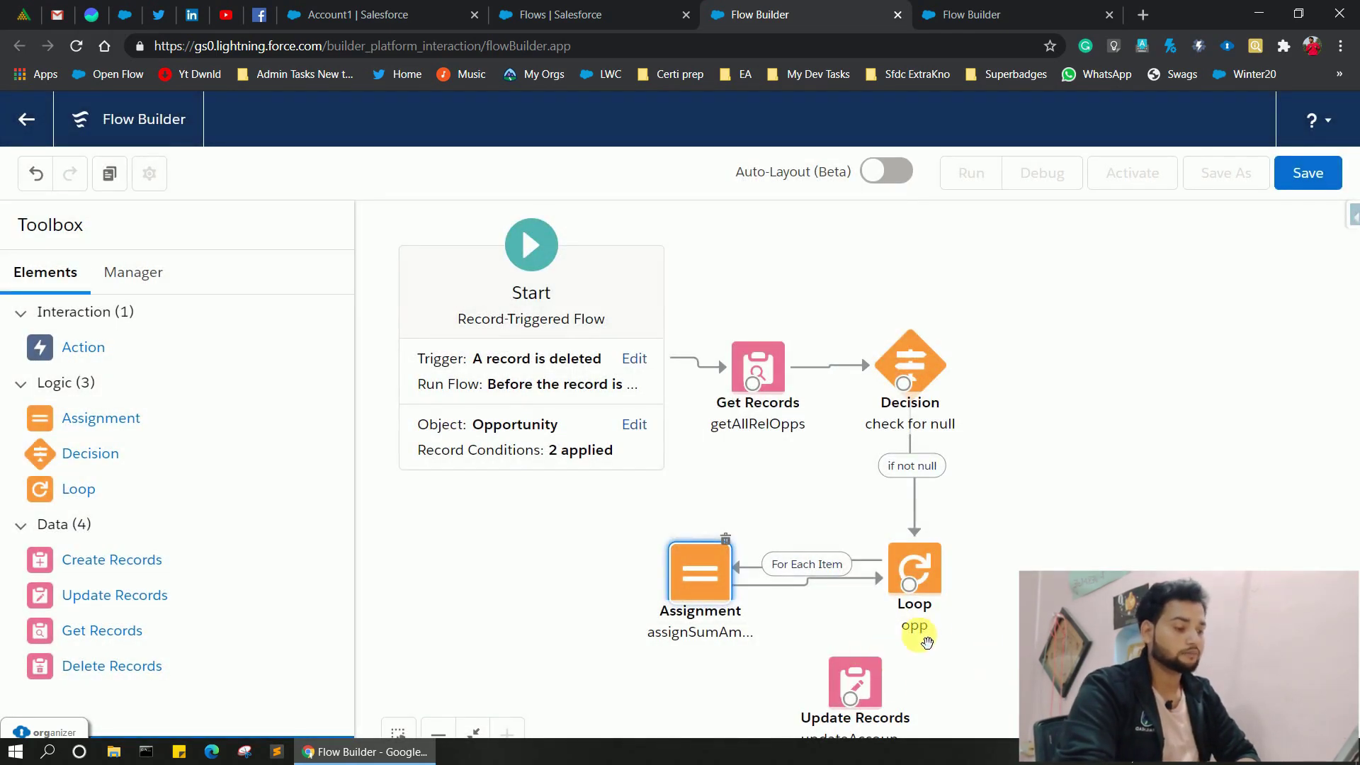
Rearrange the flow elements more compactly beside Start, with Update Records beneath the opp loop, and connect the loop to it.
left_click_drag(884, 705, 925, 701)
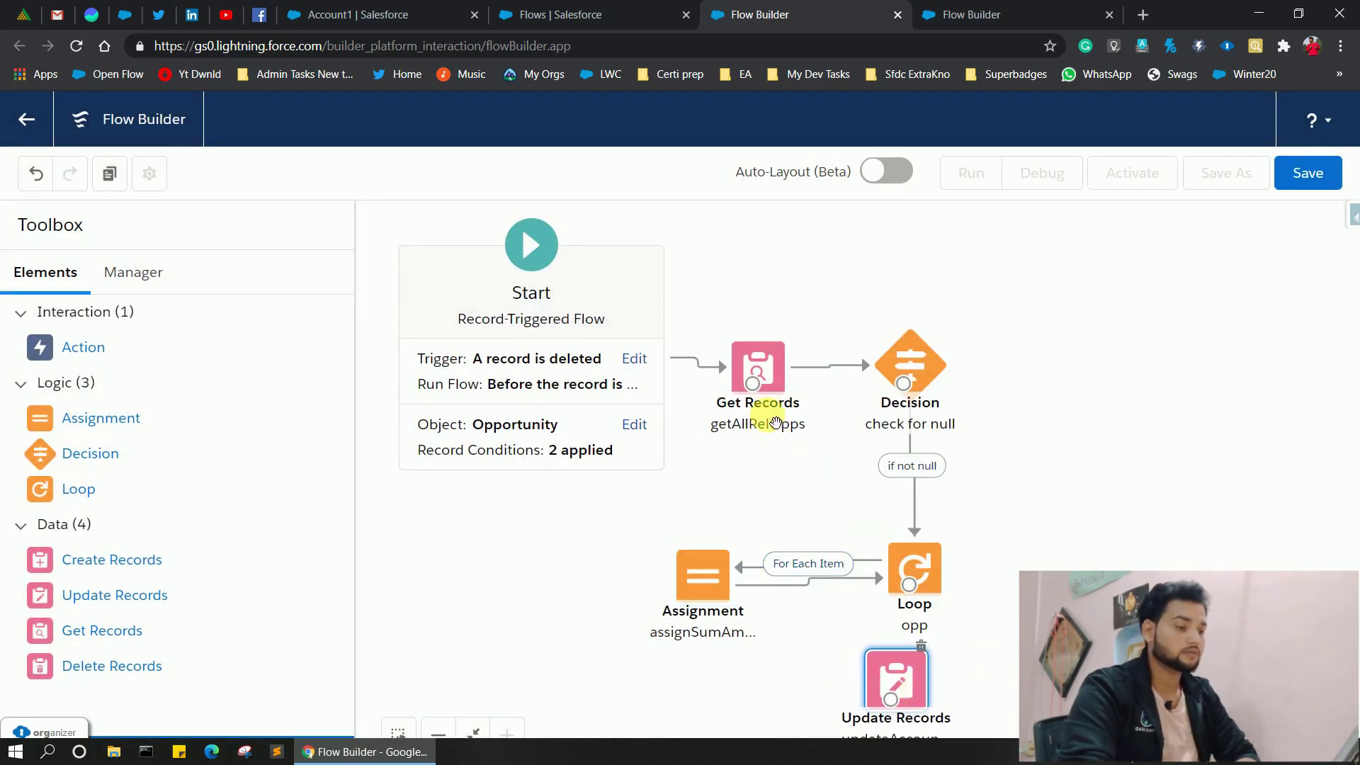
left_click_drag(757, 364, 720, 267)
left_click_drag(877, 344, 832, 247)
left_click_drag(925, 581, 874, 460)
left_click_drag(702, 575, 653, 533)
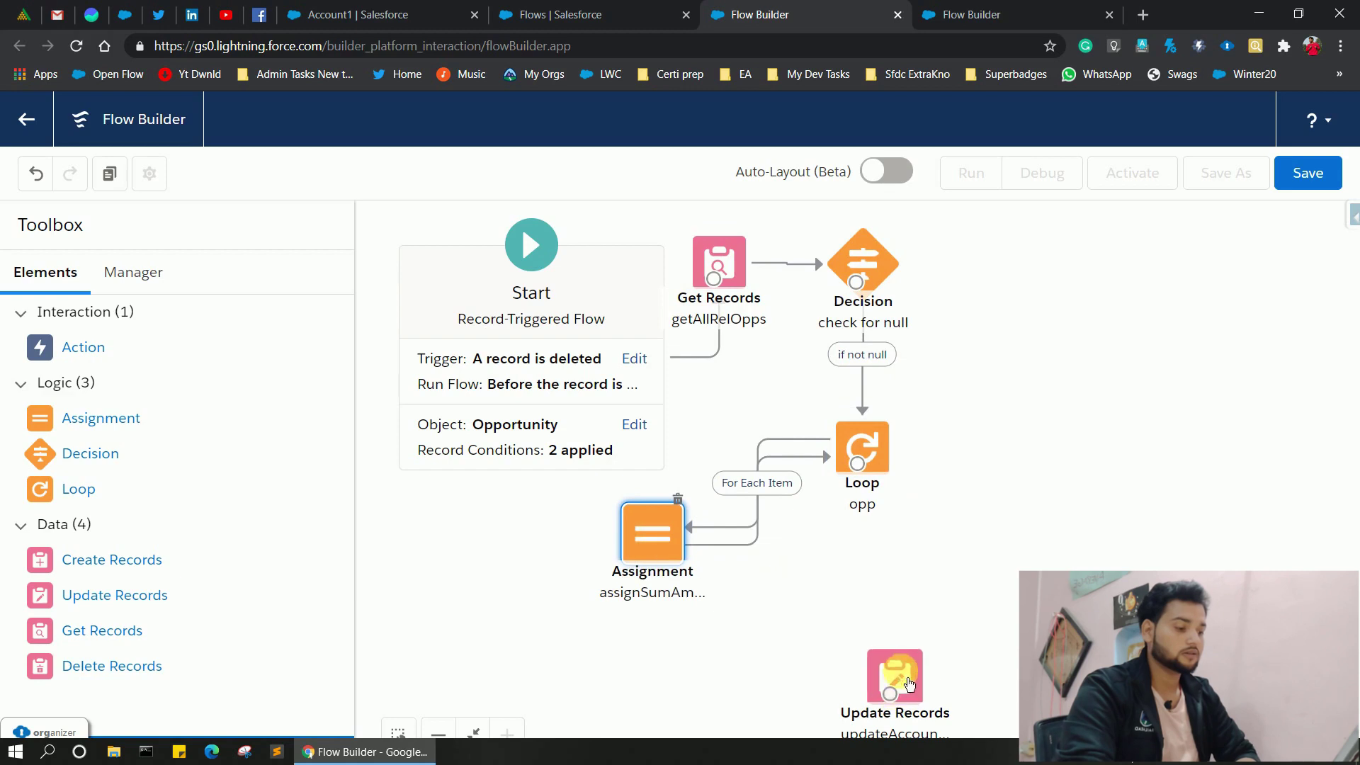
left_click_drag(894, 671, 866, 612)
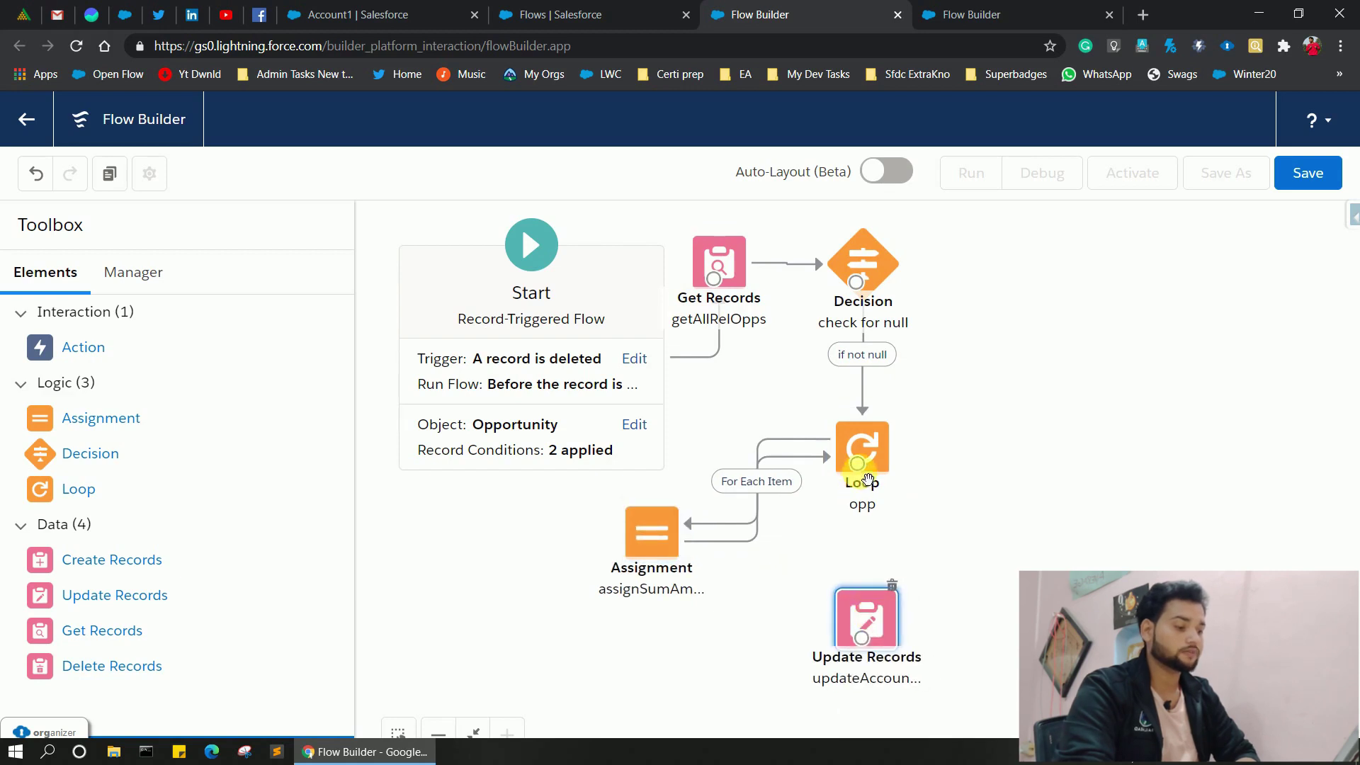
left_click_drag(857, 464, 896, 641)
Add a second Update Records element to the right of the decision, labelled "update the Account field to 0".
left_click_drag(109, 608, 1053, 259)
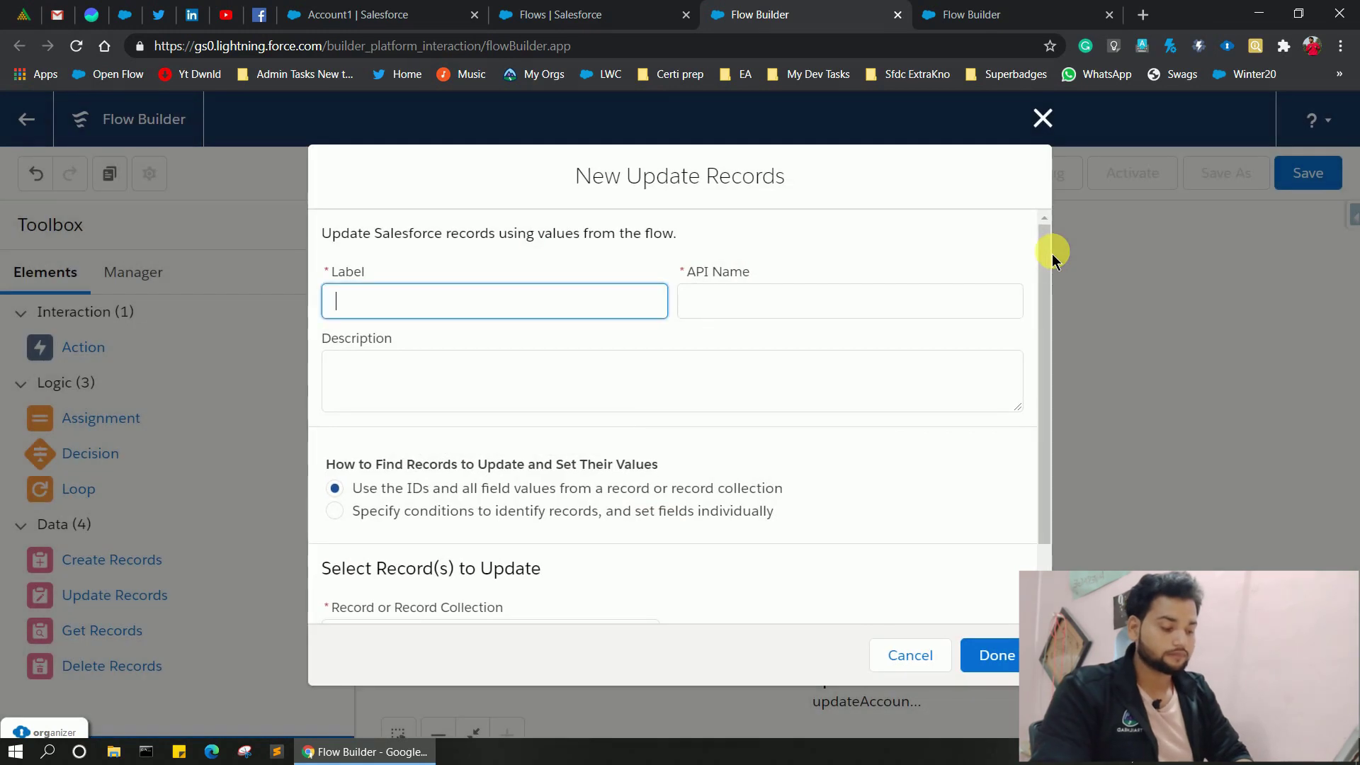
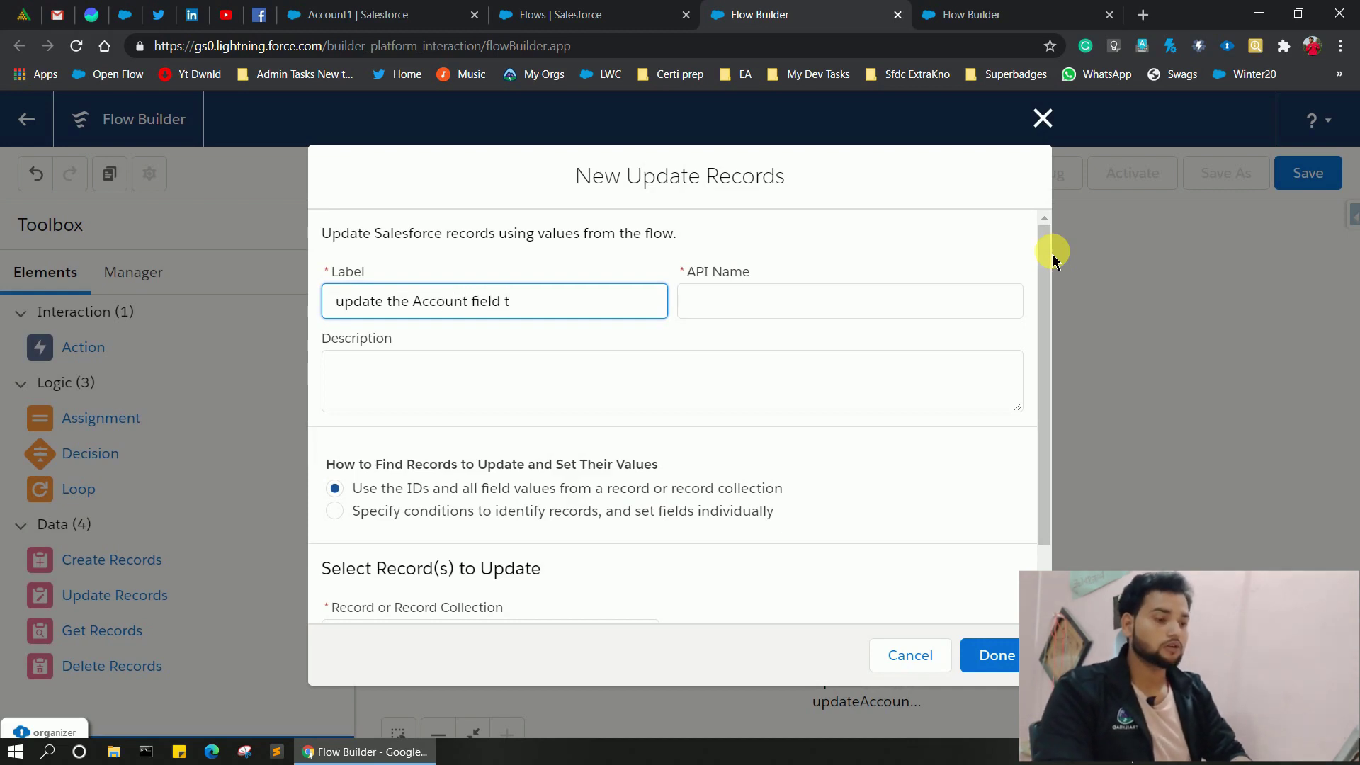
left_click(815, 301)
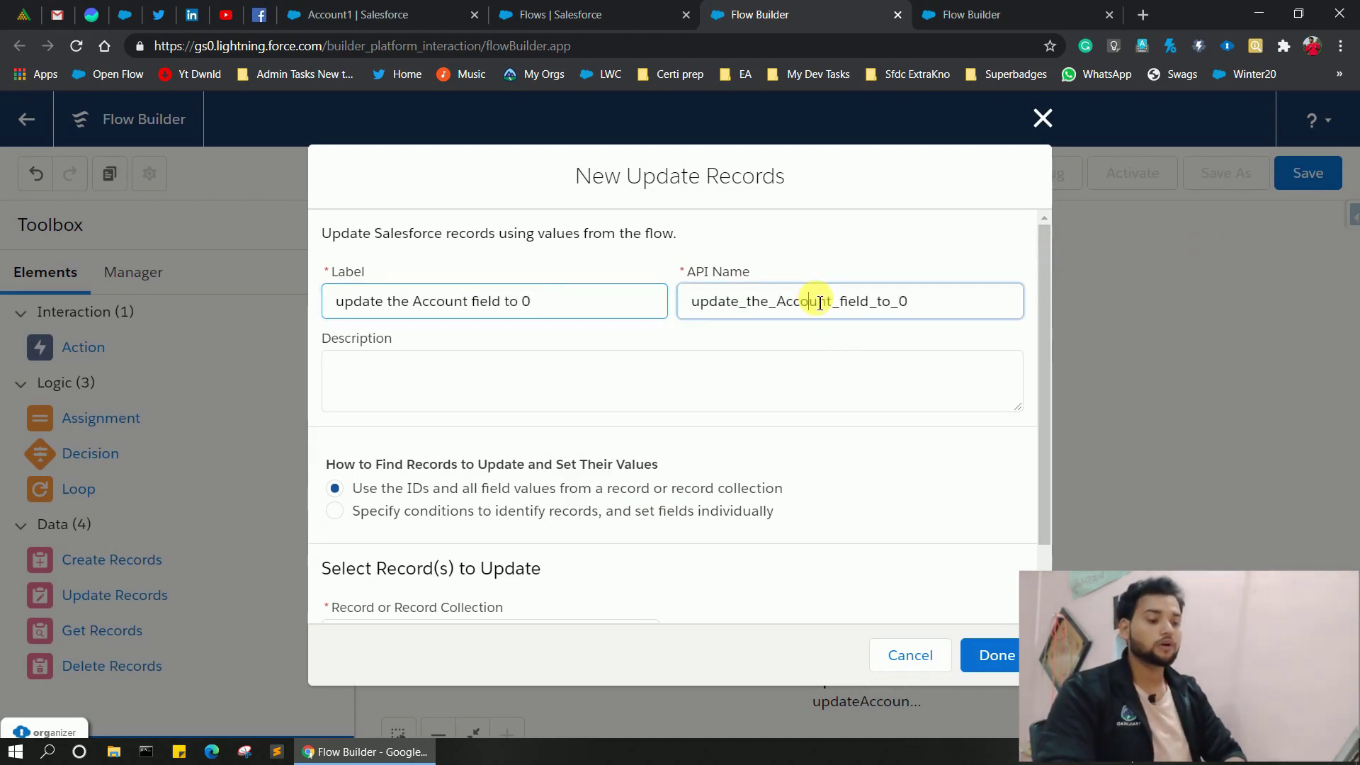
scroll(385, 457, "down", 1)
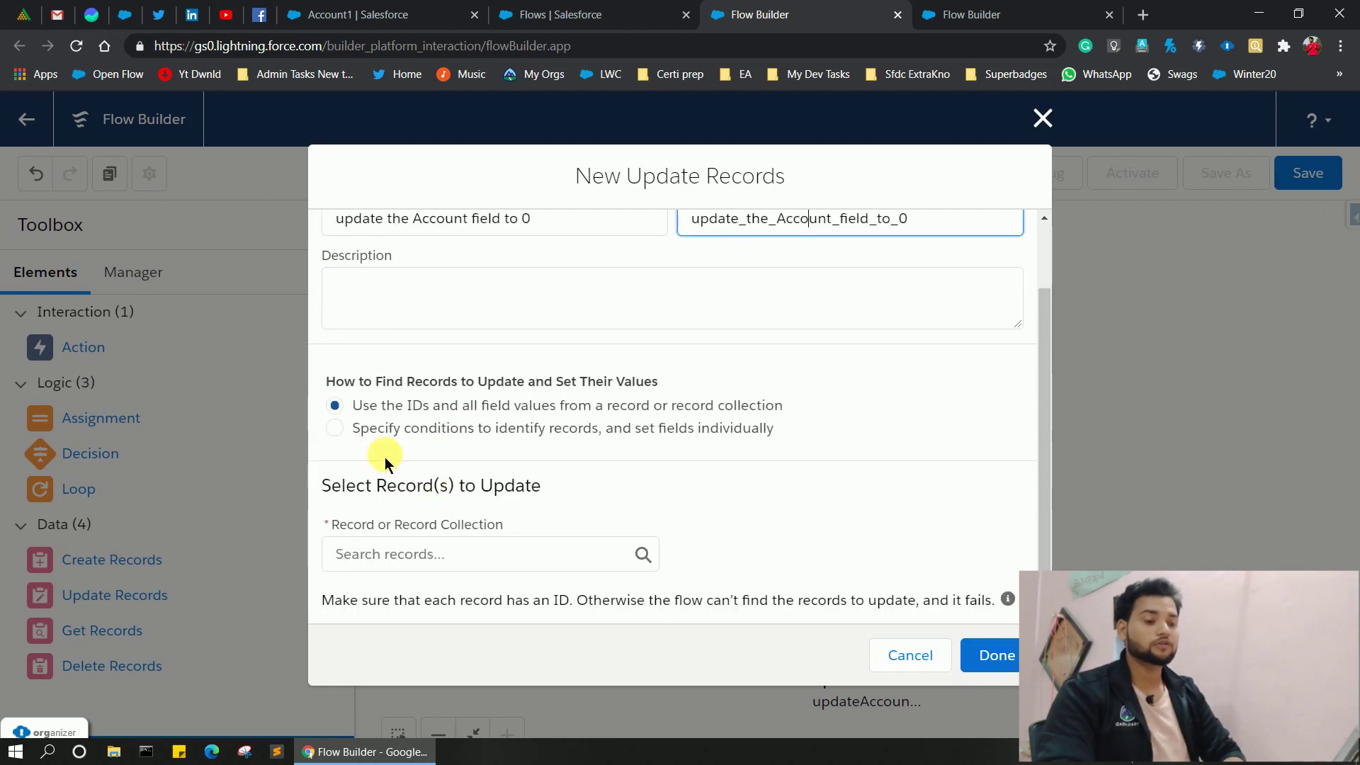
Set the second update to specify conditions and set fields individually on the Account object.
left_click(336, 427)
left_click(364, 595)
type("Account")
left_click(394, 295)
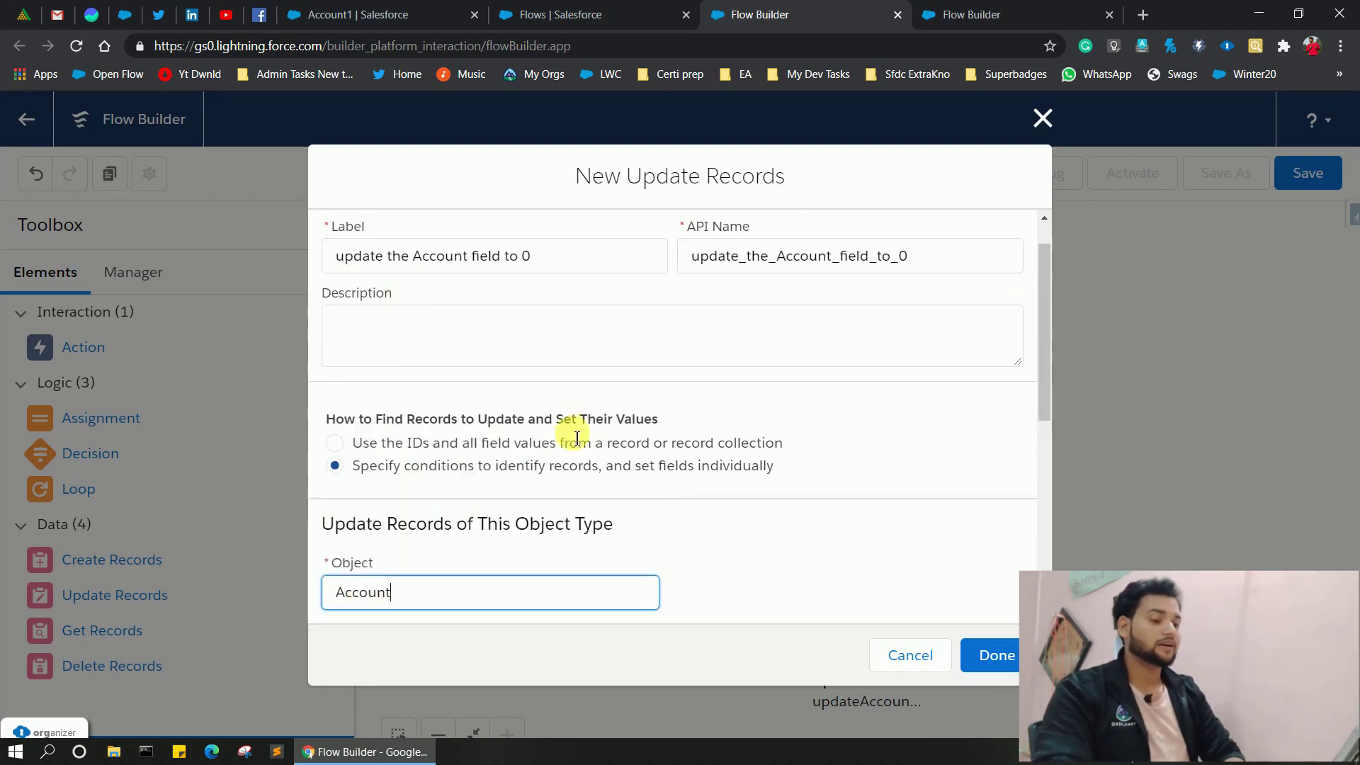
Filter the Account records to update with a condition on the Id field using the Equals operator.
scroll(567, 429, "down", 4)
left_click(442, 514)
type("id")
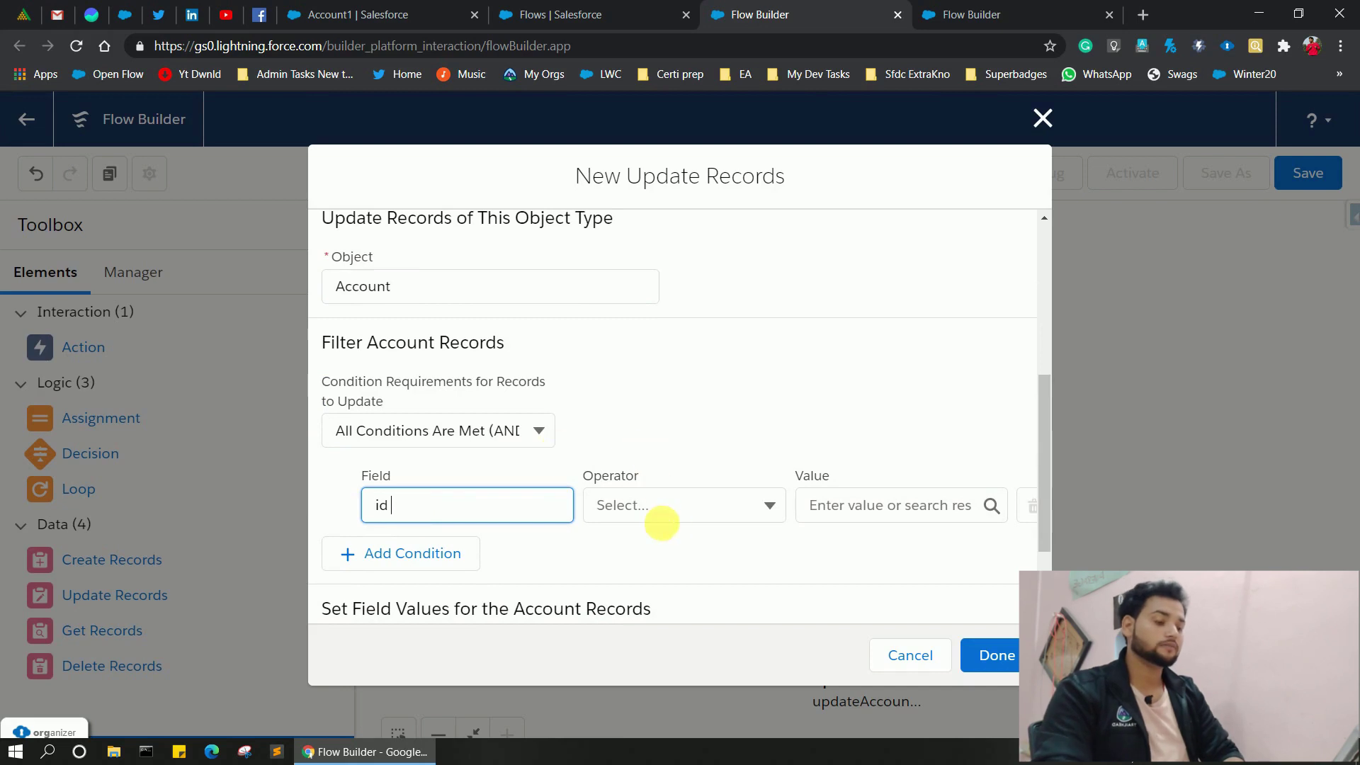
left_click(682, 527)
left_click(449, 511)
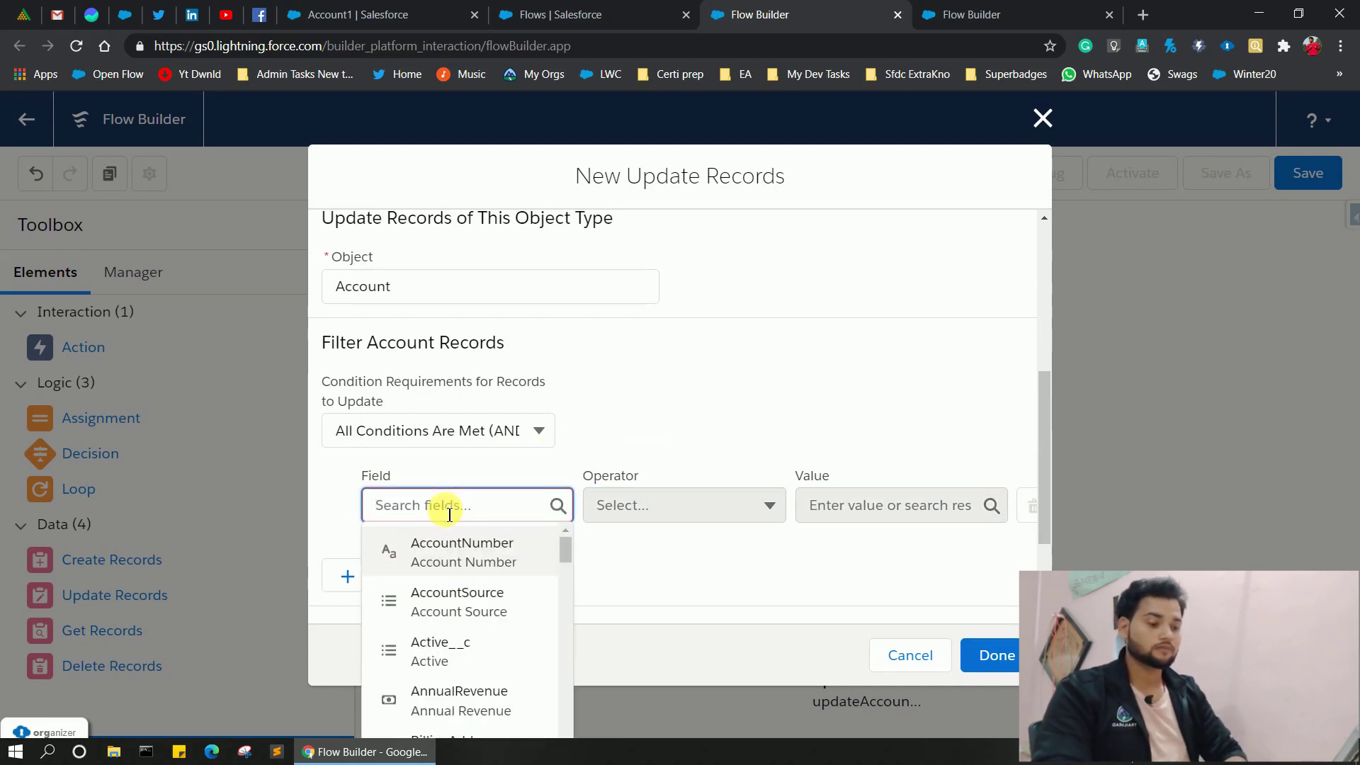
type("id")
left_click(451, 695)
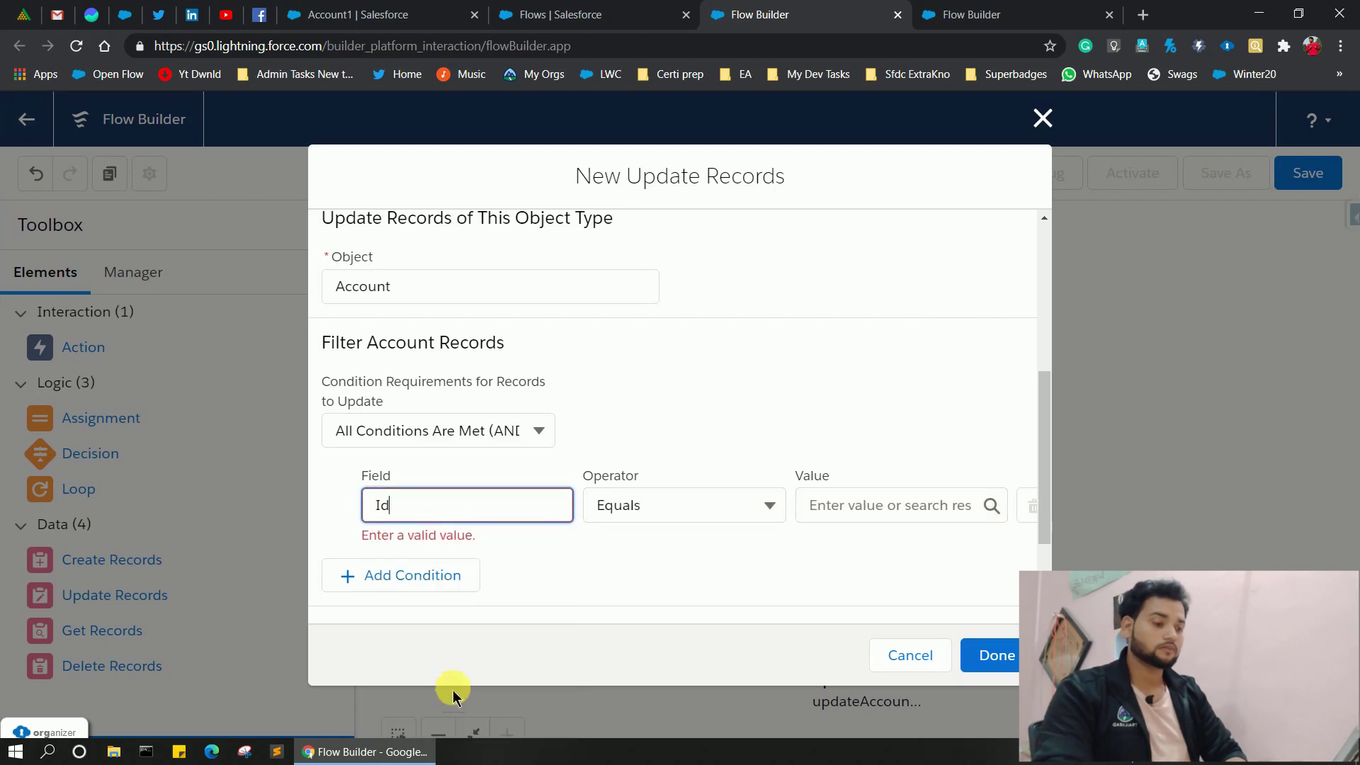
Set the Id condition's value to the triggering opportunity's account, {!$Record.AccountId}.
left_click(876, 511)
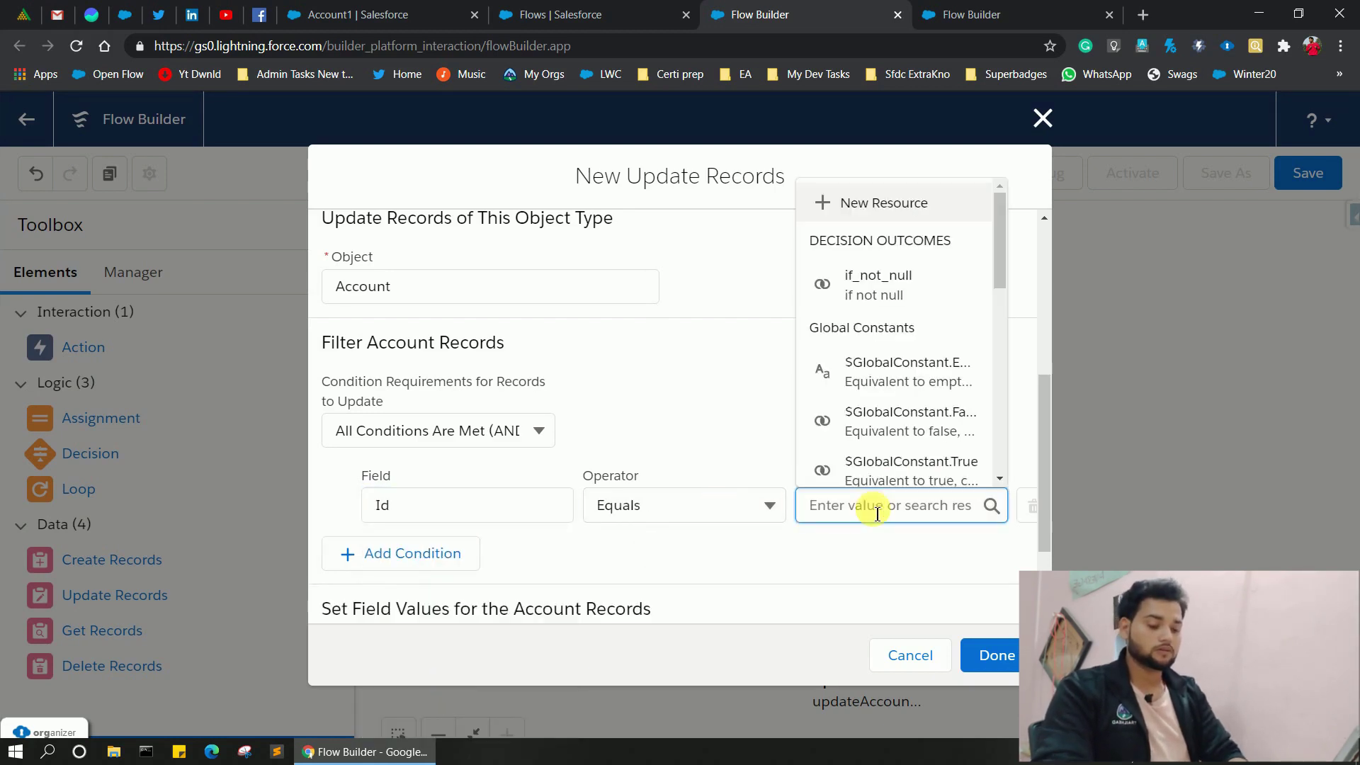
type("record")
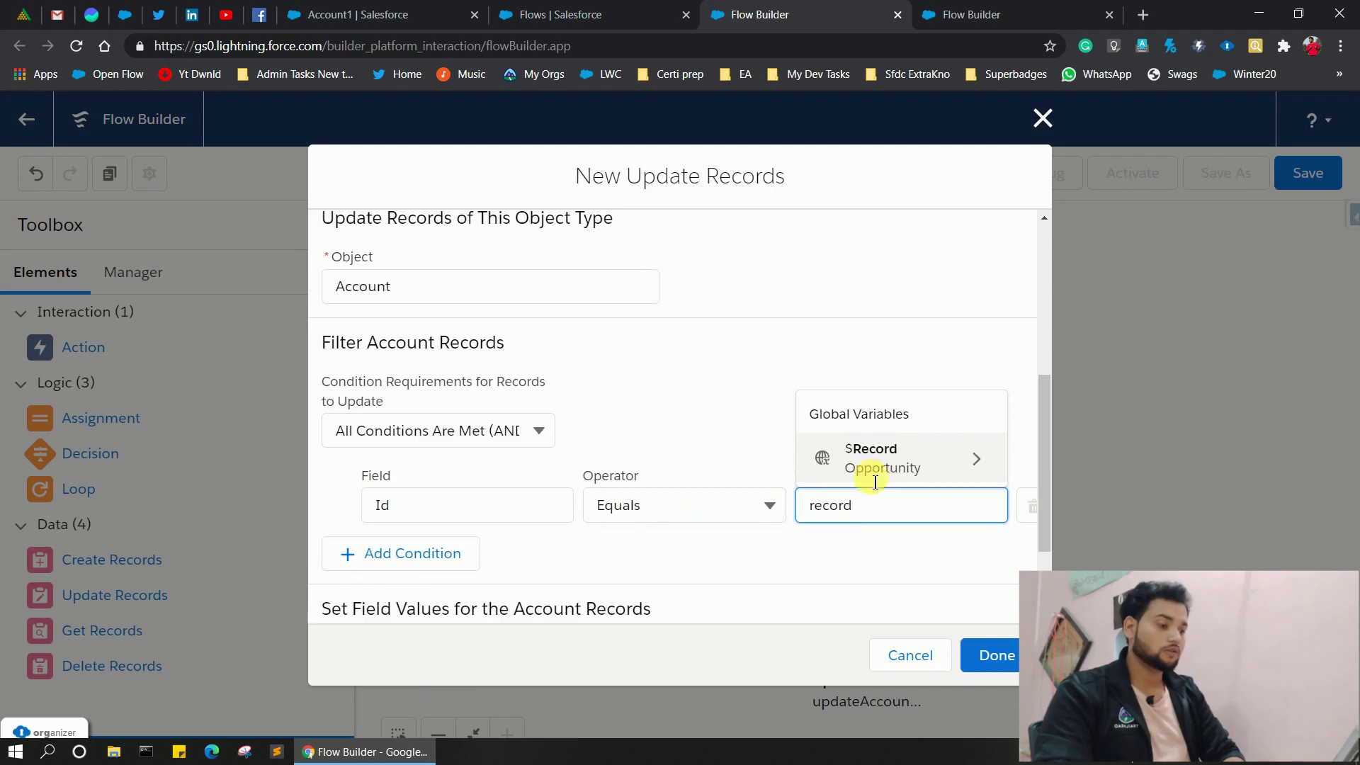
left_click(867, 460)
type("A")
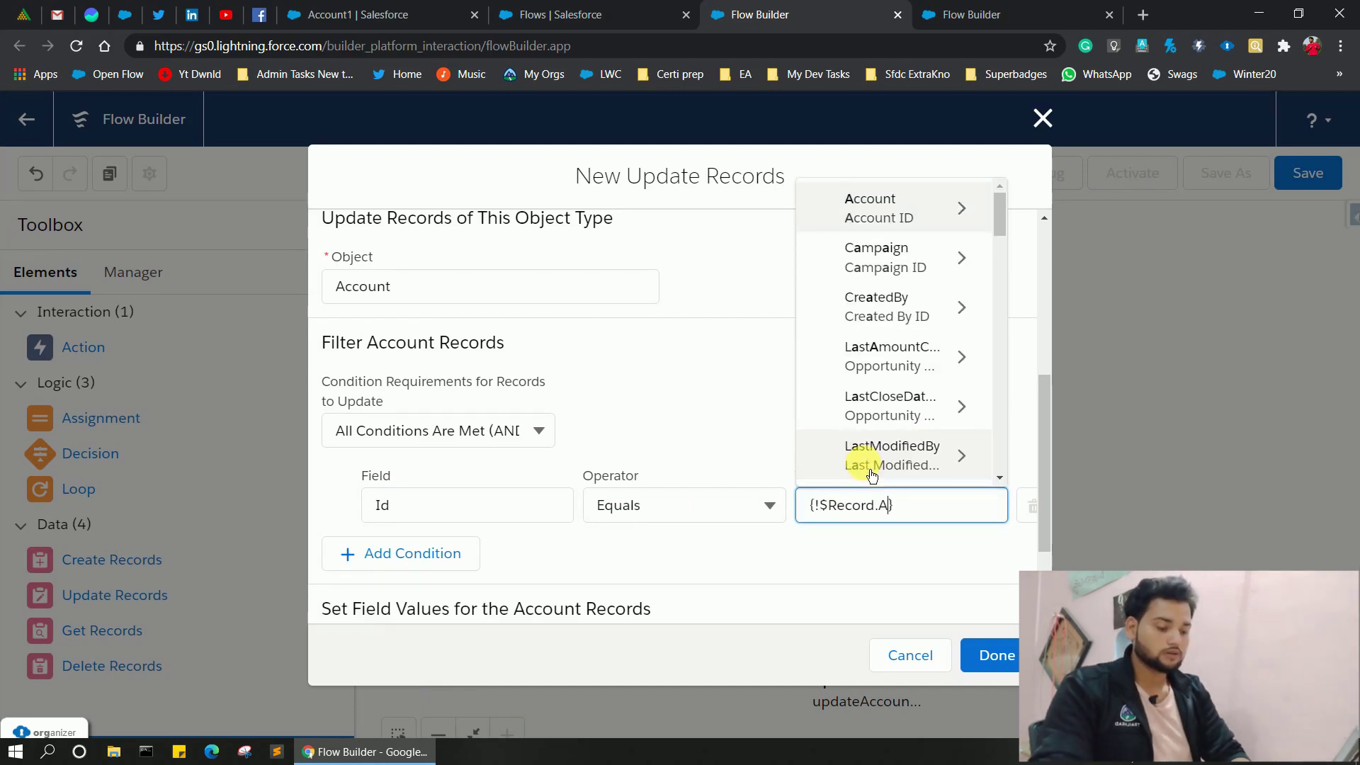
type("ccount")
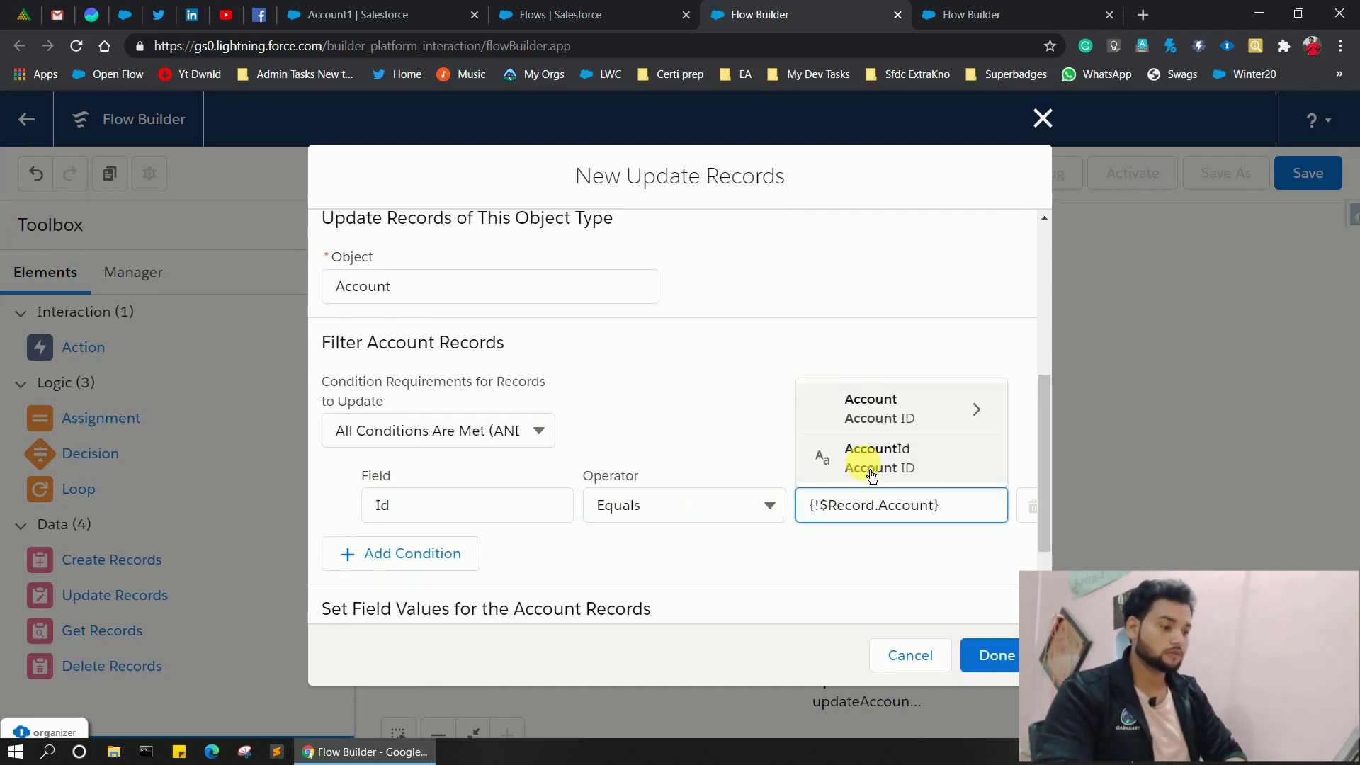
left_click(905, 458)
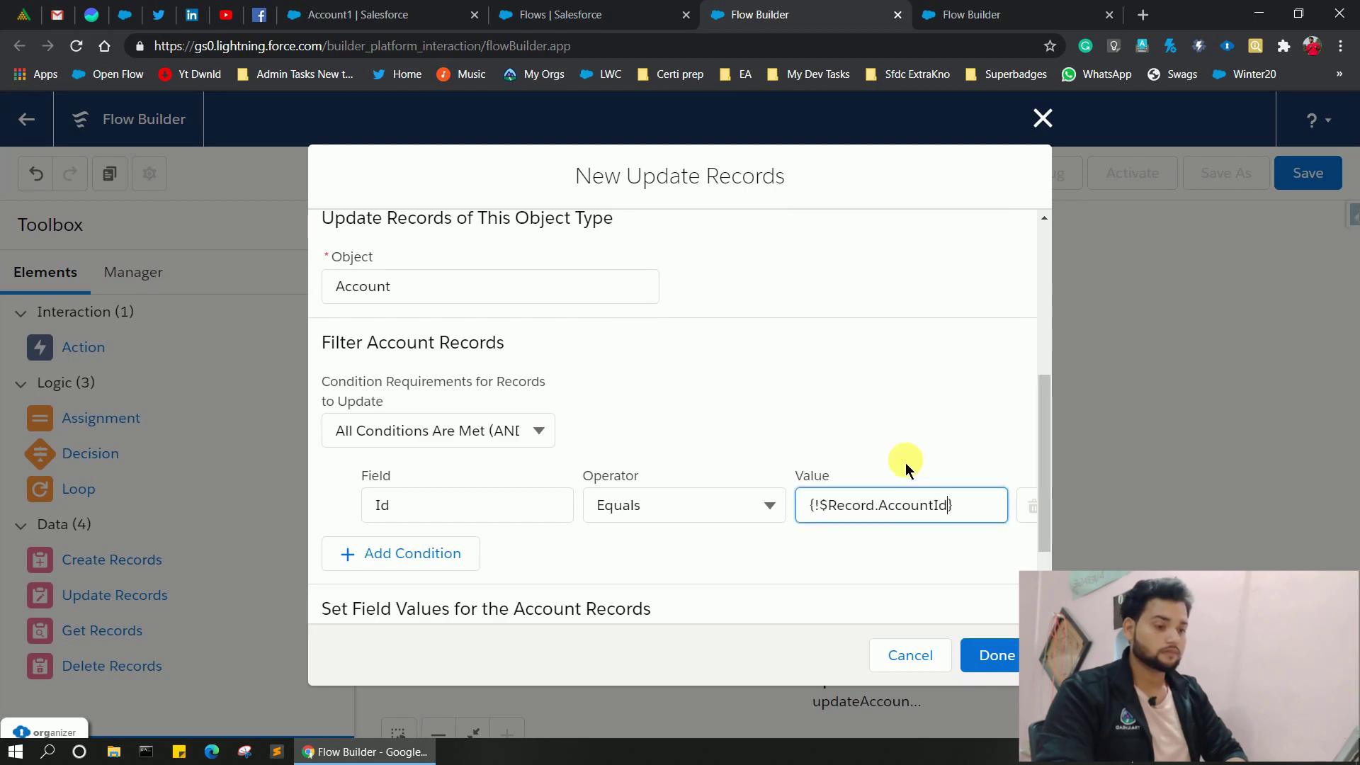
Set Total_Opportunity_Amount__c to 0, finish the update element, and connect the "check for null" decision's Default Outcome to it.
scroll(783, 427, "down", 2)
left_click(481, 547)
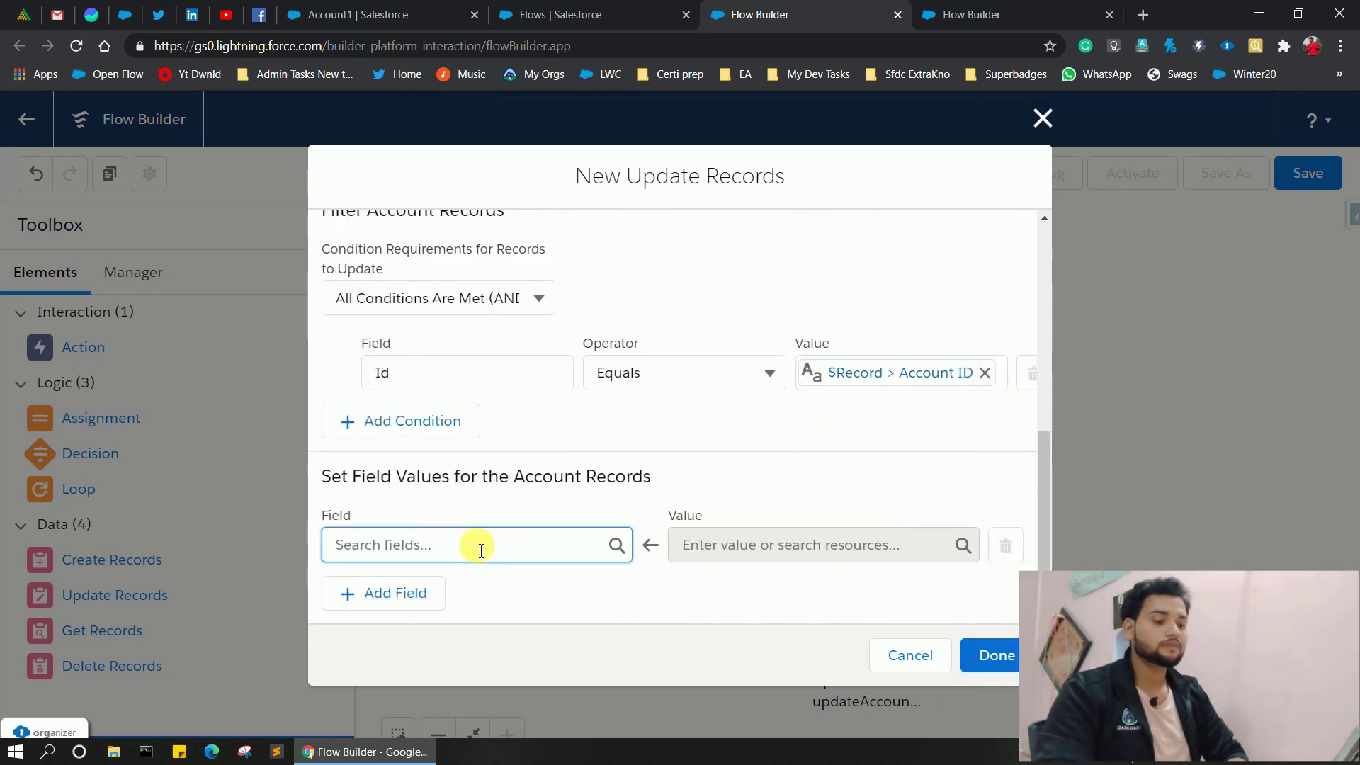
type("tot")
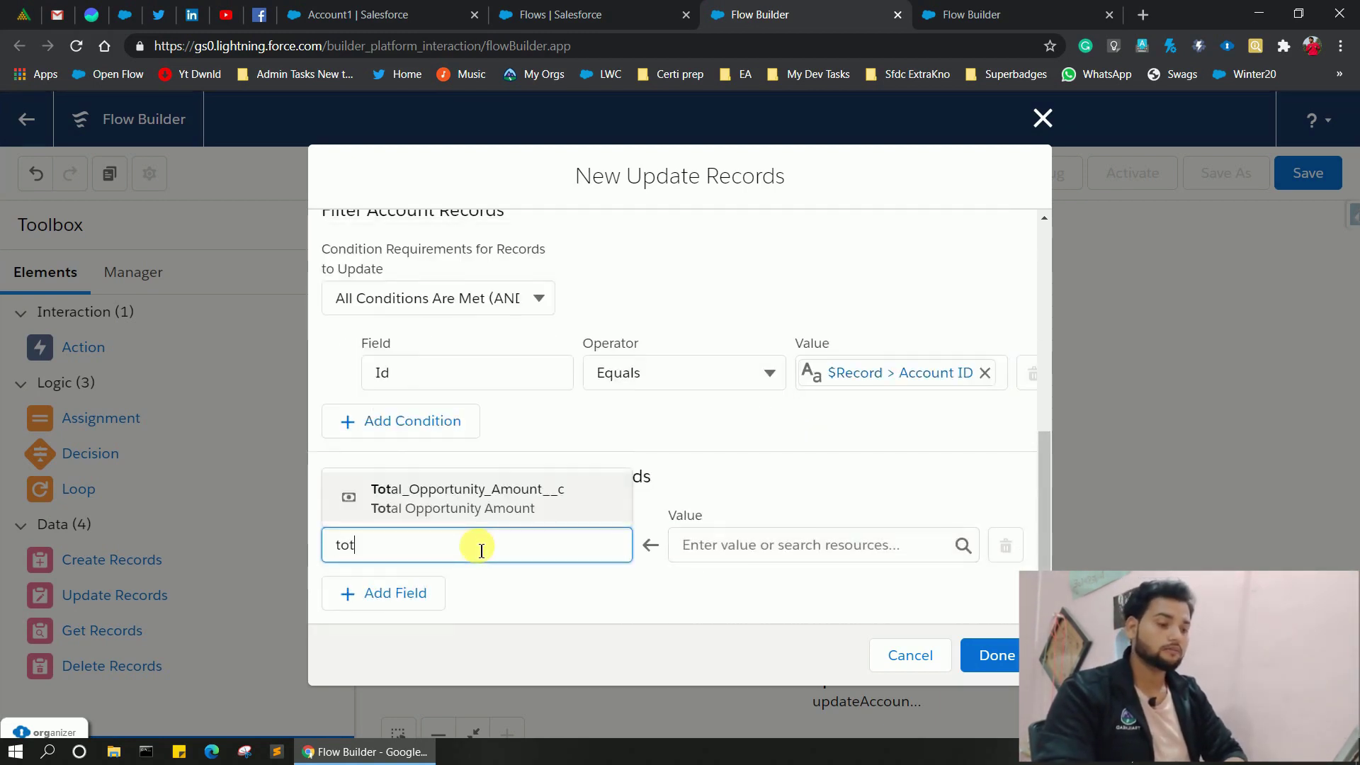
left_click(440, 504)
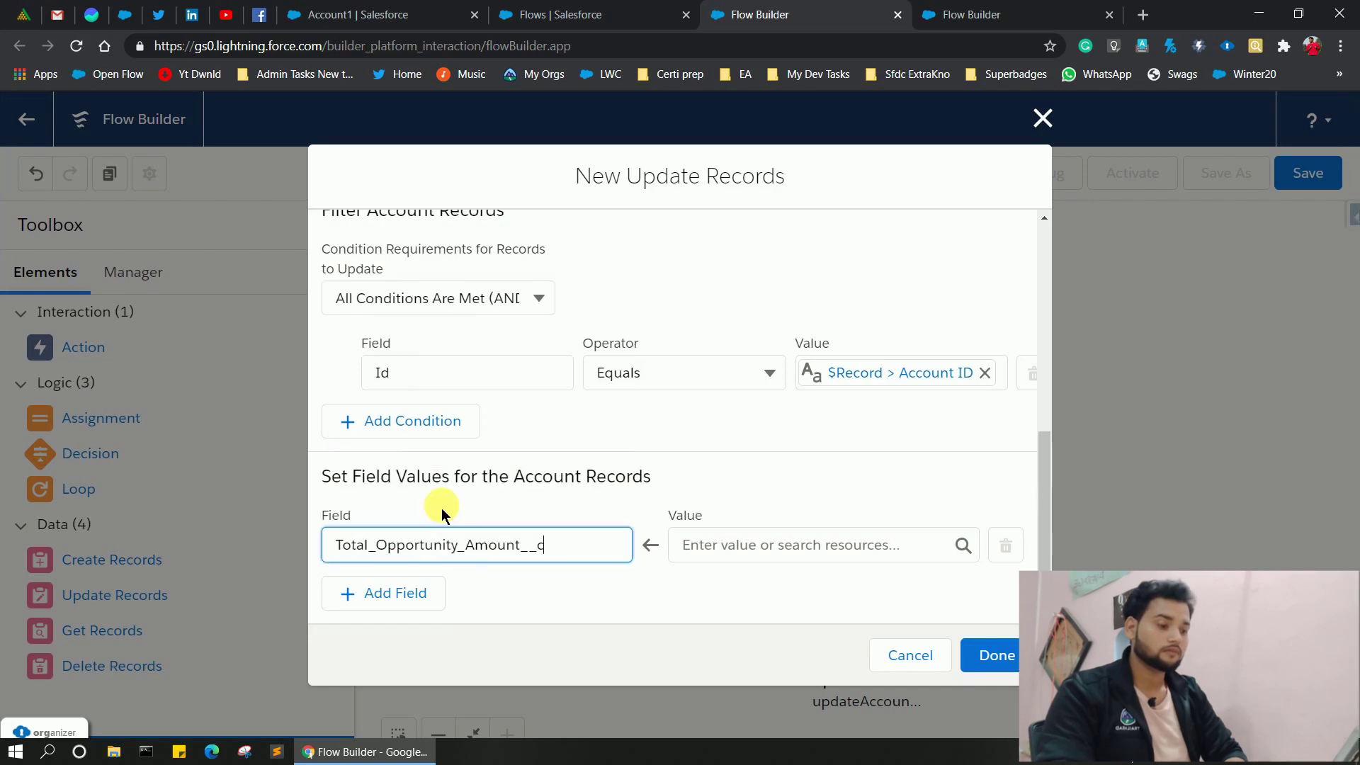
left_click(748, 559)
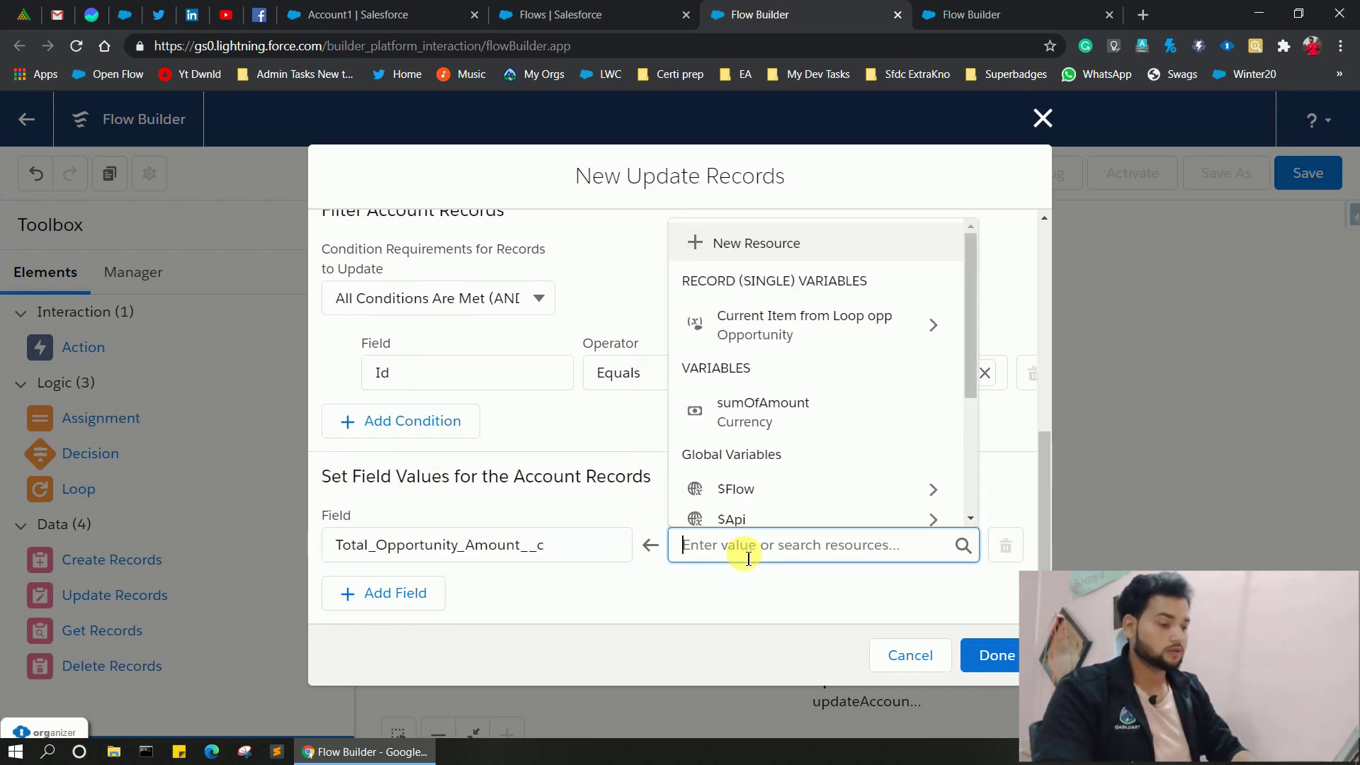
type("0")
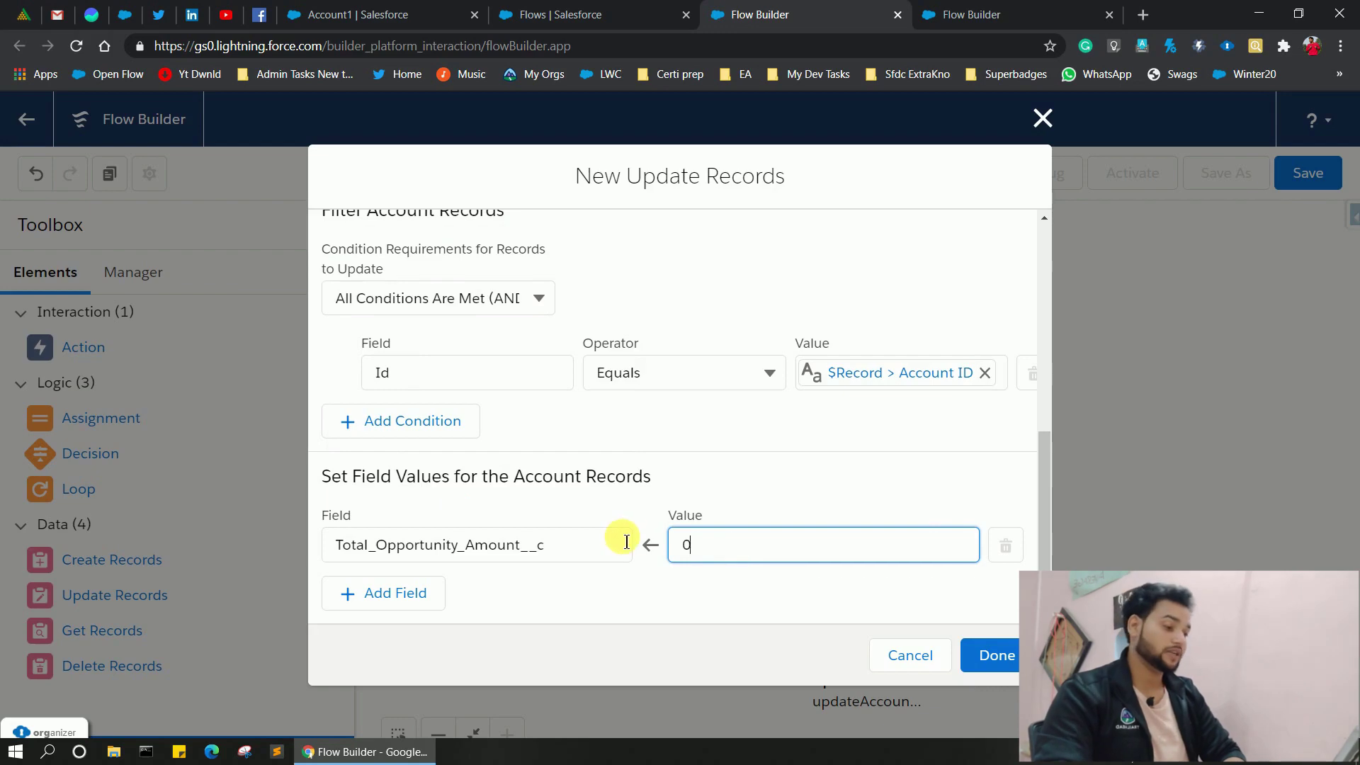
left_click(991, 643)
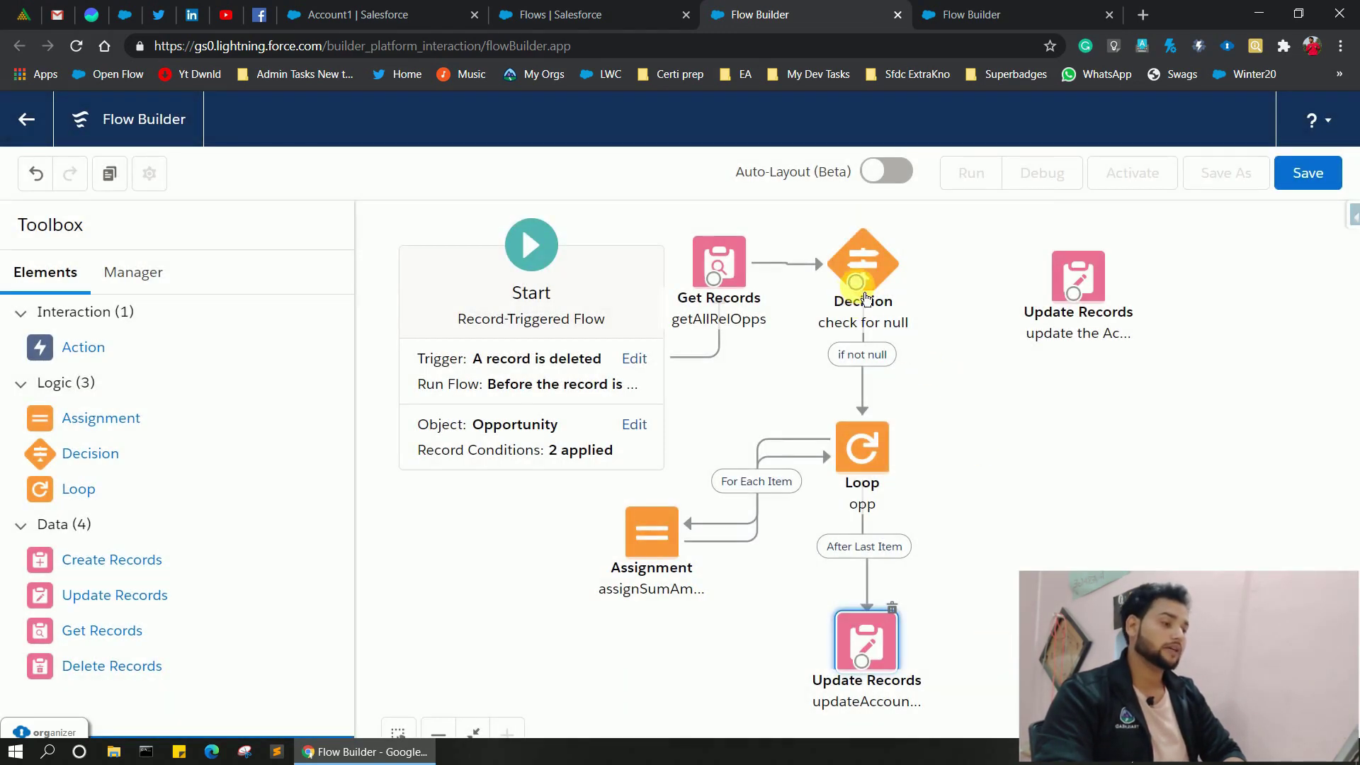
left_click_drag(856, 281, 1109, 249)
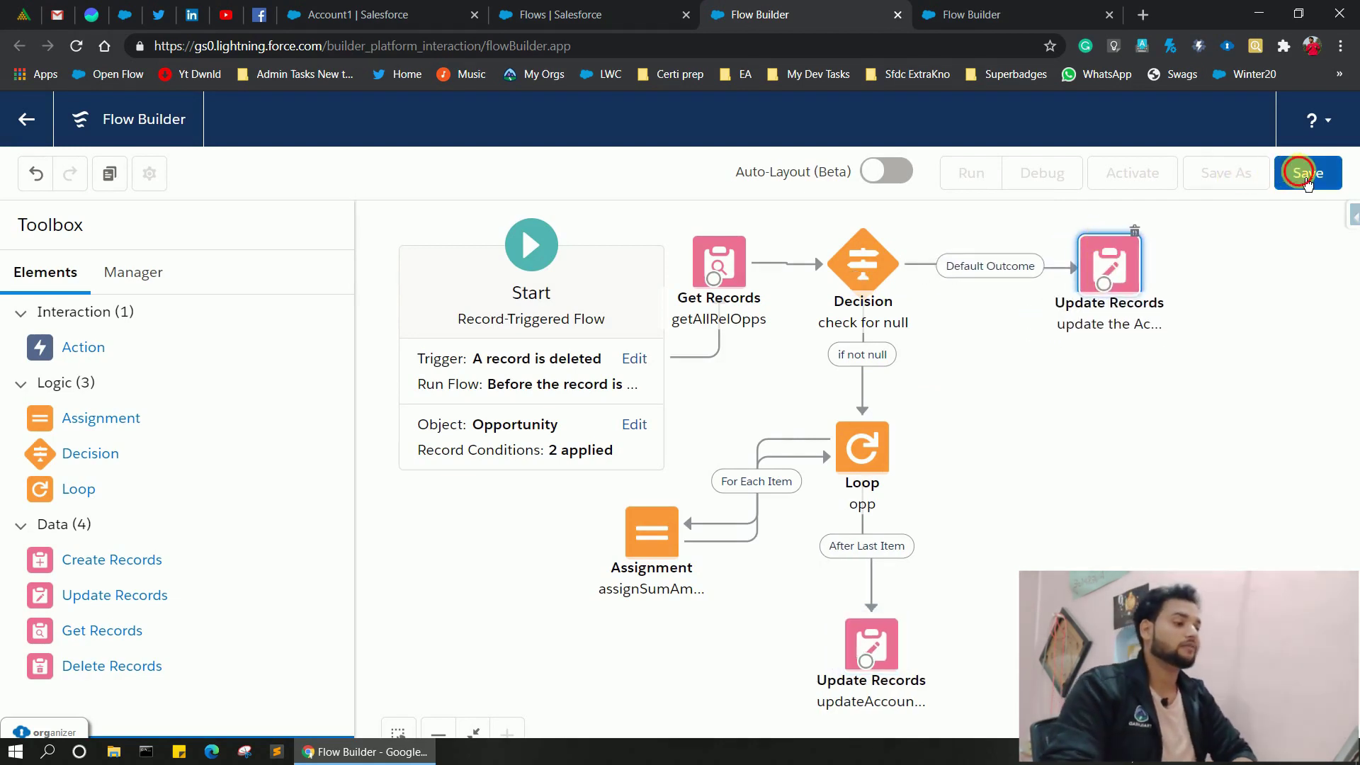
Save the flow with the label "rollup for delete" and activate it.
left_click(1303, 174)
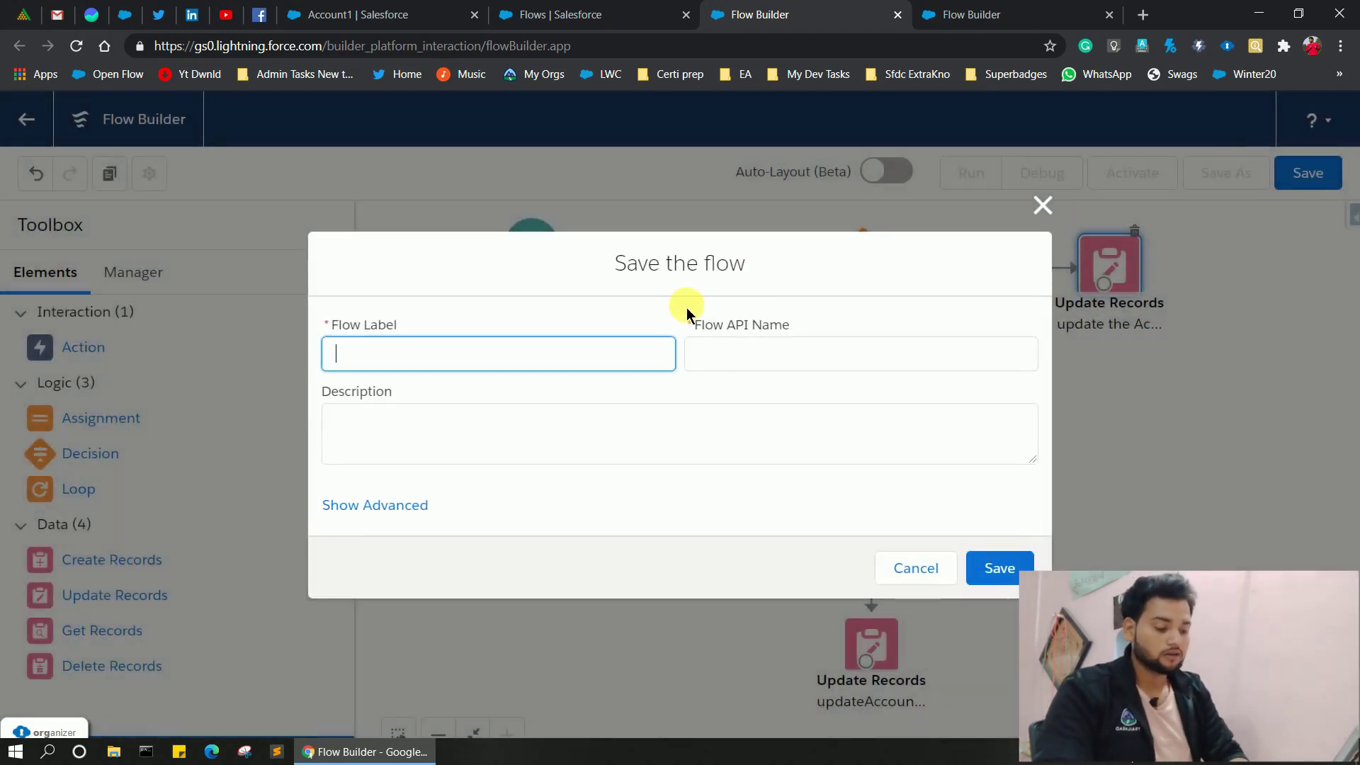
type("rollup ")
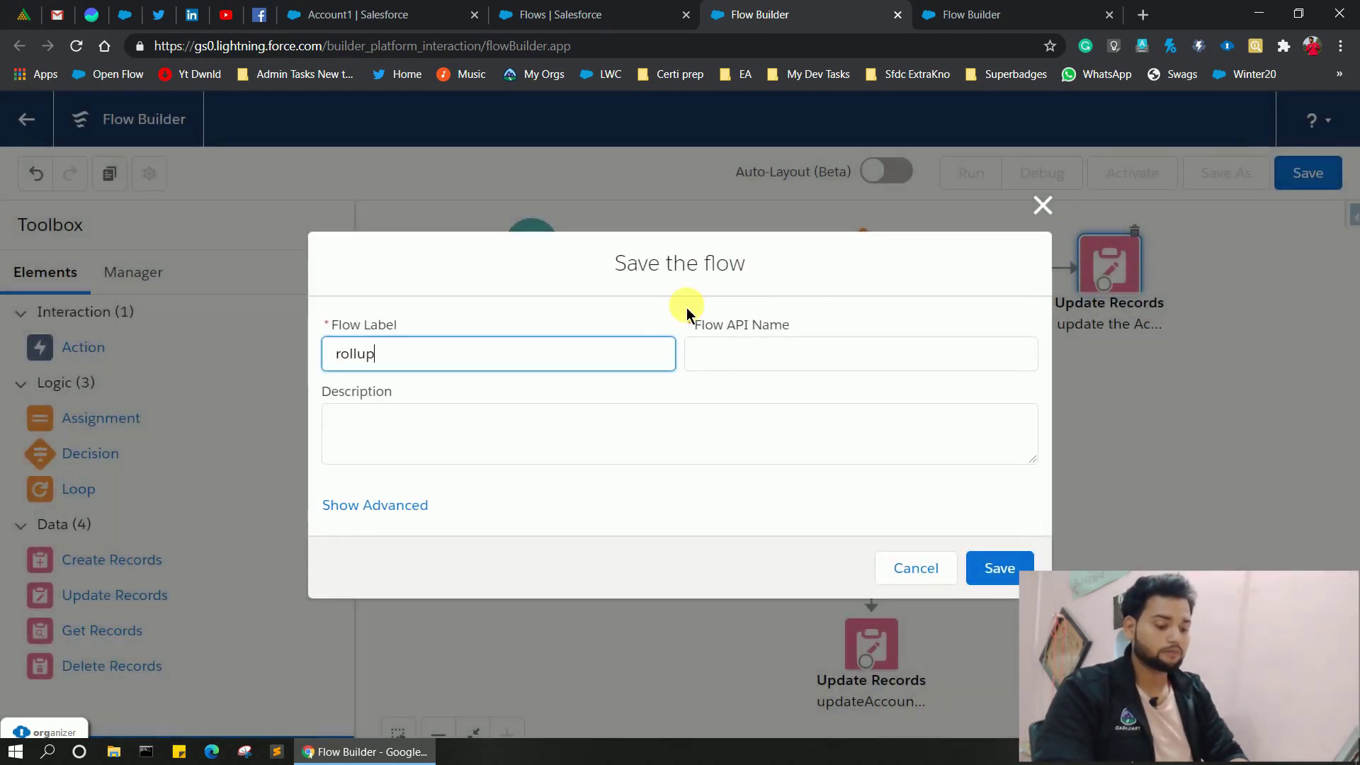
type("for delete")
left_click(741, 337)
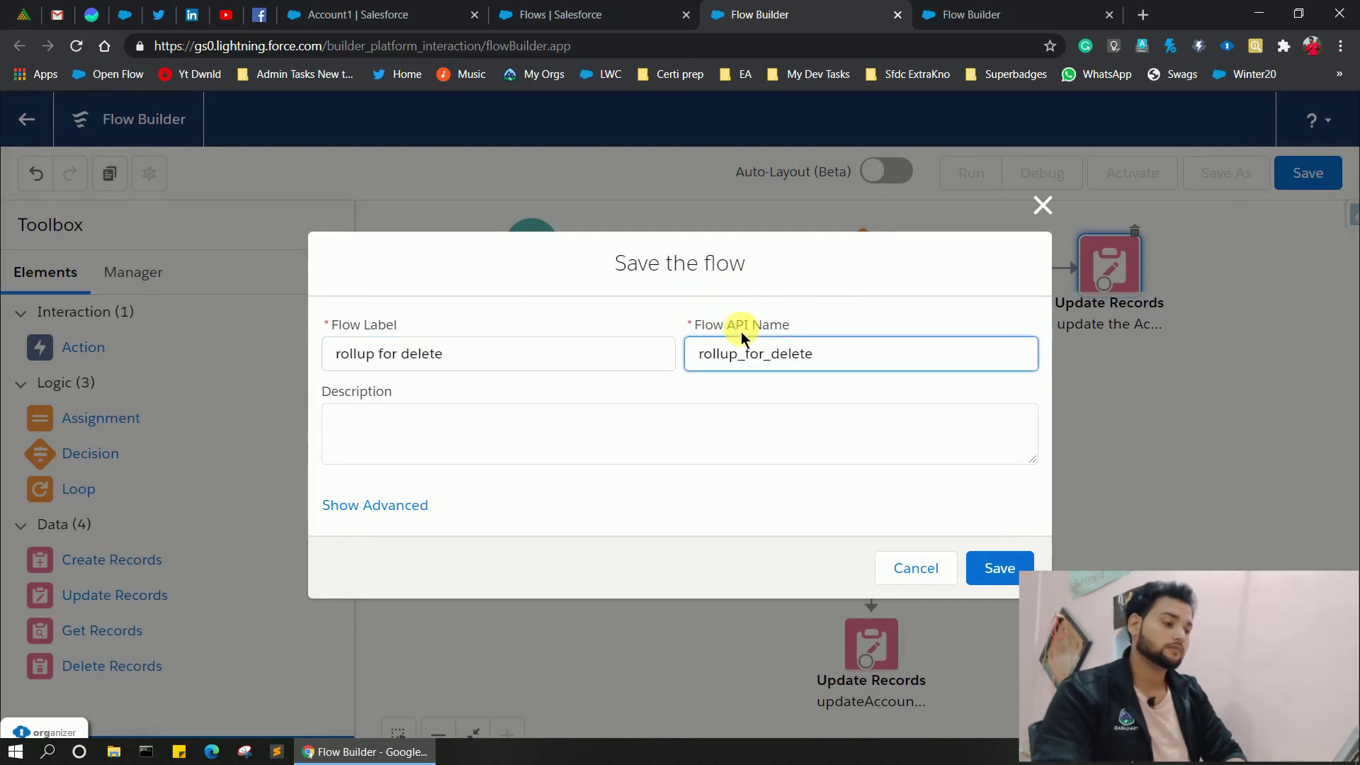
left_click(997, 567)
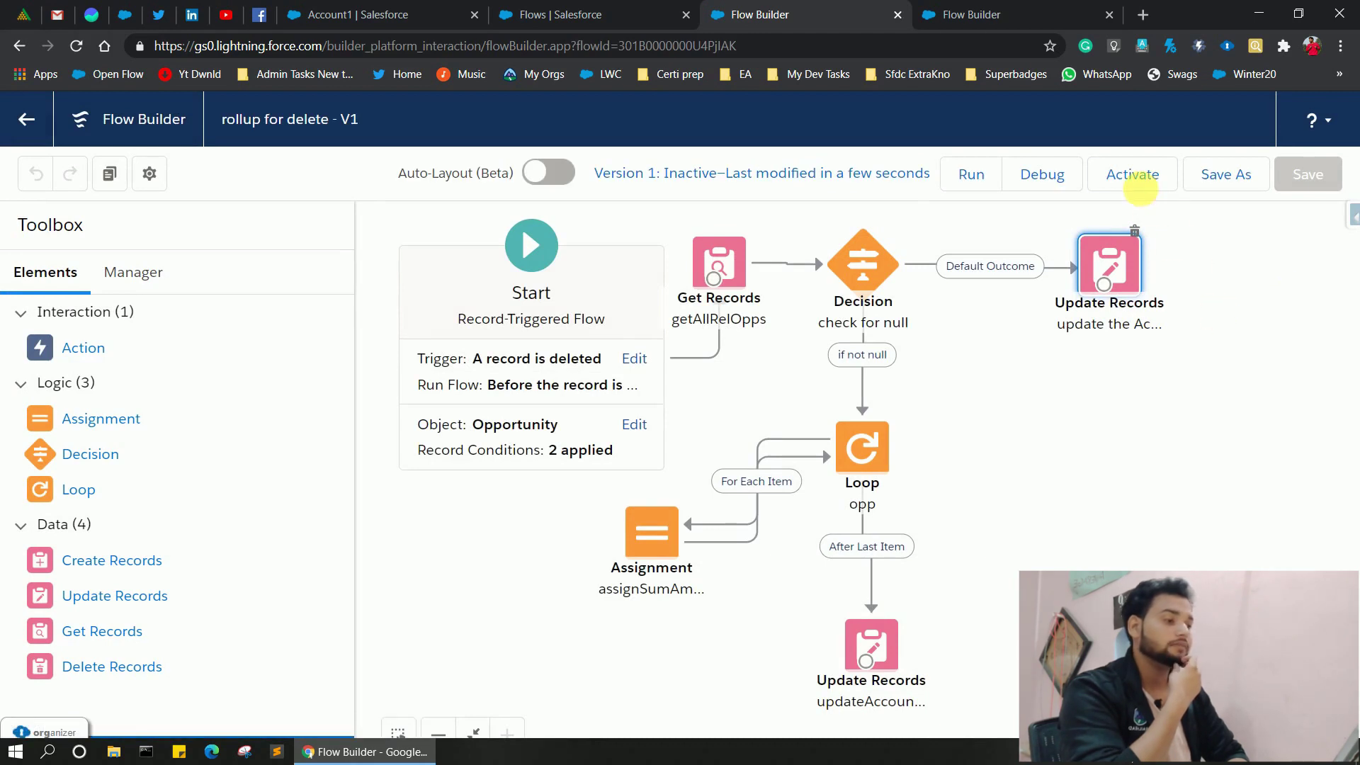
left_click(1146, 194)
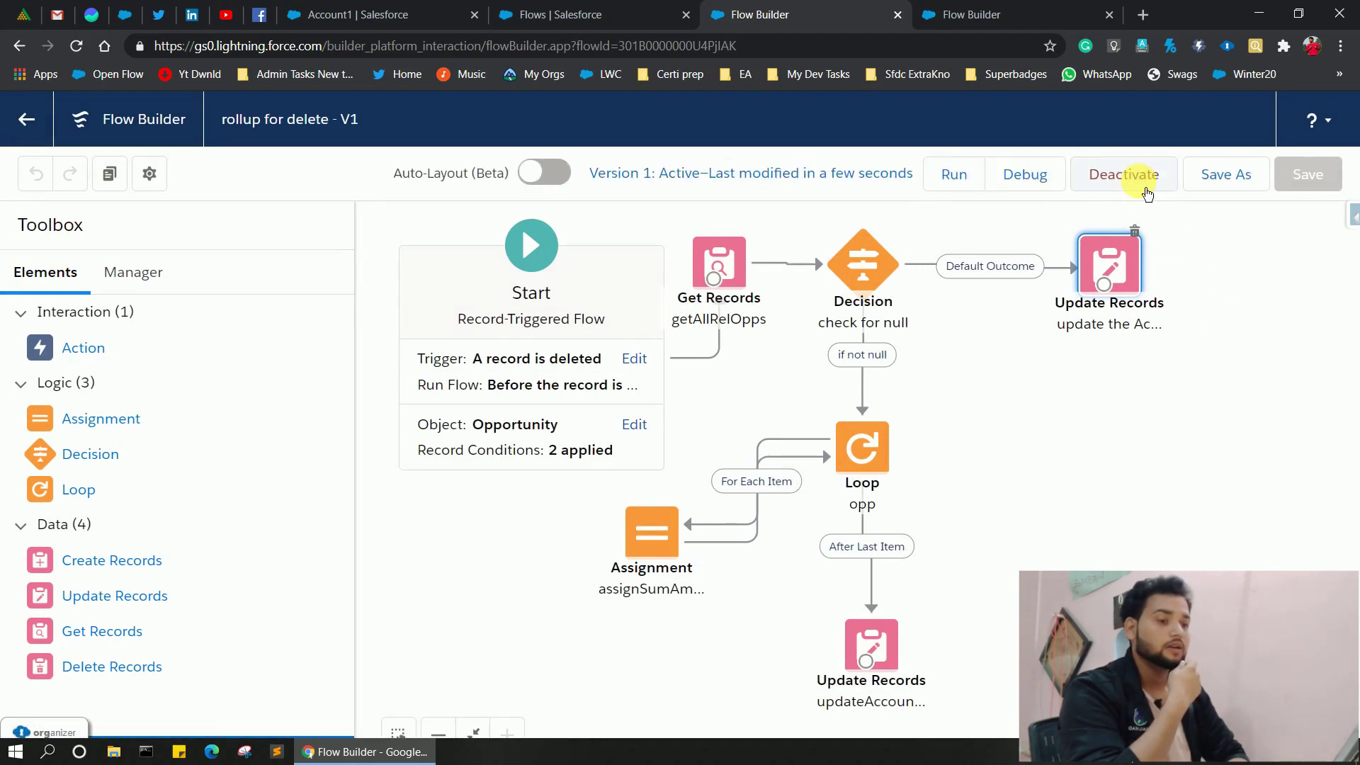
Switch to the Account1 record and check its related opportunities and its Total Opportunity Amount.
left_click(313, 10)
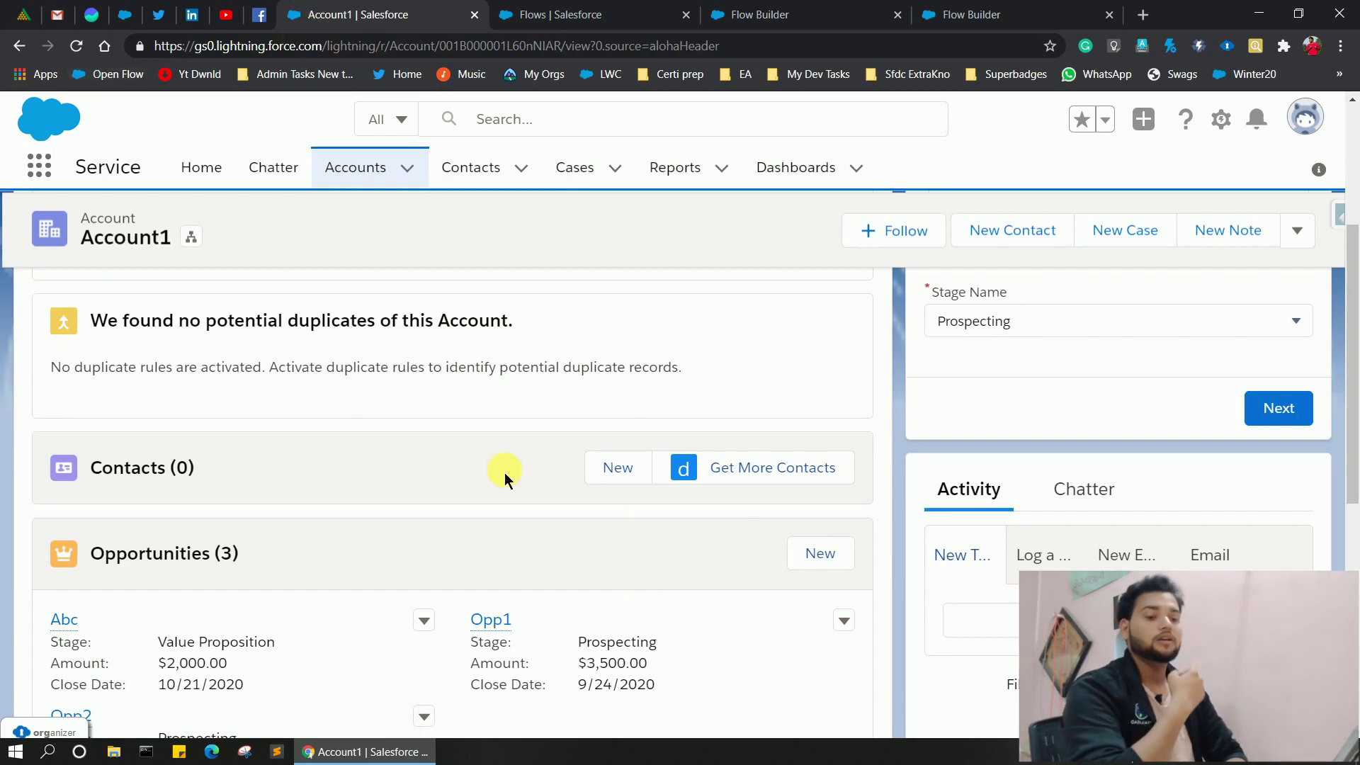
scroll(505, 473, "down", 2)
scroll(504, 473, "down", 2)
scroll(505, 473, "up", 3)
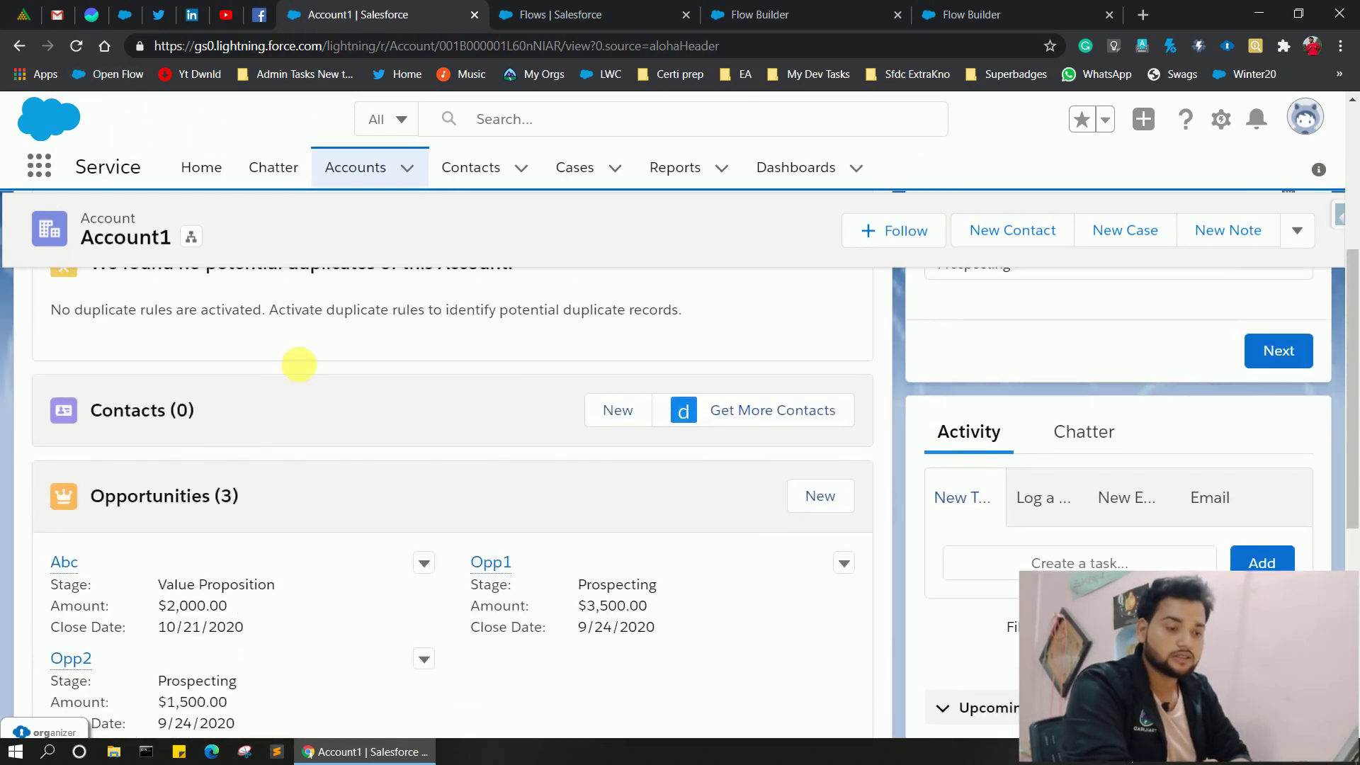
scroll(300, 369, "up", 4)
left_click(187, 362)
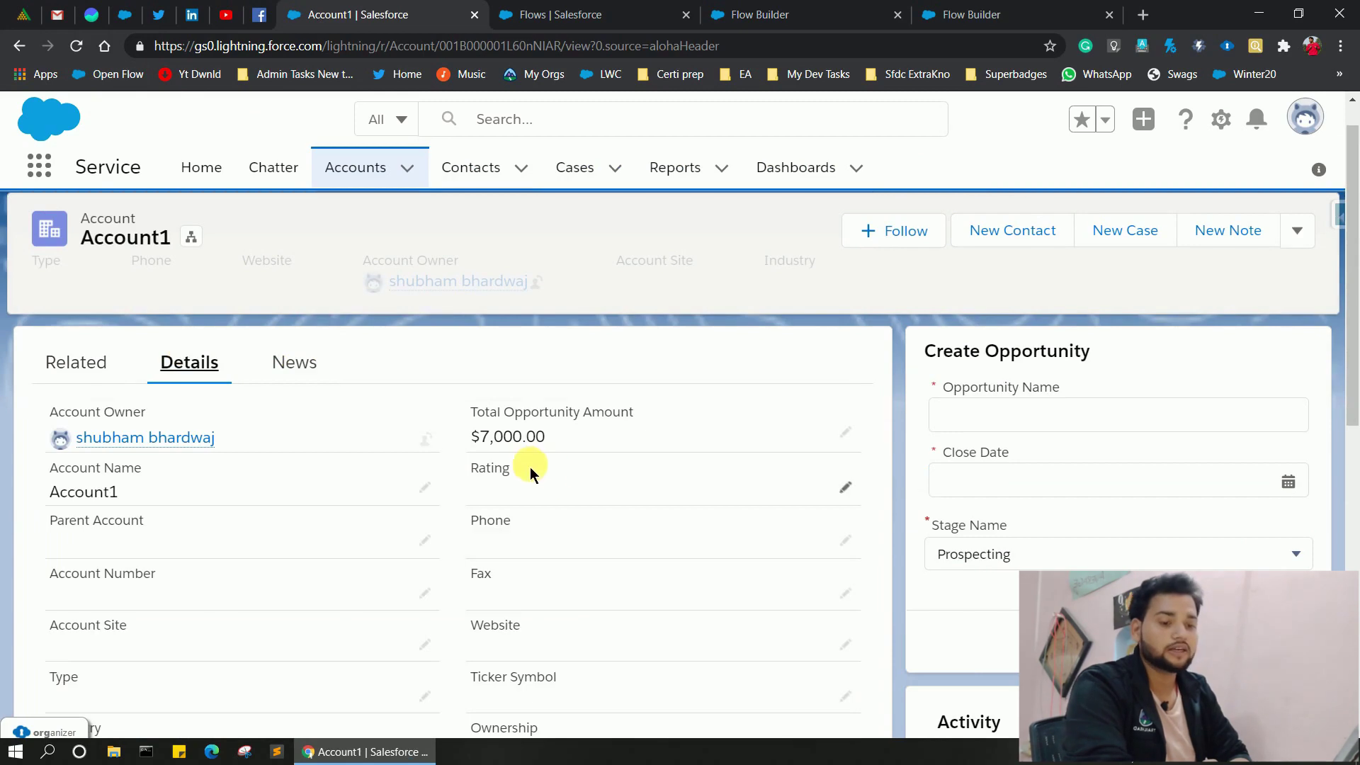
Delete the Abc opportunity from Account1's related opportunities.
left_click(101, 365)
scroll(96, 371, "down", 4)
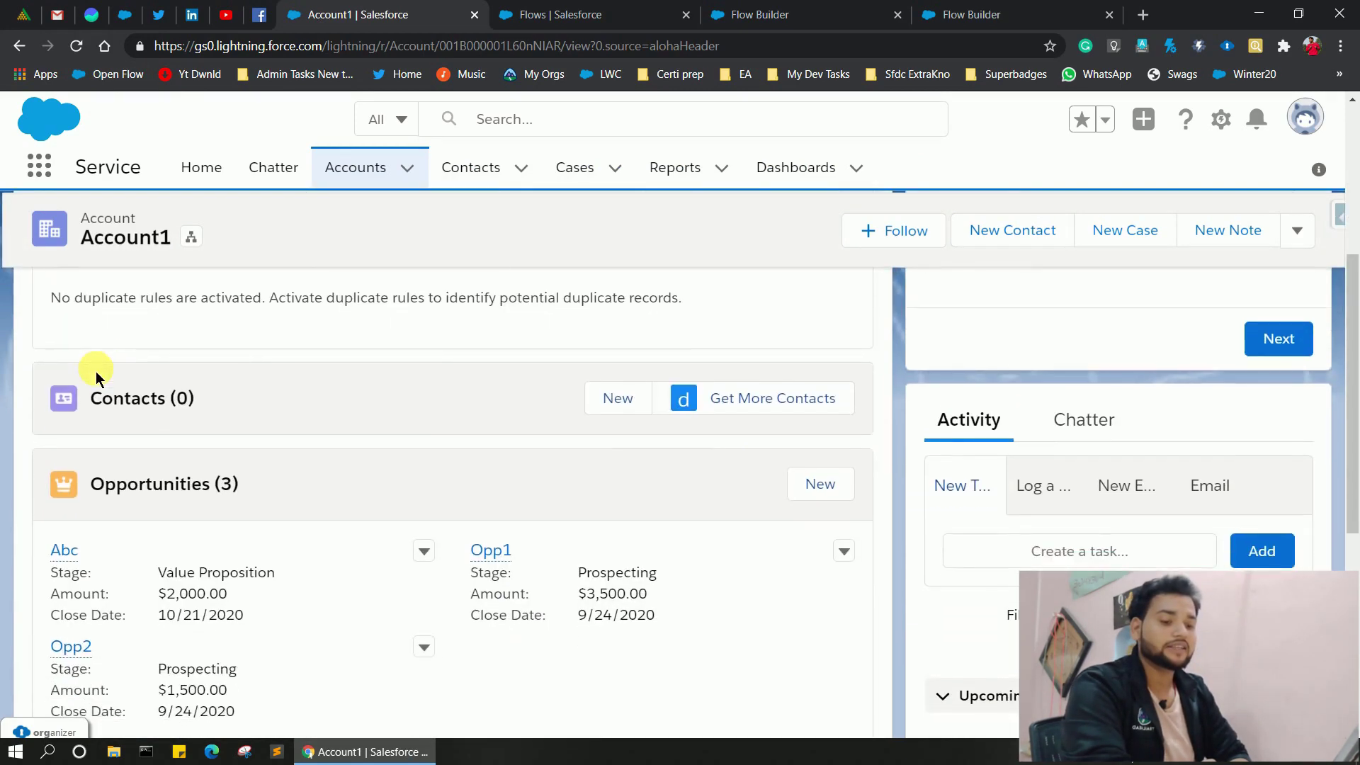
scroll(257, 556, "down", 1)
left_click(426, 469)
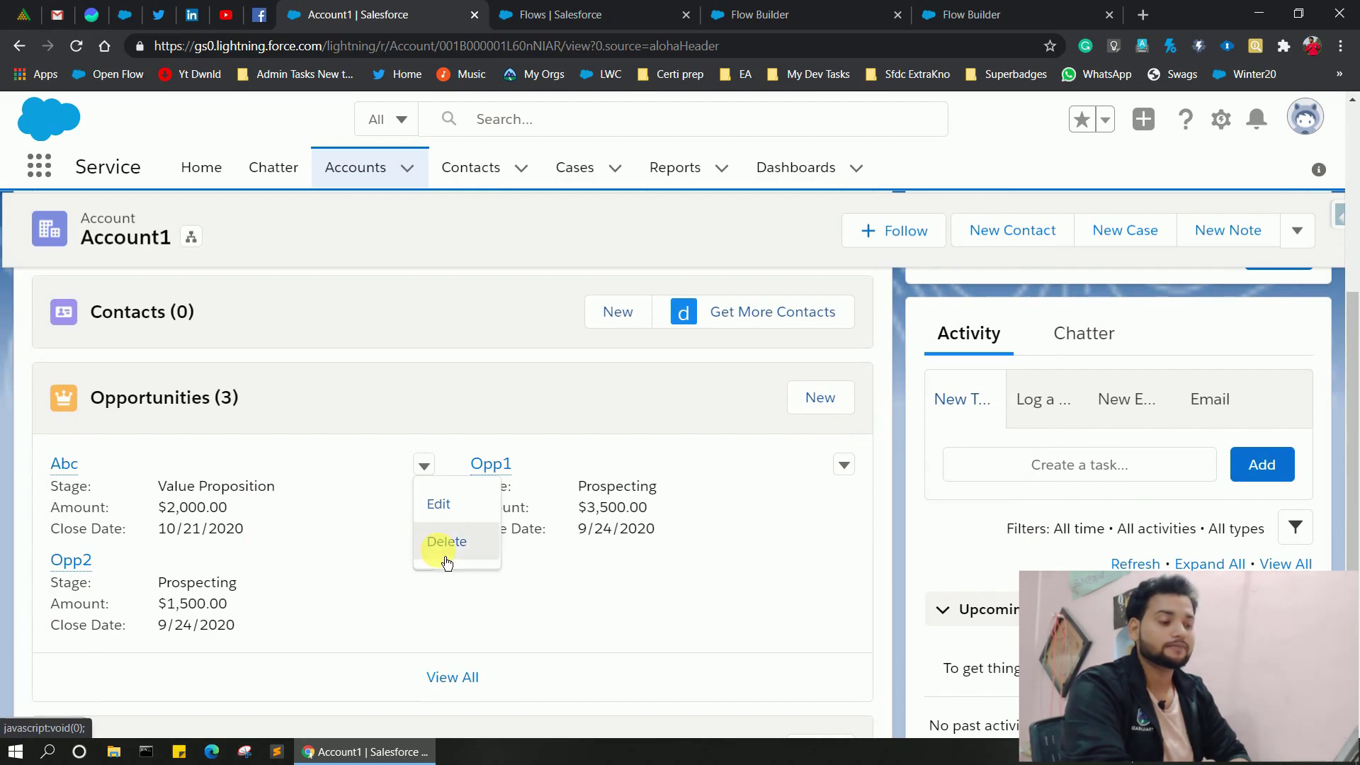
left_click(446, 559)
left_click(976, 478)
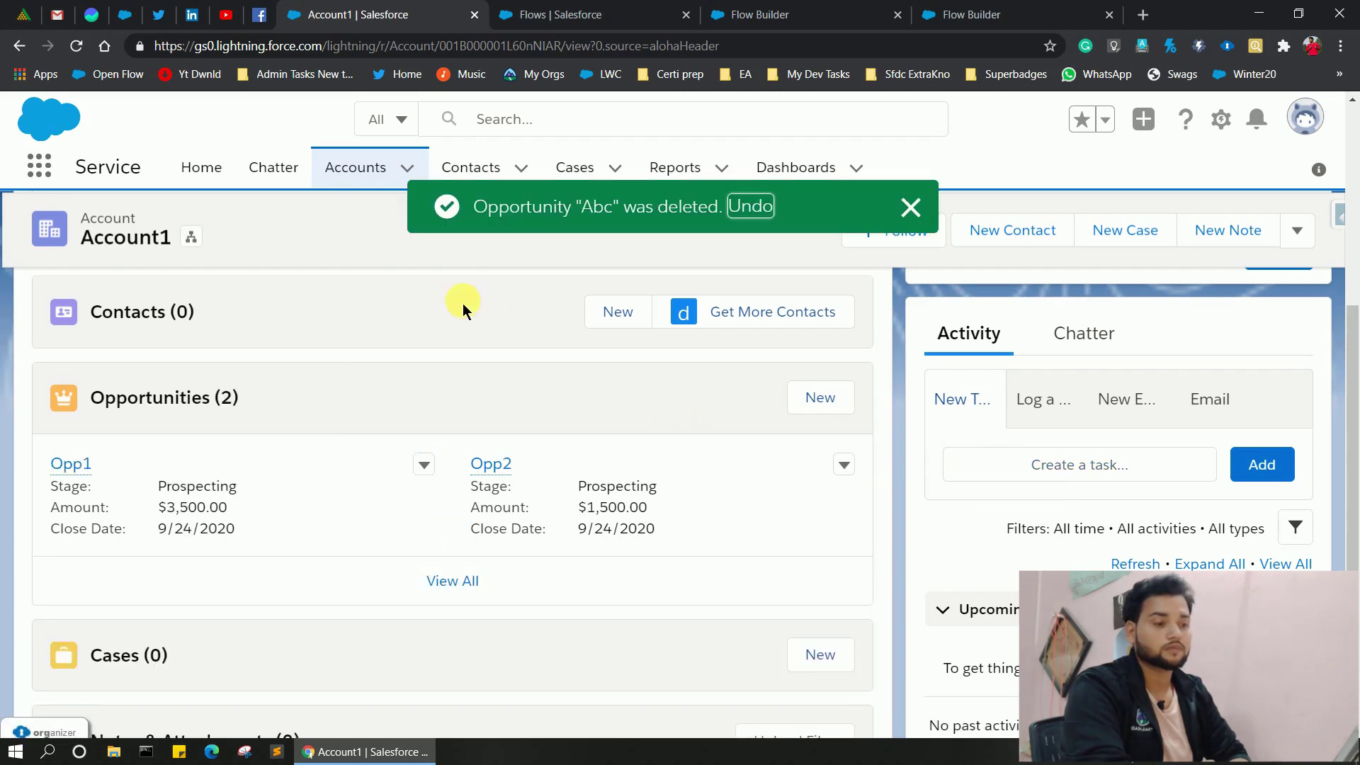
Check Account1's Total Opportunity Amount in its details, reloading the record to get the updated value.
scroll(463, 309, "up", 5)
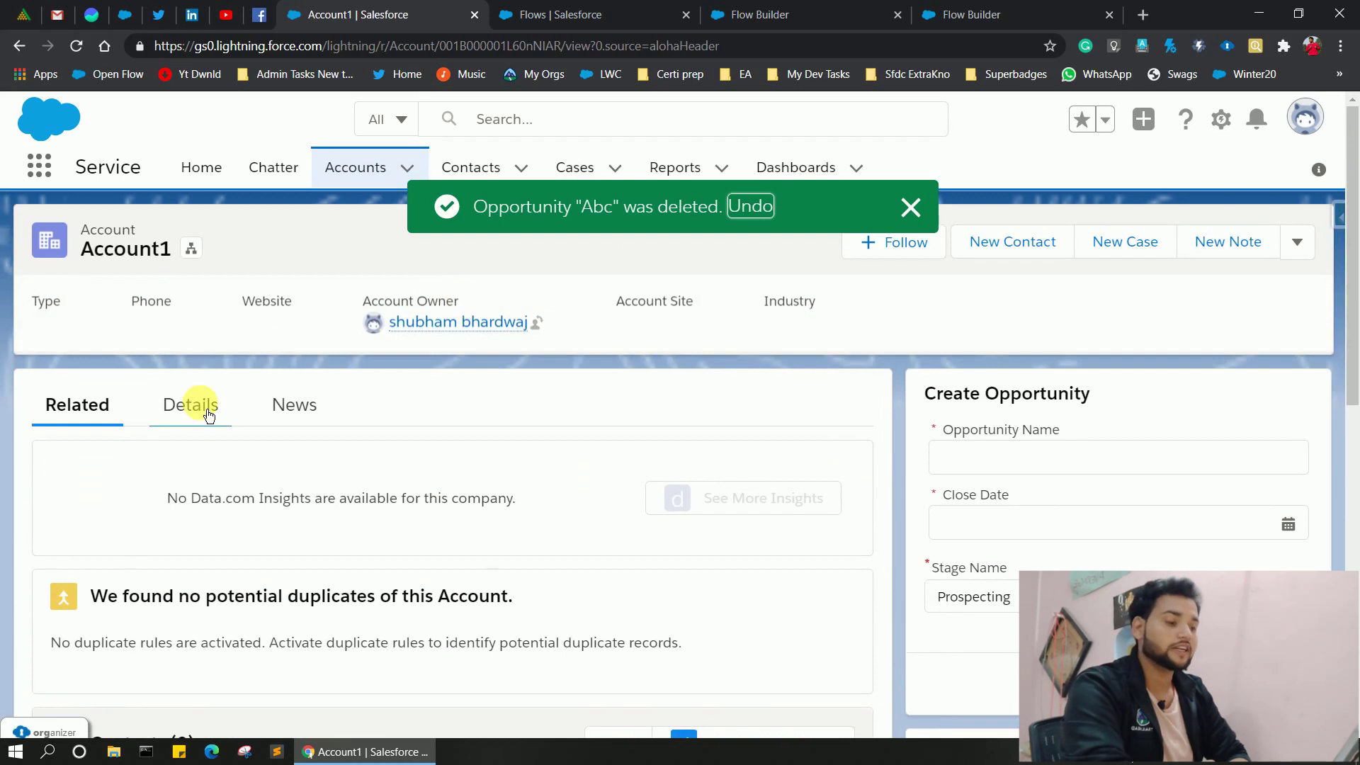
left_click(209, 414)
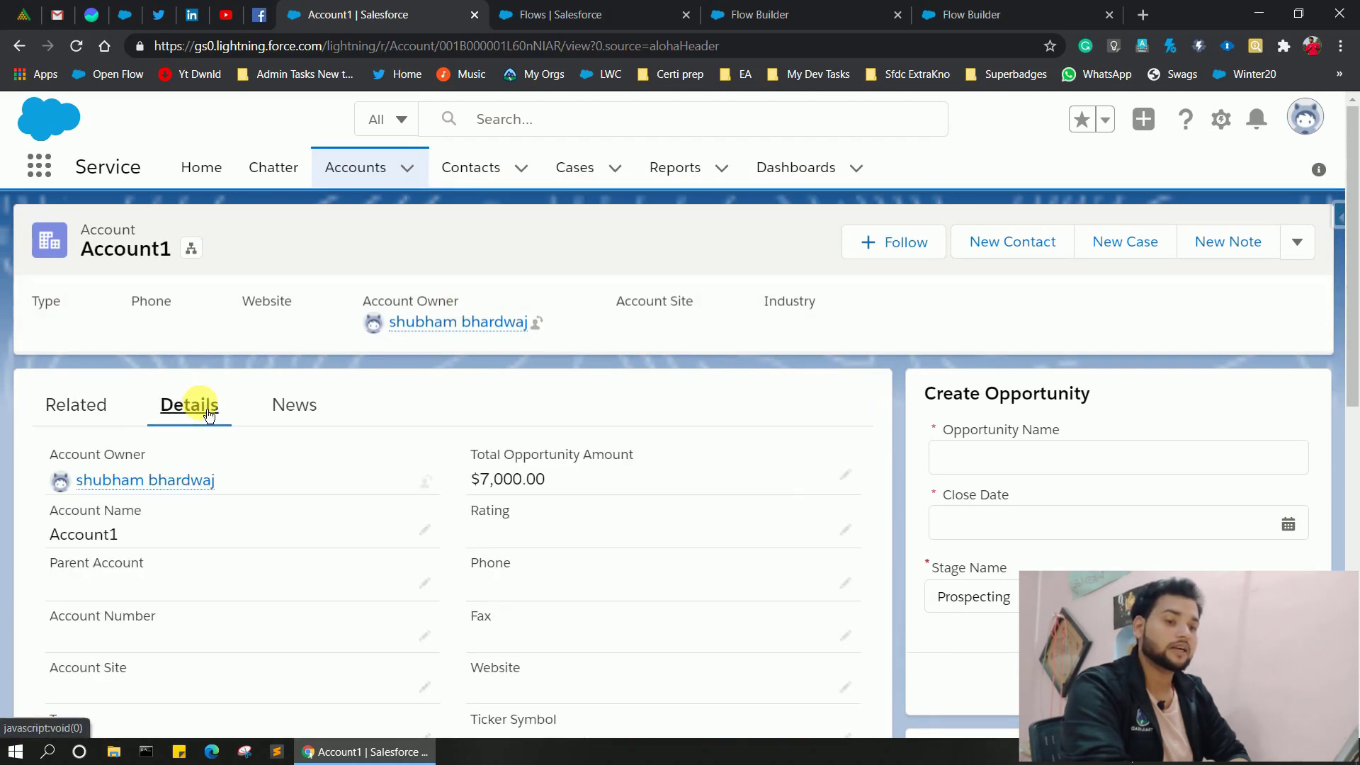
left_click(75, 47)
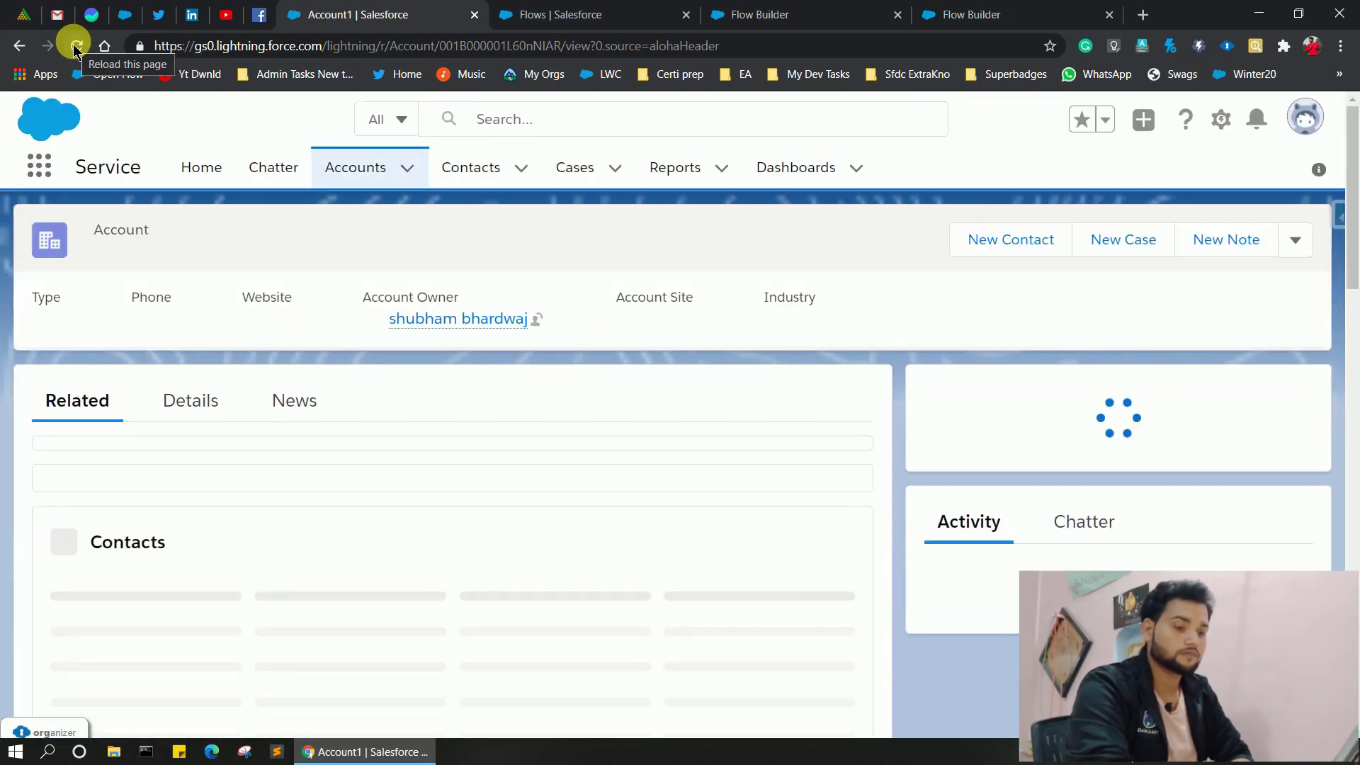
left_click(196, 421)
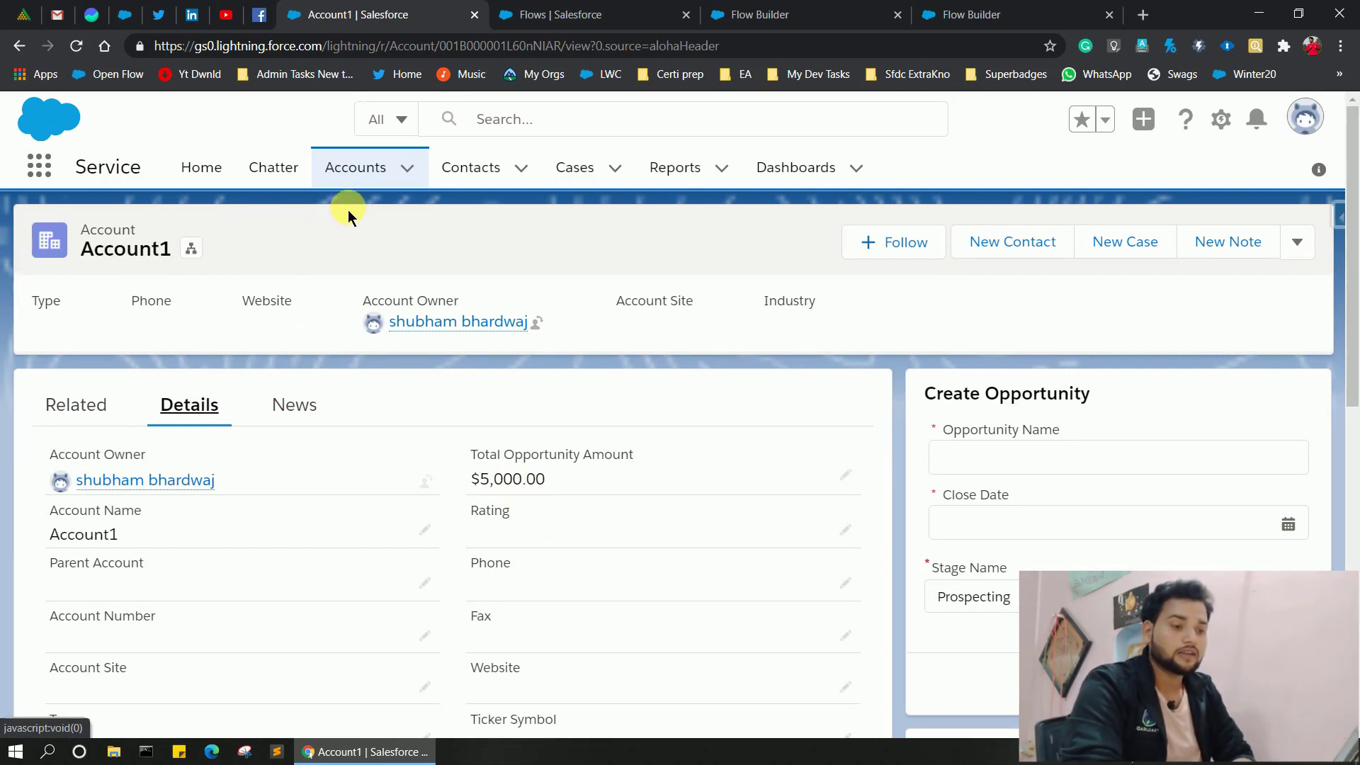
Open the My Flow Test account from the accounts list and delete its Sb opportunity.
left_click(374, 184)
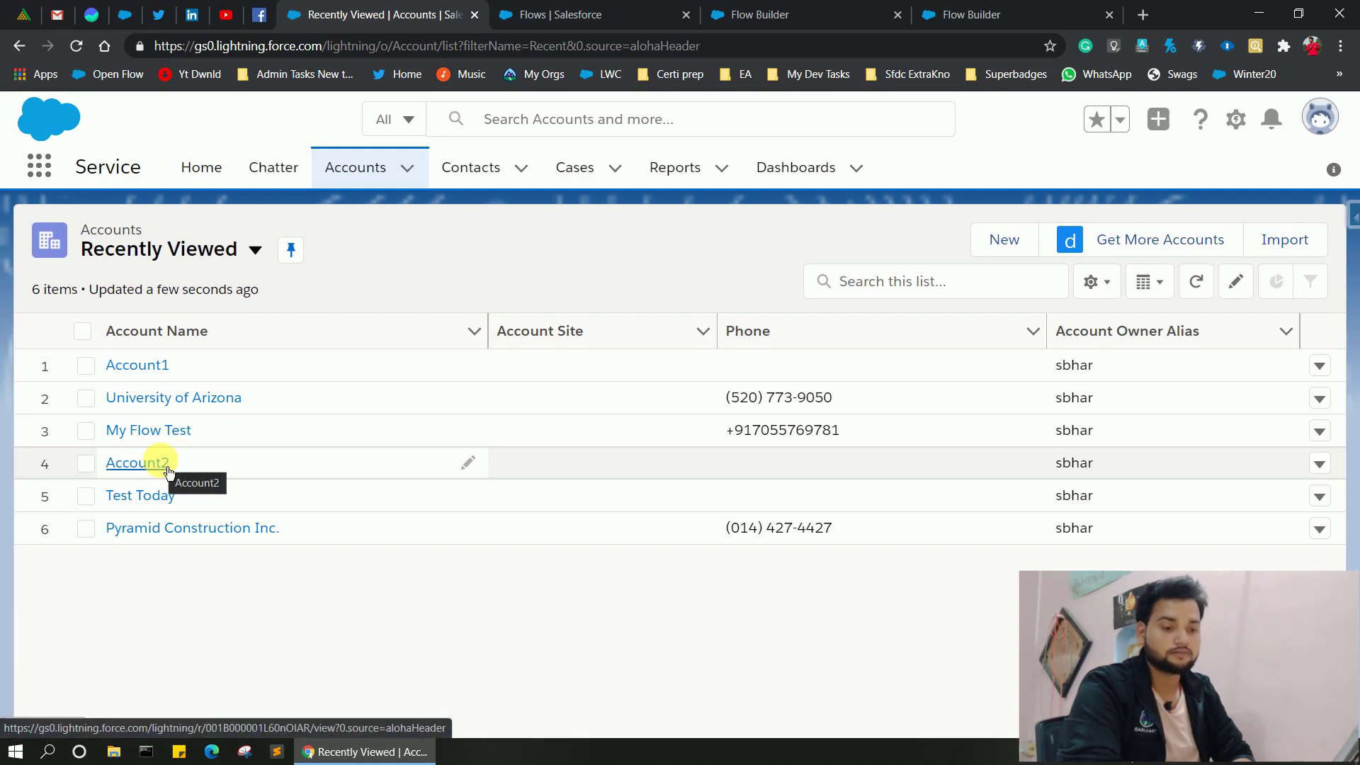
left_click(145, 433)
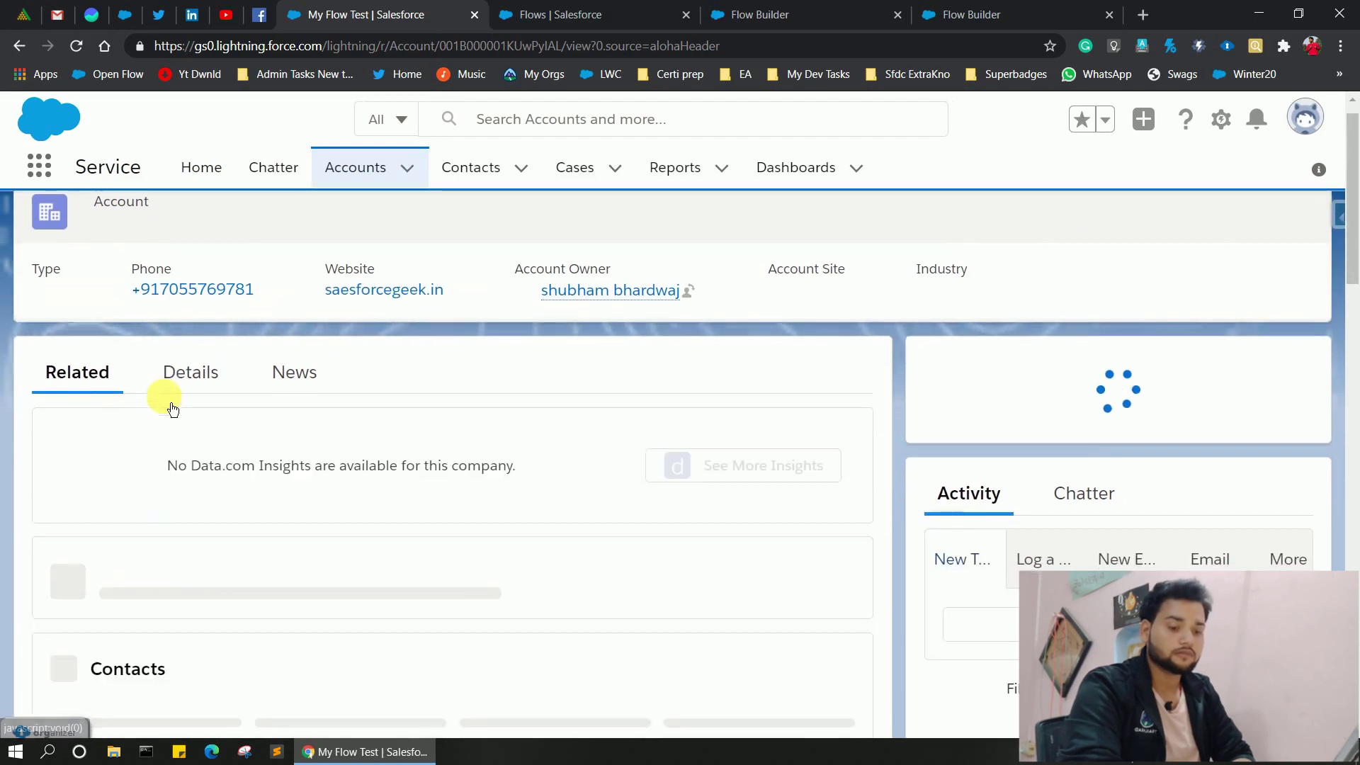
scroll(164, 398, "down", 3)
scroll(170, 402, "down", 1)
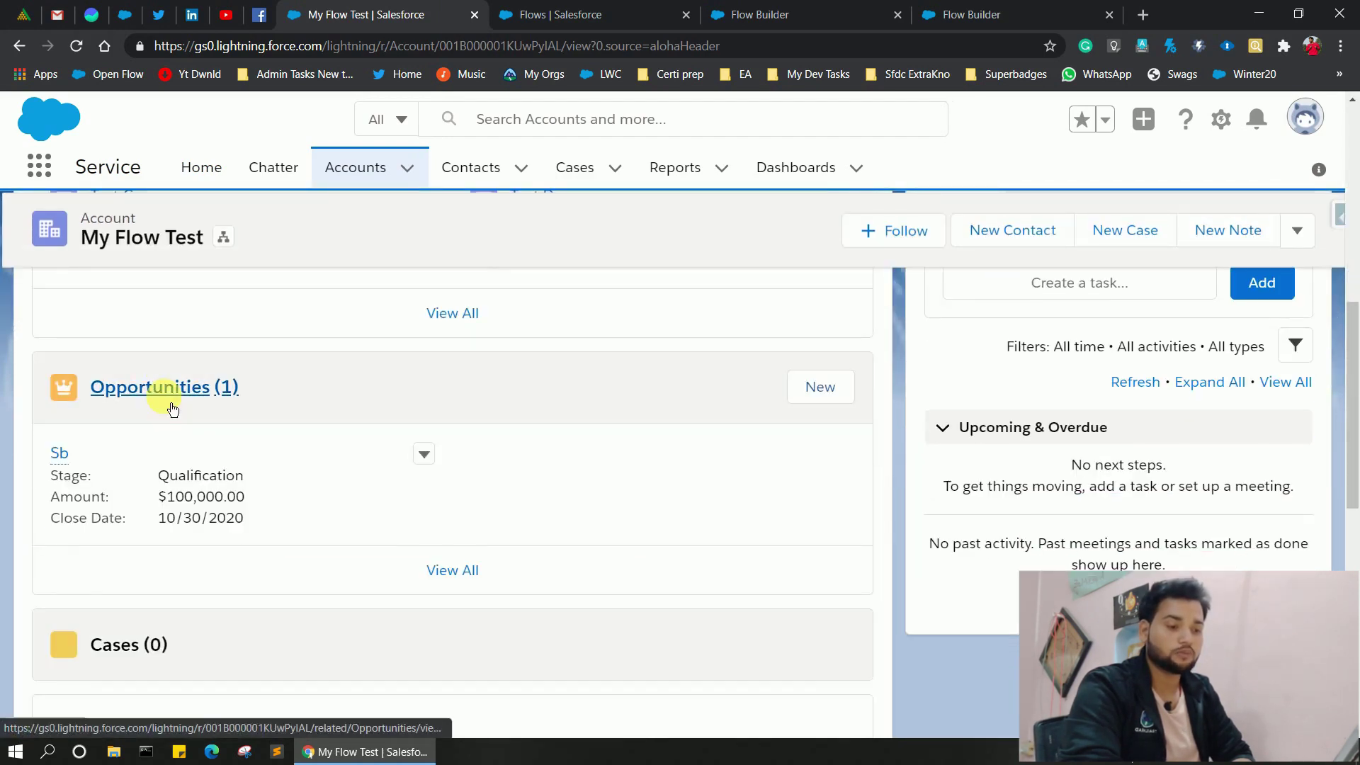
left_click(438, 460)
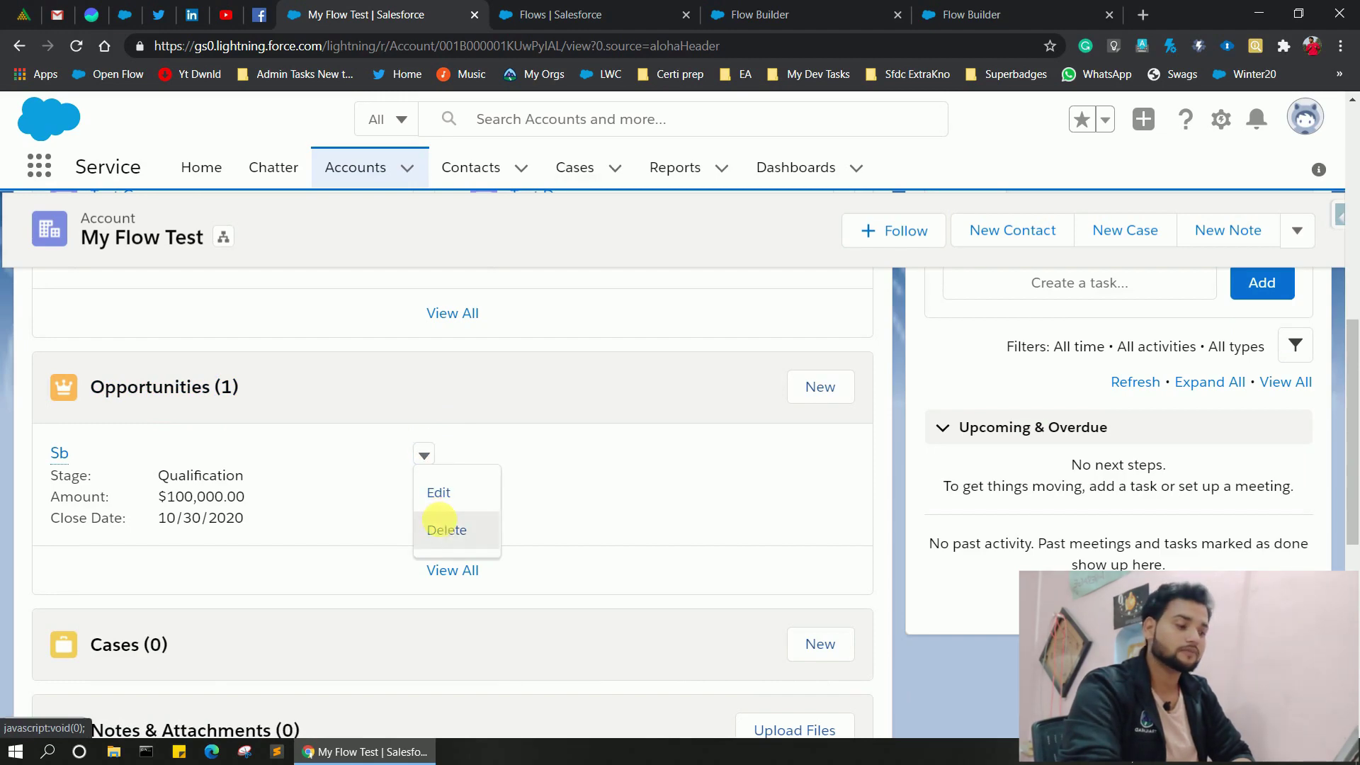
left_click(440, 524)
left_click(934, 476)
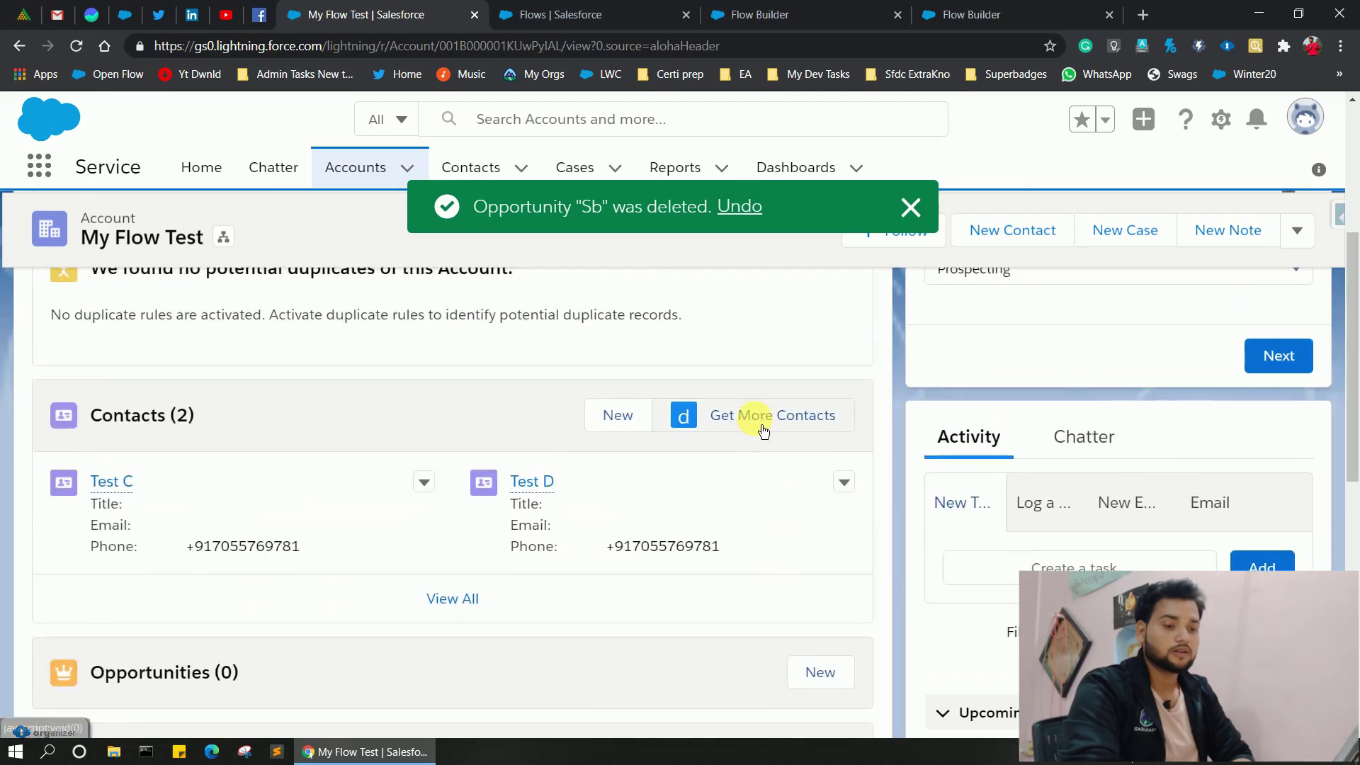
Open the My Flow Test account's details to check its Total Opportunity Amount.
left_click(203, 291)
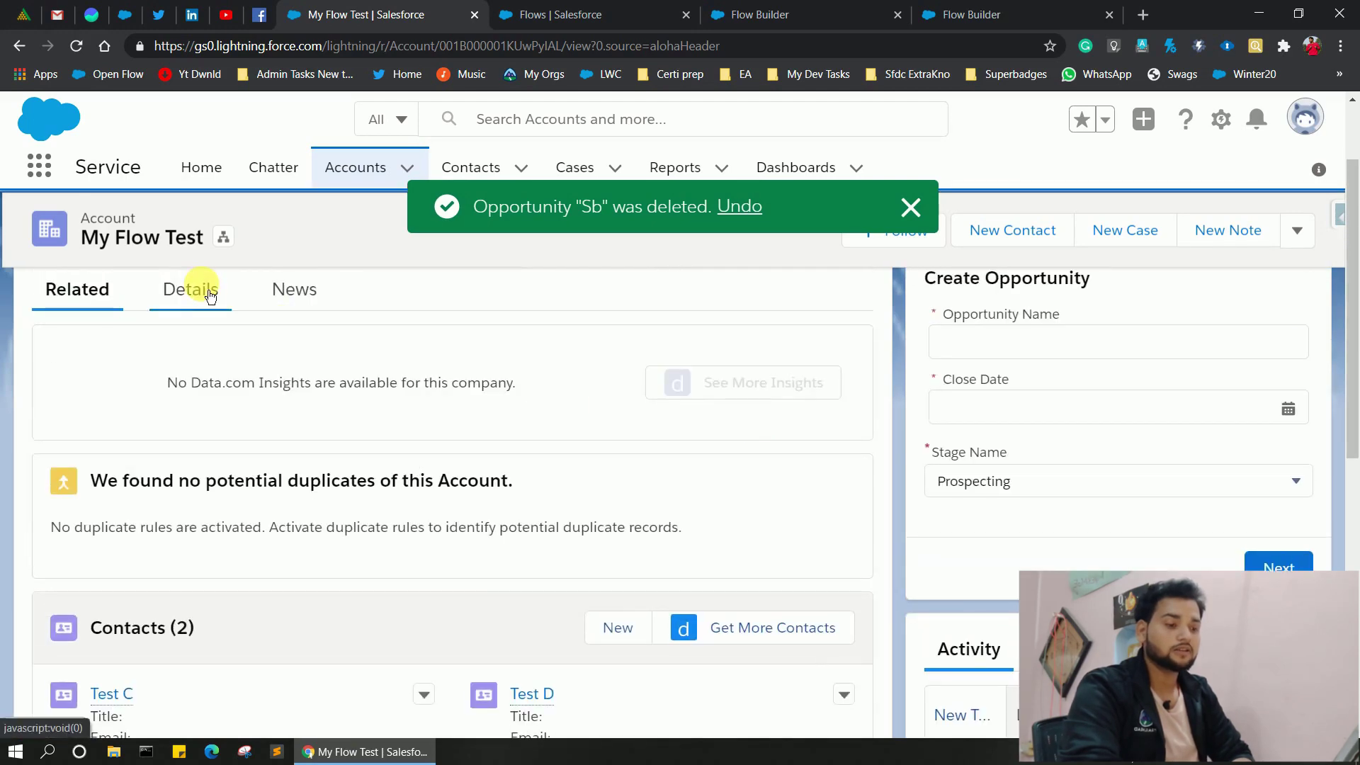